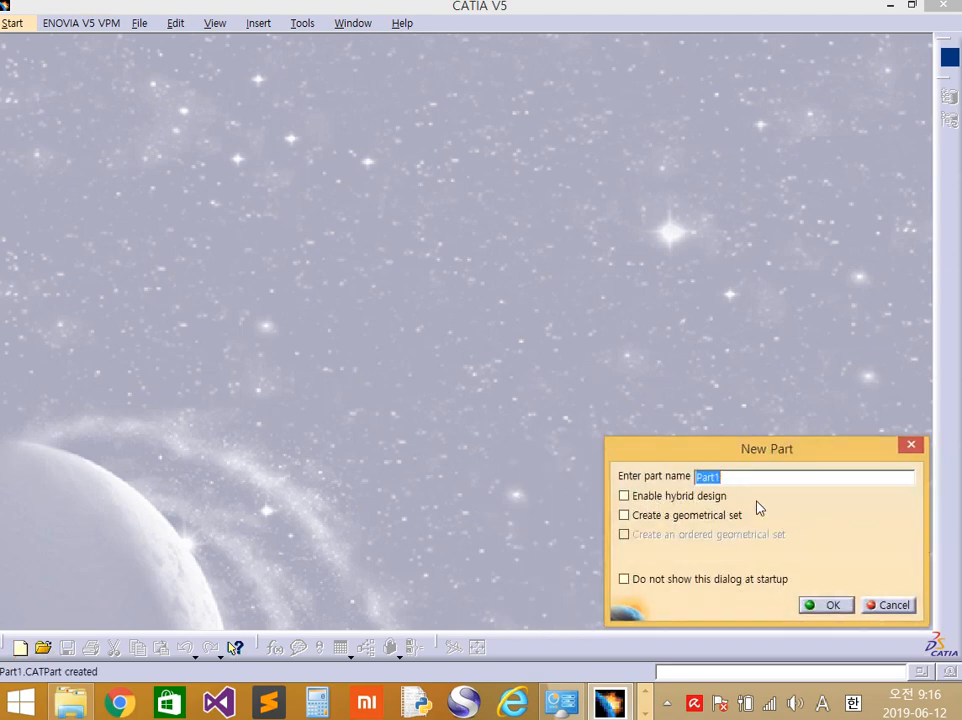
# Create a new part named Part1 without hybrid design or a geometrical set.
pyautogui.click(832, 605)
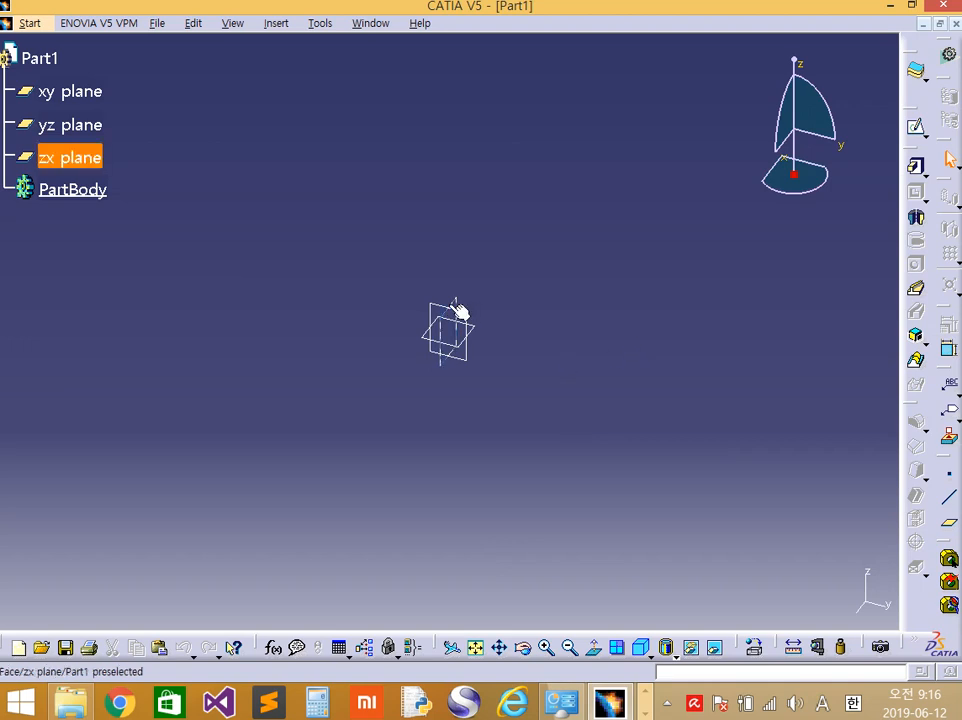
# Examine how the xy, yz and zx reference planes are oriented relative to the compass axes.
pyautogui.click(80, 163)
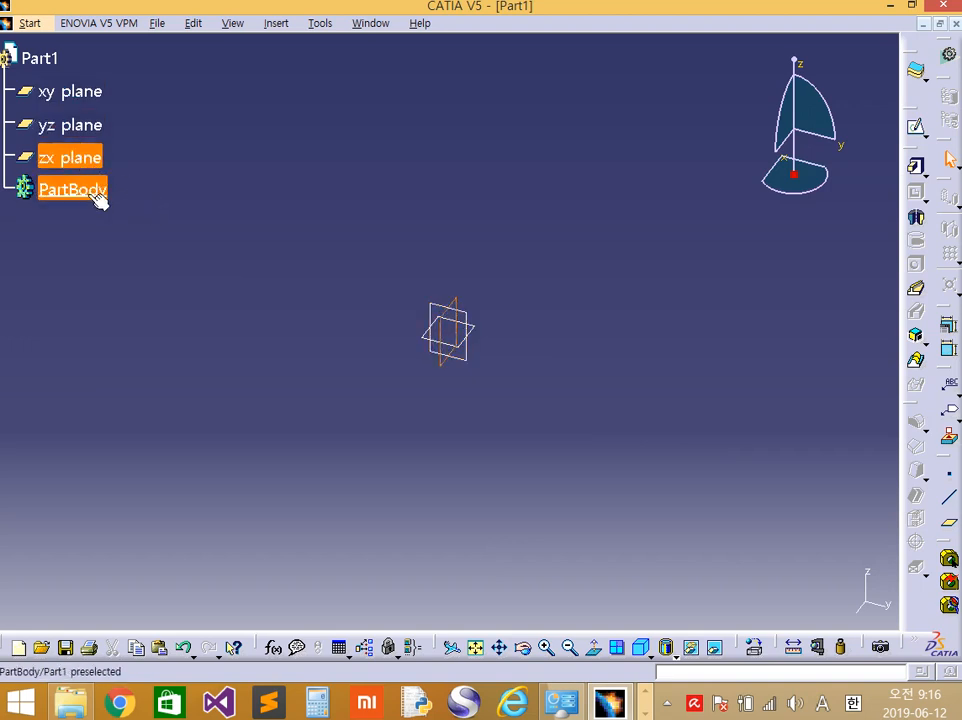
pyautogui.click(345, 208)
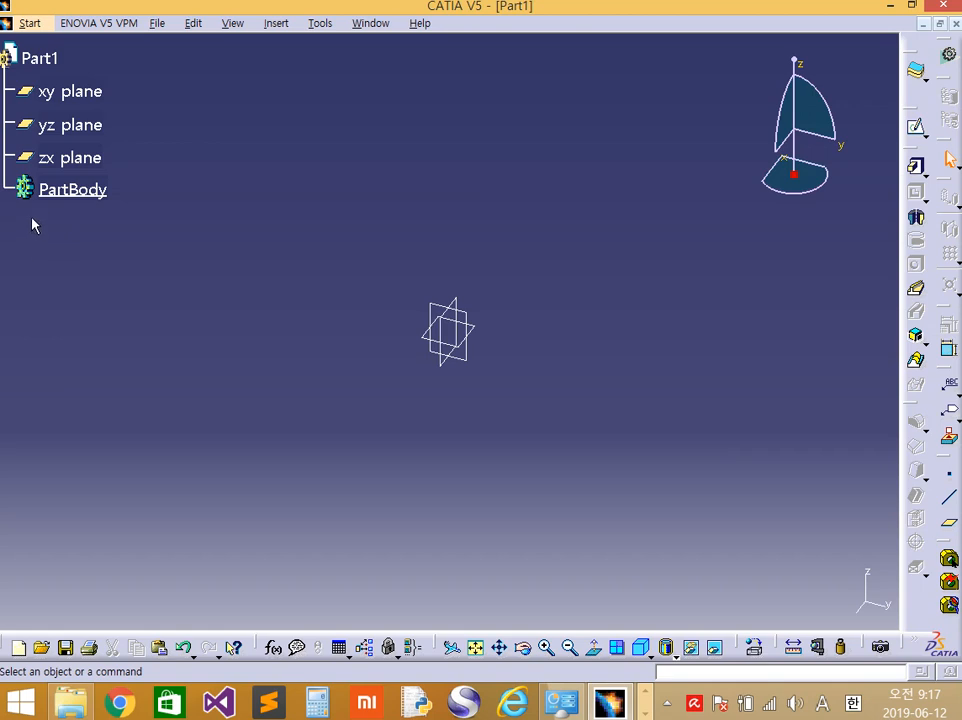
pyautogui.moveTo(468, 348)
pyautogui.mouseDown(button='middle')
pyautogui.moveTo(500, 374)
pyautogui.moveTo(470, 360)
pyautogui.mouseUp(button='middle')
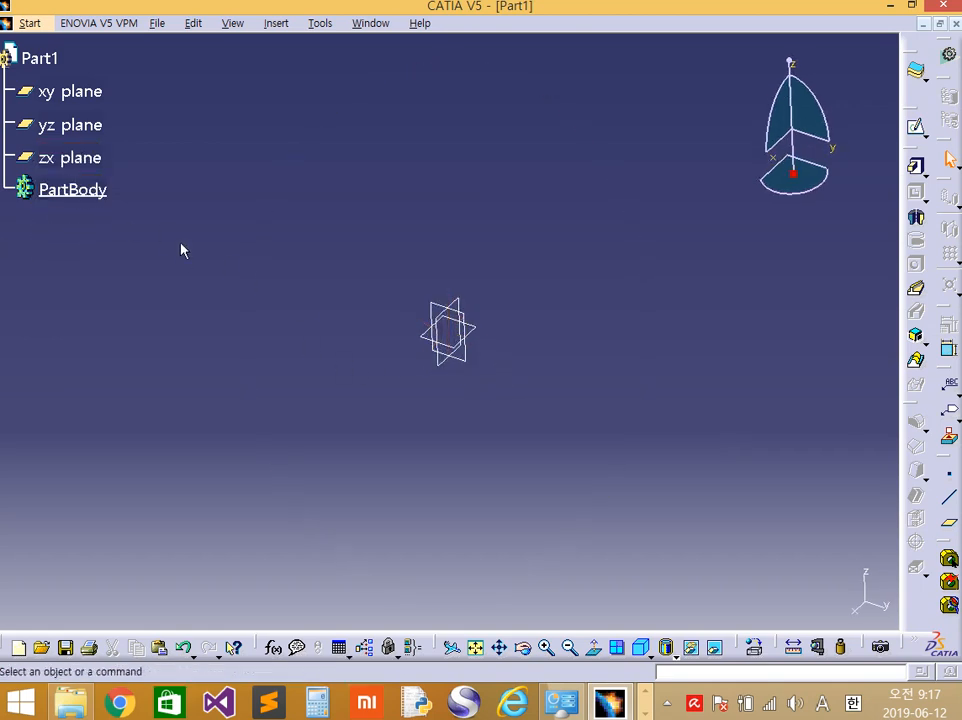
pyautogui.click(70, 100)
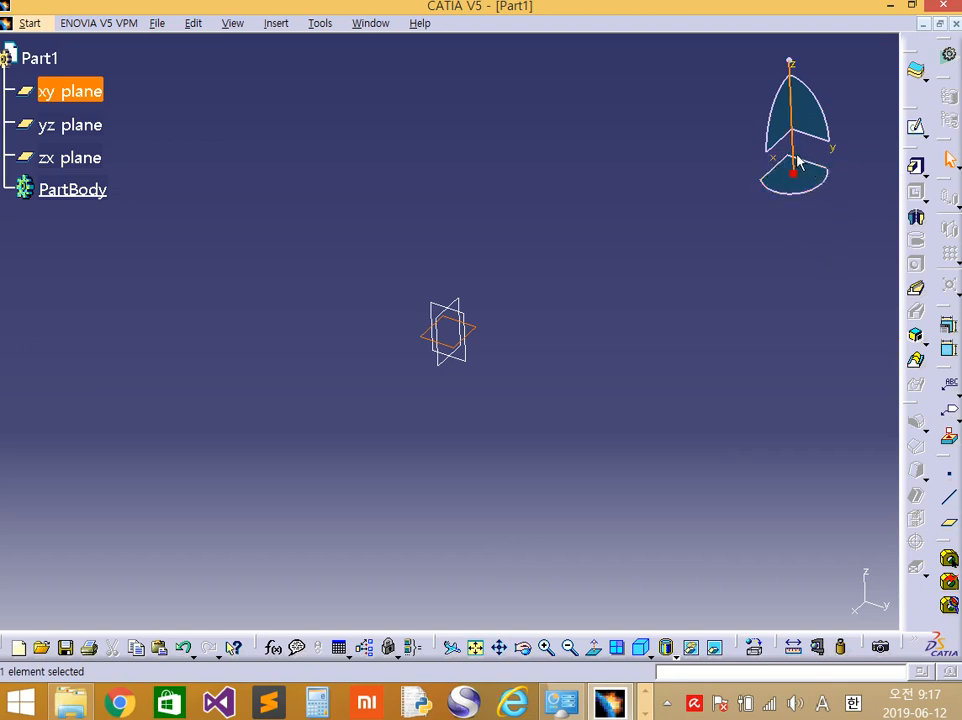
pyautogui.click(481, 340)
pyautogui.moveTo(596, 338); pyautogui.dragTo(398, 348, button='middle')
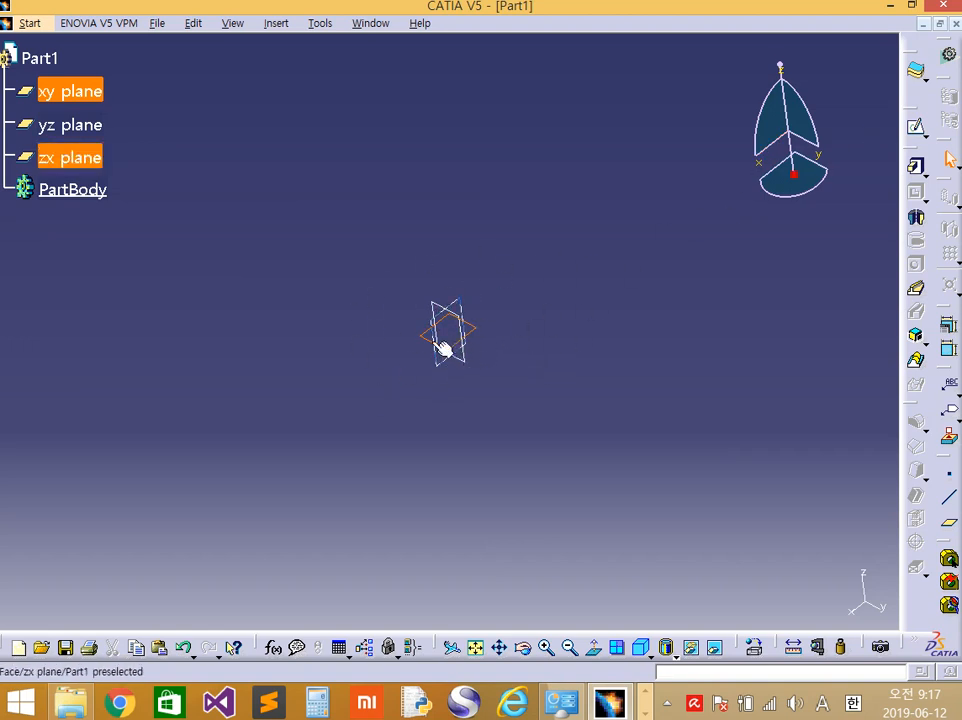
pyautogui.click(412, 319)
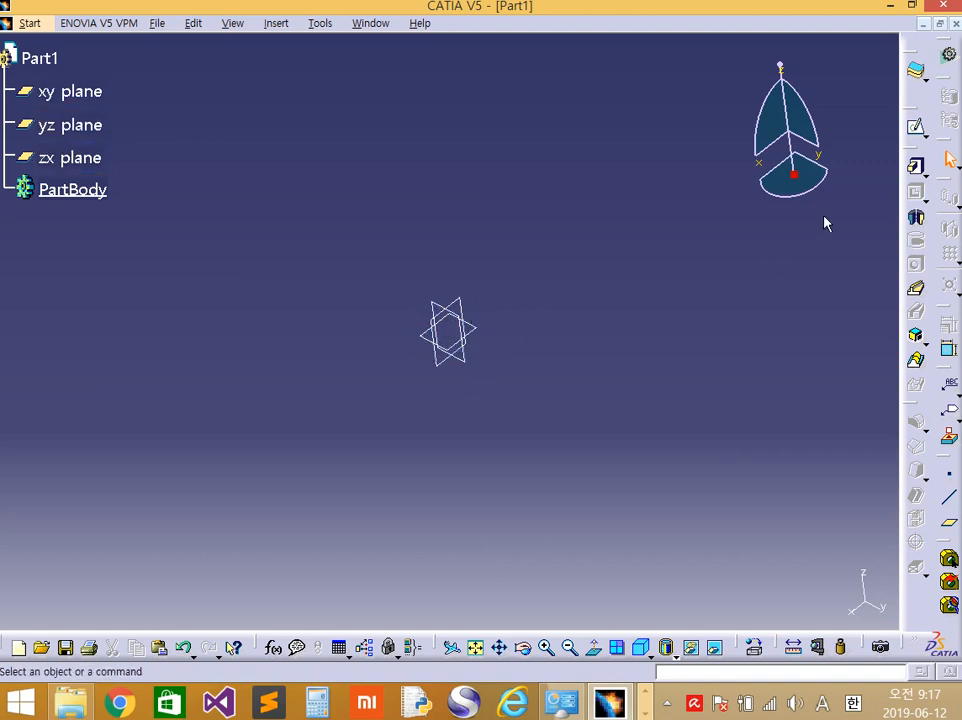
pyautogui.moveTo(500, 457); pyautogui.dragTo(415, 295, button='middle')
pyautogui.click(73, 127)
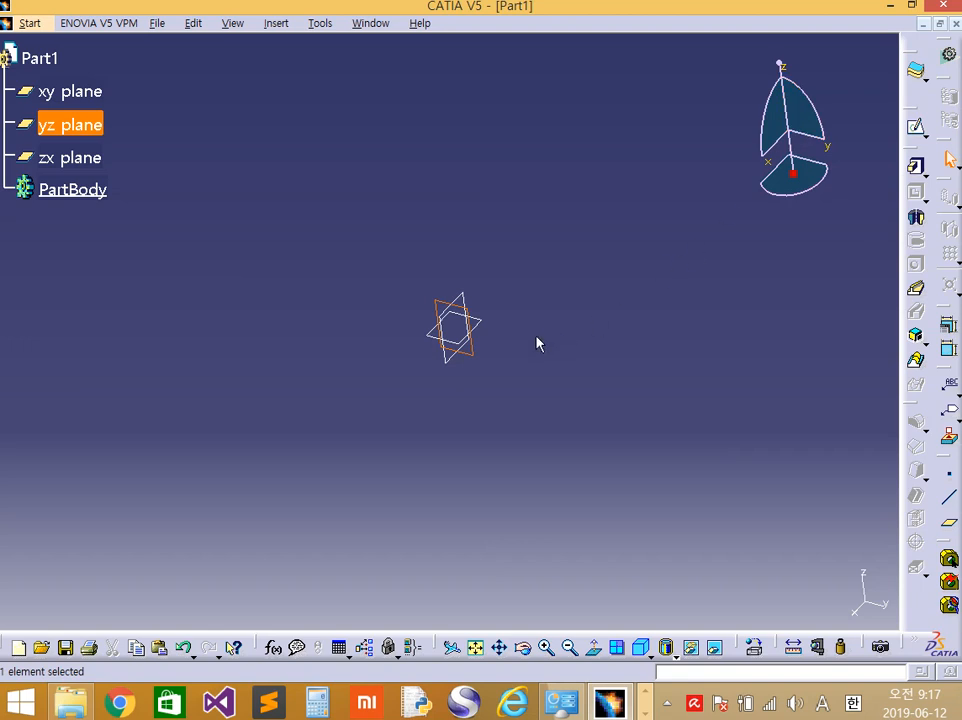
pyautogui.click(479, 355)
pyautogui.click(206, 210)
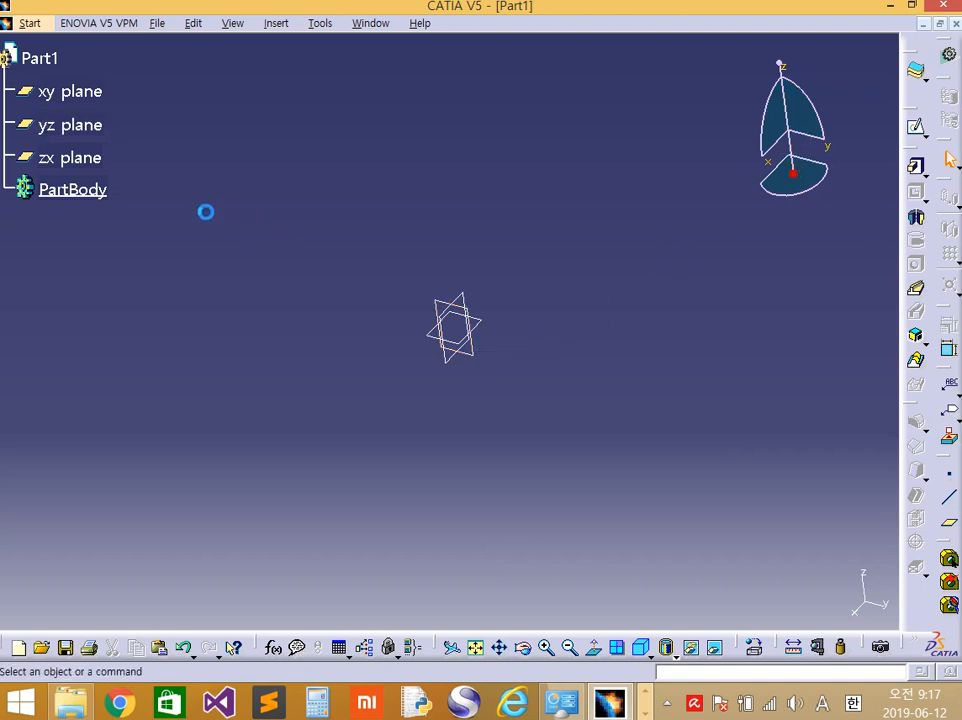
# Give the xy, yz and zx planes a thicker line in their graphic properties.
pyautogui.click(88, 163)
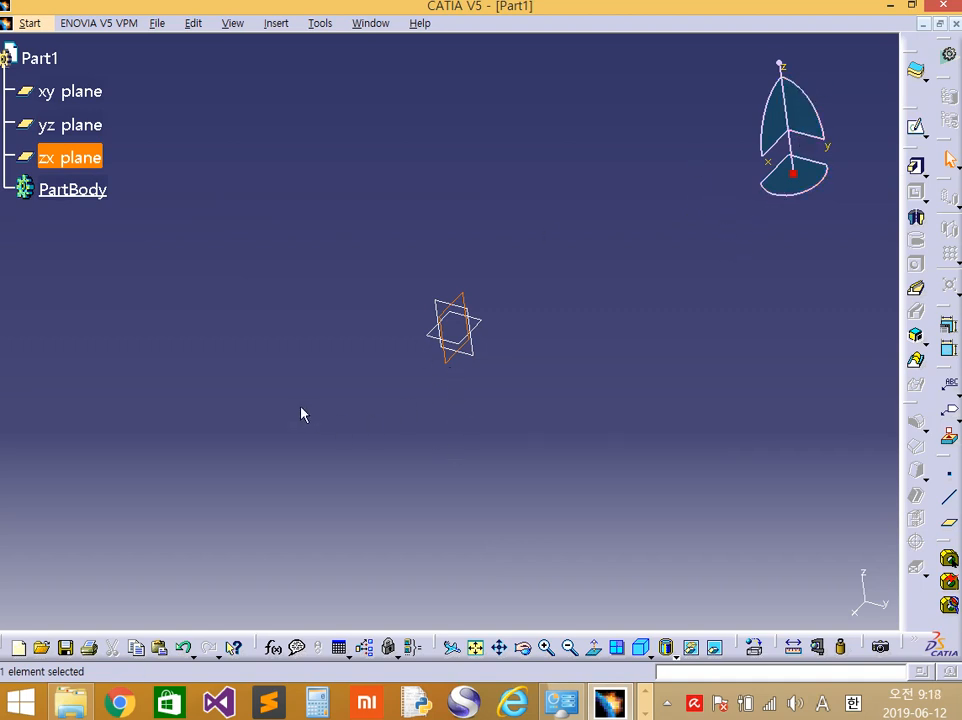
pyautogui.keyDown('ctrl'); pyautogui.click(95, 127); pyautogui.keyUp('ctrl')
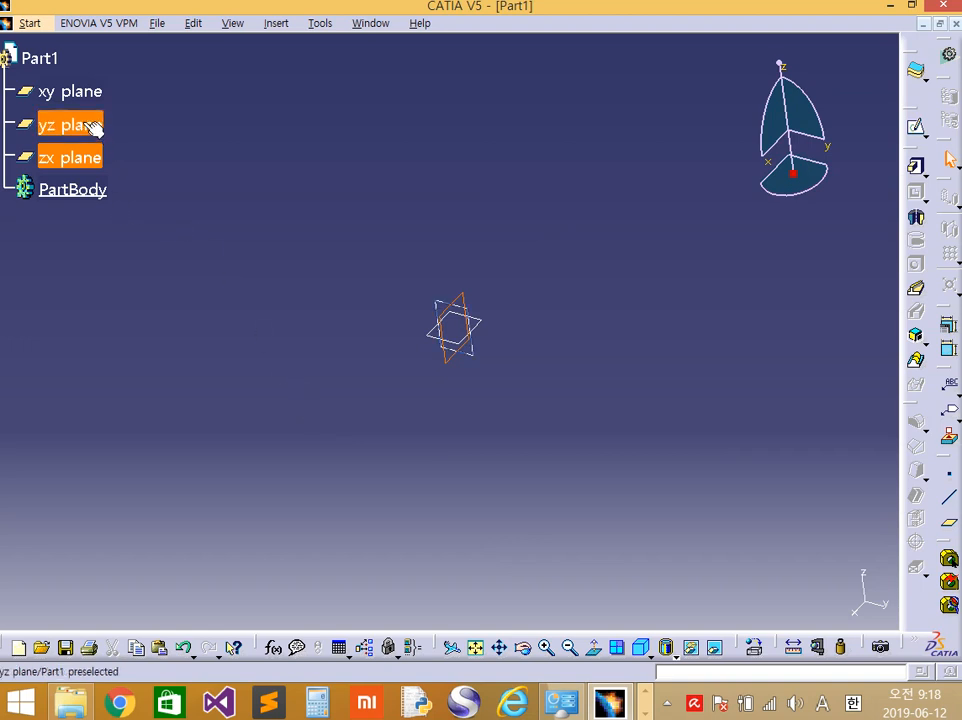
pyautogui.keyDown('ctrl'); pyautogui.click(80, 93); pyautogui.keyUp('ctrl')
pyautogui.rightClick(80, 93)
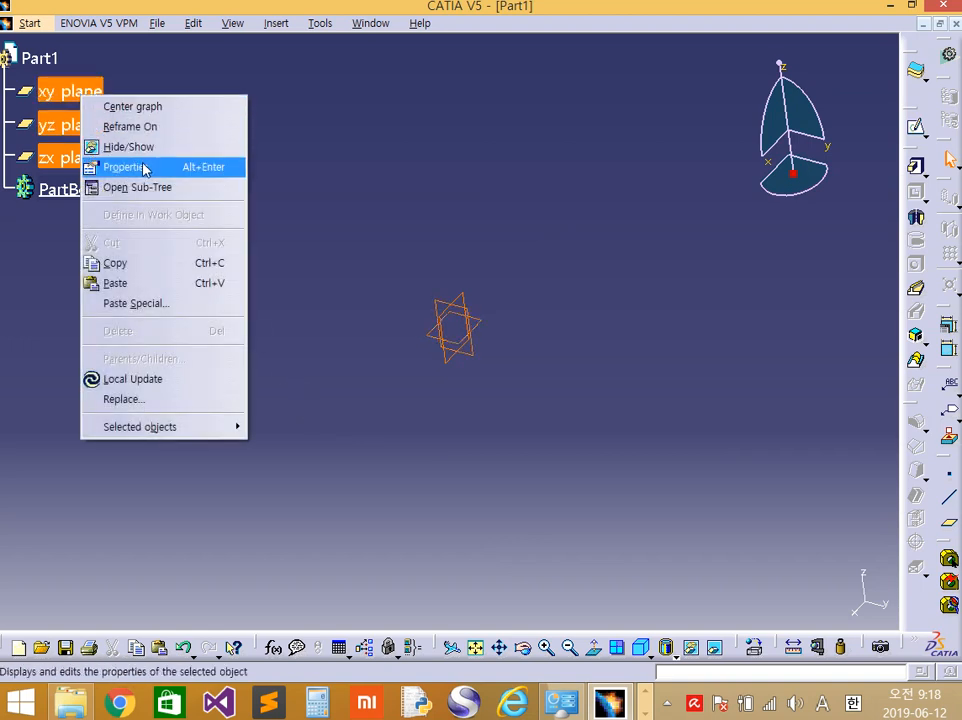
pyautogui.click(146, 167)
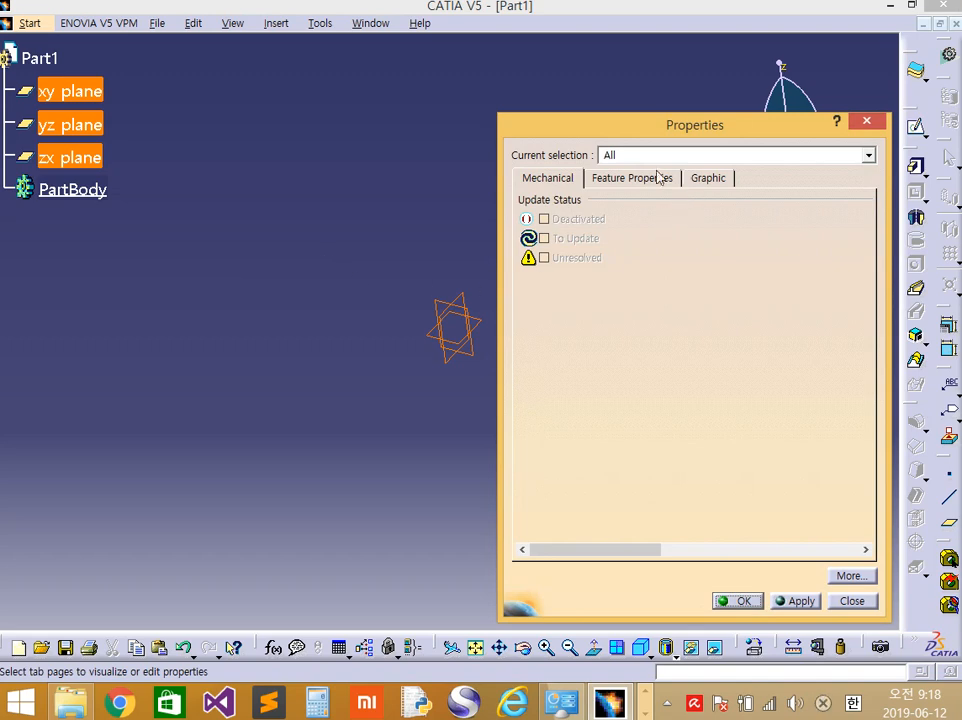
pyautogui.click(636, 177)
pyautogui.click(702, 177)
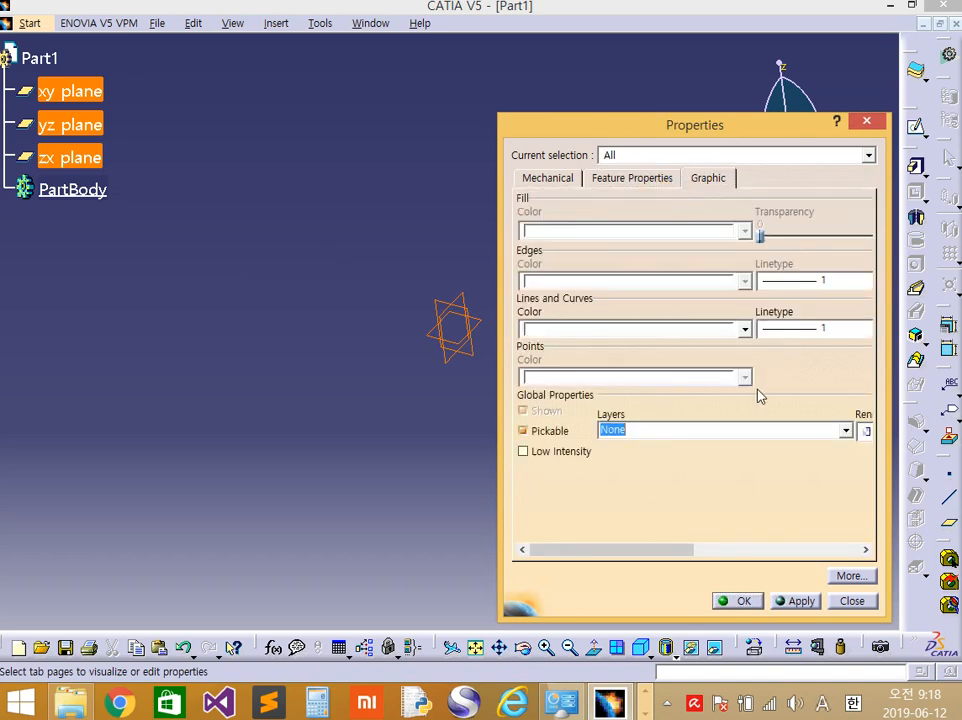
pyautogui.moveTo(675, 548); pyautogui.dragTo(790, 551)
pyautogui.click(777, 328)
pyautogui.click(787, 377)
pyautogui.click(735, 600)
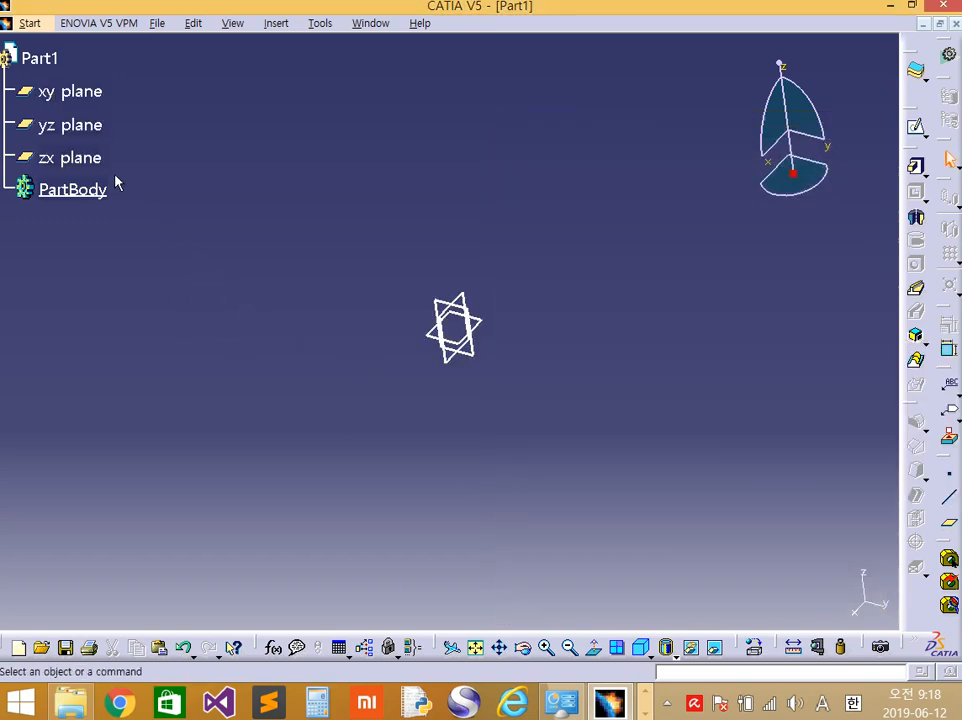
# Inspect the zx plane against the compass axes from several view angles.
pyautogui.click(80, 159)
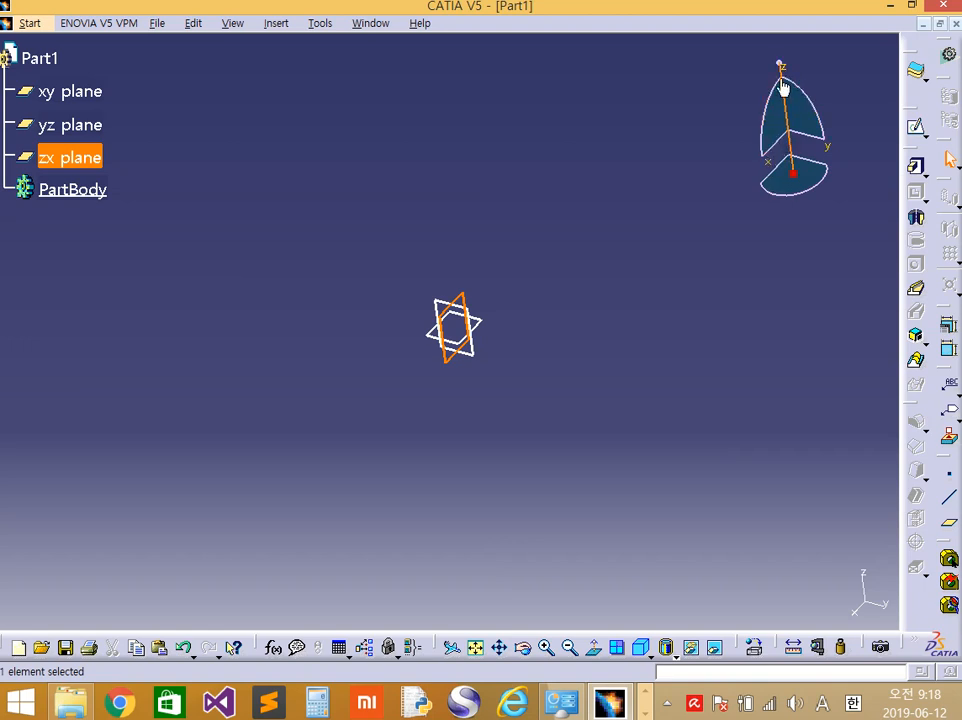
pyautogui.click(451, 362)
pyautogui.click(464, 380)
pyautogui.moveTo(773, 244); pyautogui.dragTo(608, 205, button='middle')
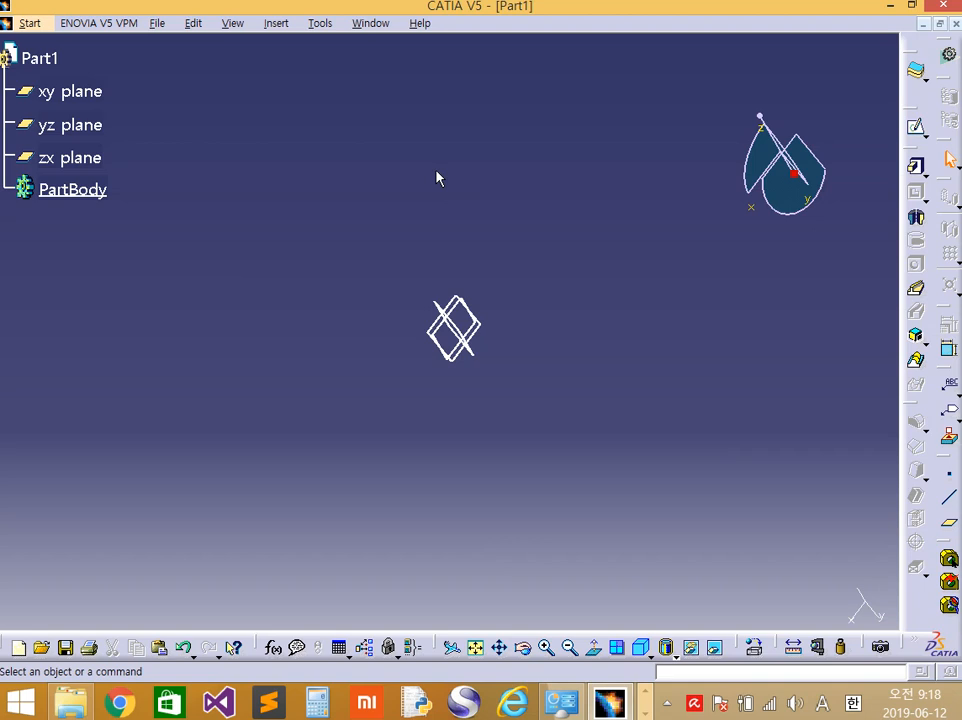
pyautogui.moveTo(476, 291); pyautogui.dragTo(603, 360, button='middle')
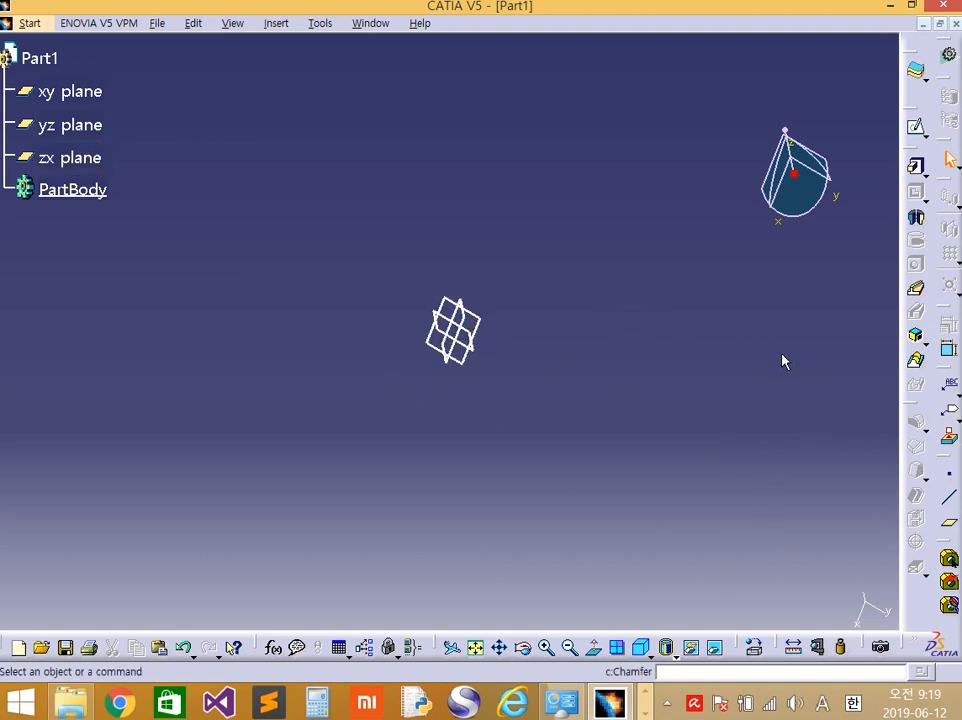
pyautogui.click(40, 27)
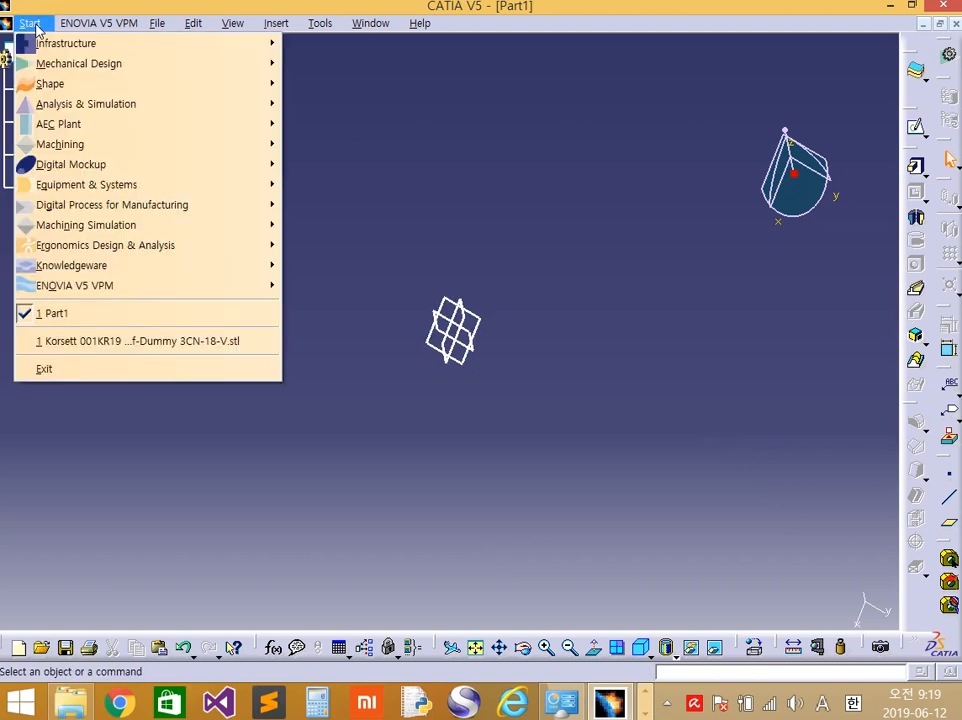
pyautogui.moveTo(38, 87)
pyautogui.click(796, 277)
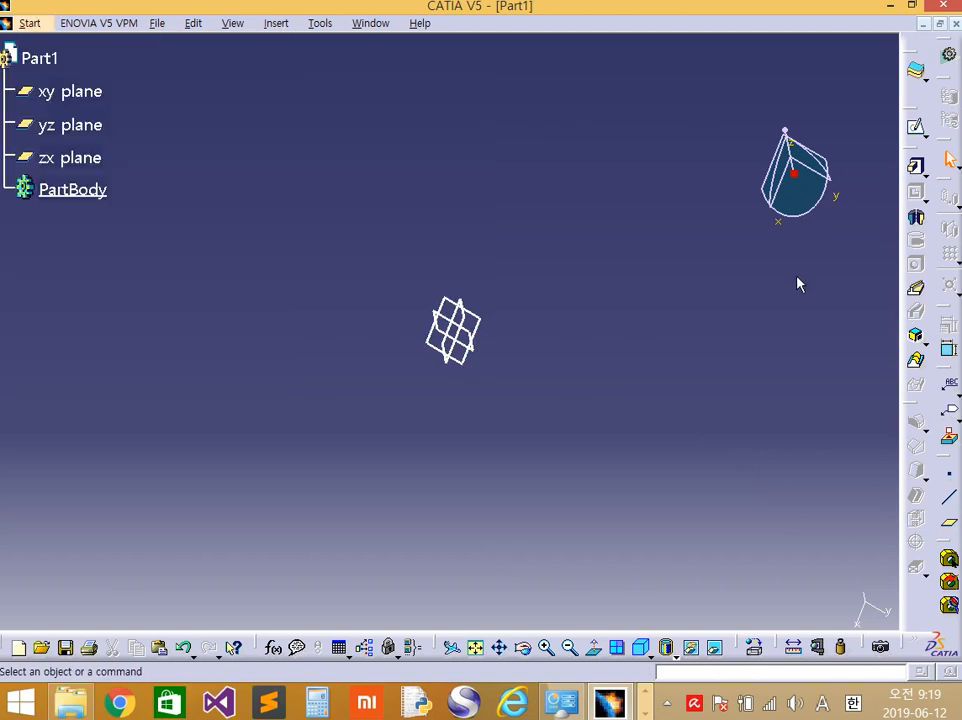
# Create a coordinate point at the origin with X, Y and Z all at 0 mm.
pyautogui.click(950, 478)
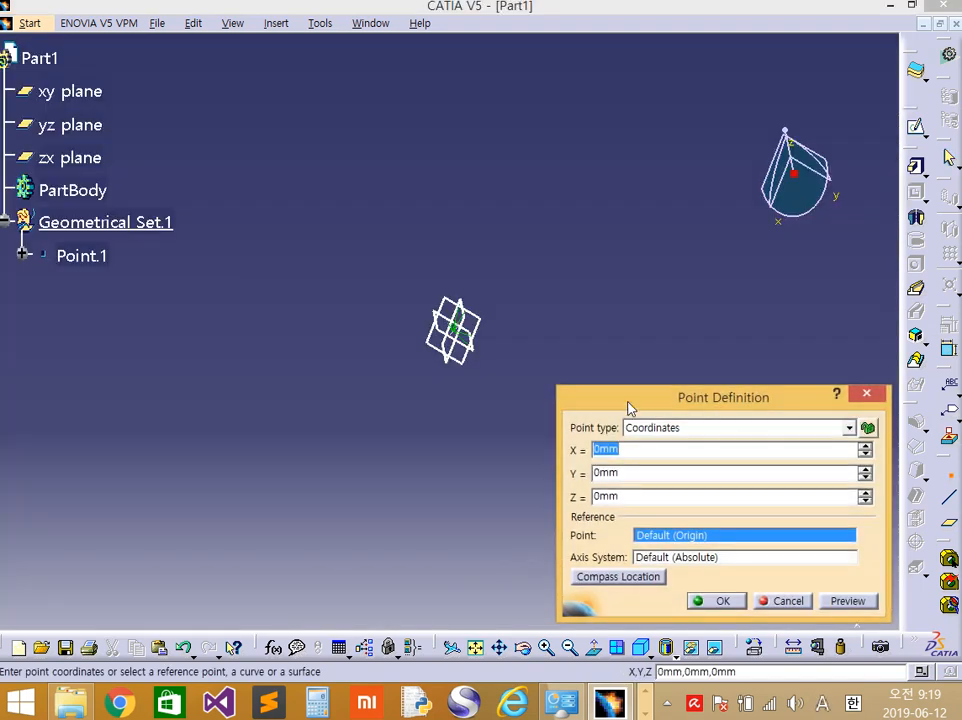
pyautogui.moveTo(629, 406); pyautogui.dragTo(603, 354)
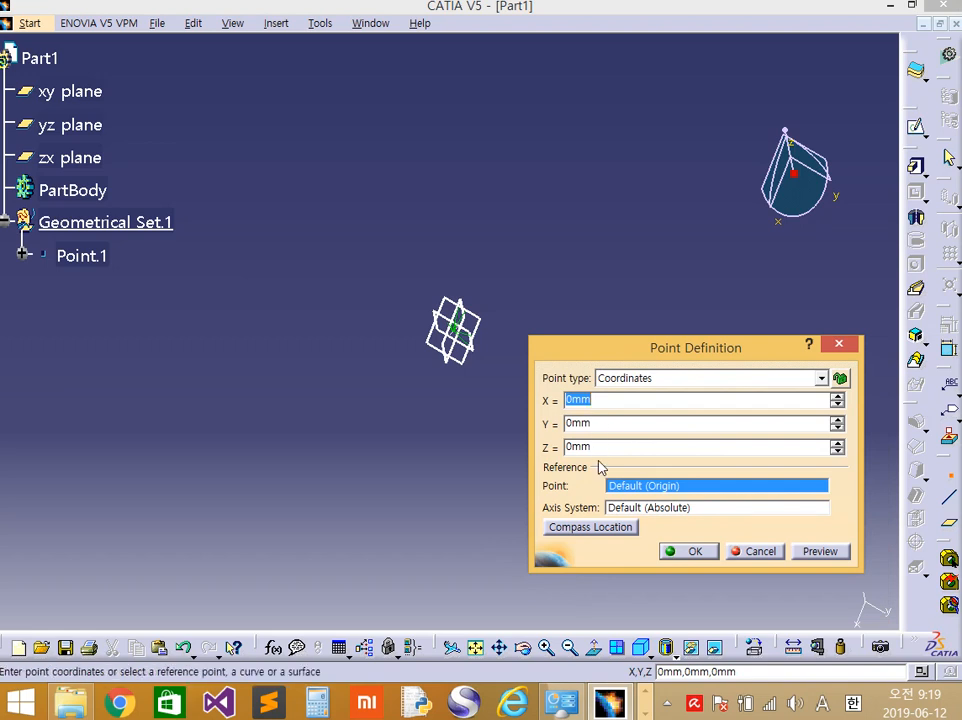
pyautogui.click(688, 551)
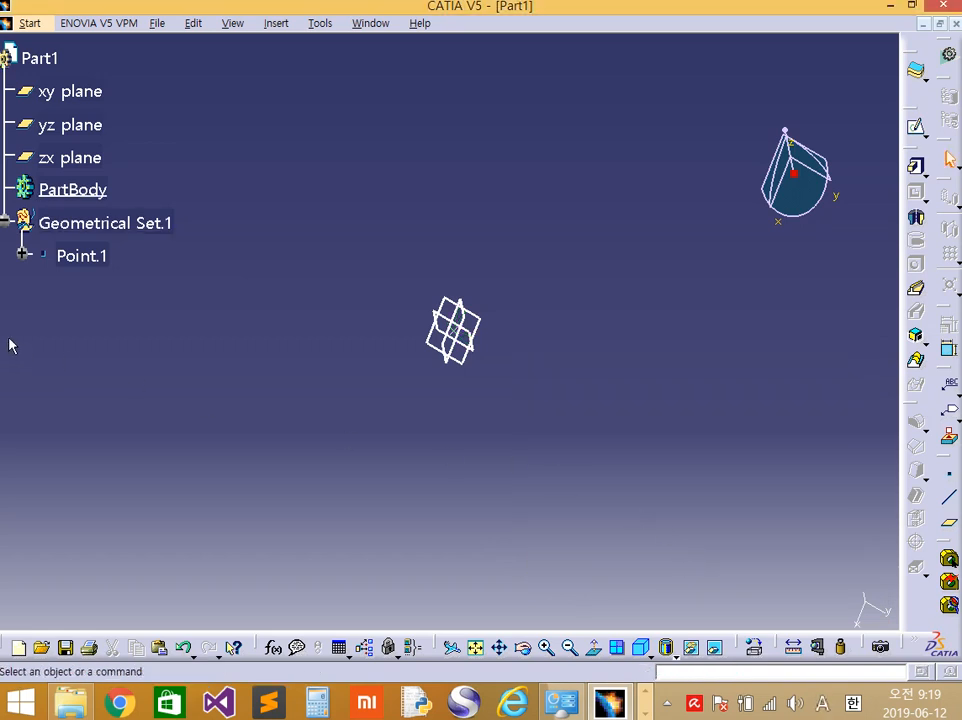
# Change the origin point's display symbol from a cross to concentric circles in its graphic properties.
pyautogui.rightClick(97, 262)
pyautogui.click(130, 328)
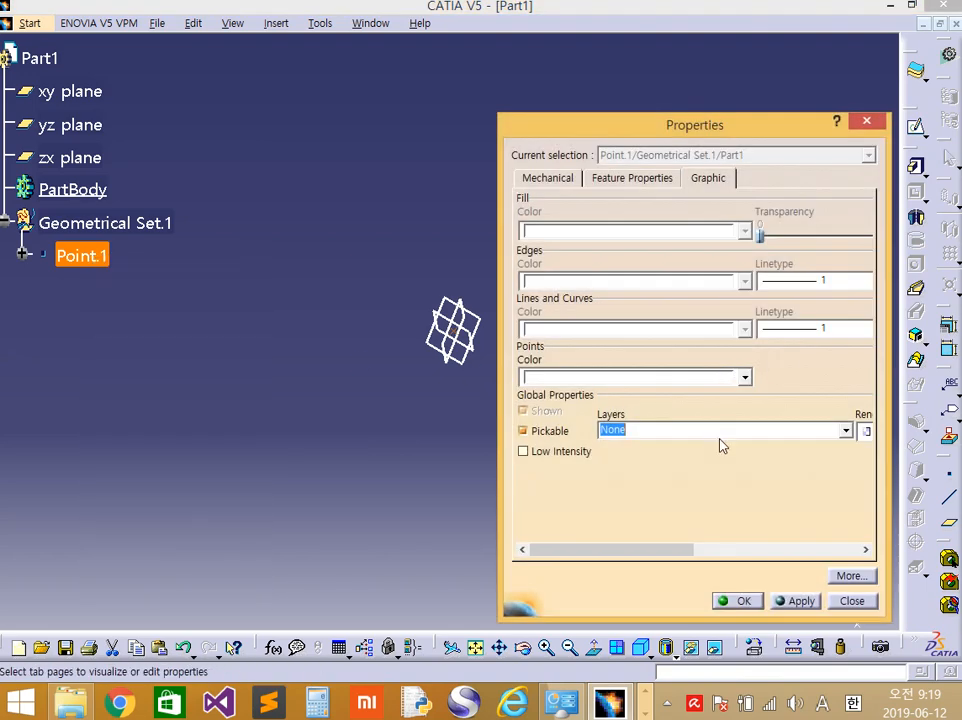
pyautogui.moveTo(673, 547); pyautogui.dragTo(790, 556)
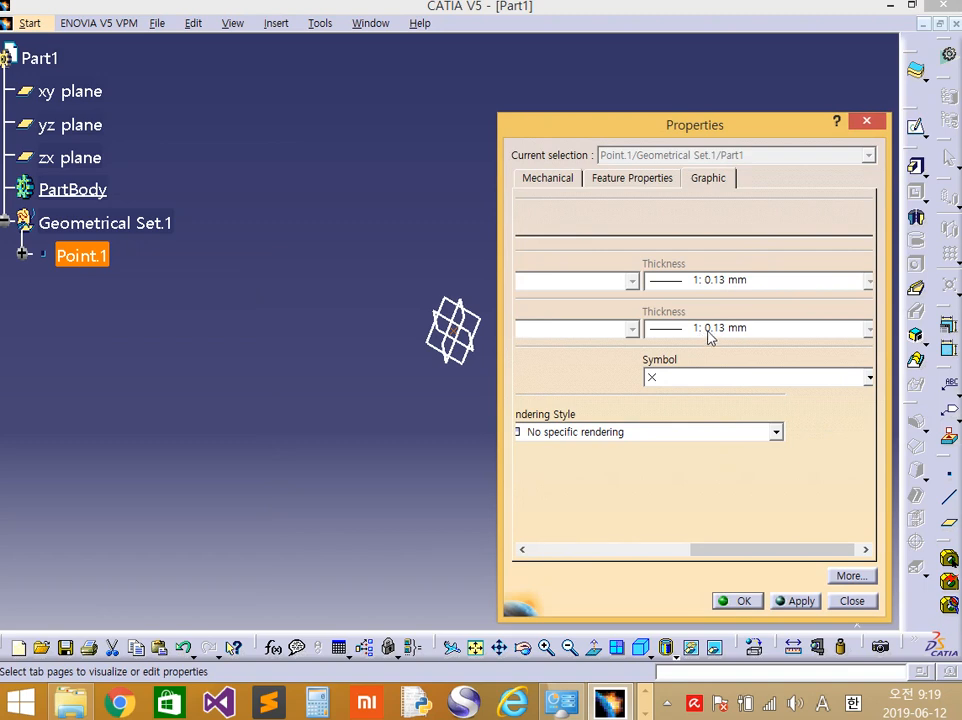
pyautogui.click(688, 377)
pyautogui.click(680, 430)
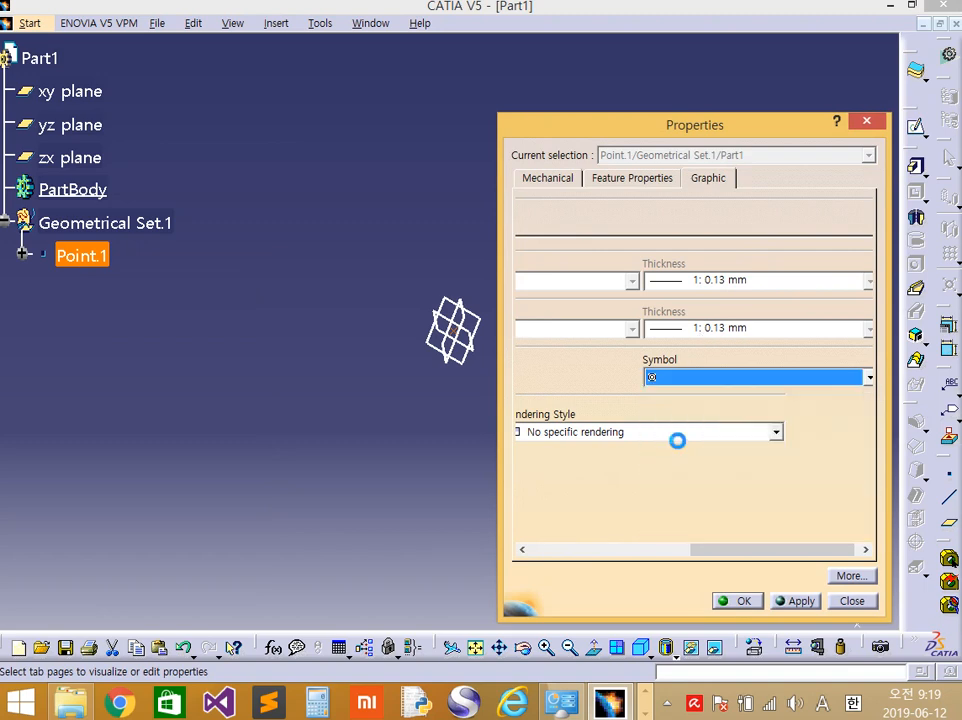
pyautogui.click(745, 603)
pyautogui.click(387, 378)
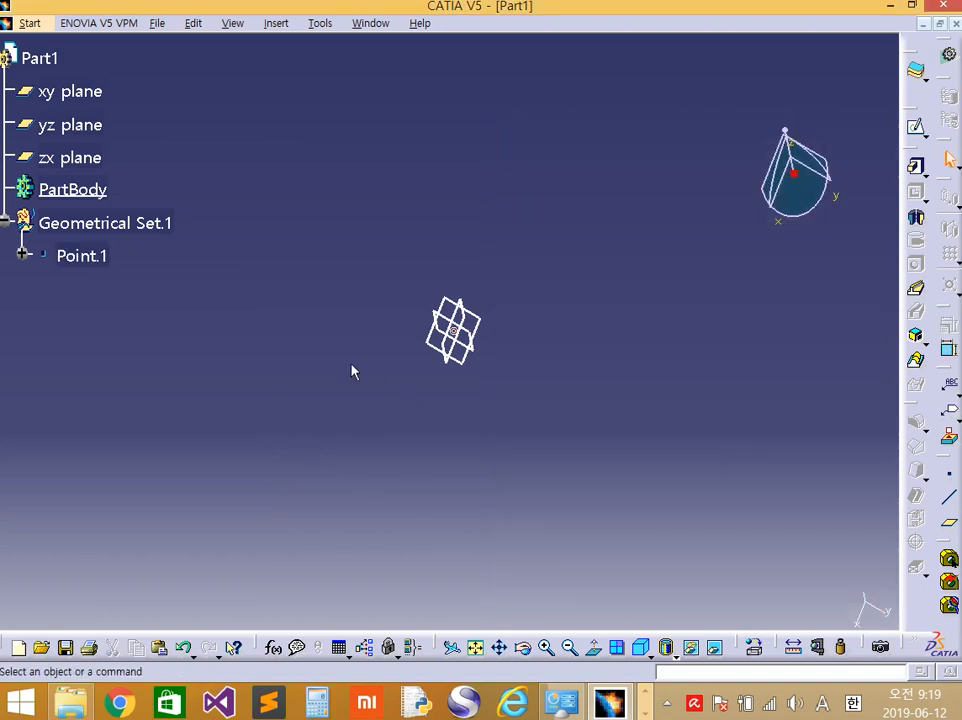
# Hide the xy, yz and zx planes.
pyautogui.click(87, 262)
pyautogui.click(96, 162)
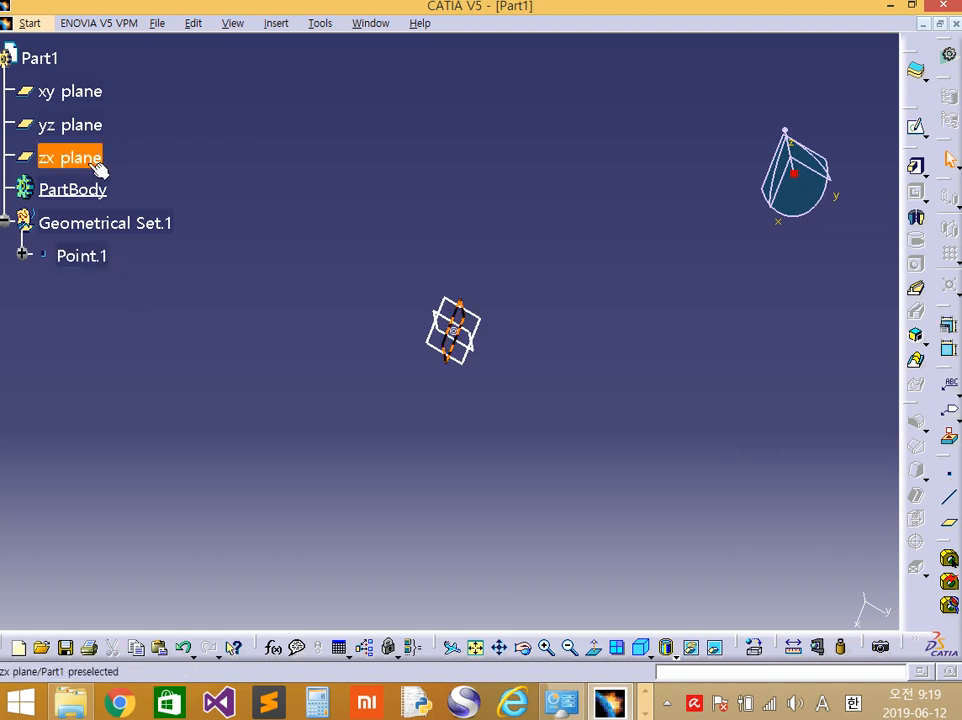
pyautogui.keyDown('ctrl'); pyautogui.click(88, 129); pyautogui.keyUp('ctrl')
pyautogui.rightClick(90, 93)
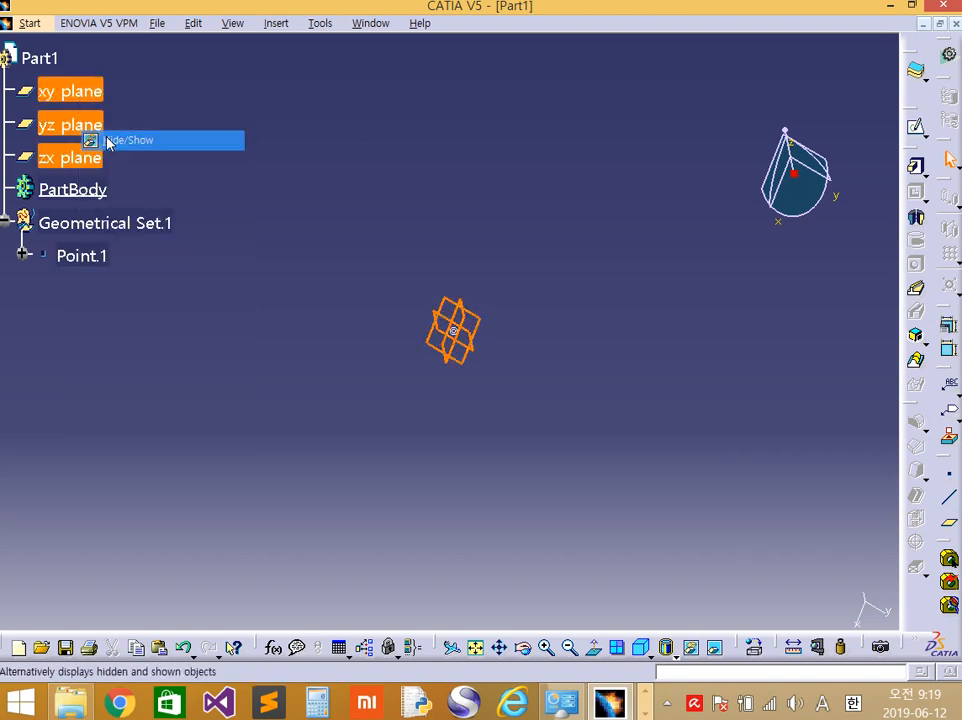
pyautogui.click(110, 141)
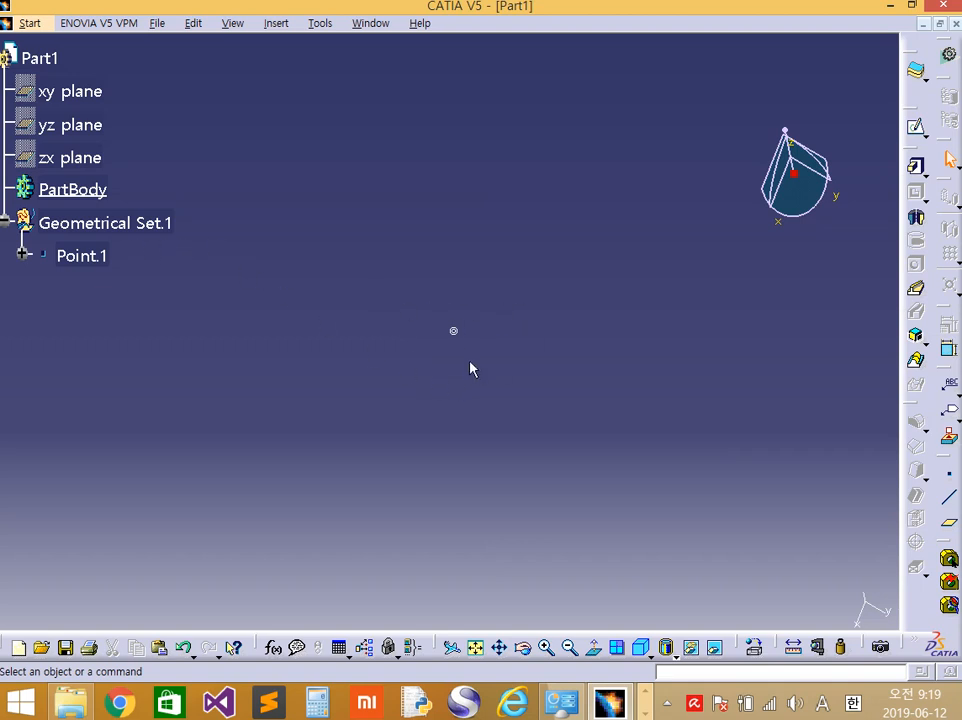
# Show the hidden xy, yz and zx planes again.
pyautogui.click(96, 158)
pyautogui.keyDown('ctrl'); pyautogui.click(90, 125); pyautogui.keyUp('ctrl')
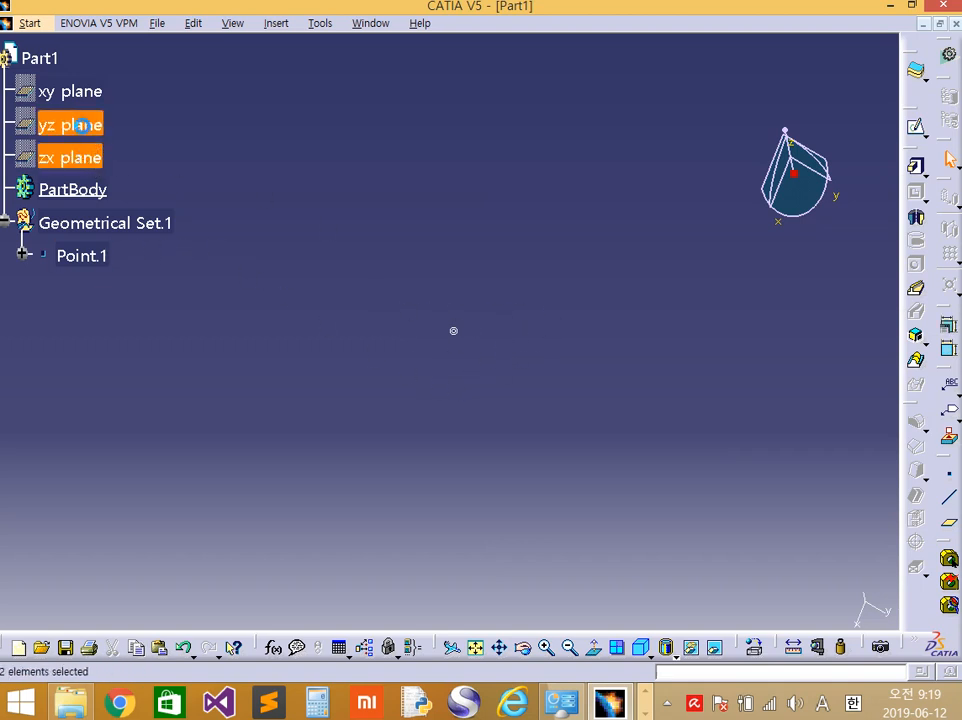
pyautogui.keyDown('ctrl'); pyautogui.click(82, 93); pyautogui.keyUp('ctrl')
pyautogui.rightClick(82, 95)
pyautogui.click(110, 144)
# Move the compass from its default location and attach it to the origin point.
pyautogui.moveTo(325, 335); pyautogui.dragTo(508, 408, button='middle')
pyautogui.scroll(1, 420, 371)
pyautogui.moveTo(412, 419); pyautogui.dragTo(483, 354, button='middle')
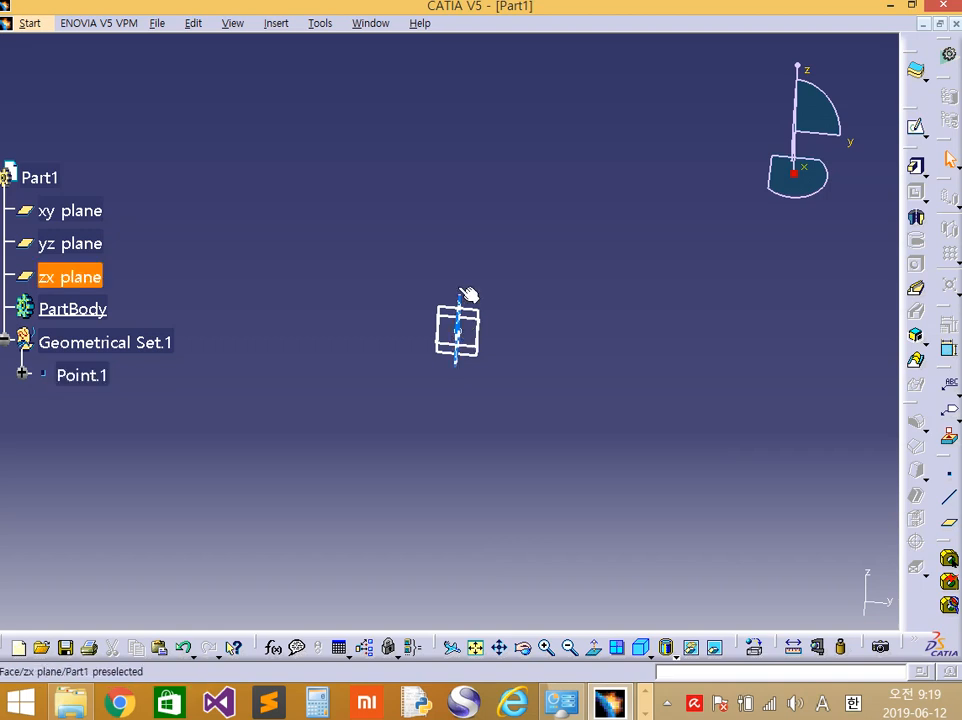
pyautogui.moveTo(541, 368); pyautogui.dragTo(440, 365, button='middle')
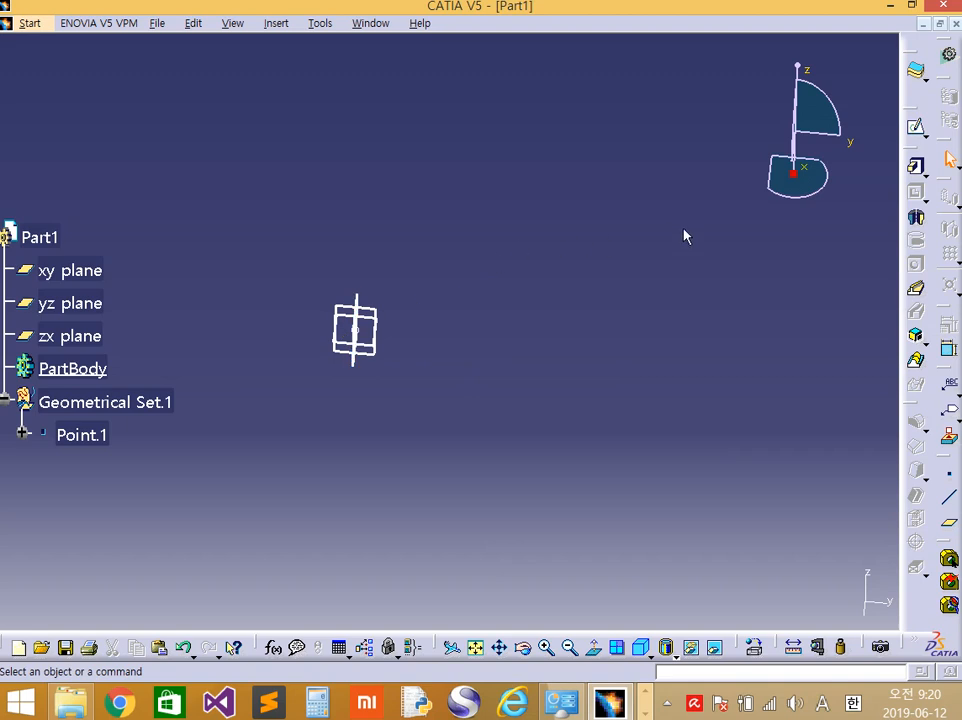
pyautogui.moveTo(539, 298); pyautogui.dragTo(370, 420, button='middle')
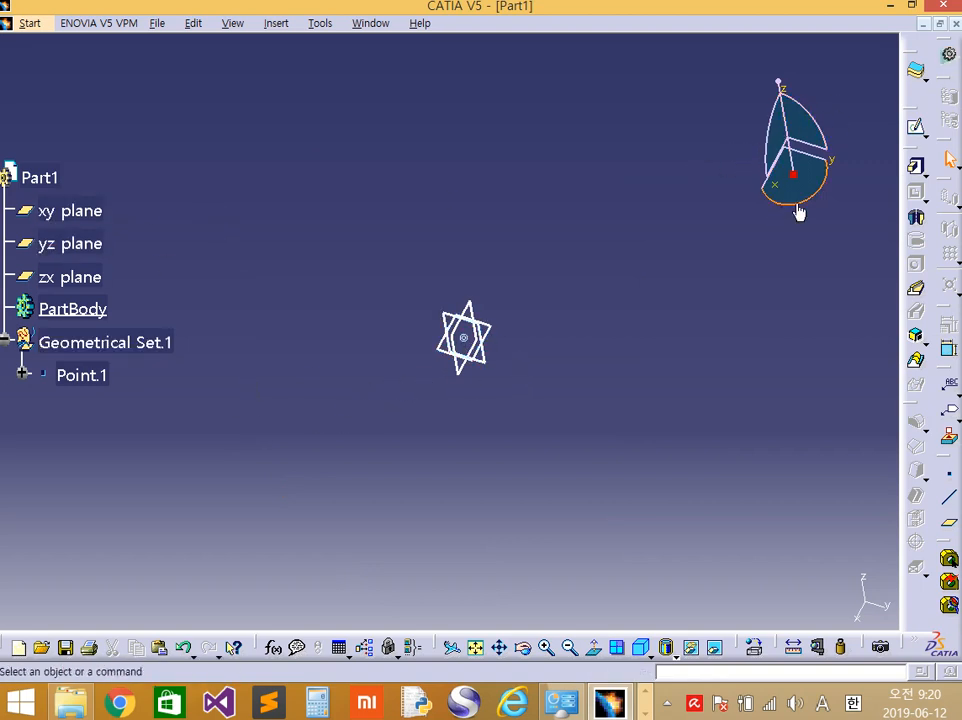
pyautogui.moveTo(792, 175); pyautogui.dragTo(463, 338)
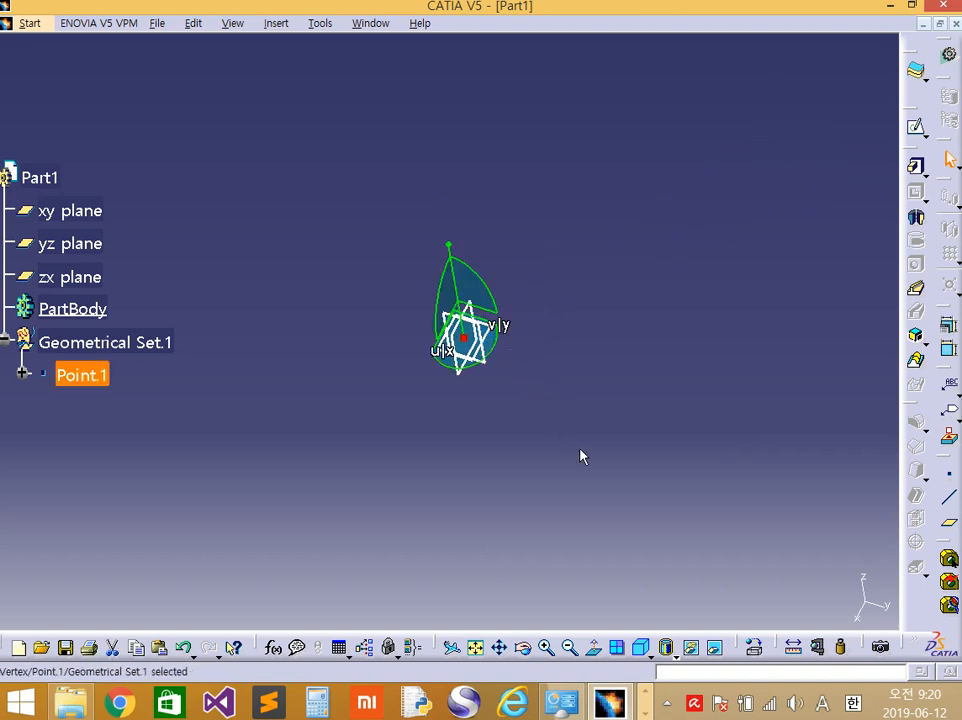
# Detach the compass from the origin point and return it to its default location.
pyautogui.middleClick(631, 534)
pyautogui.moveTo(276, 152); pyautogui.dragTo(745, 519)
pyautogui.click(620, 477)
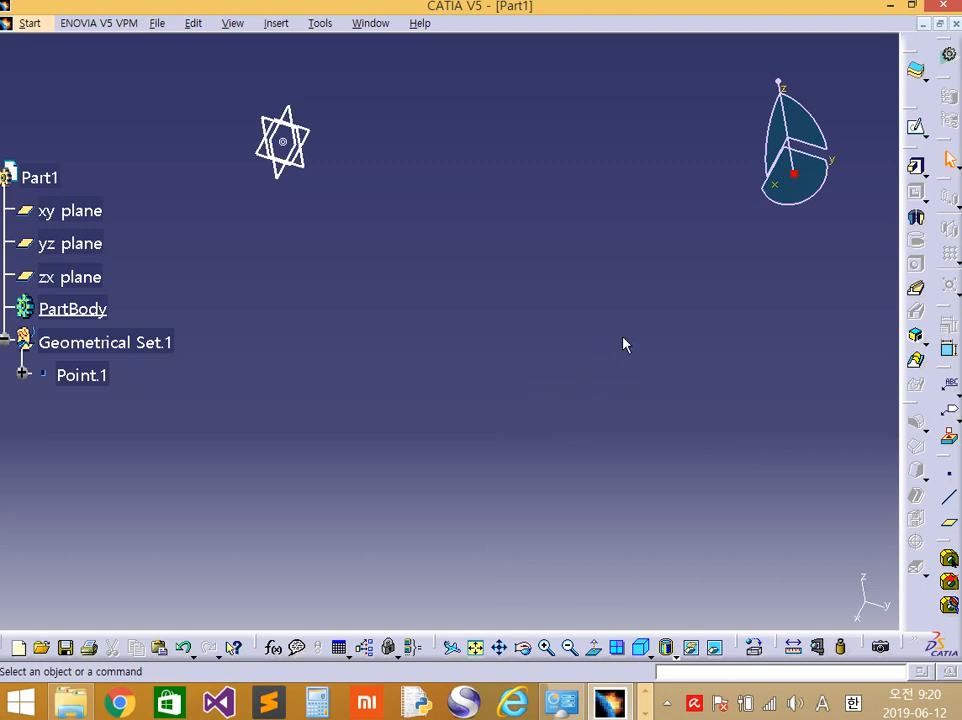
pyautogui.moveTo(473, 385); pyautogui.dragTo(438, 363, button='middle')
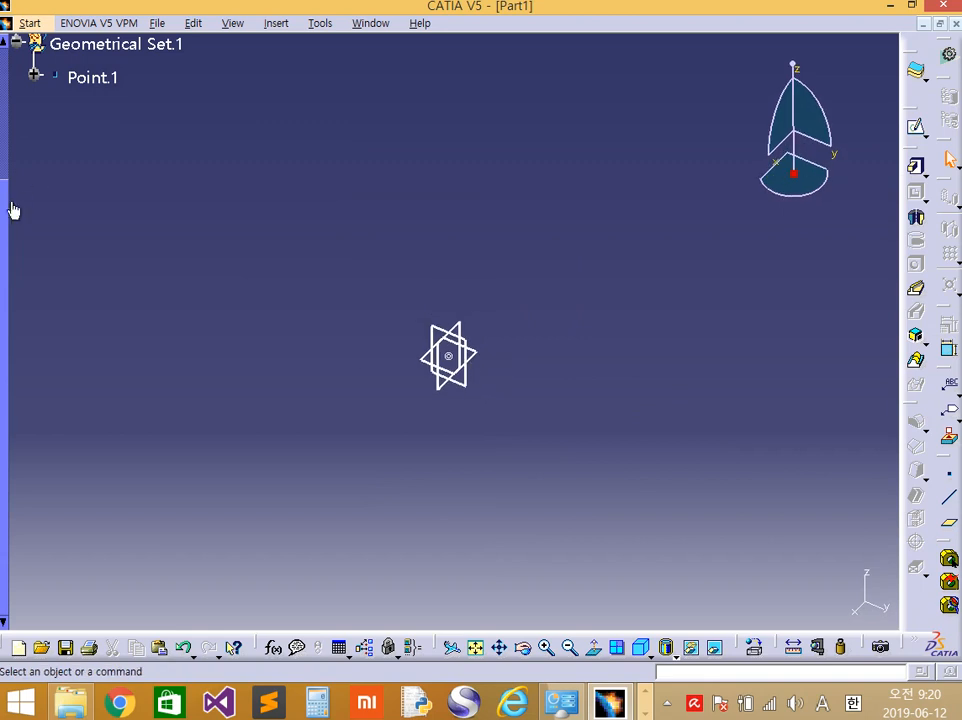
pyautogui.moveTo(6, 257); pyautogui.dragTo(18, 106)
pyautogui.moveTo(5, 157); pyautogui.dragTo(39, 205)
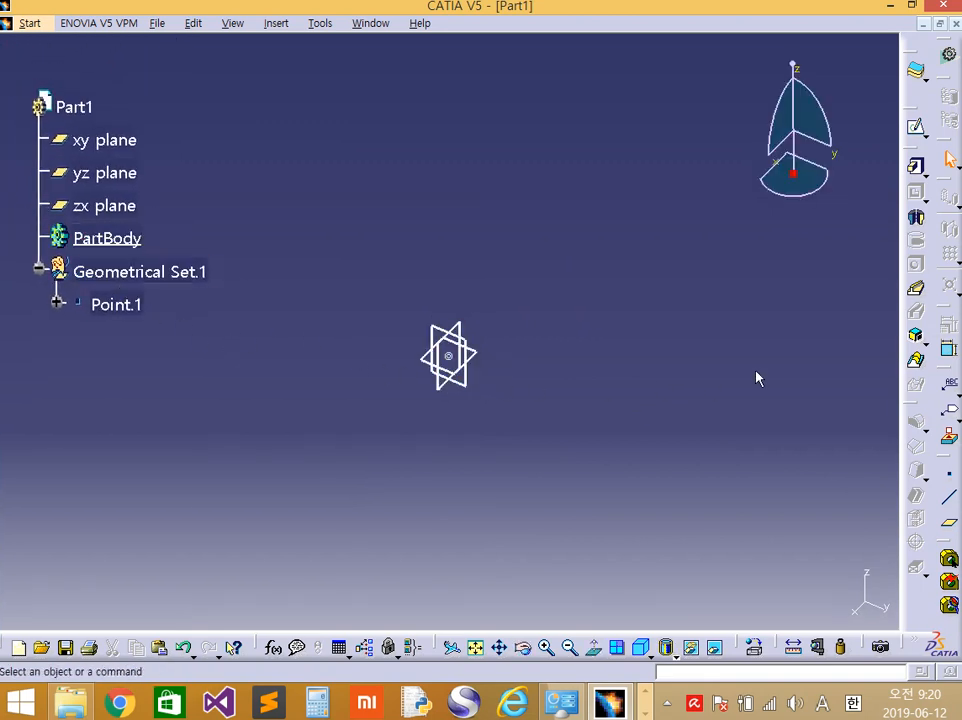
# Create a positioned sketch on the yz plane with implicit origin and orientation, and exit it without drawing anything.
pyautogui.click(922, 137)
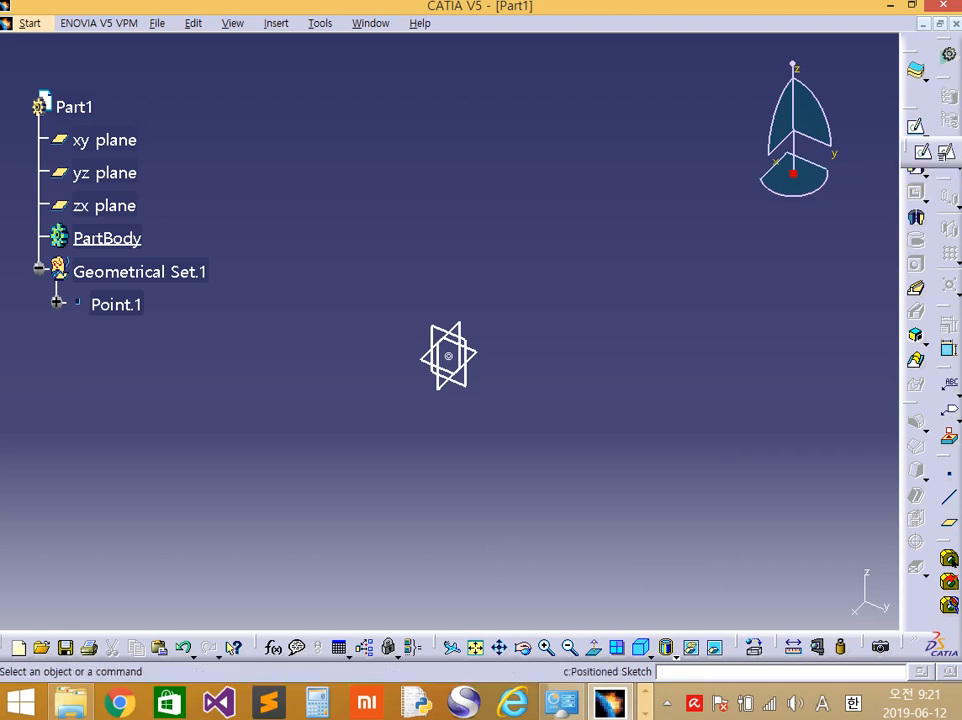
pyautogui.click(949, 157)
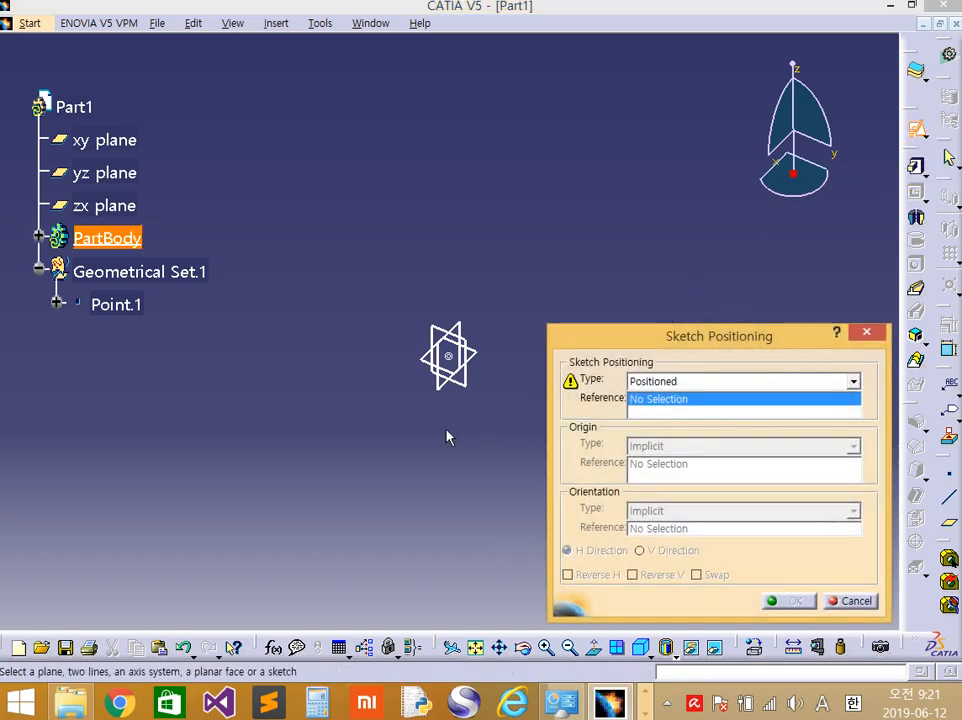
pyautogui.moveTo(464, 425); pyautogui.dragTo(200, 406, button='middle')
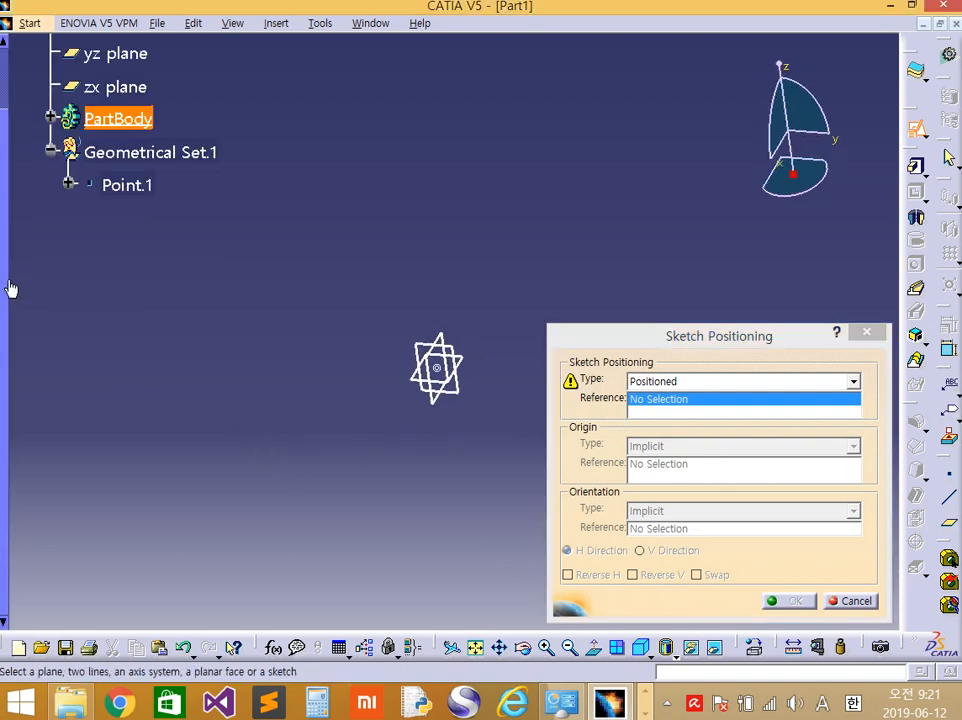
pyautogui.moveTo(5, 286); pyautogui.dragTo(20, 228)
pyautogui.click(133, 135)
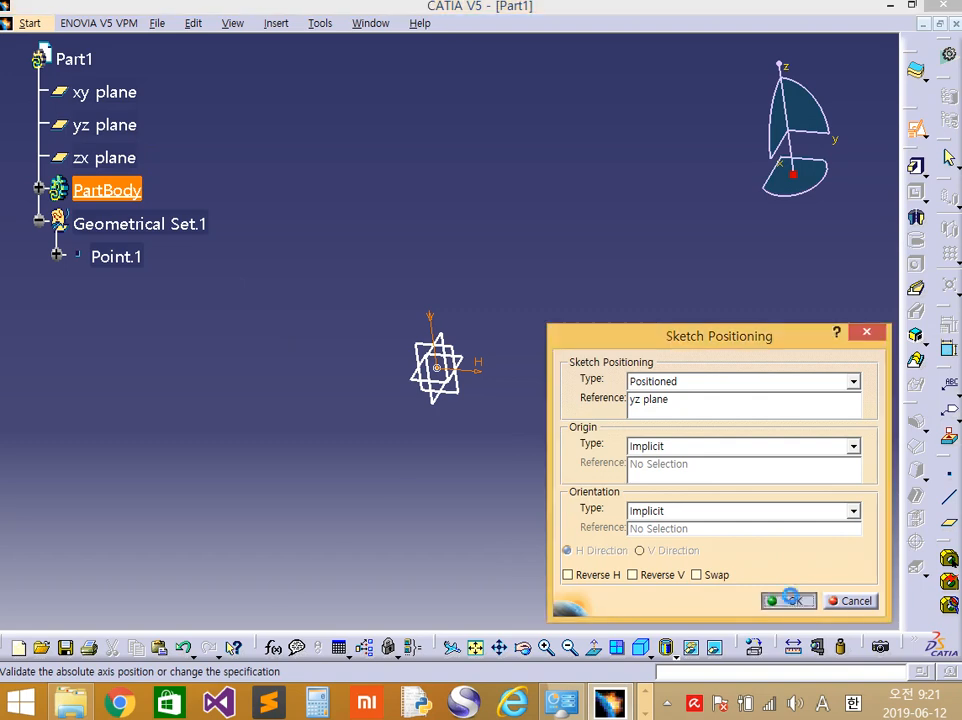
pyautogui.click(795, 601)
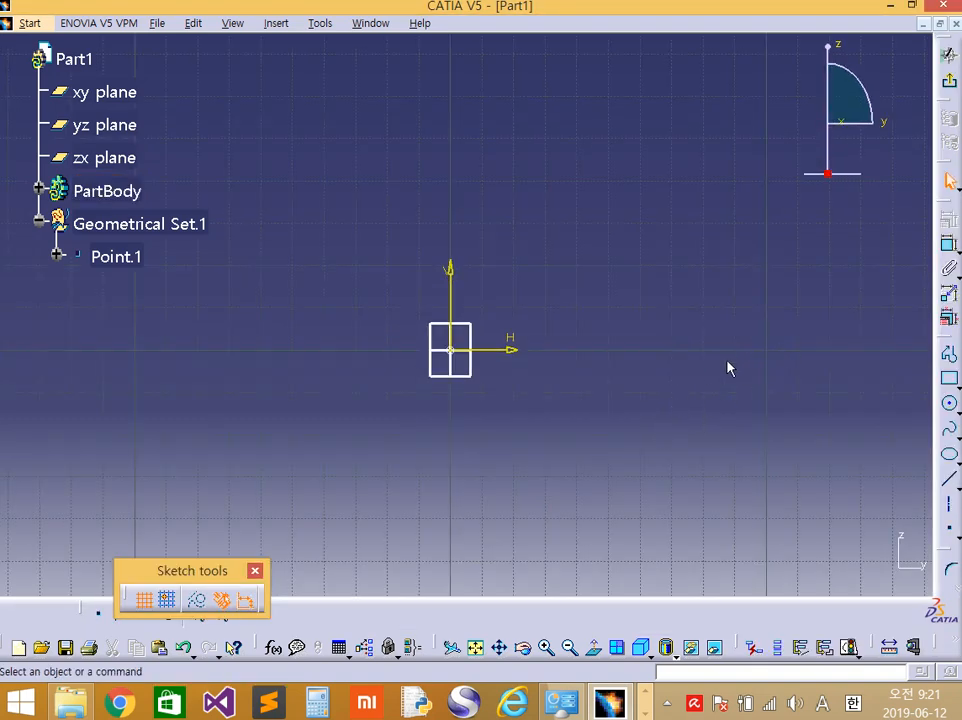
pyautogui.click(950, 85)
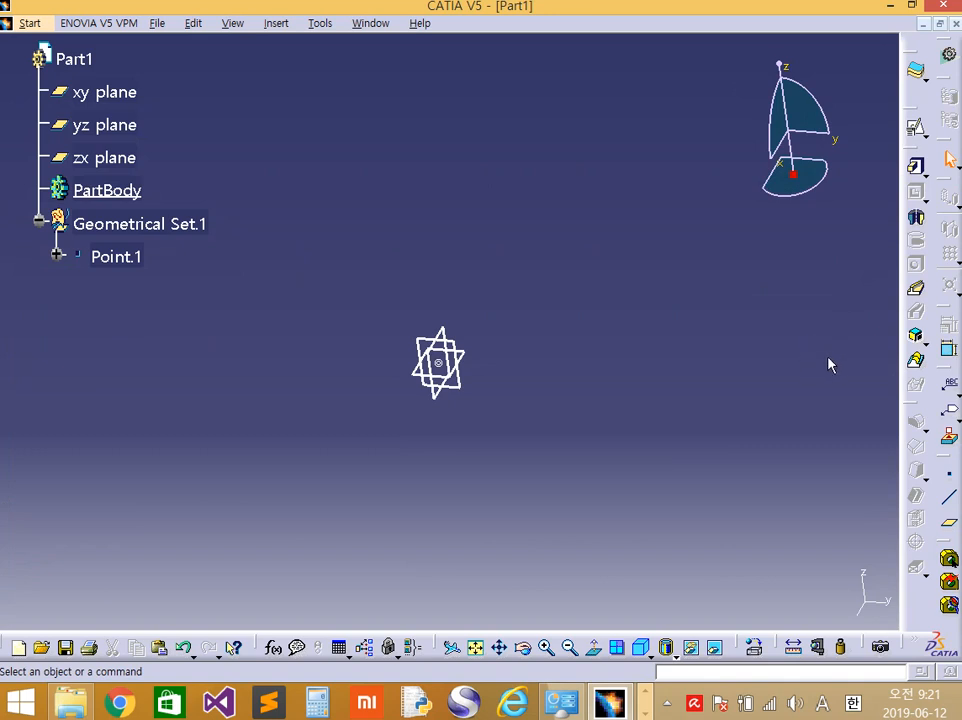
# Start a new positioned sketch on the yz plane, keeping the implicit origin and orientation.
pyautogui.click(915, 129)
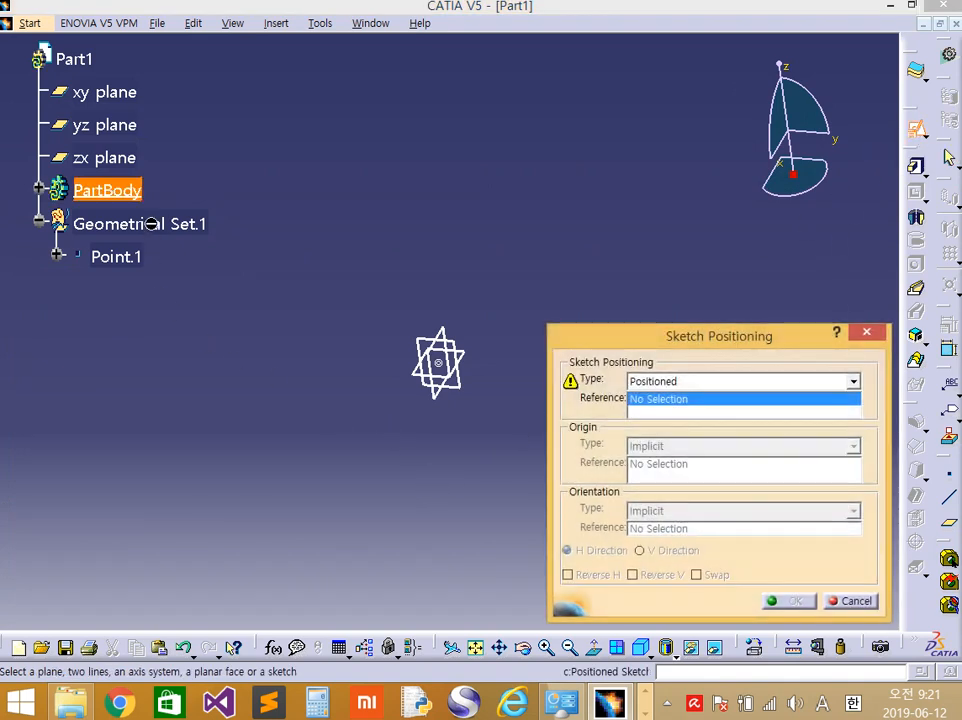
pyautogui.click(116, 140)
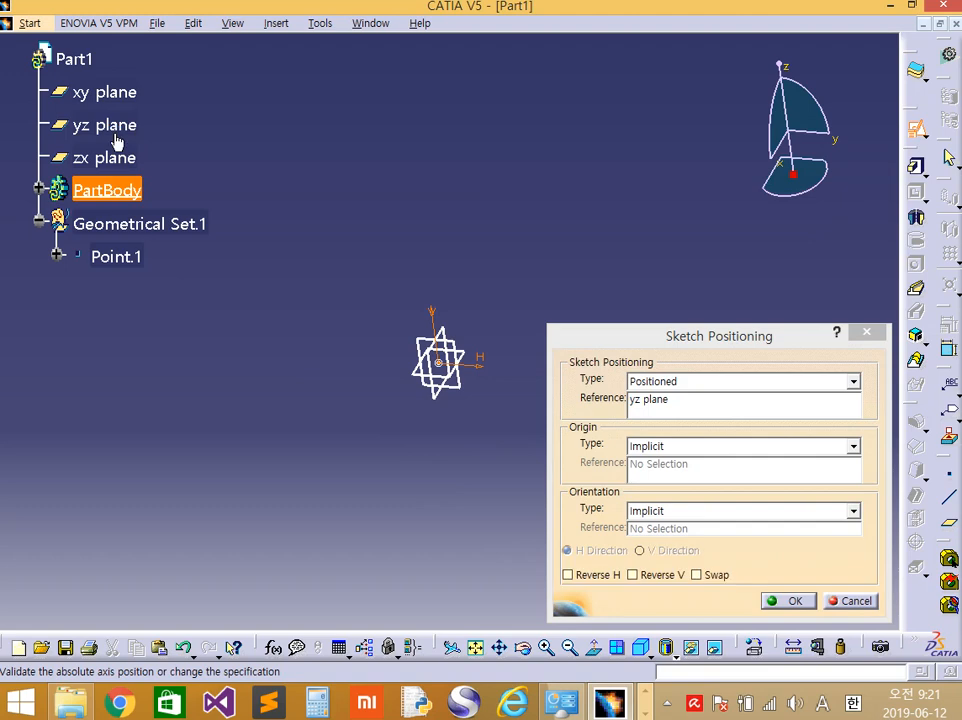
pyautogui.click(790, 600)
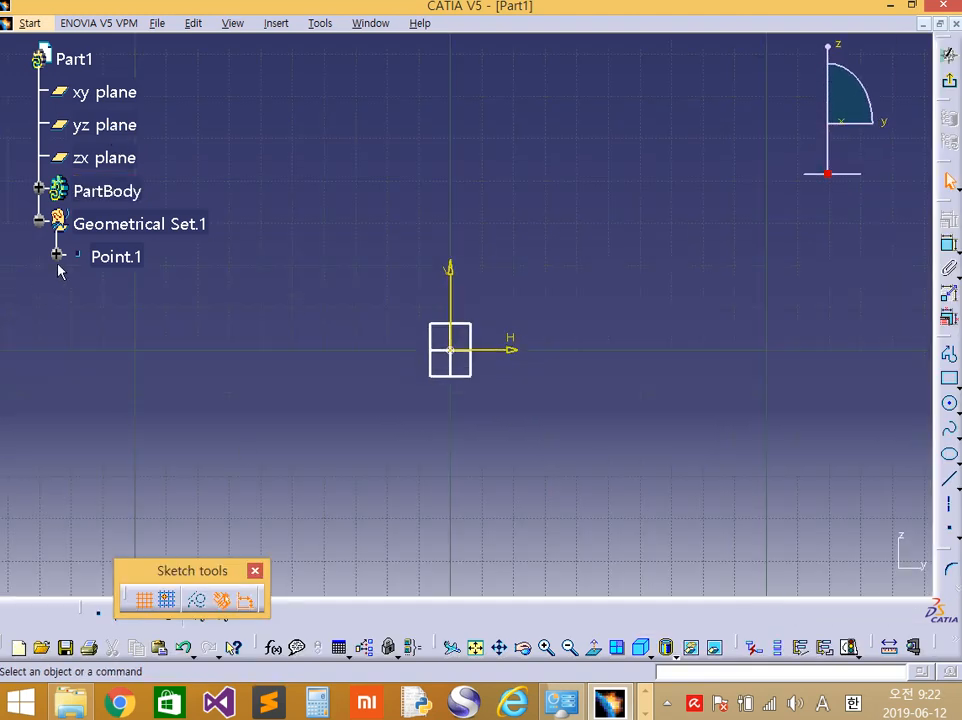
# Move the floating Sketch tools palette close to the sketch axes.
pyautogui.moveTo(155, 575)
pyautogui.mouseDown()
pyautogui.moveTo(79, 528)
pyautogui.moveTo(57, 533)
pyautogui.moveTo(57, 552)
pyautogui.mouseUp()
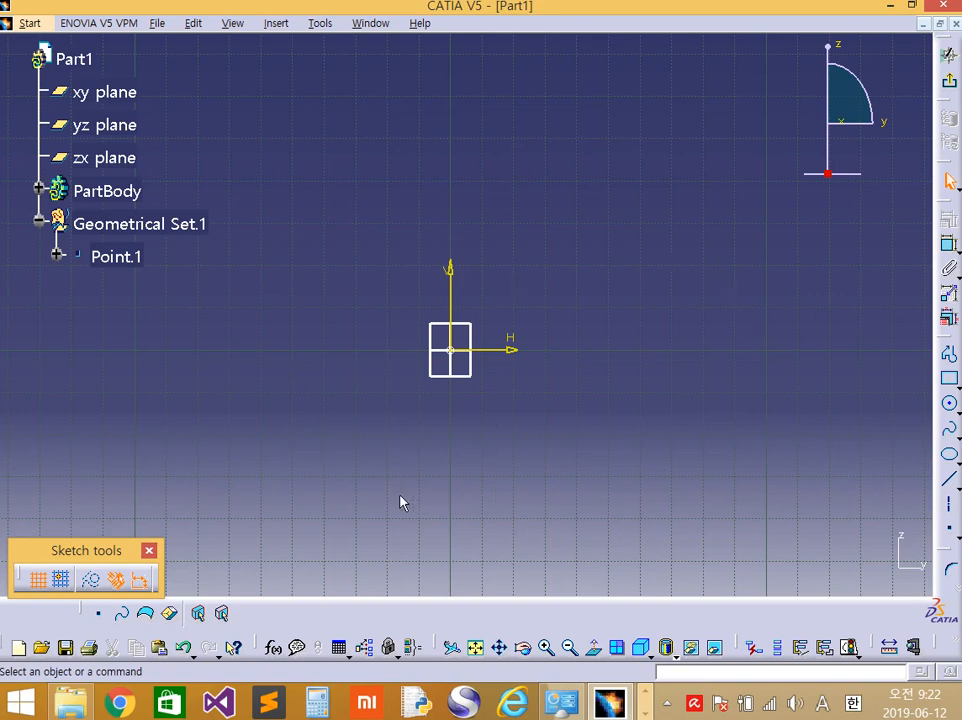
pyautogui.moveTo(72, 544)
pyautogui.mouseDown()
pyautogui.moveTo(389, 530)
pyautogui.moveTo(277, 518)
pyautogui.moveTo(335, 538)
pyautogui.moveTo(814, 515)
pyautogui.moveTo(829, 532)
pyautogui.mouseUp()
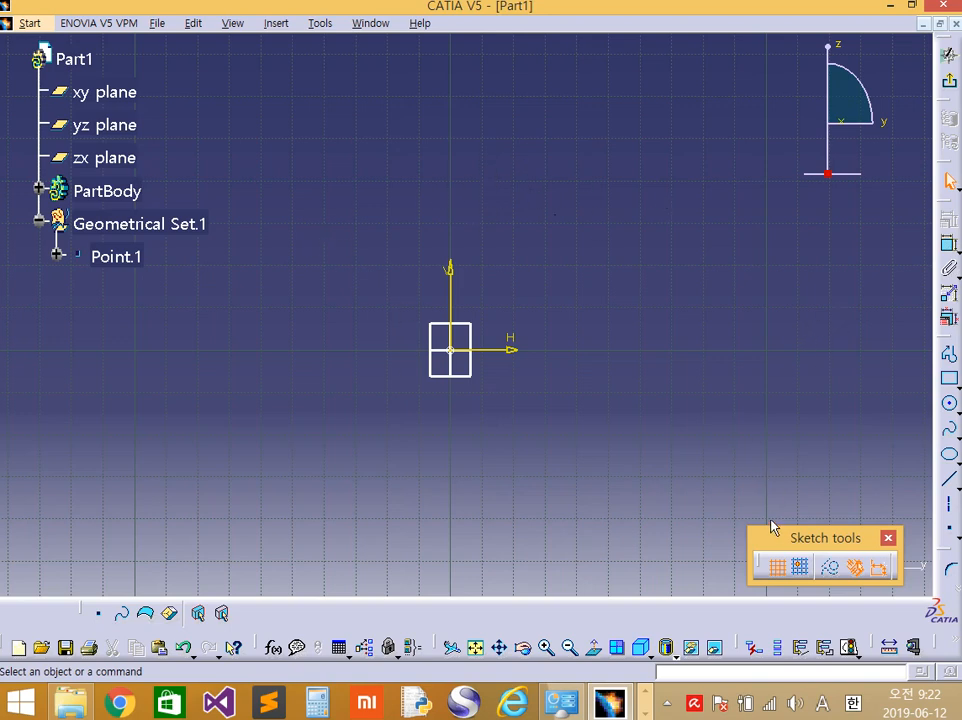
pyautogui.moveTo(780, 538); pyautogui.dragTo(739, 496)
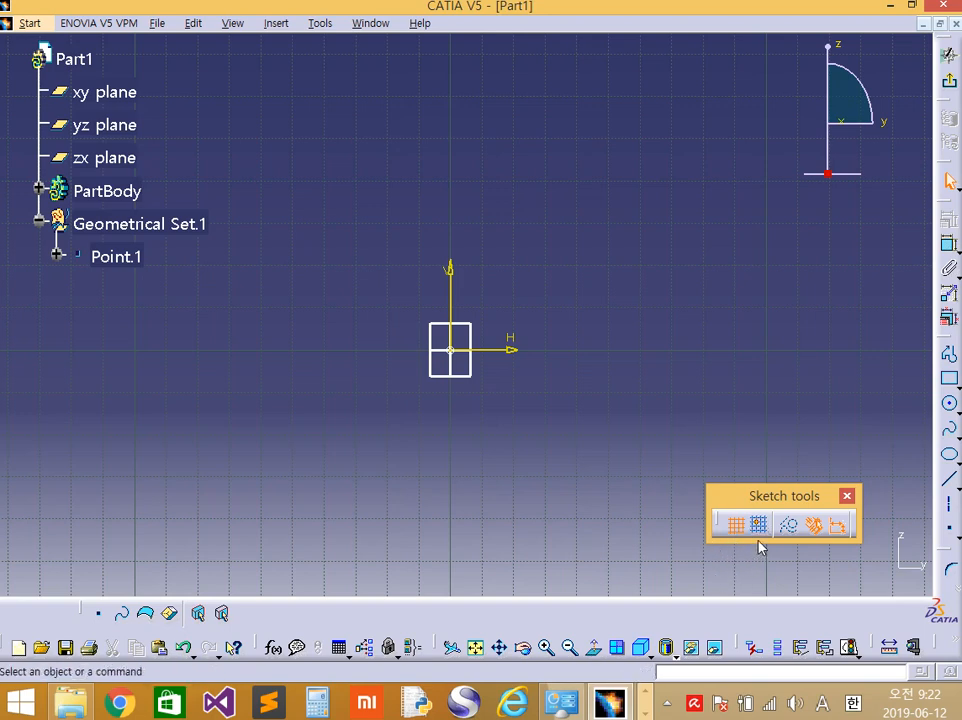
pyautogui.moveTo(758, 489)
pyautogui.mouseDown()
pyautogui.moveTo(728, 524)
pyautogui.moveTo(736, 516)
pyautogui.moveTo(687, 312)
pyautogui.moveTo(668, 316)
pyautogui.moveTo(570, 241)
pyautogui.mouseUp()
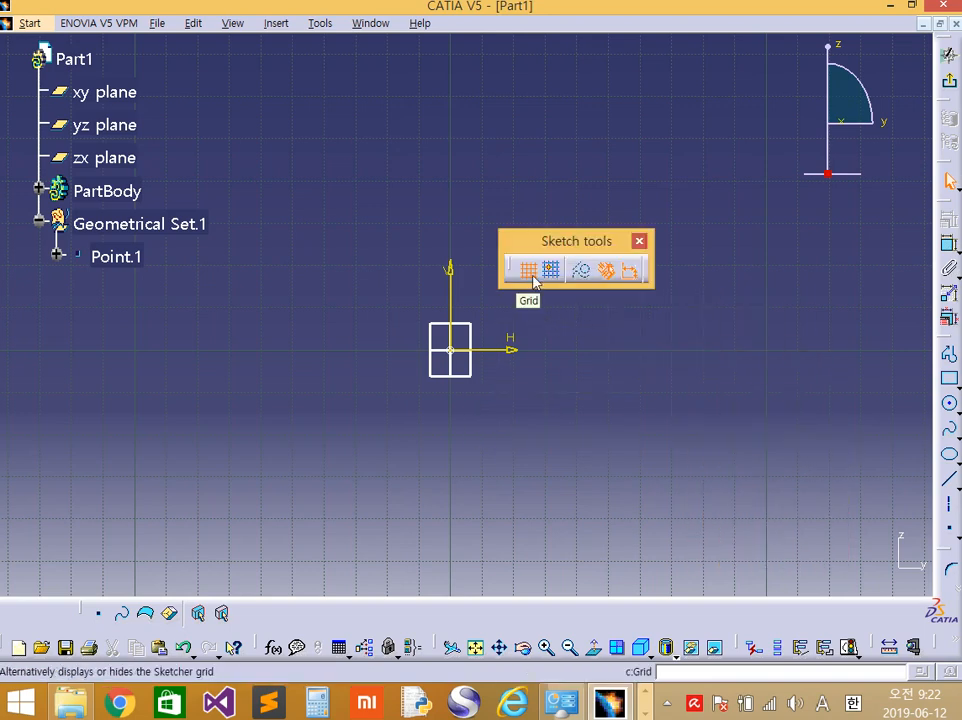
# Hide the sketcher grid and show it again, and turn on Snap to Point.
pyautogui.click(529, 274)
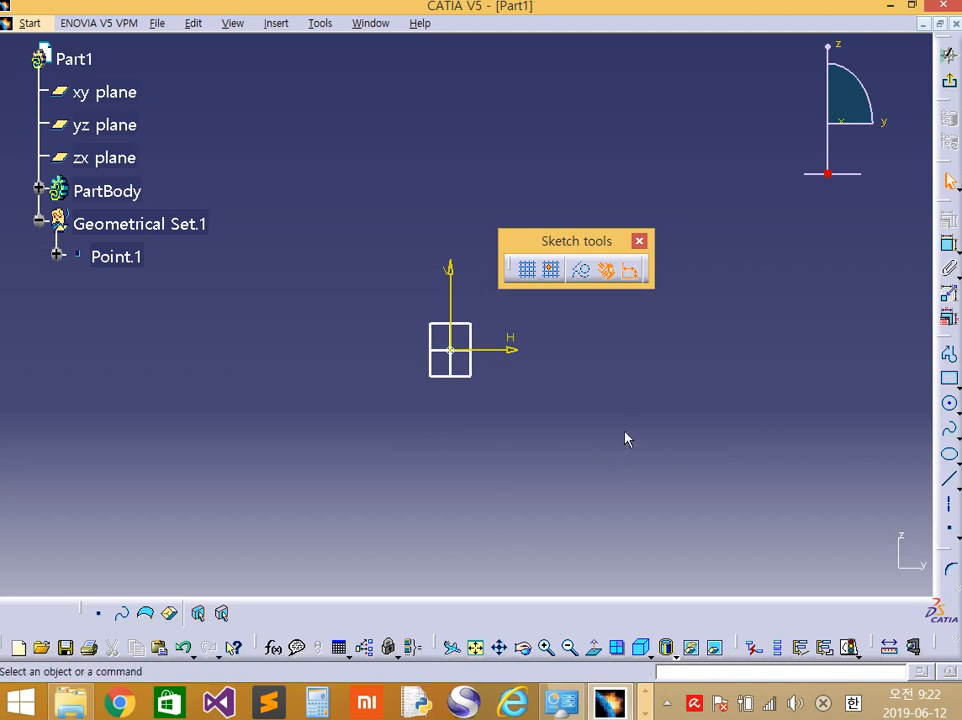
pyautogui.click(528, 270)
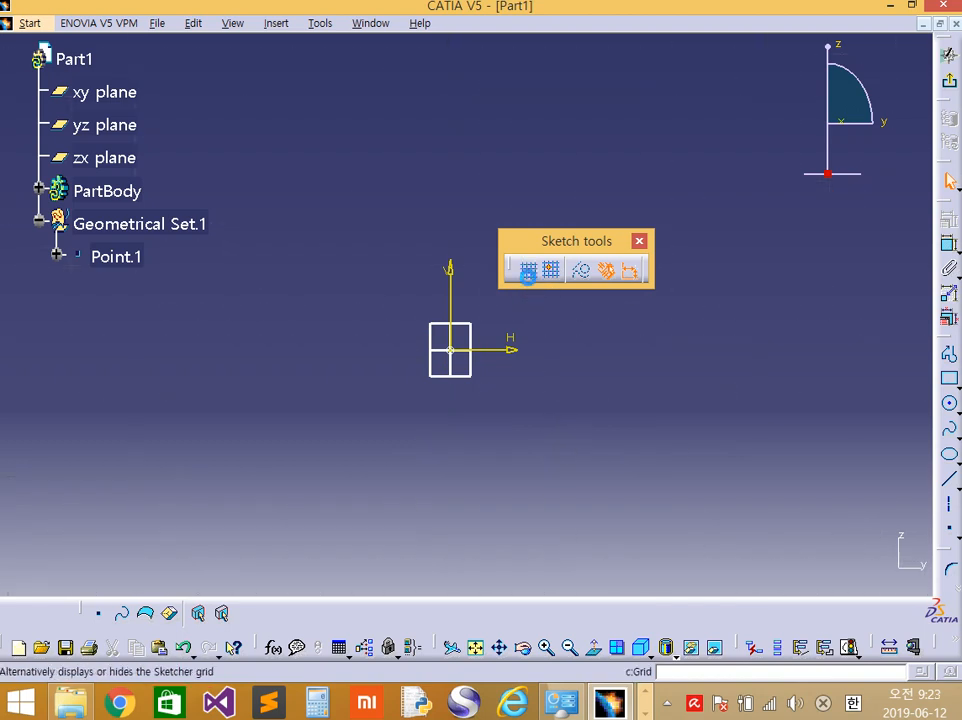
pyautogui.click(529, 278)
pyautogui.click(529, 278)
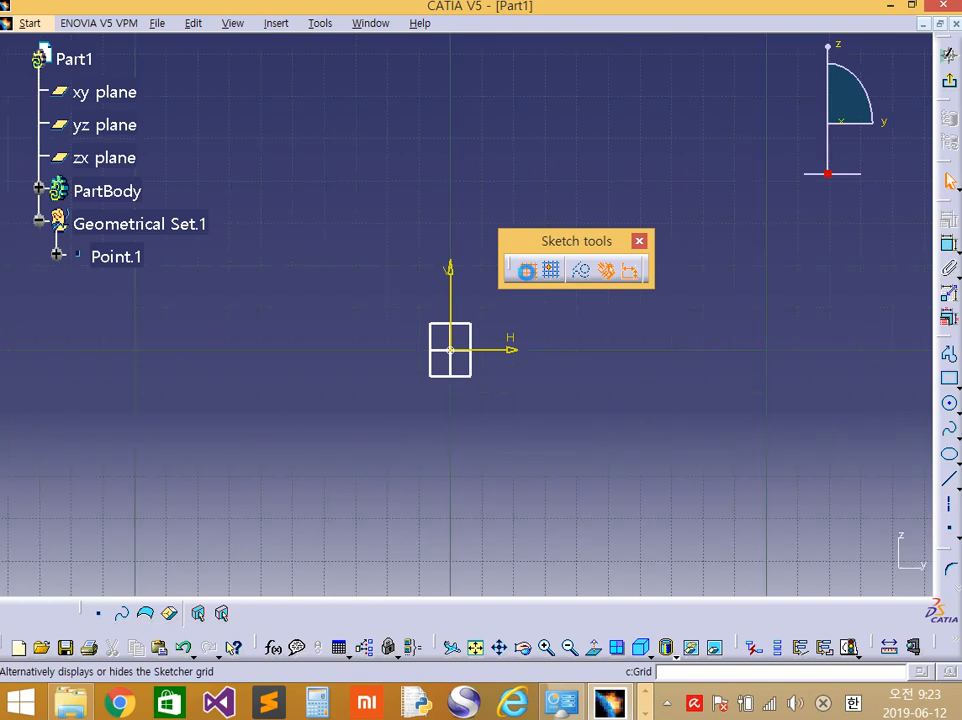
pyautogui.click(552, 277)
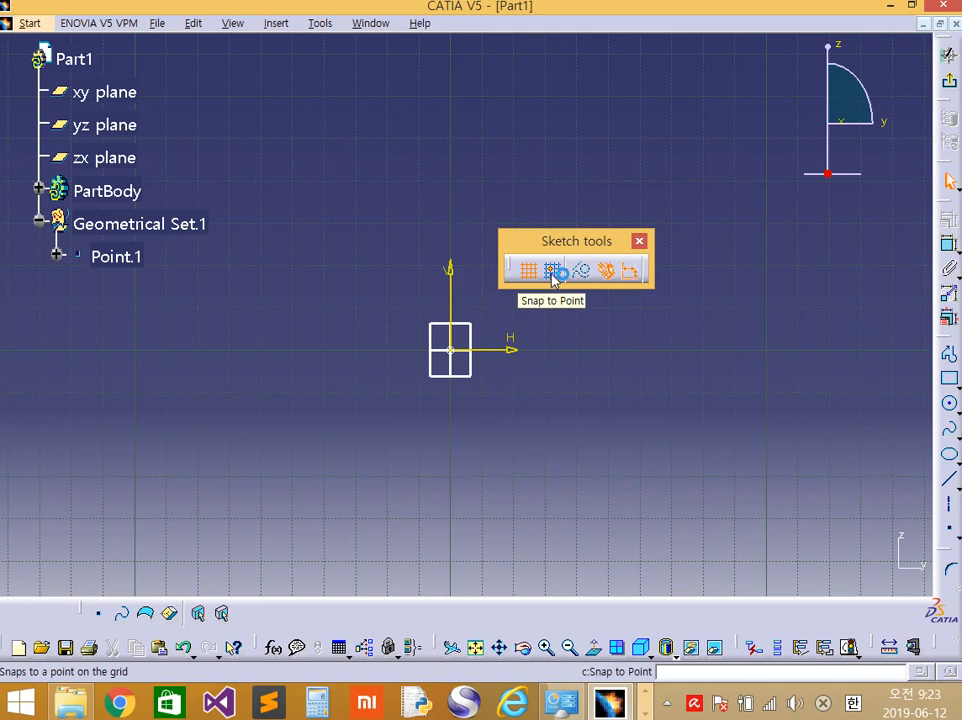
pyautogui.moveTo(588, 248); pyautogui.dragTo(641, 241)
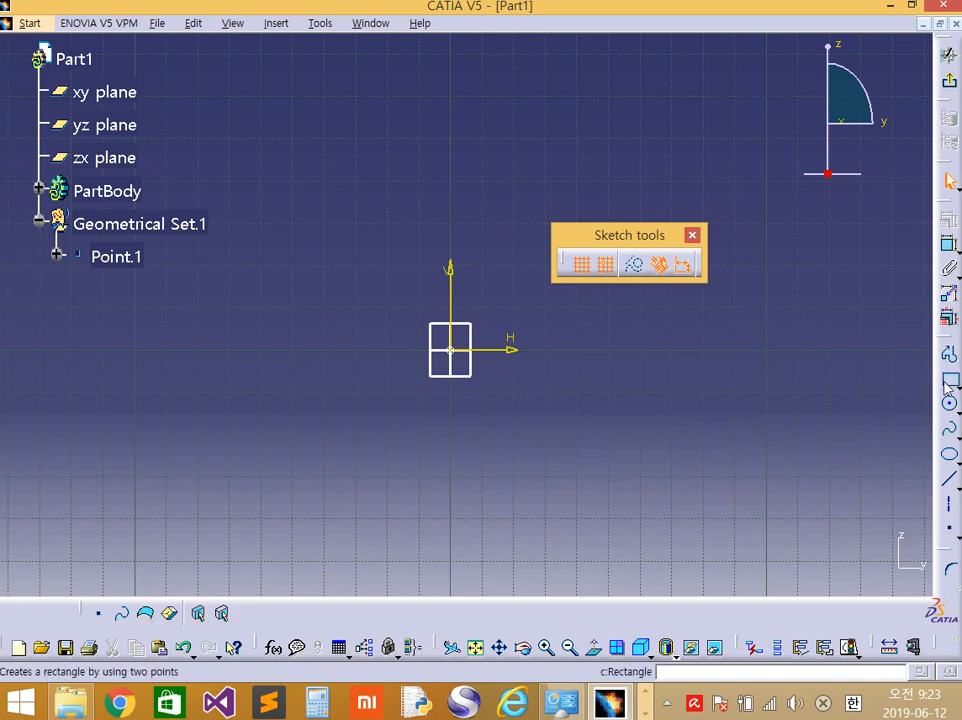
# Turn off Snap to Point and place two free points to the lower left of the sketch origin.
pyautogui.click(952, 538)
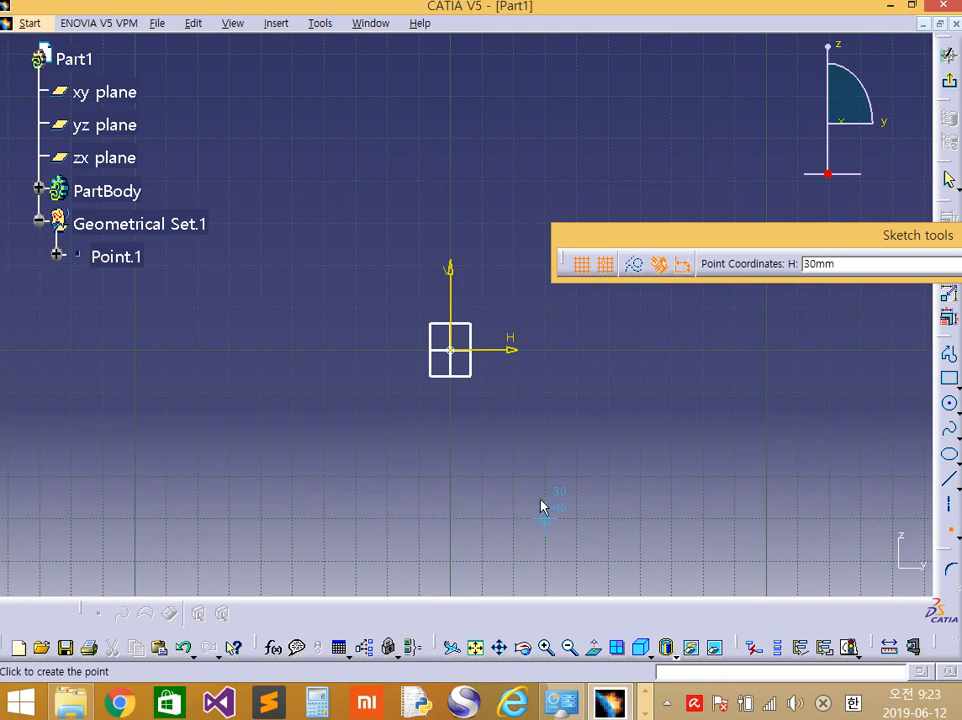
pyautogui.click(612, 270)
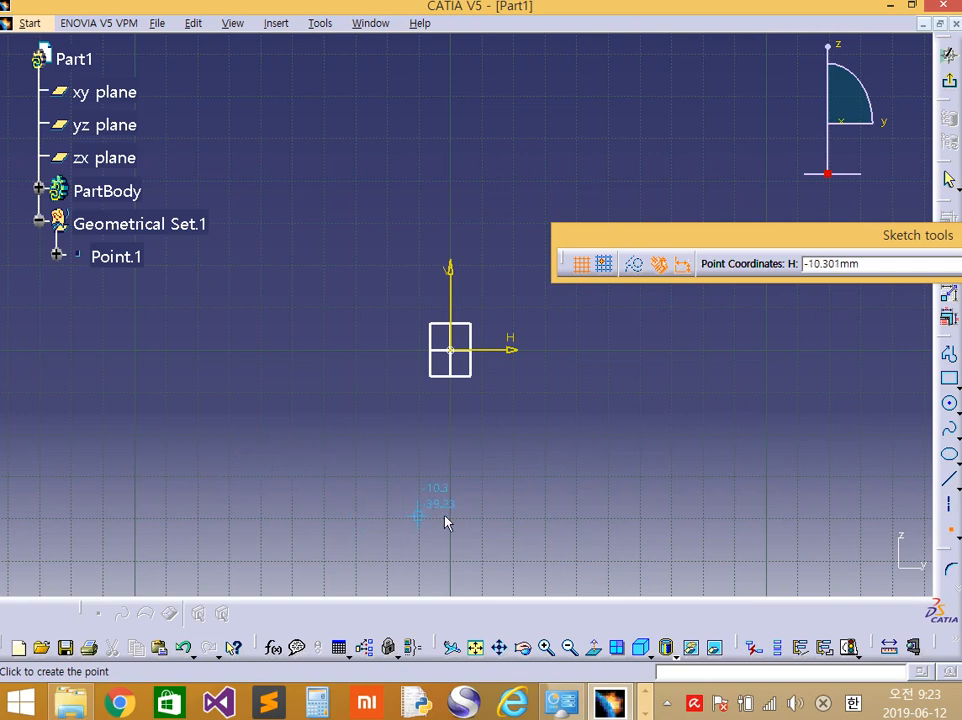
pyautogui.click(268, 460)
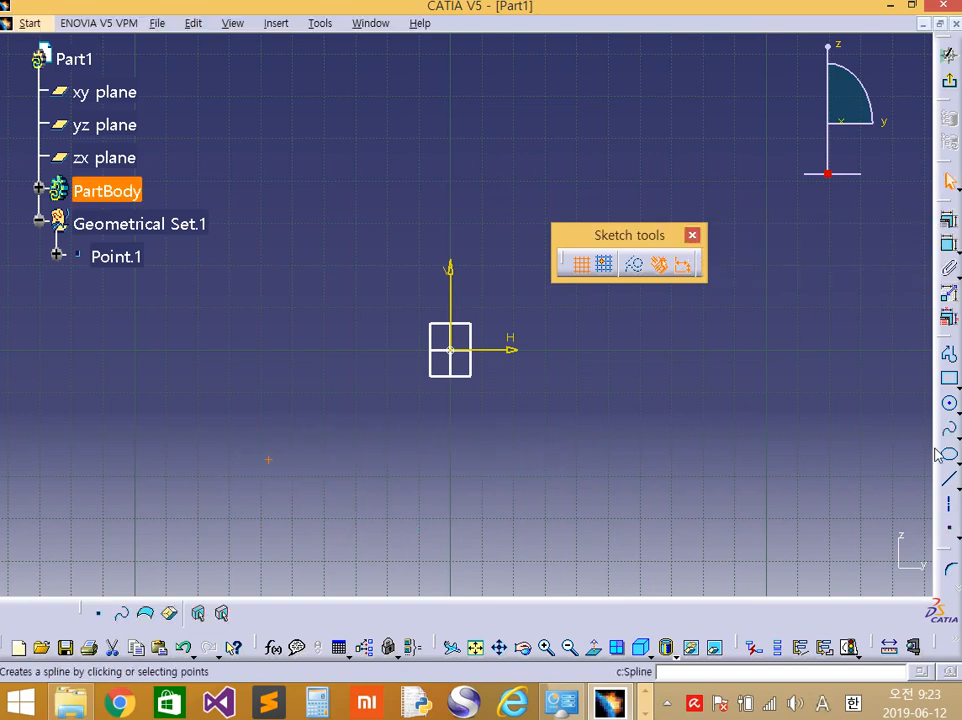
pyautogui.click(949, 527)
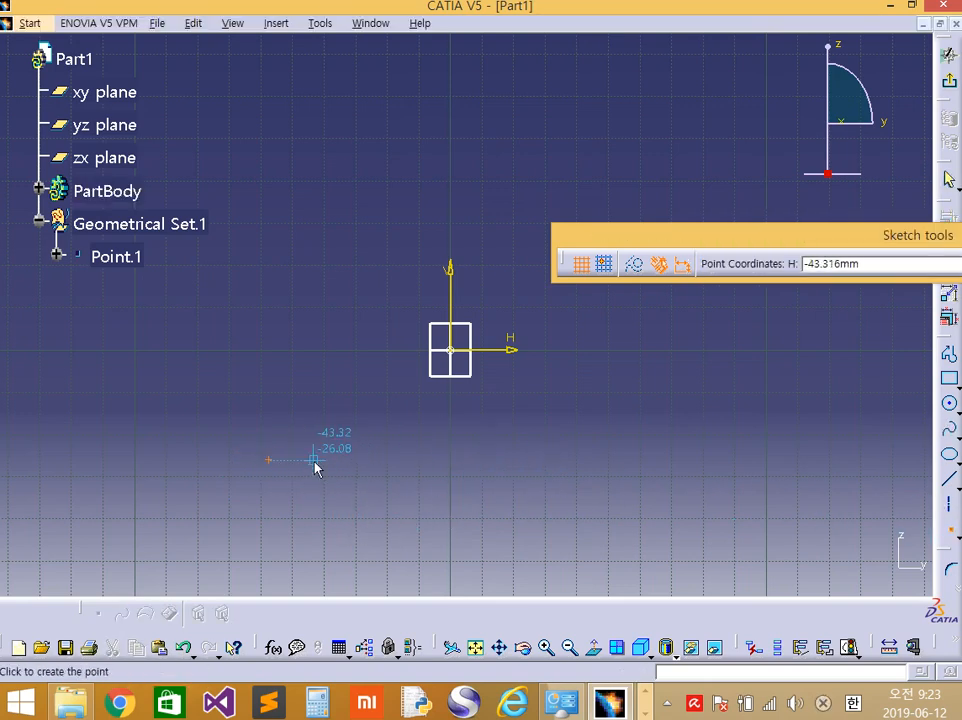
pyautogui.click(311, 448)
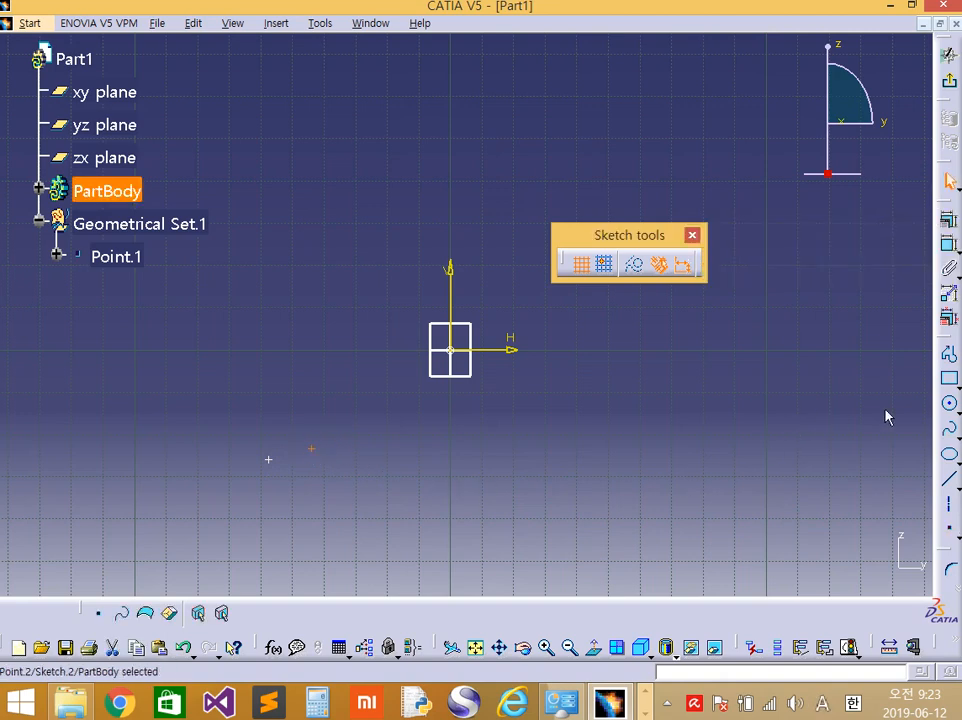
# Turn Snap to Point back on and place three more points below the sketch origin.
pyautogui.click(604, 263)
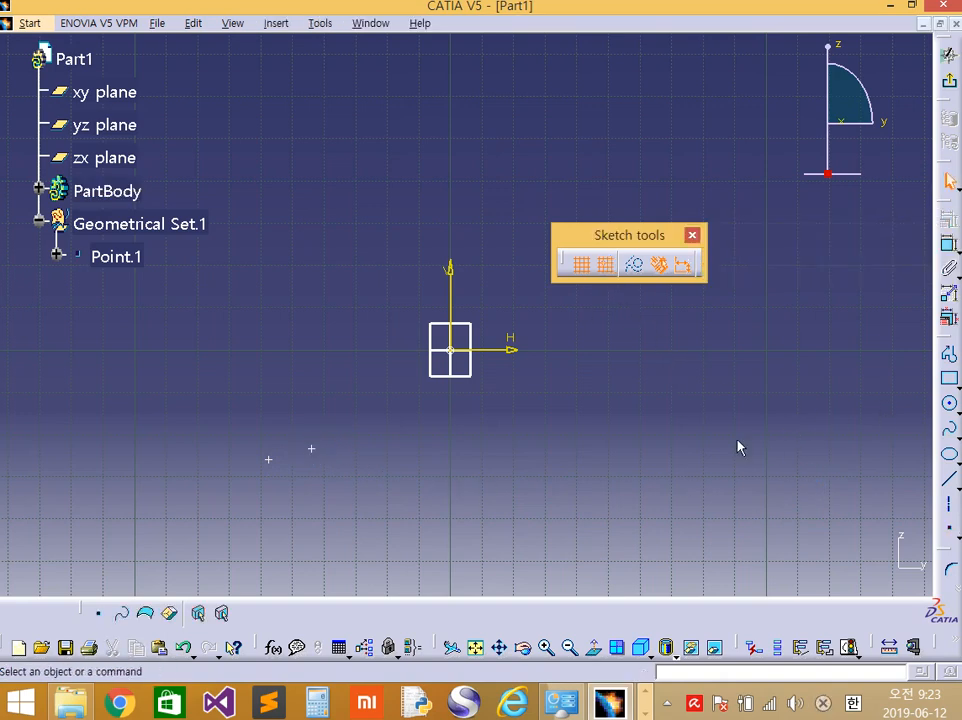
pyautogui.click(950, 537)
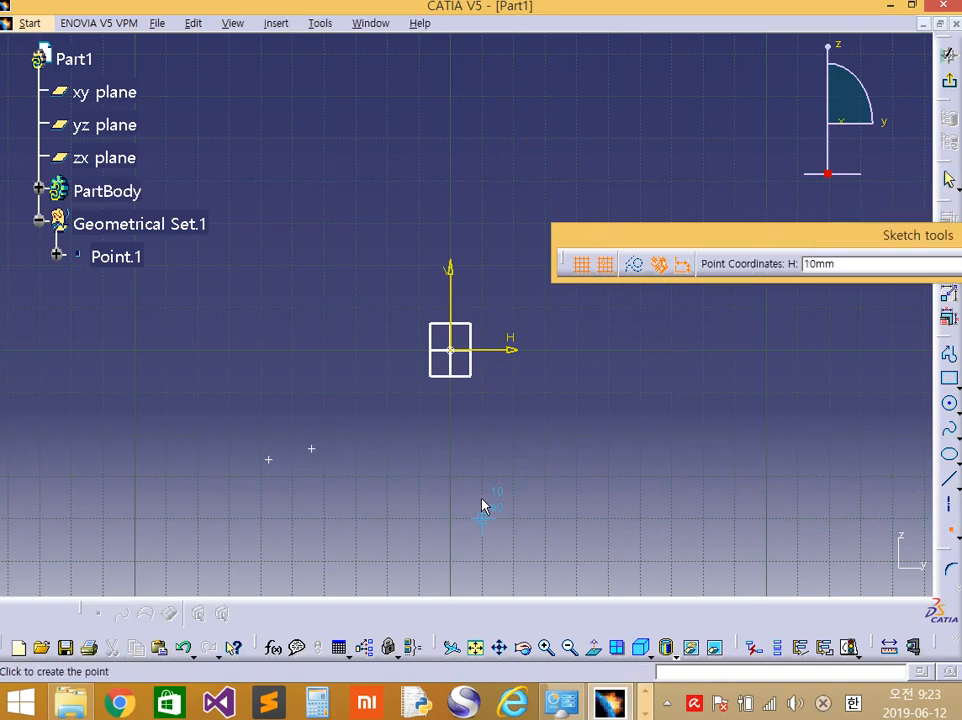
pyautogui.click(419, 476)
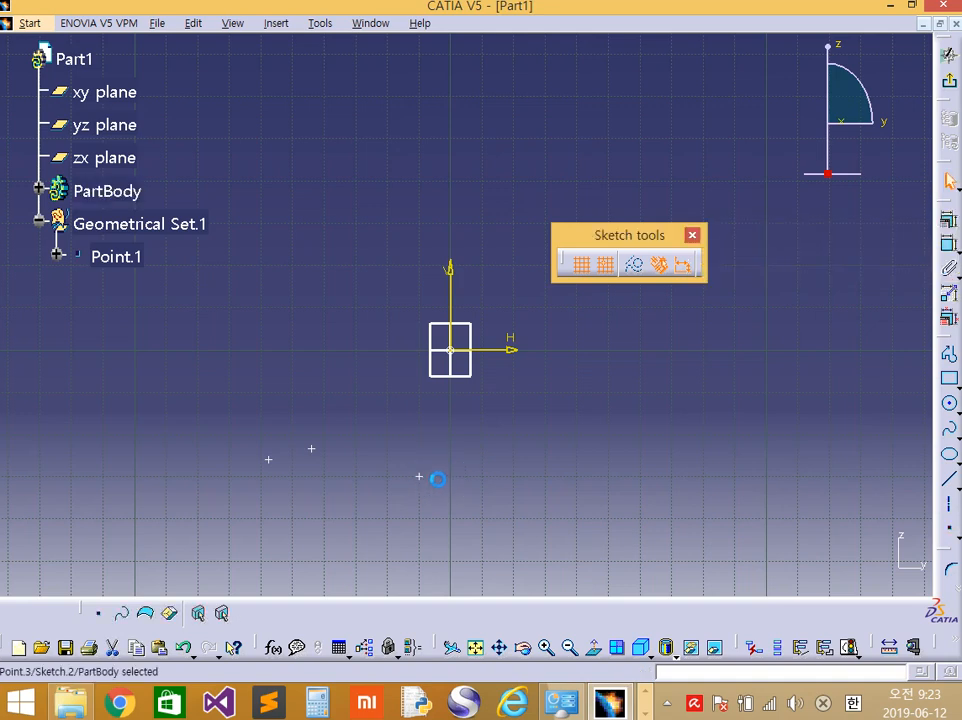
pyautogui.click(949, 528)
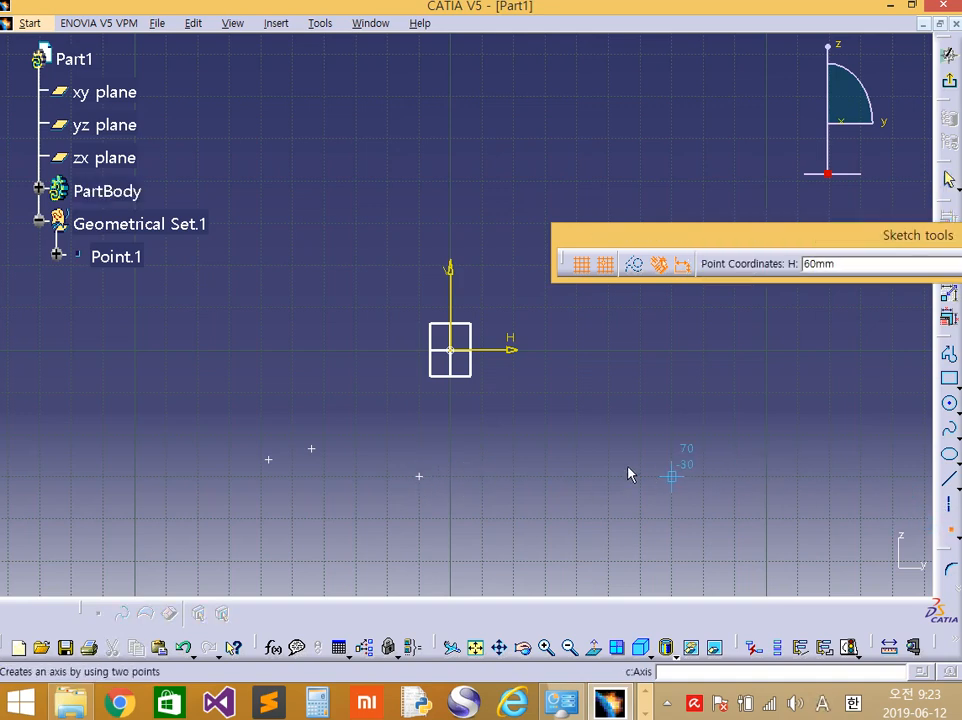
pyautogui.click(546, 448)
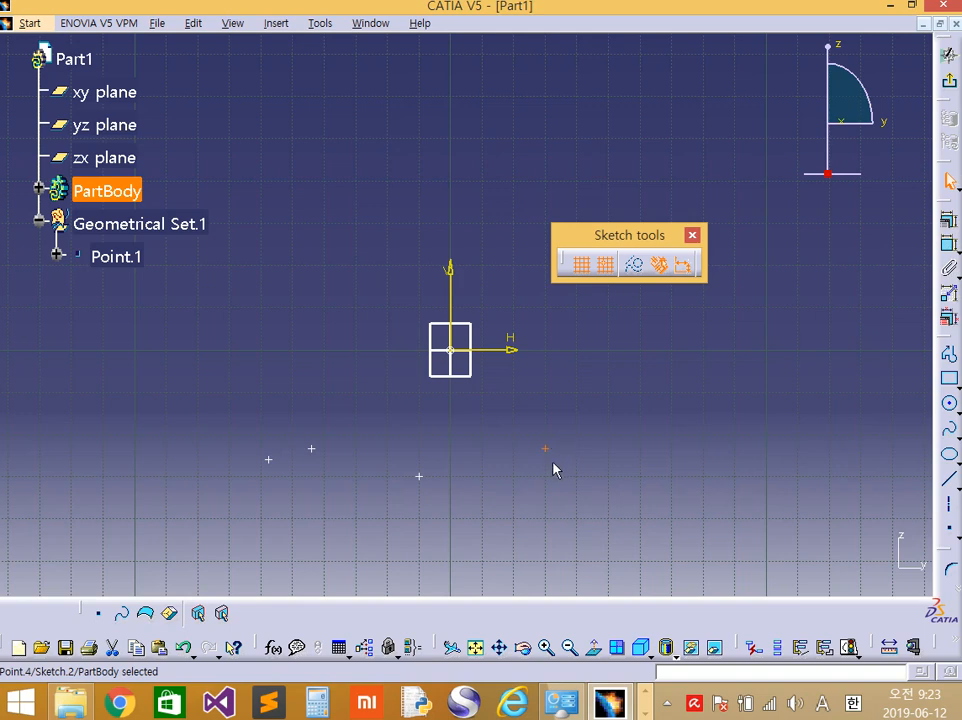
pyautogui.click(949, 528)
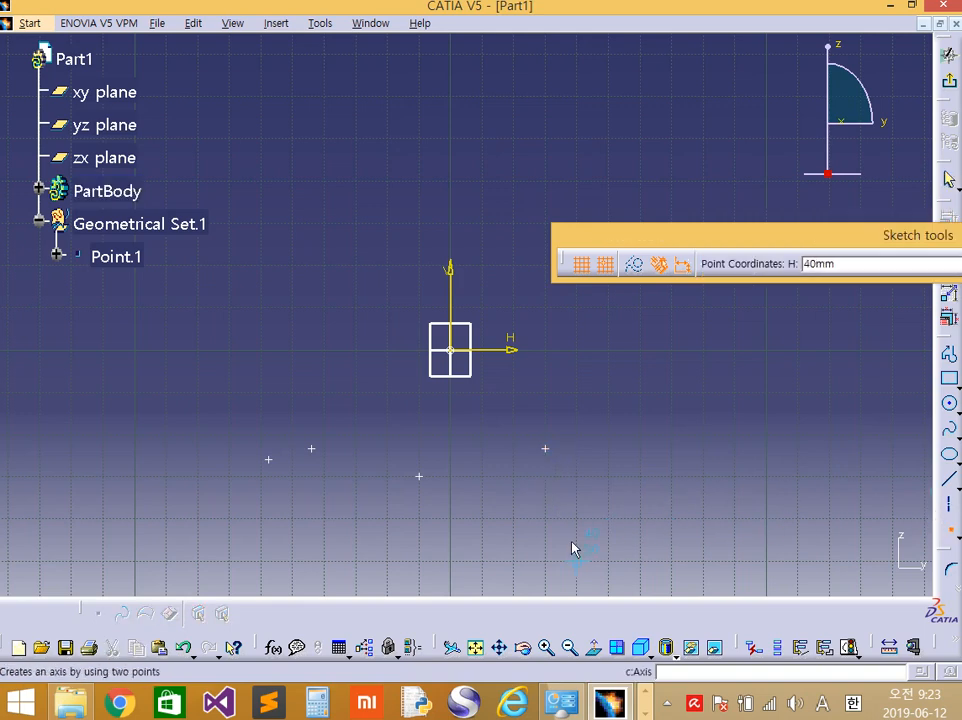
pyautogui.click(514, 518)
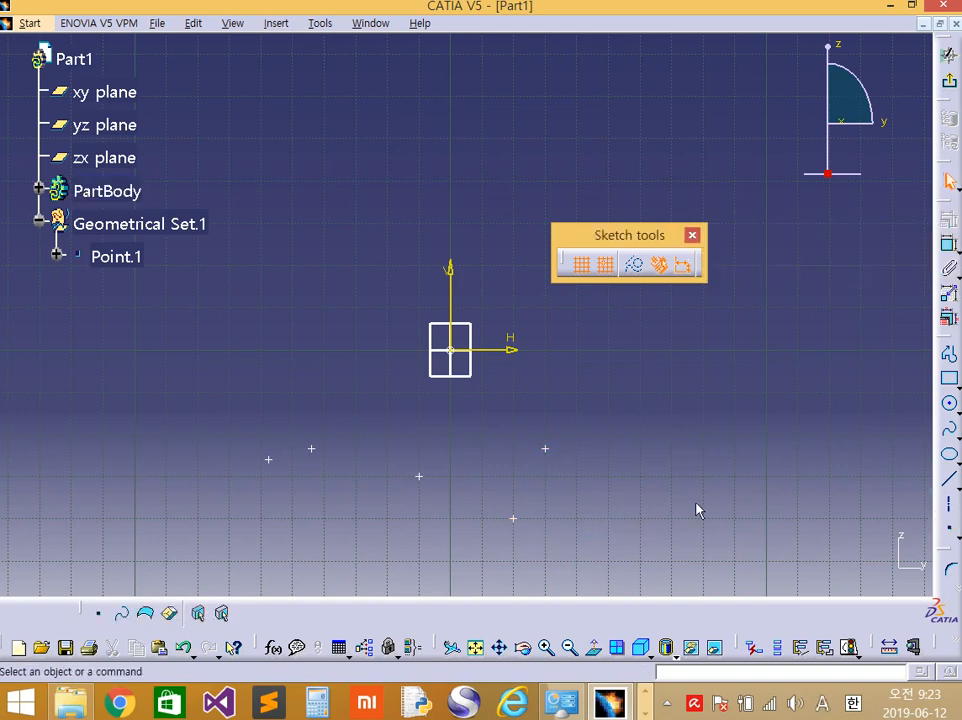
# Draw a horizontal line through the lowest sketched point, extending well to its right.
pyautogui.click(952, 482)
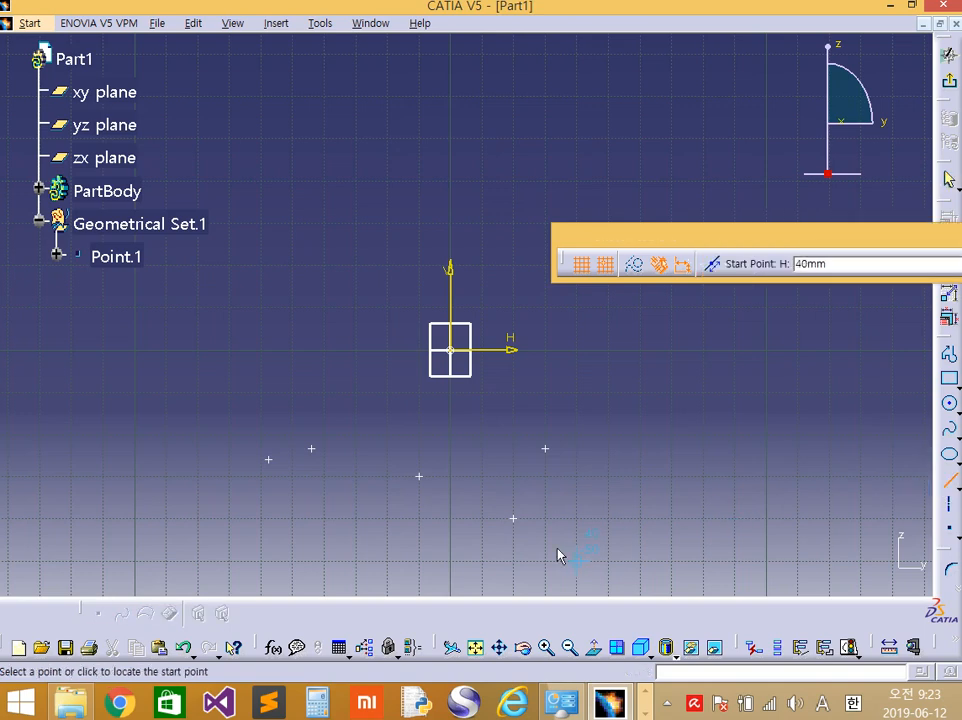
pyautogui.click(485, 518)
pyautogui.click(767, 518)
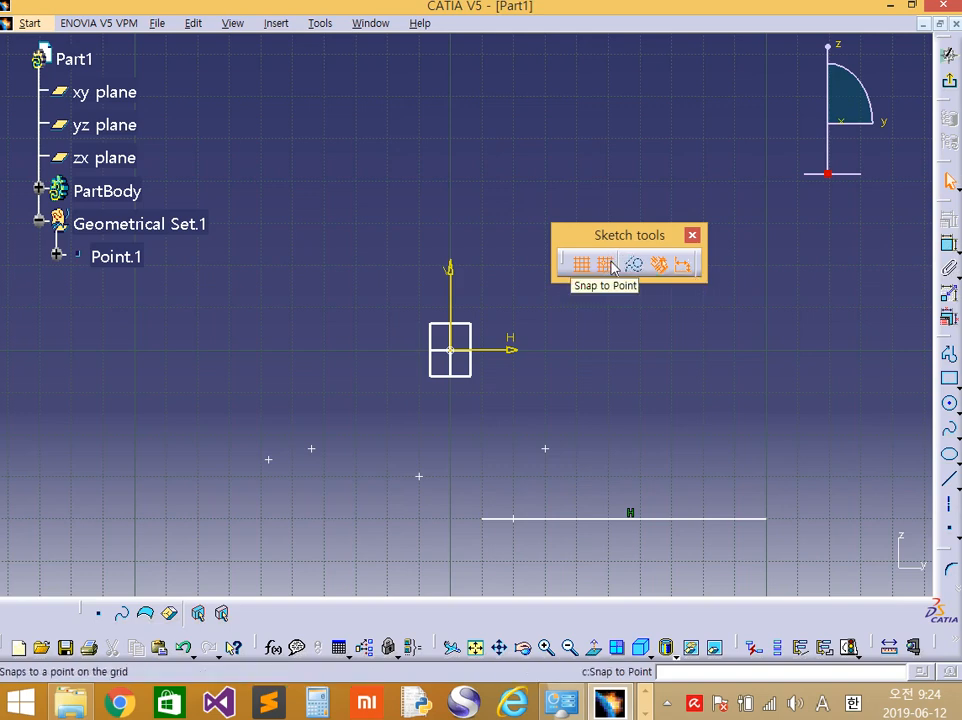
# Turn off Snap to Point and convert the horizontal line to a construction element.
pyautogui.click(607, 264)
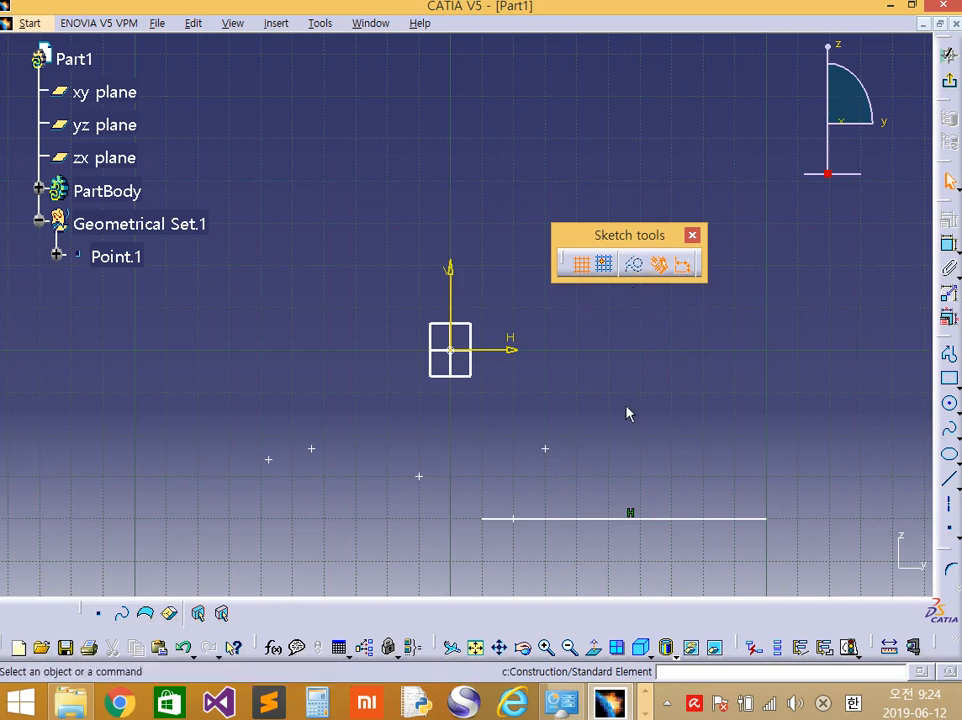
pyautogui.click(617, 527)
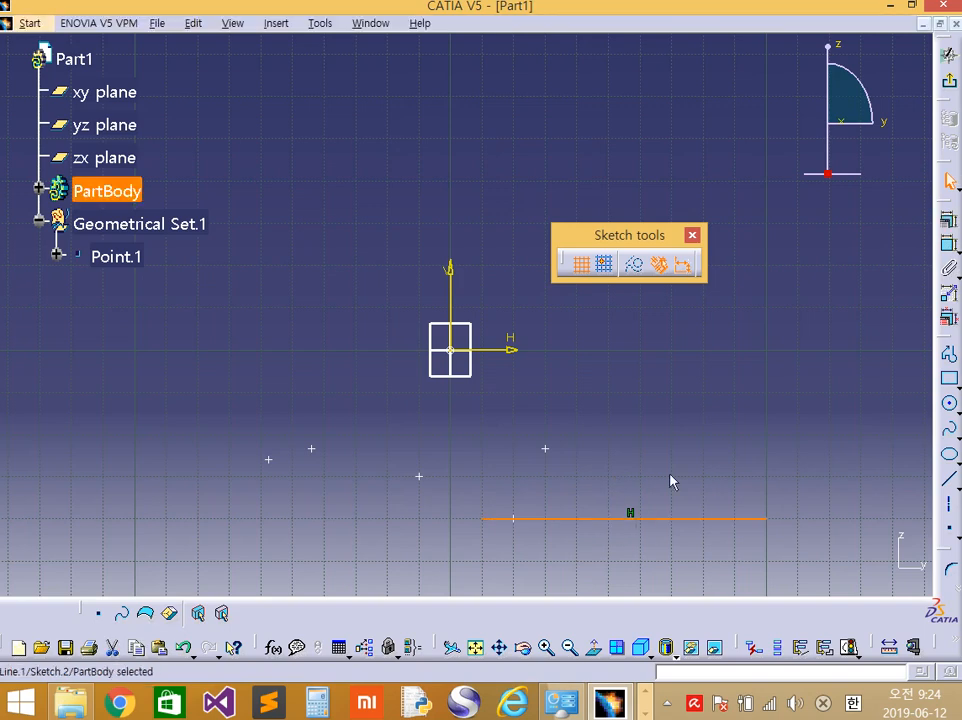
pyautogui.click(634, 266)
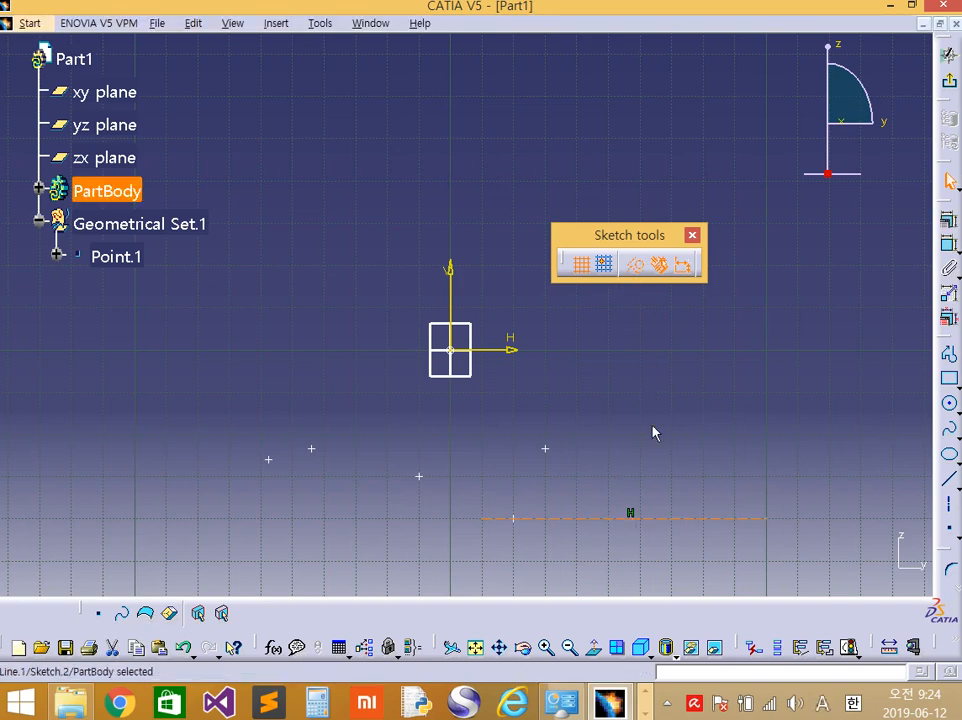
pyautogui.click(580, 528)
pyautogui.click(585, 555)
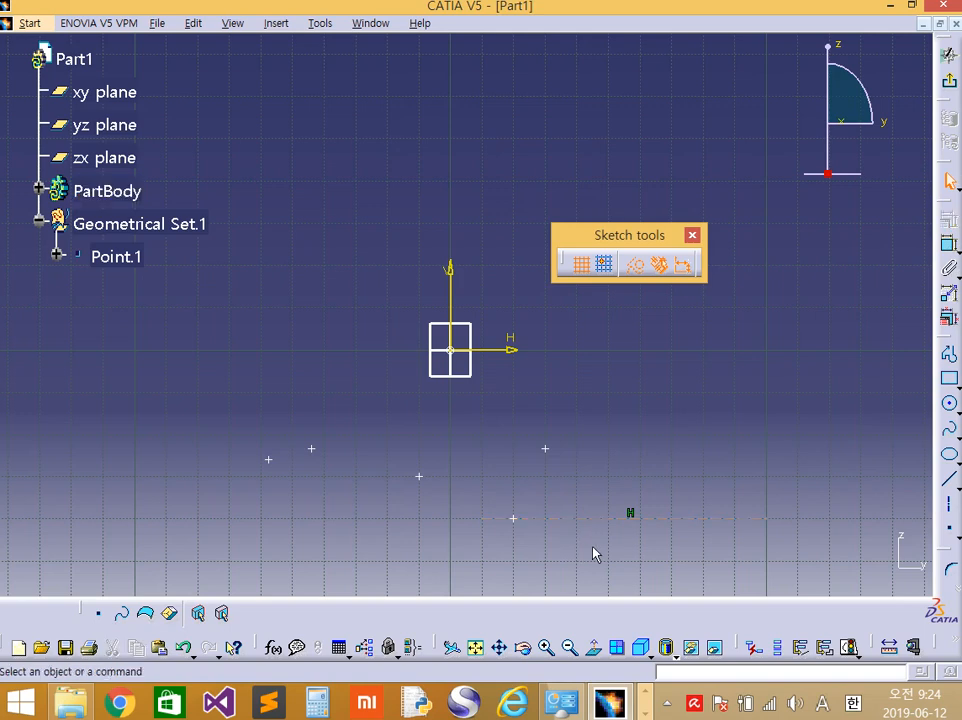
# Convert the horizontal line back to a standard element and move it to the left.
pyautogui.click(617, 518)
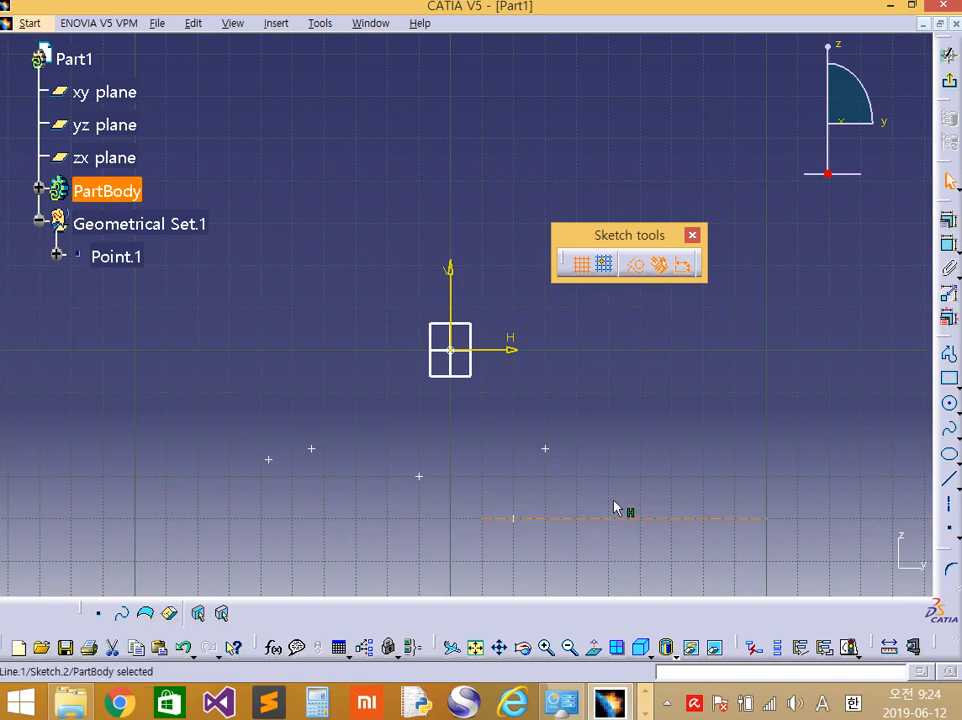
pyautogui.click(634, 266)
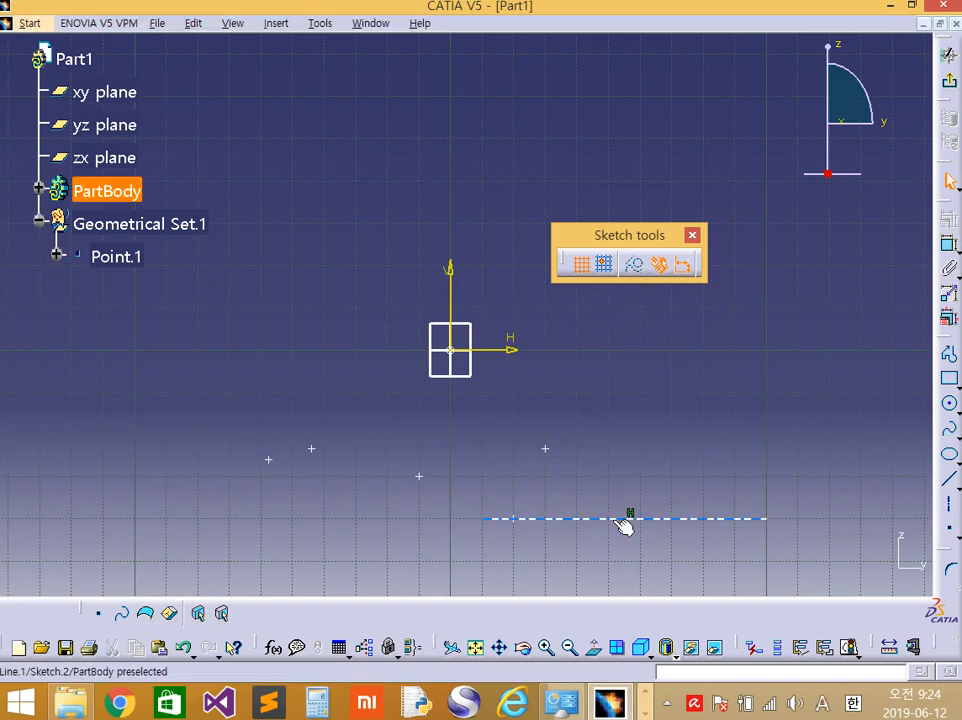
pyautogui.moveTo(625, 524); pyautogui.dragTo(462, 518)
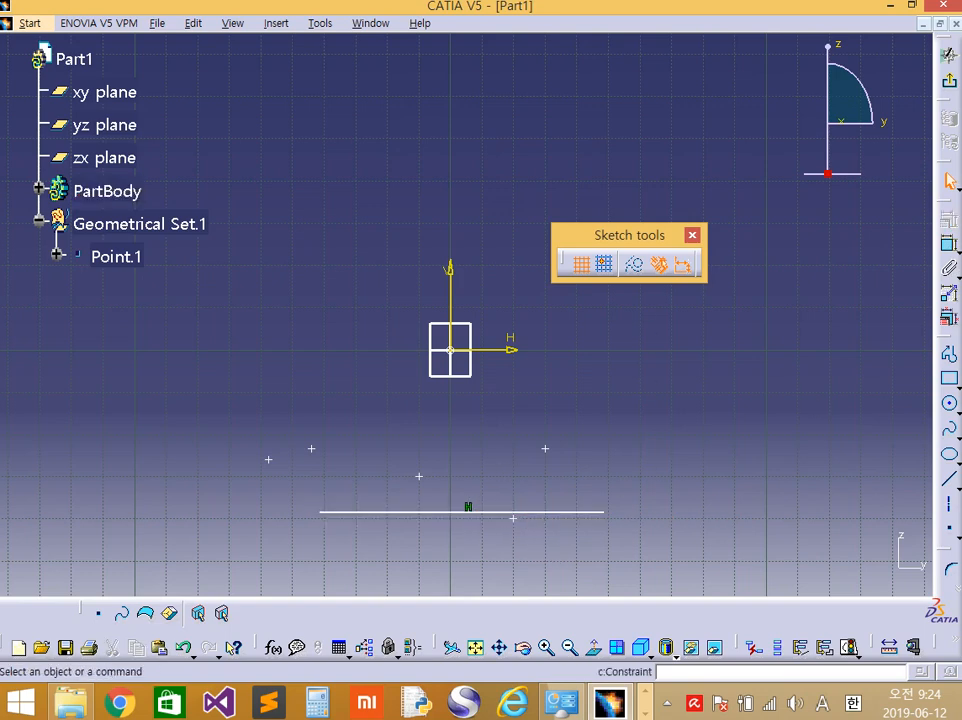
# Exit the sketch, expand PartBody and Point.1 in the tree, and examine the sketched line and Sketch.2 in the 3D view.
pyautogui.click(949, 82)
pyautogui.moveTo(743, 336); pyautogui.dragTo(711, 427, button='middle')
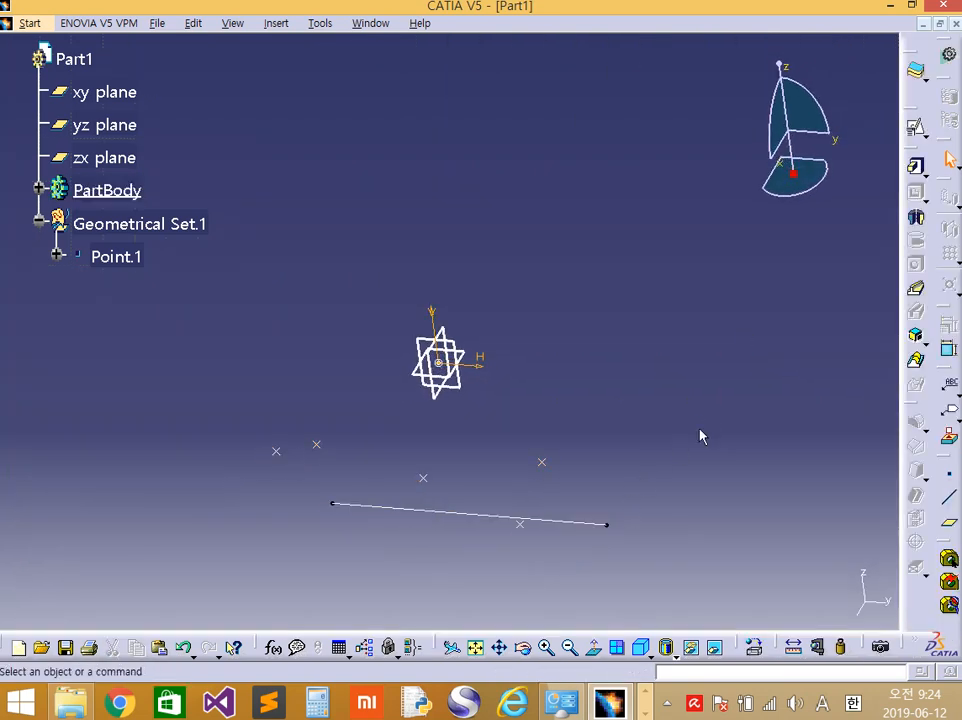
pyautogui.click(437, 514)
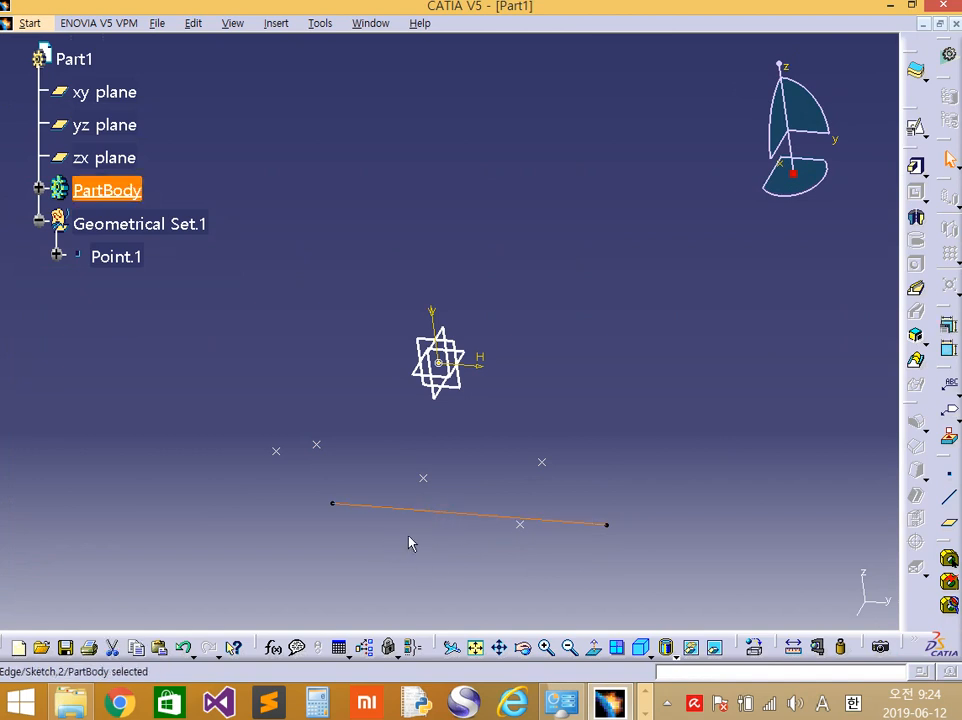
pyautogui.click(453, 528)
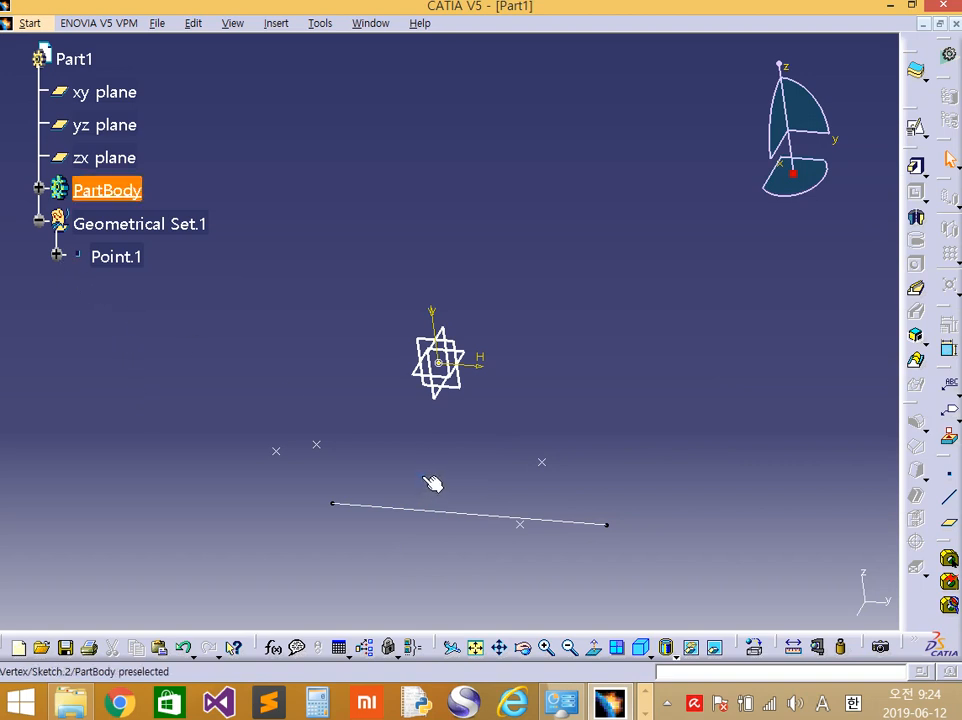
pyautogui.click(57, 256)
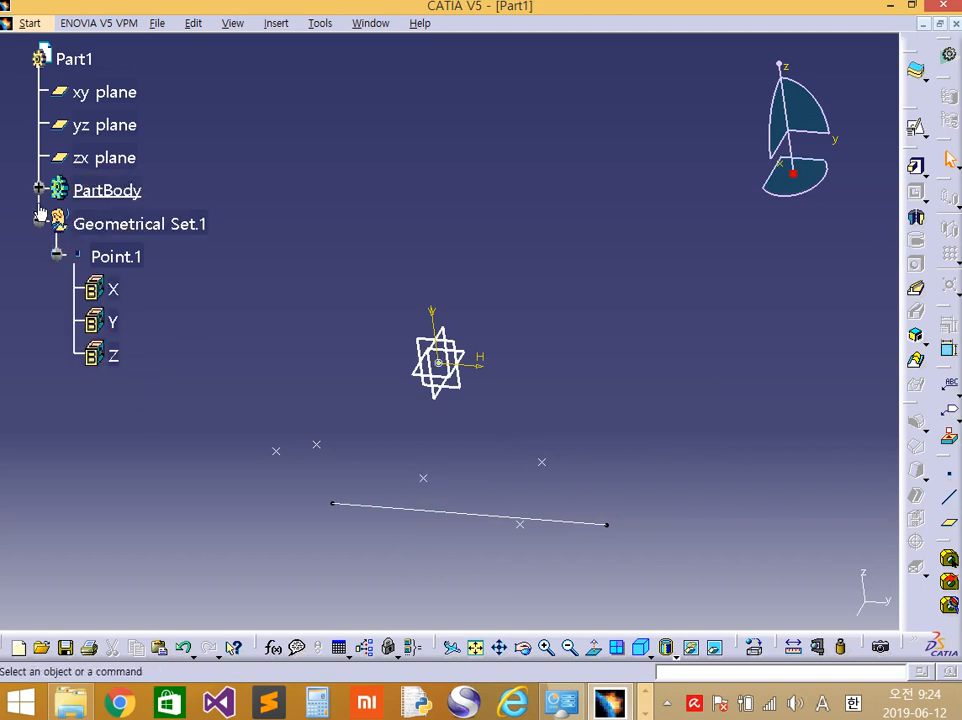
pyautogui.click(38, 160)
pyautogui.click(39, 190)
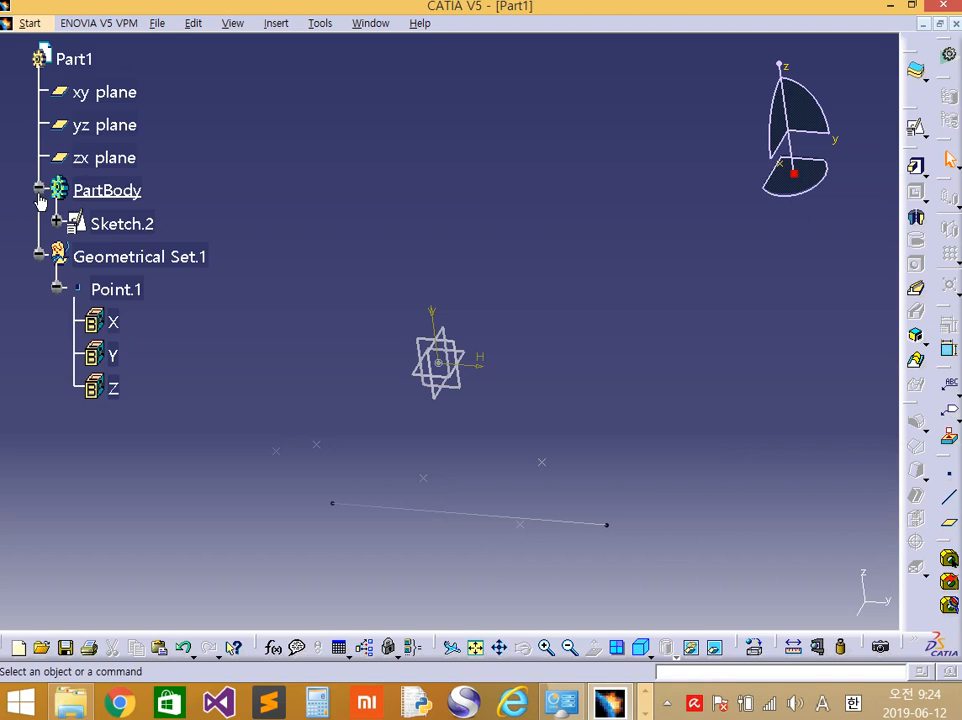
pyautogui.click(144, 225)
pyautogui.click(215, 225)
pyautogui.doubleClick(145, 229)
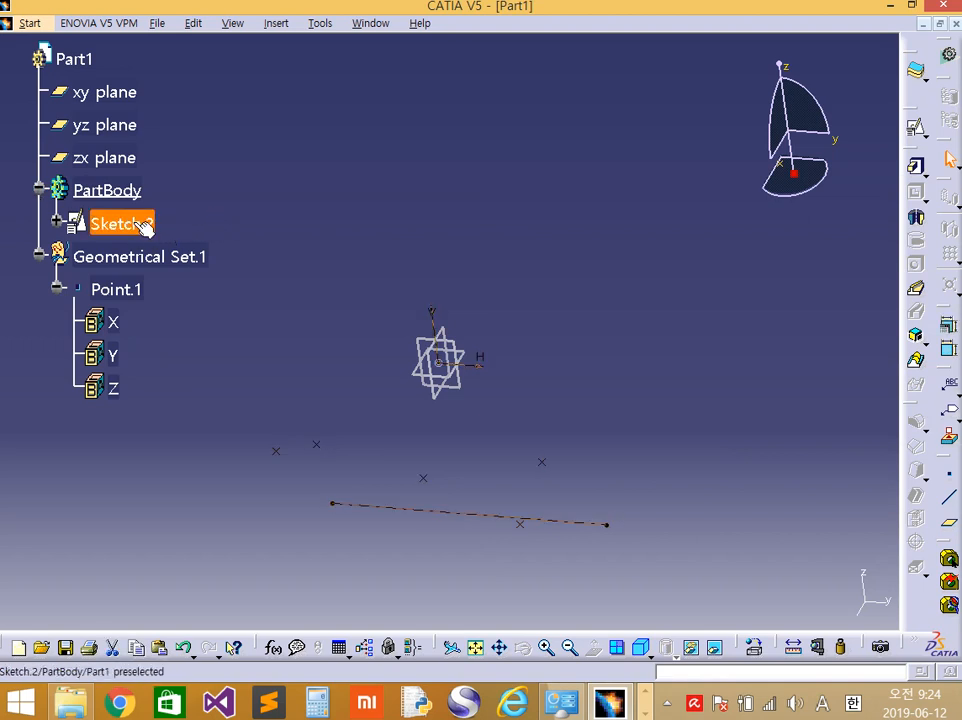
pyautogui.click(148, 224)
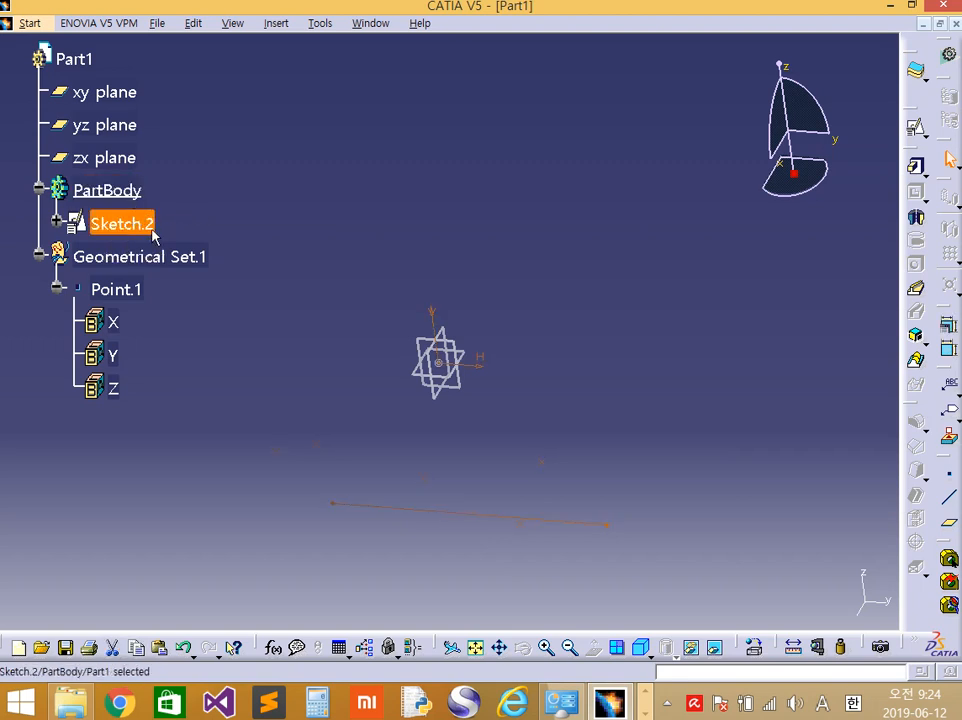
pyautogui.click(215, 206)
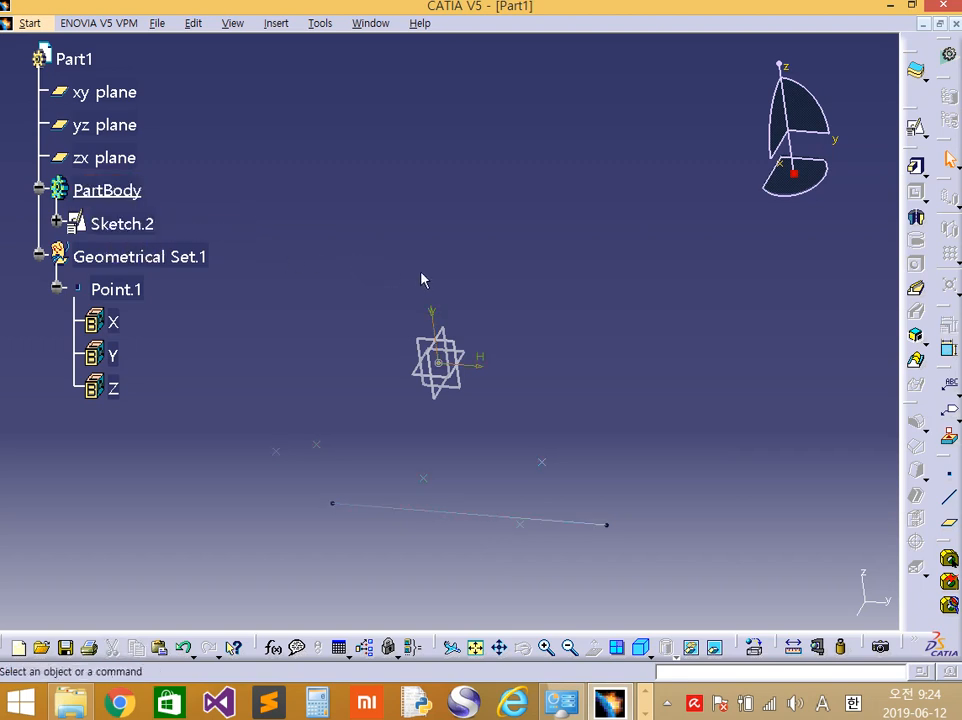
# Convert the horizontal line in Sketch.2 to a construction element and view the sketch from the 3D workbench.
pyautogui.doubleClick(138, 226)
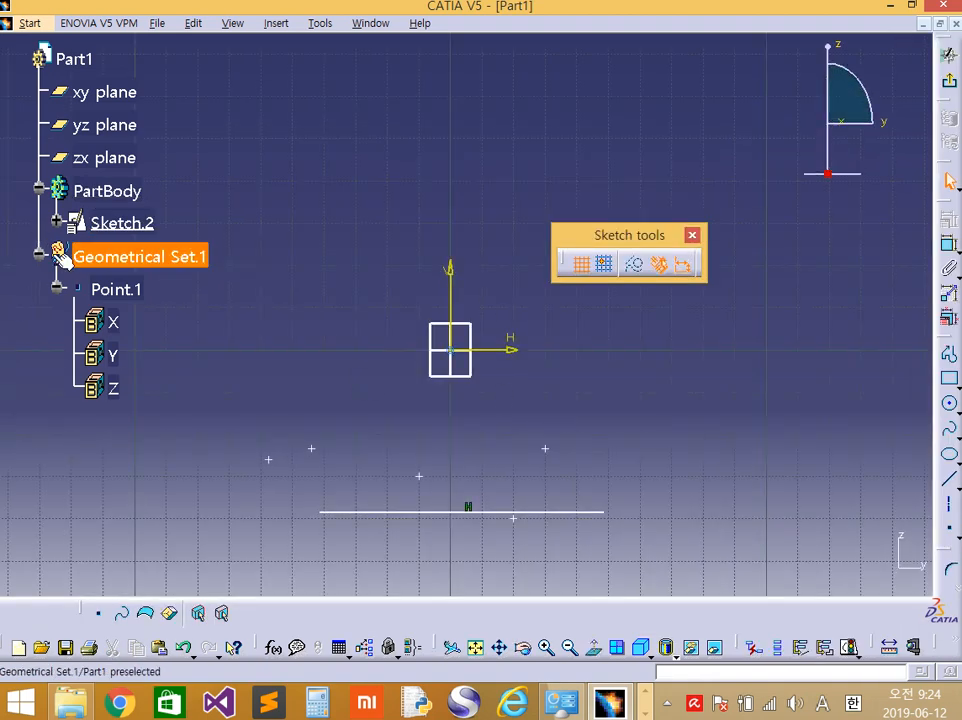
pyautogui.click(440, 514)
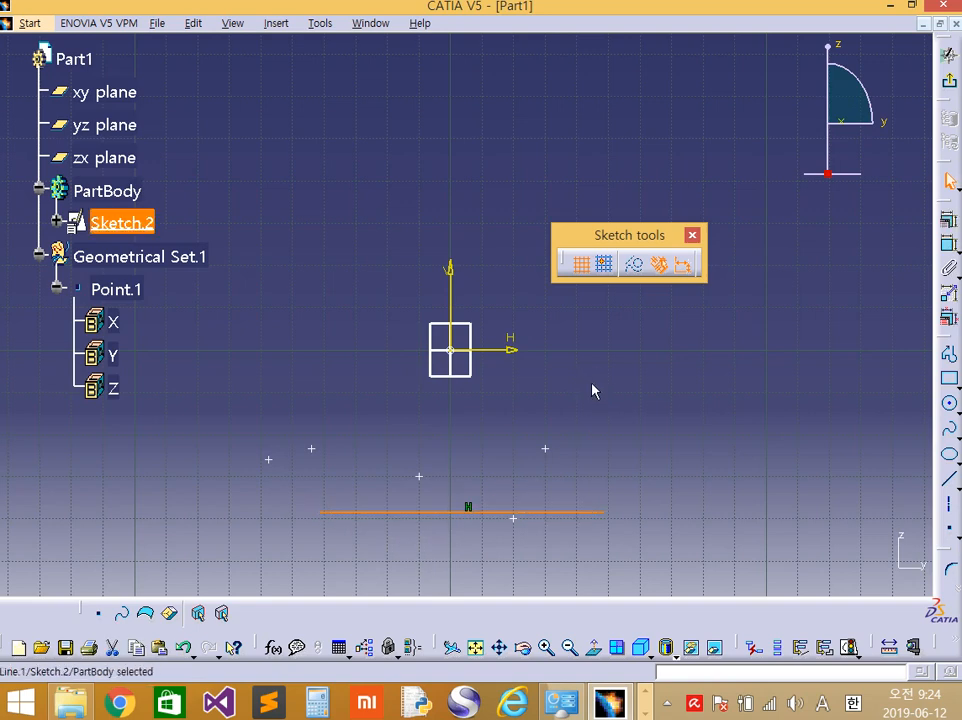
pyautogui.click(635, 276)
pyautogui.click(447, 518)
pyautogui.click(437, 546)
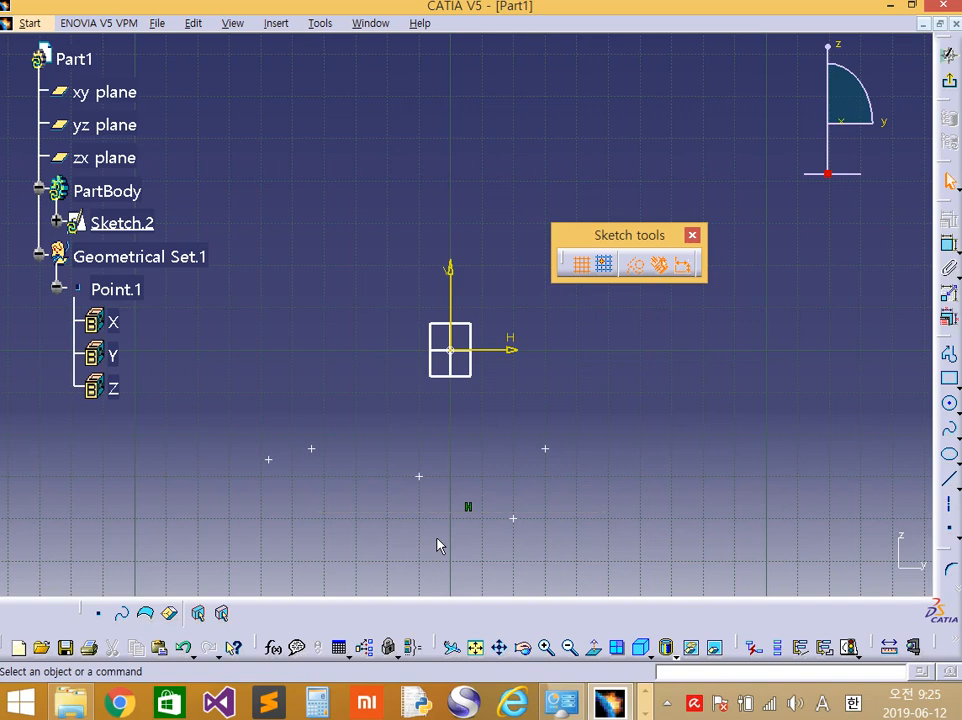
pyautogui.click(944, 83)
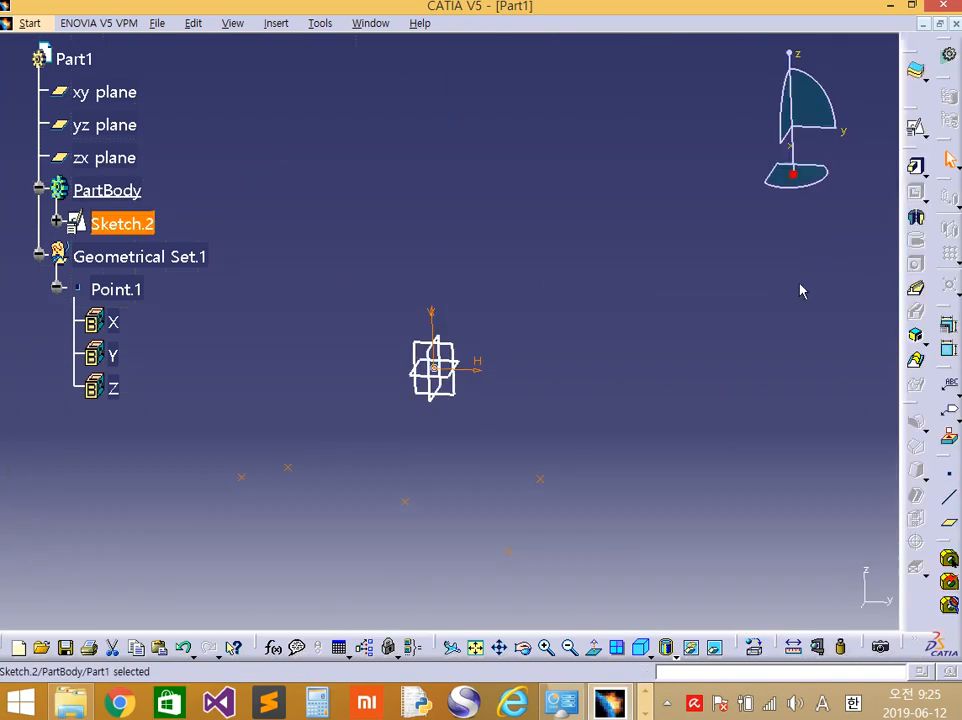
pyautogui.moveTo(637, 418); pyautogui.dragTo(640, 384, button='middle')
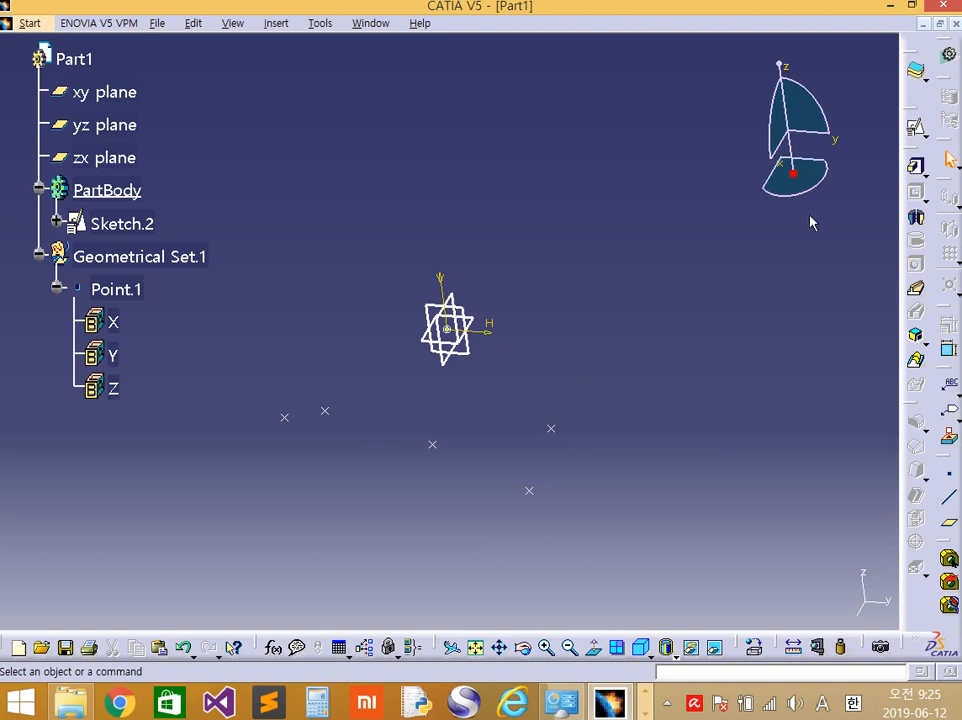
# Reopen Sketch.2 and convert the construction line back to a standard element.
pyautogui.doubleClick(138, 224)
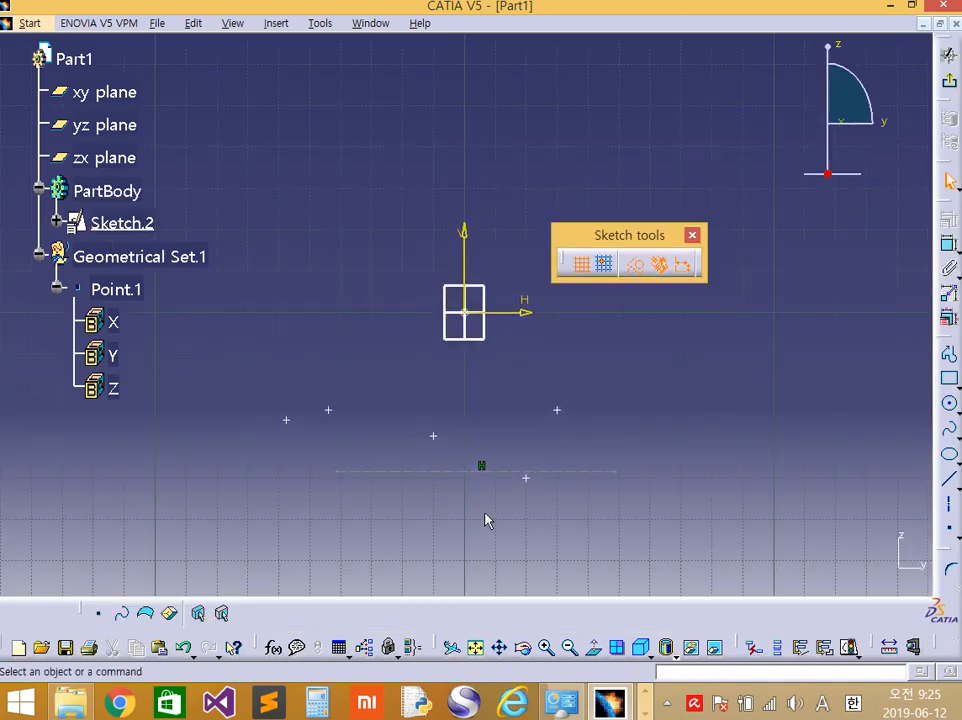
pyautogui.click(436, 471)
pyautogui.click(634, 264)
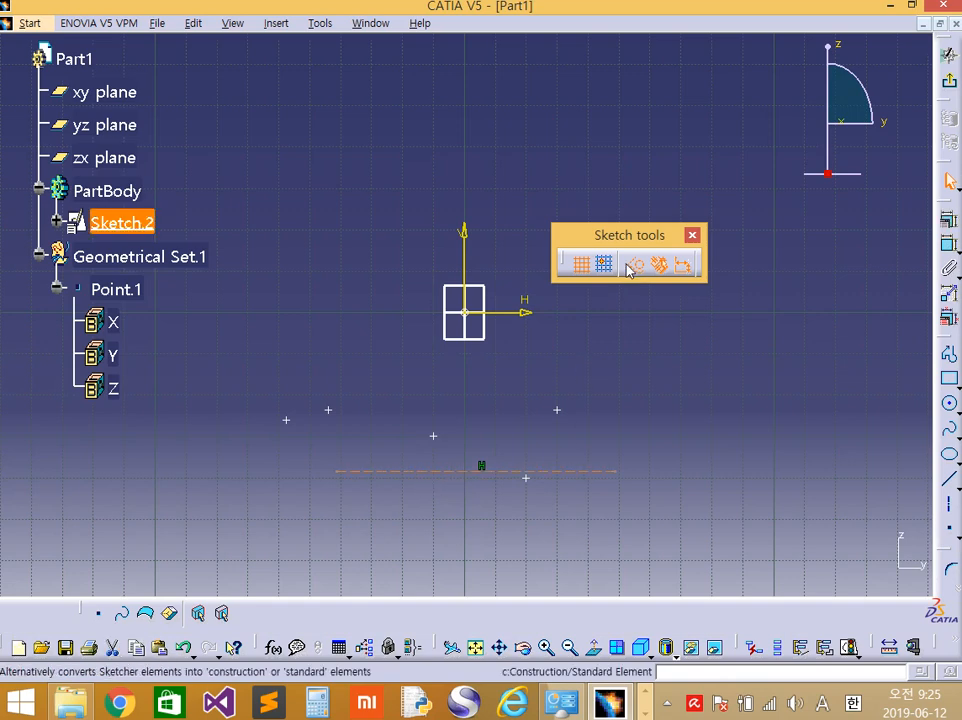
pyautogui.click(676, 462)
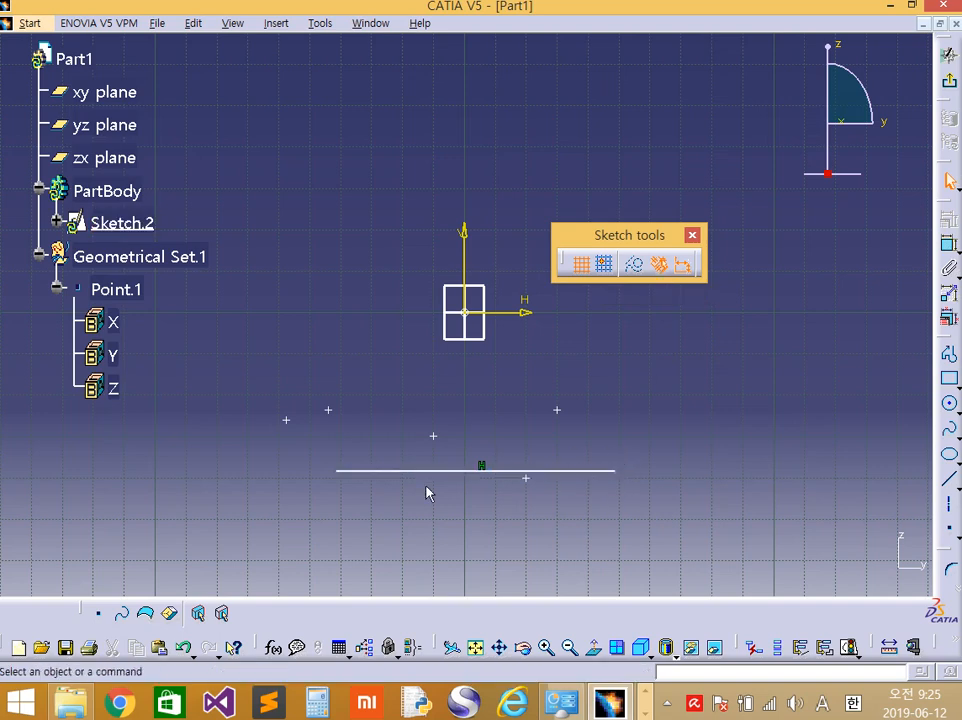
# Delete the horizontal line and all the sketched points from Sketch.2.
pyautogui.moveTo(369, 471)
pyautogui.mouseDown()
pyautogui.moveTo(286, 472)
pyautogui.moveTo(318, 470)
pyautogui.moveTo(417, 496)
pyautogui.mouseUp()
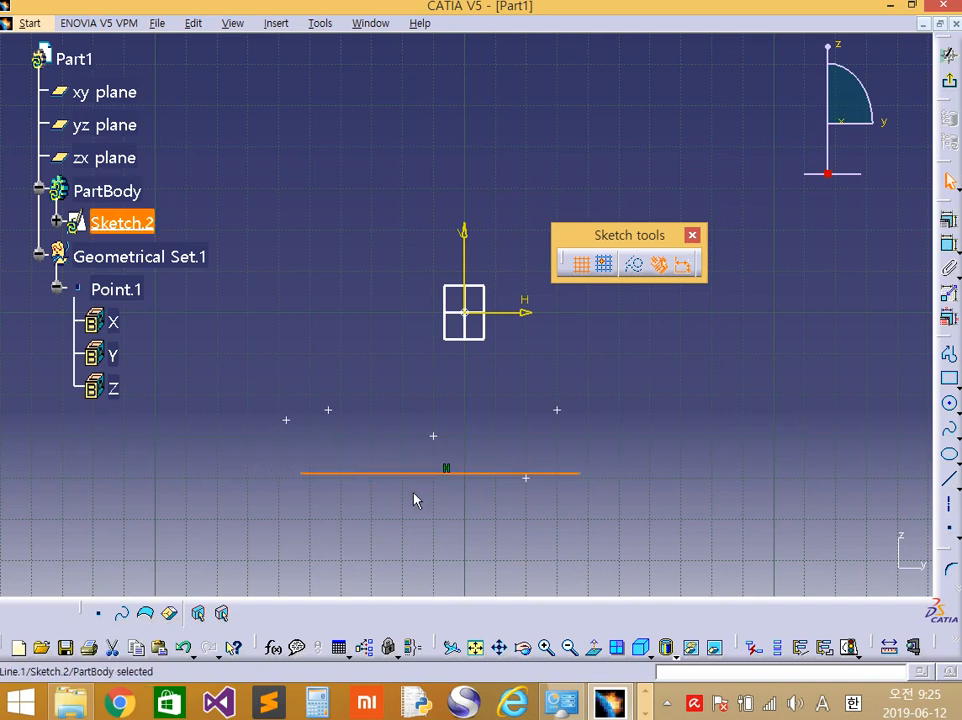
pyautogui.moveTo(234, 374); pyautogui.dragTo(612, 515)
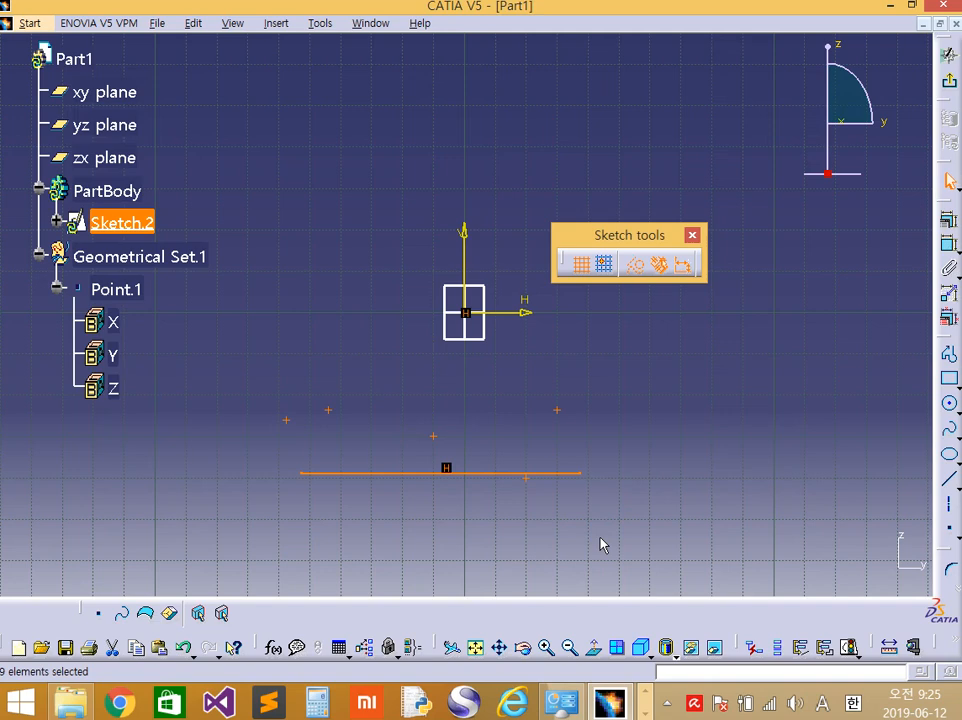
pyautogui.press('Delete')
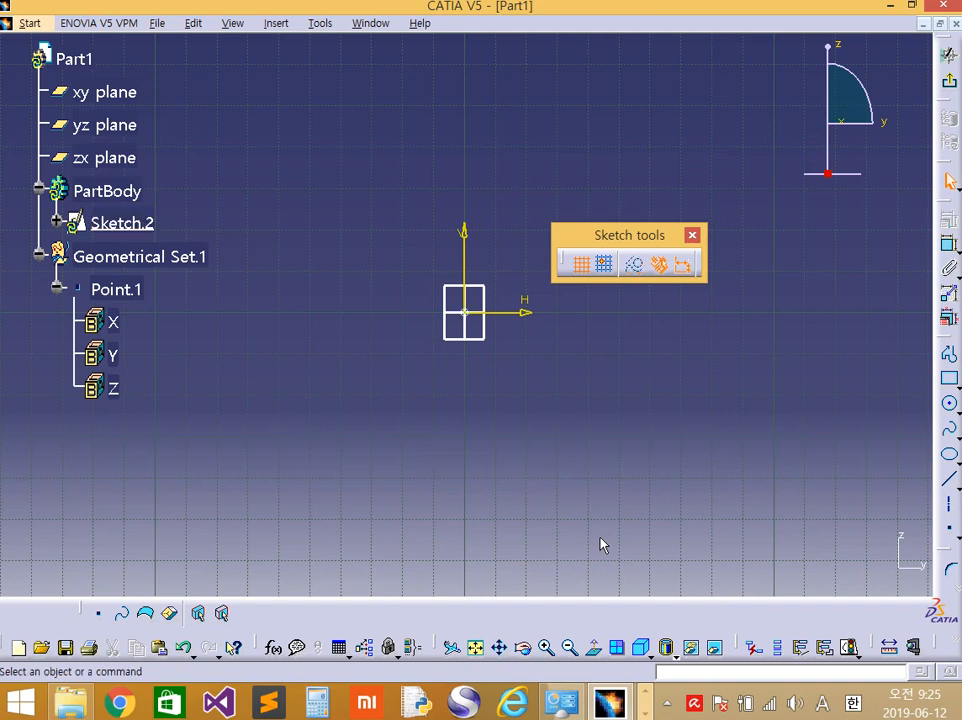
# Draw two vertical lines of about equal length to the left of the sketch's V axis, with Geometrical Constraints on.
pyautogui.click(948, 487)
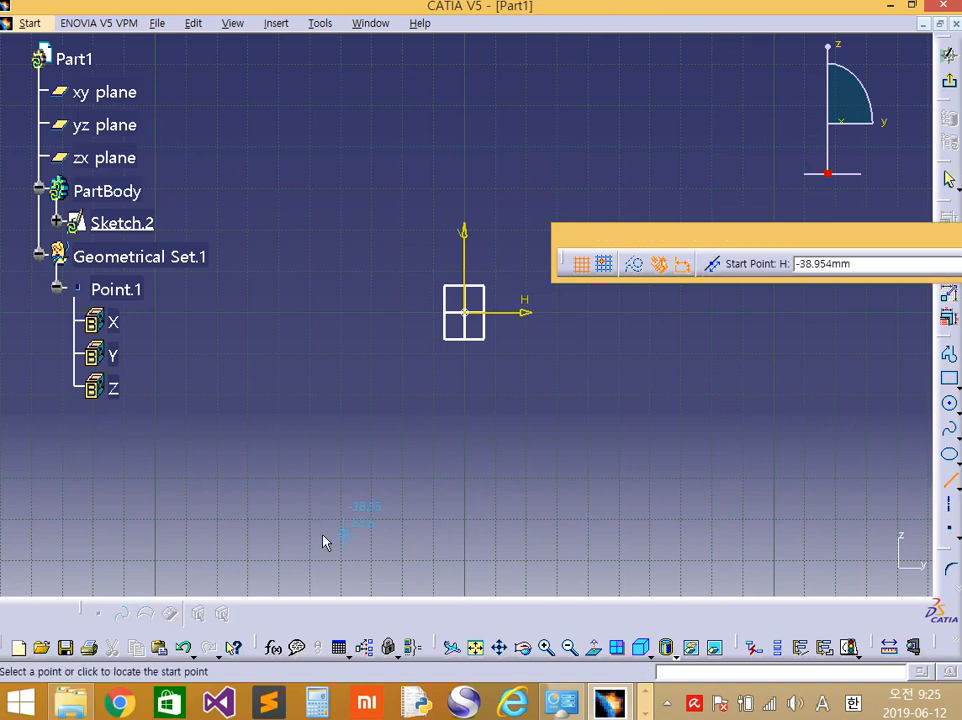
pyautogui.click(313, 477)
pyautogui.click(313, 224)
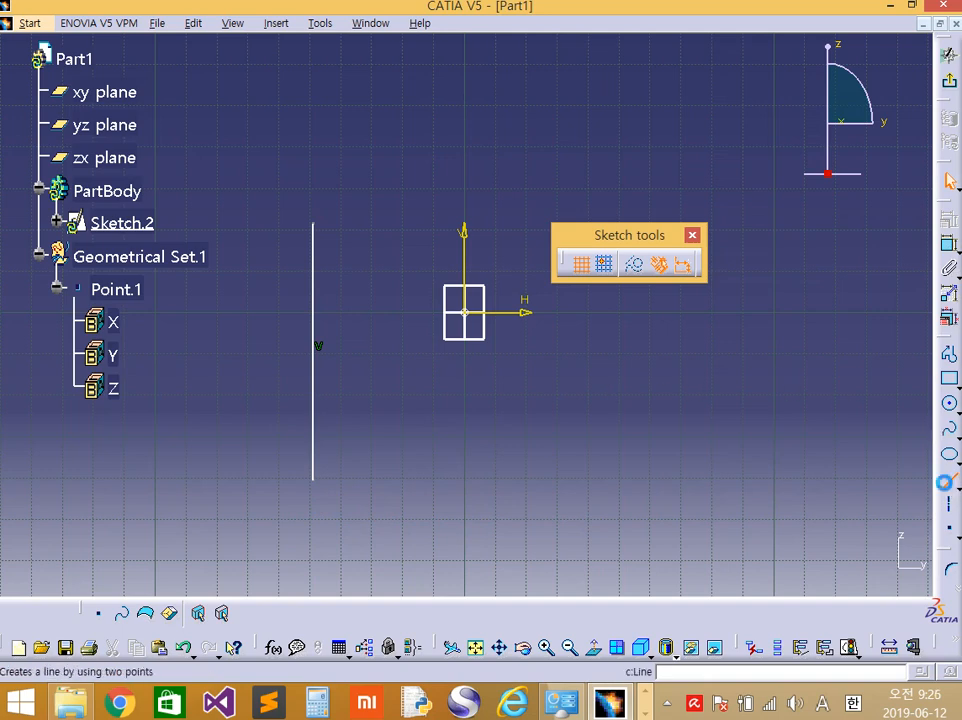
pyautogui.click(948, 480)
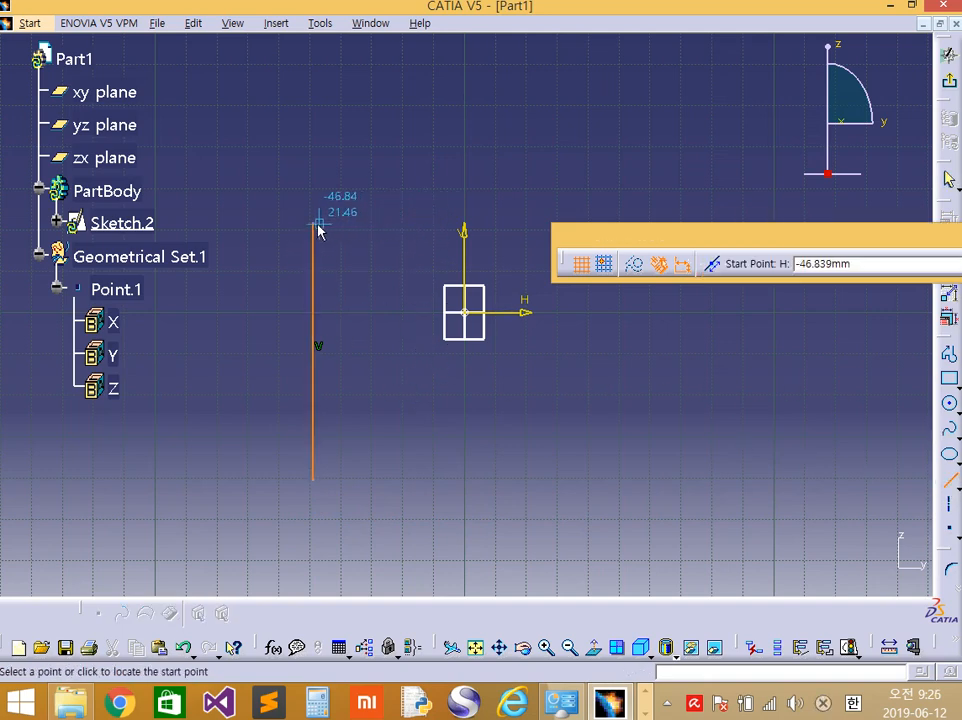
pyautogui.click(415, 225)
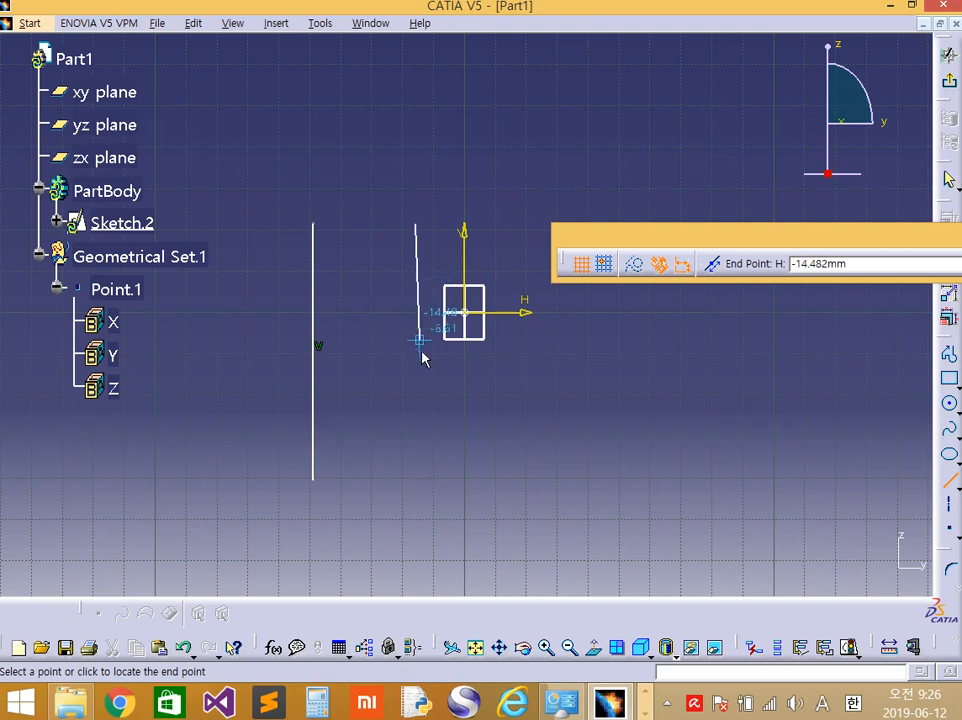
pyautogui.click(416, 485)
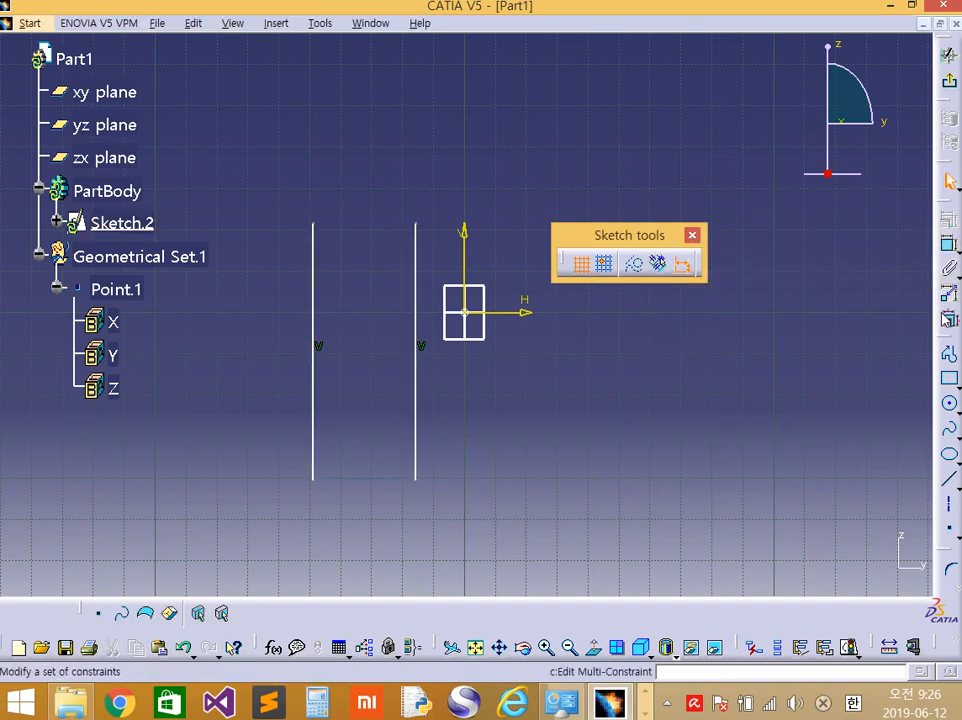
# Draw a third, shorter vertical line to the right of the origin with Geometrical Constraints turned off.
pyautogui.click(949, 480)
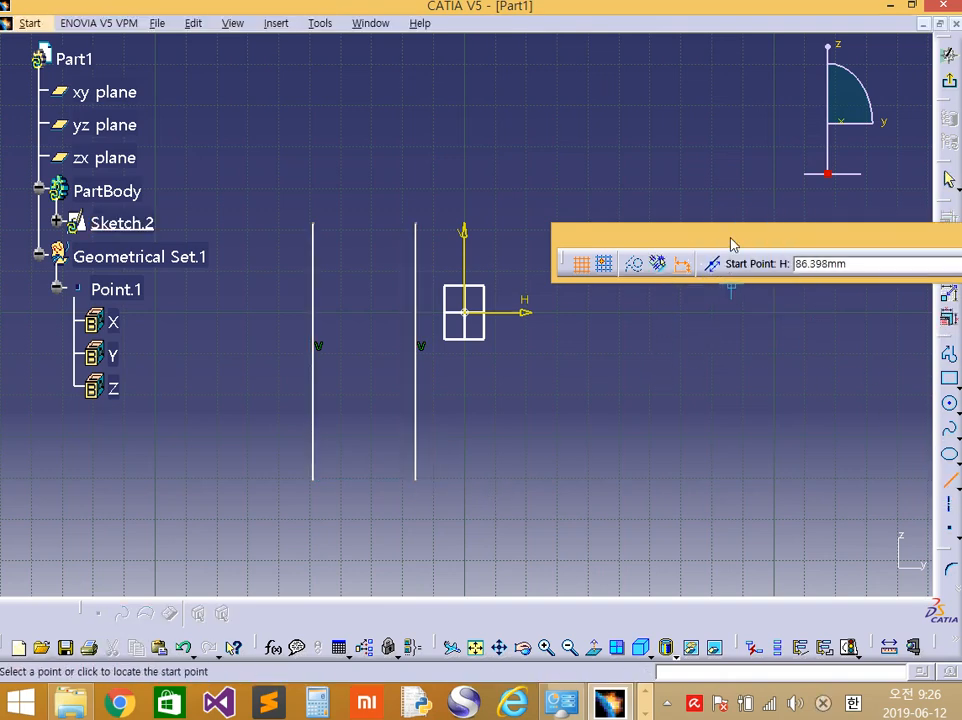
pyautogui.moveTo(730, 243); pyautogui.dragTo(700, 106)
pyautogui.click(623, 244)
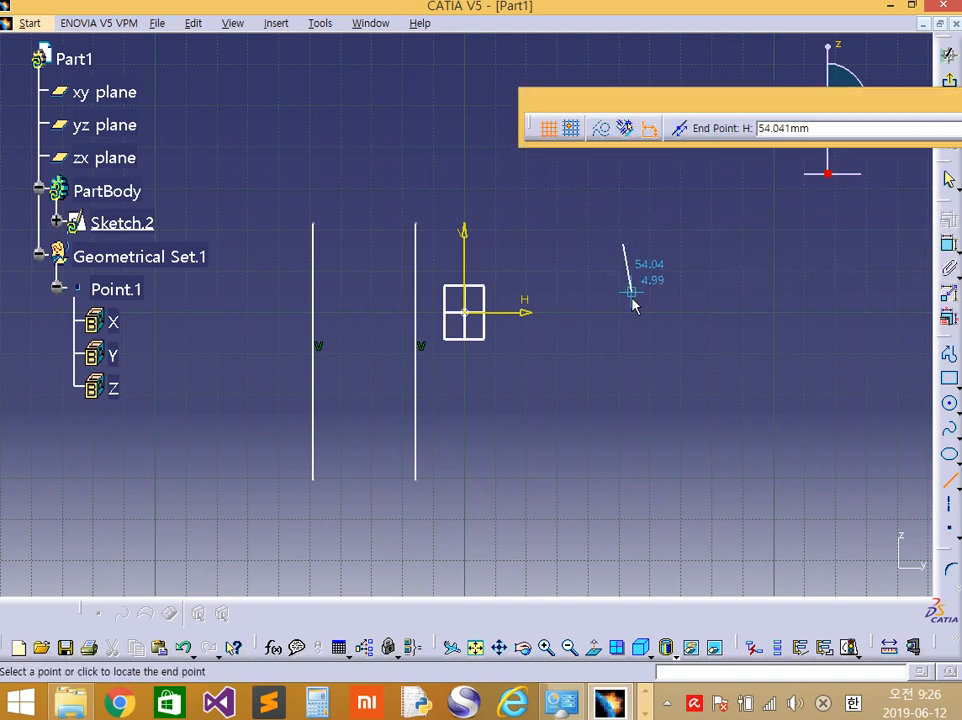
pyautogui.click(623, 427)
pyautogui.click(810, 430)
# Draw a fourth vertical line beside the third, matching its length, with both Geometrical and Dimensional Constraints turned off.
pyautogui.click(949, 480)
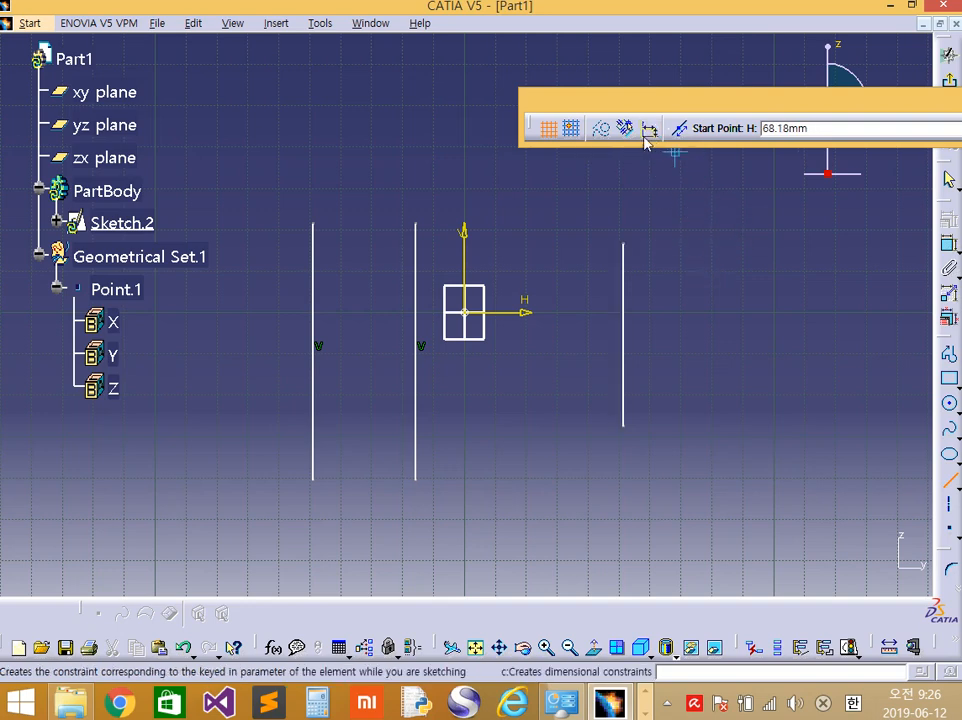
pyautogui.click(725, 245)
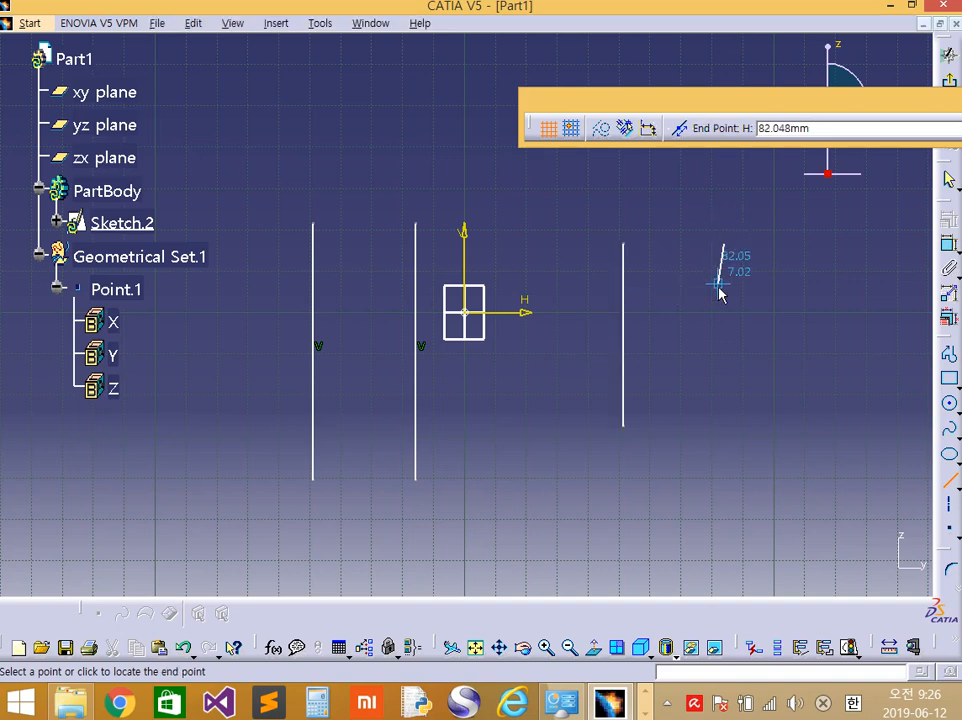
pyautogui.click(725, 425)
pyautogui.click(770, 431)
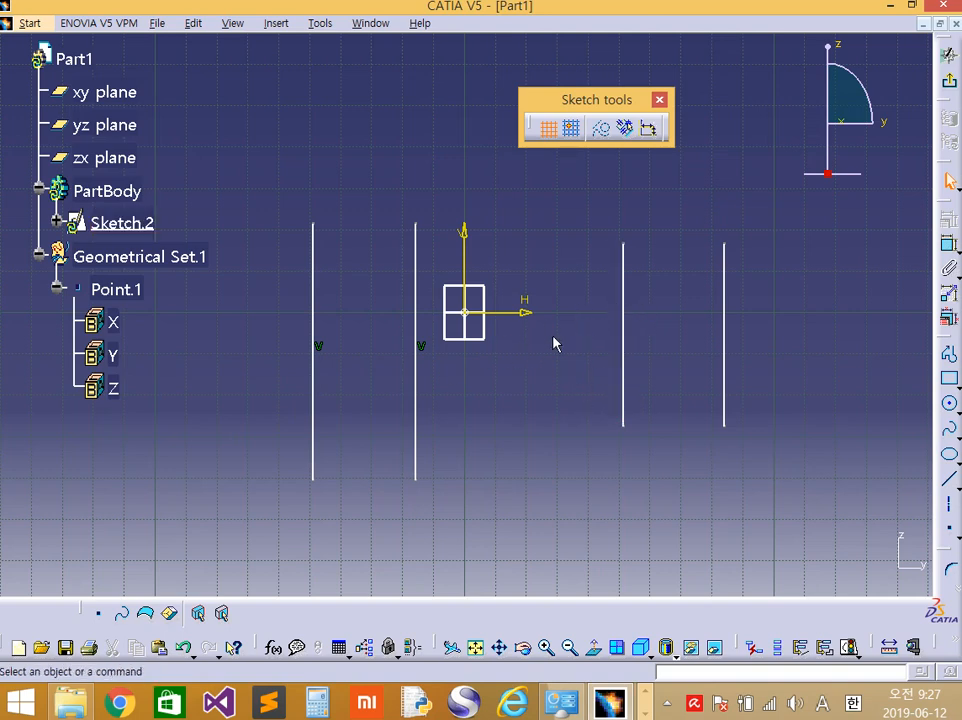
# Delete the two vertical lines on the positive H side of the origin.
pyautogui.click(624, 298)
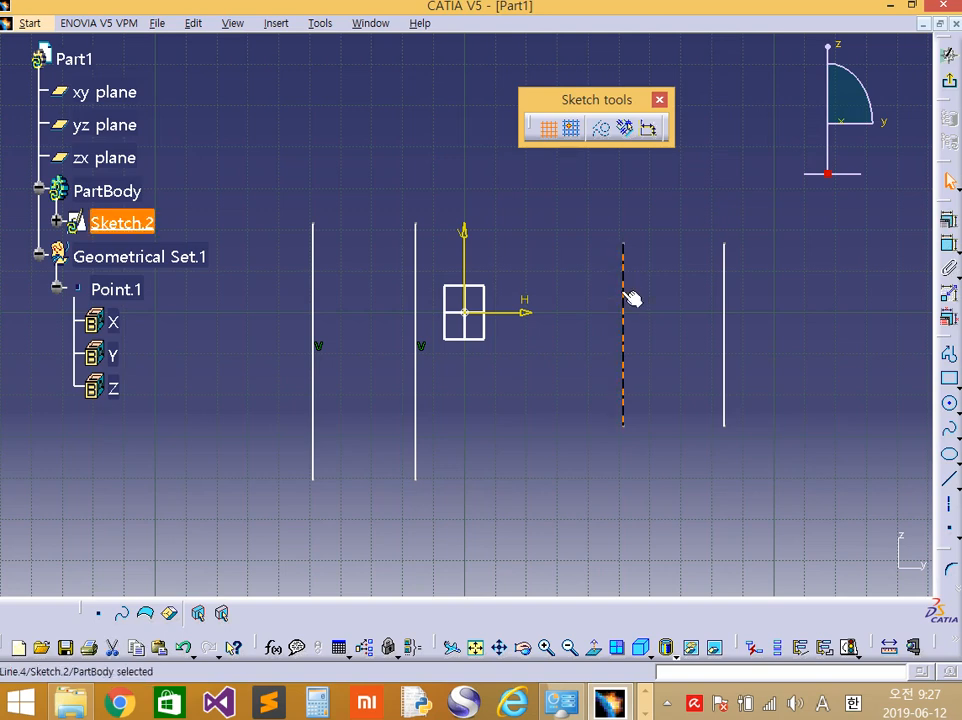
pyautogui.press('Delete')
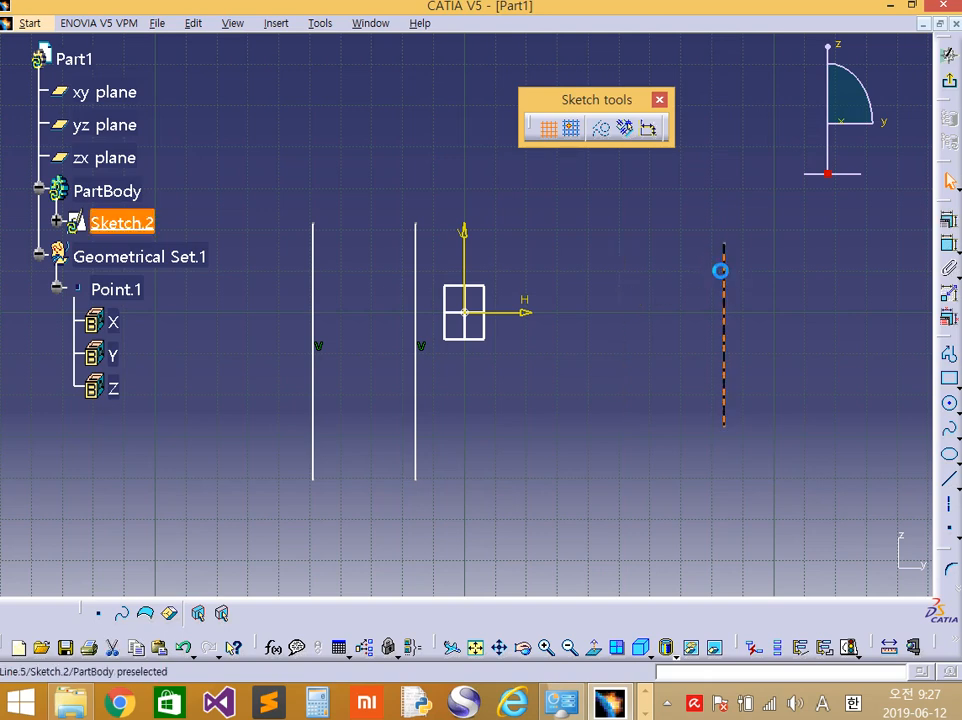
pyautogui.press('Delete')
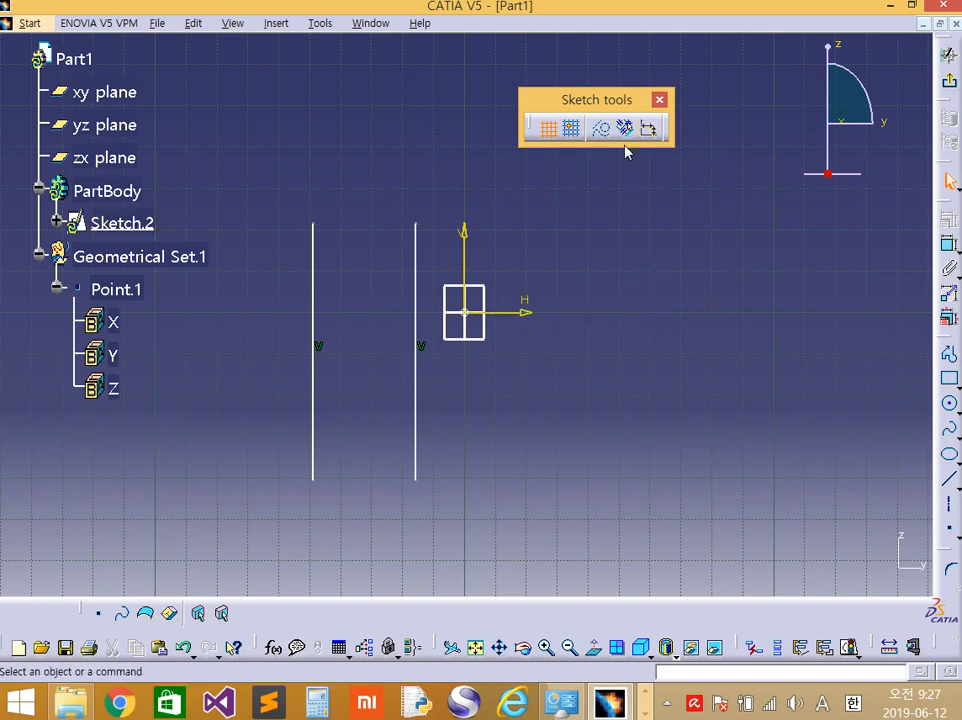
# Switch to Windows Task Manager and display its CPU performance data.
pyautogui.rightClick(685, 695)
pyautogui.click(716, 627)
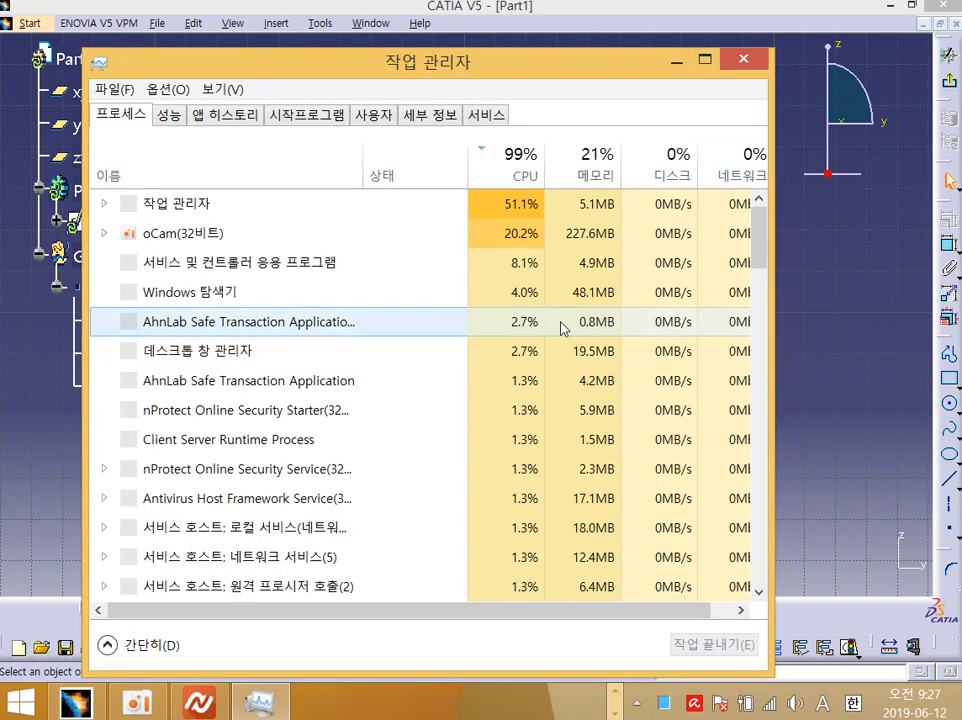
pyautogui.click(225, 115)
pyautogui.click(168, 115)
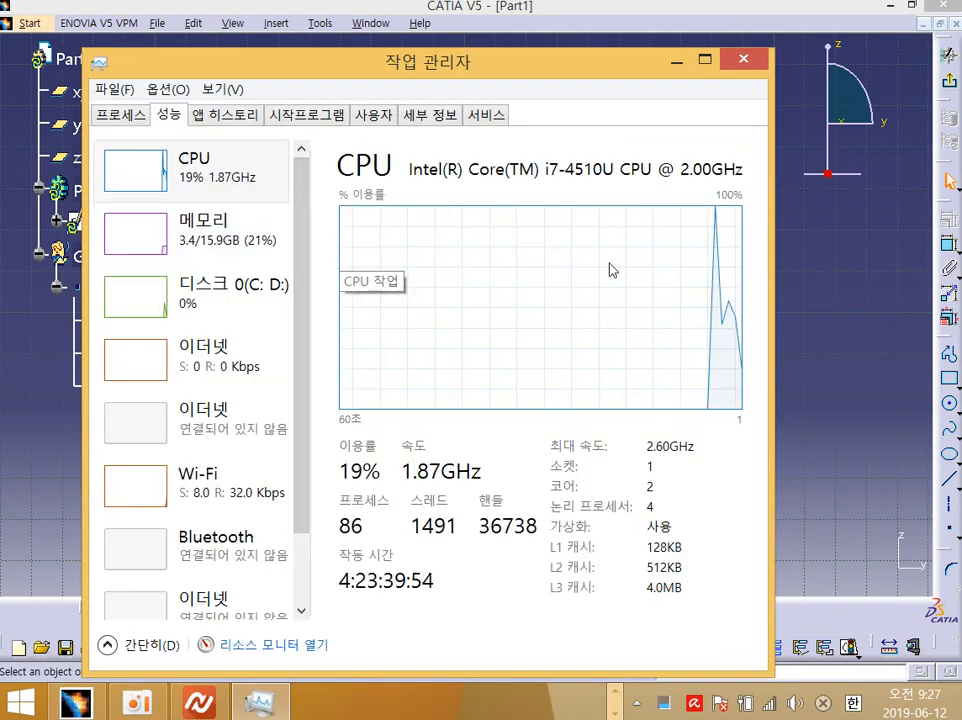
# Shrink and reposition the Task Manager window, and examine the processor's usage graph and specifications.
pyautogui.moveTo(84, 50); pyautogui.dragTo(243, 138)
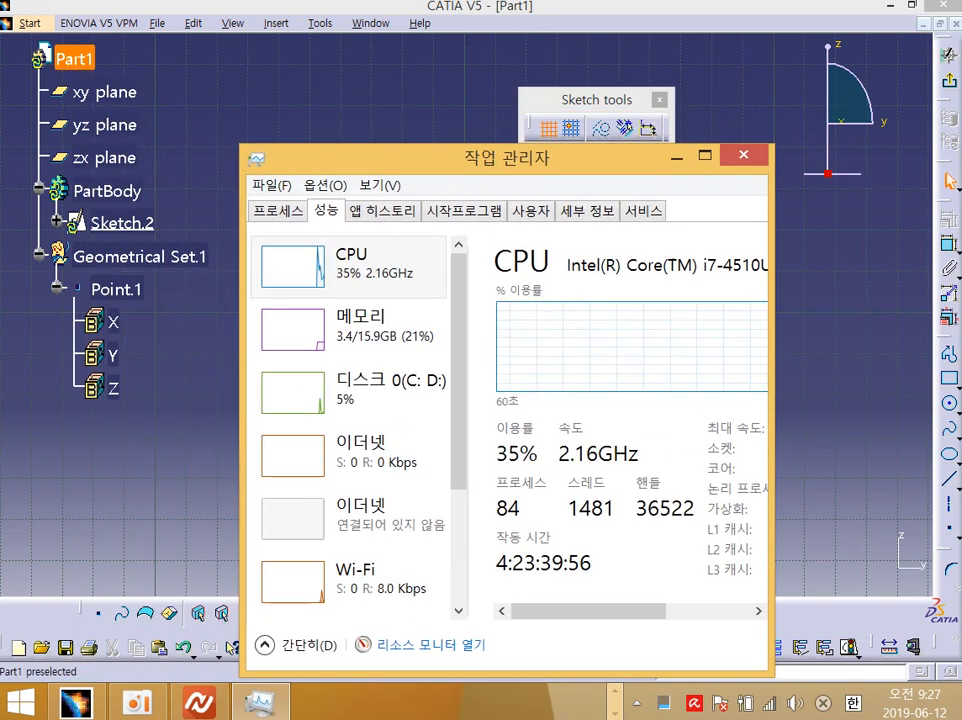
pyautogui.moveTo(376, 146); pyautogui.dragTo(266, 72)
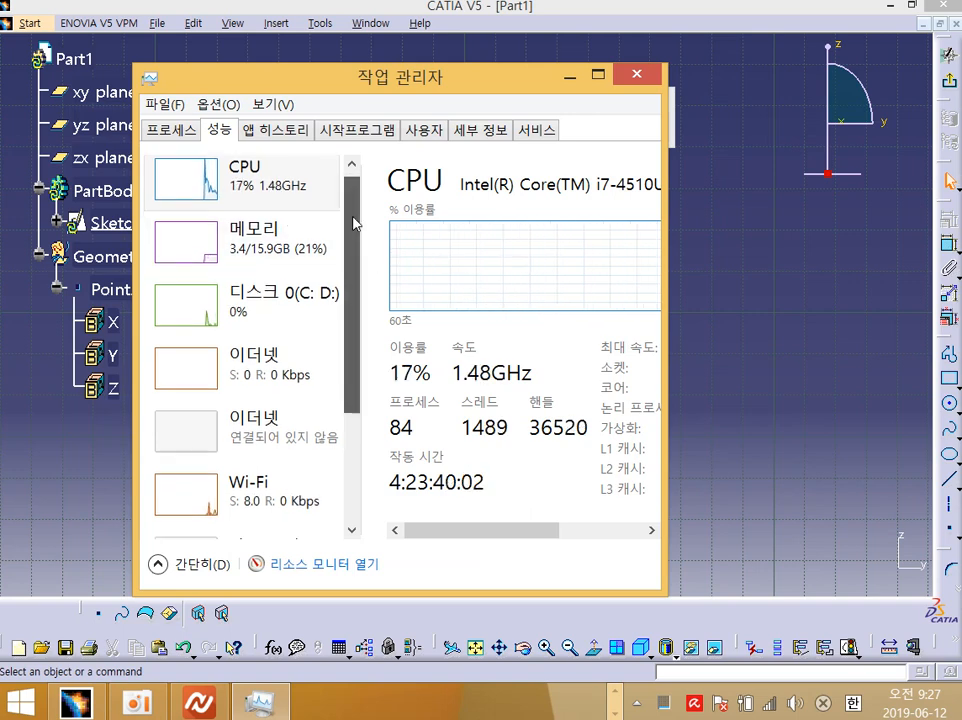
pyautogui.moveTo(356, 209)
pyautogui.mouseDown()
pyautogui.moveTo(351, 322)
pyautogui.moveTo(344, 220)
pyautogui.mouseUp()
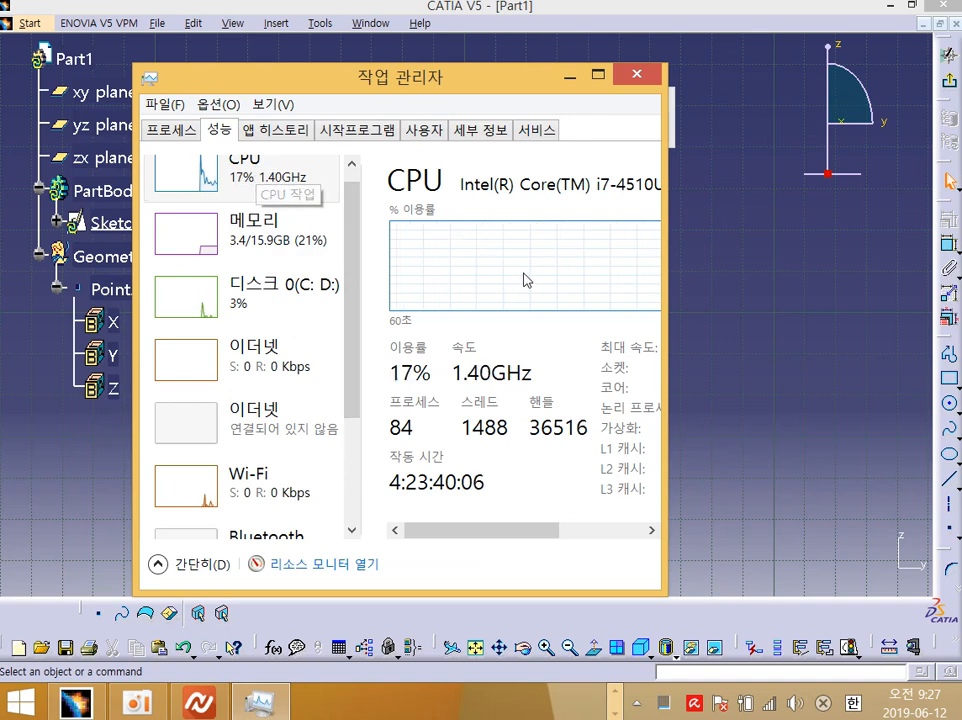
pyautogui.click(588, 531)
pyautogui.moveTo(578, 540)
pyautogui.mouseDown()
pyautogui.moveTo(517, 537)
pyautogui.moveTo(585, 537)
pyautogui.mouseUp()
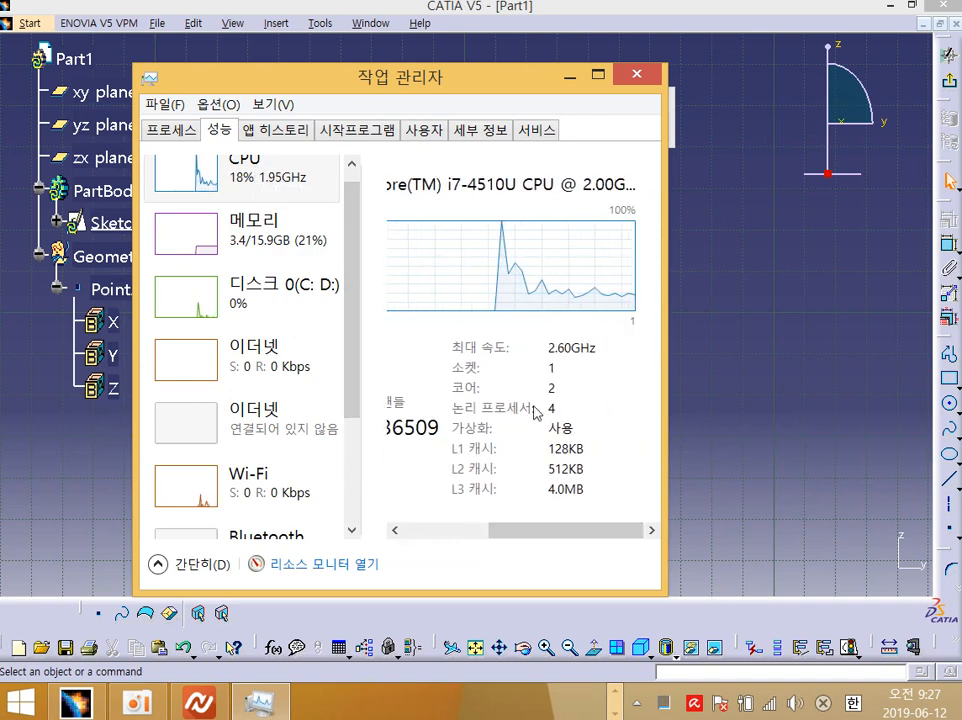
pyautogui.scroll(2, 350, 253)
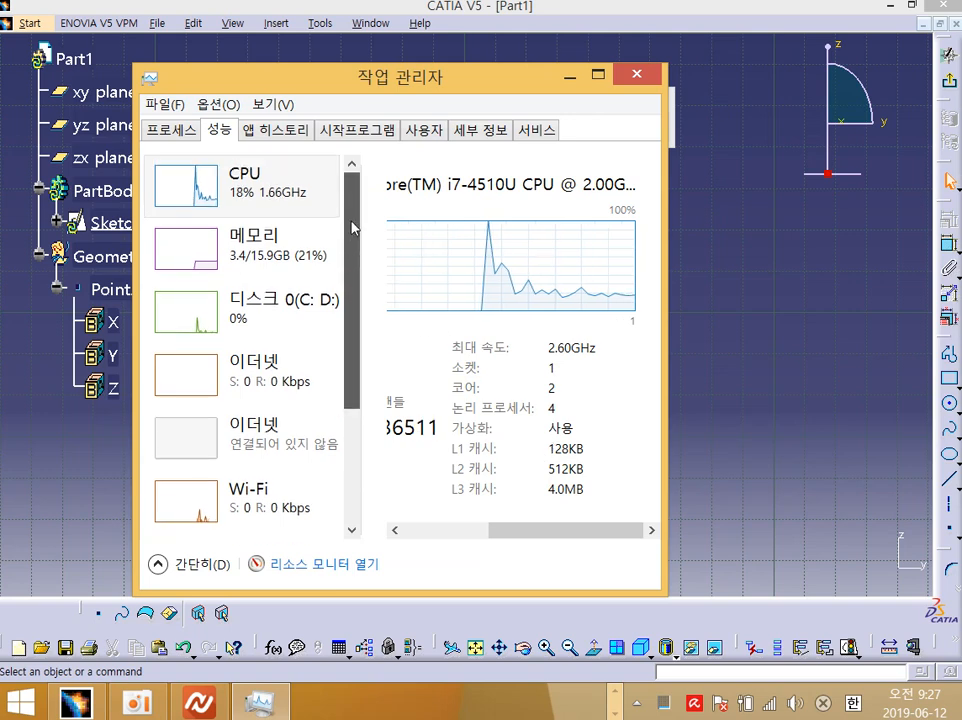
pyautogui.scroll(-1, 354, 273)
pyautogui.scroll(1, 352, 257)
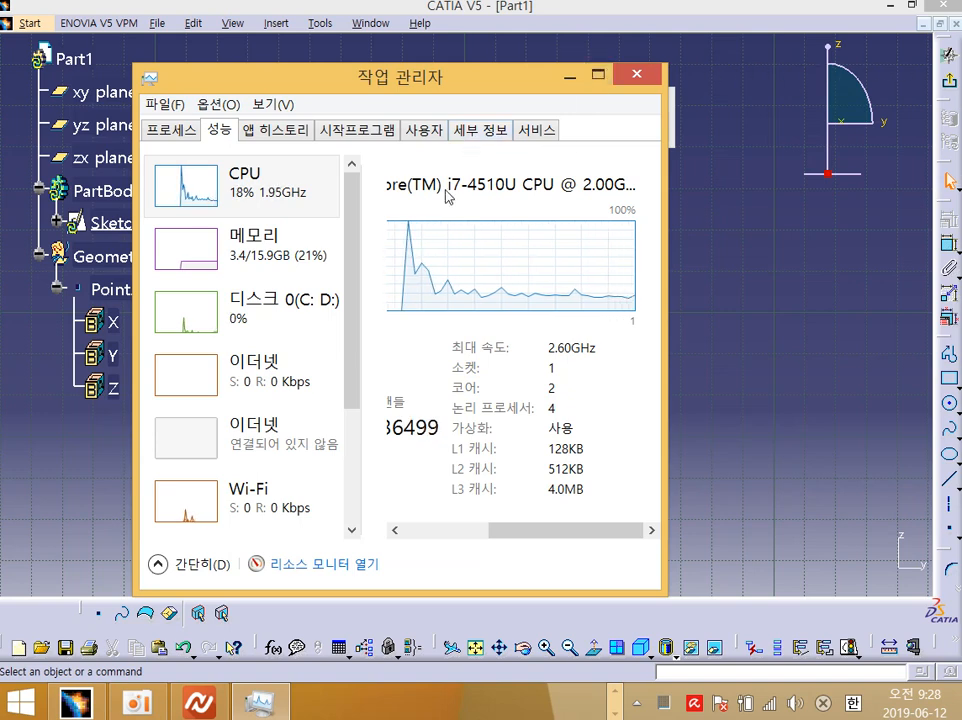
# Check the running processes and the CPU performance again, and minimize Task Manager to return to CATIA V5.
pyautogui.click(176, 136)
pyautogui.click(226, 130)
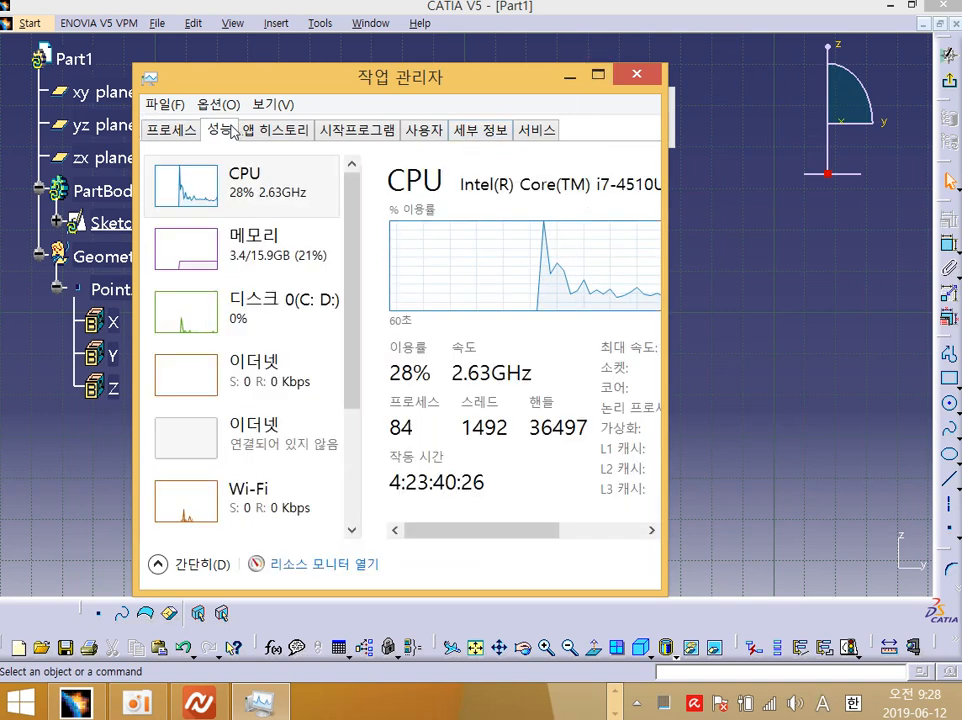
pyautogui.moveTo(352, 283); pyautogui.dragTo(335, 256)
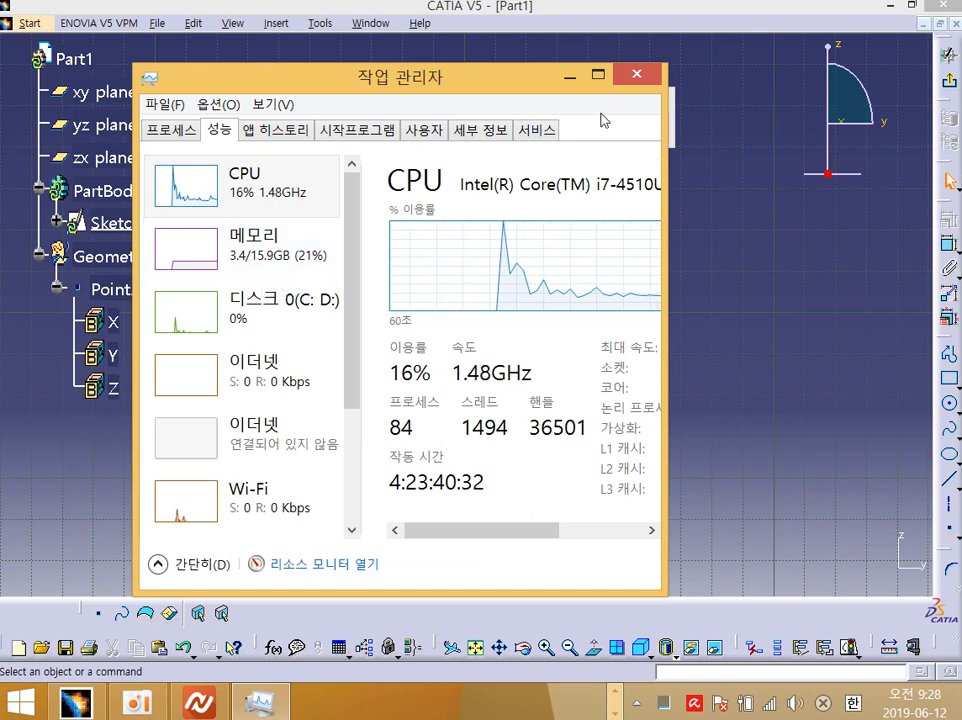
pyautogui.click(567, 76)
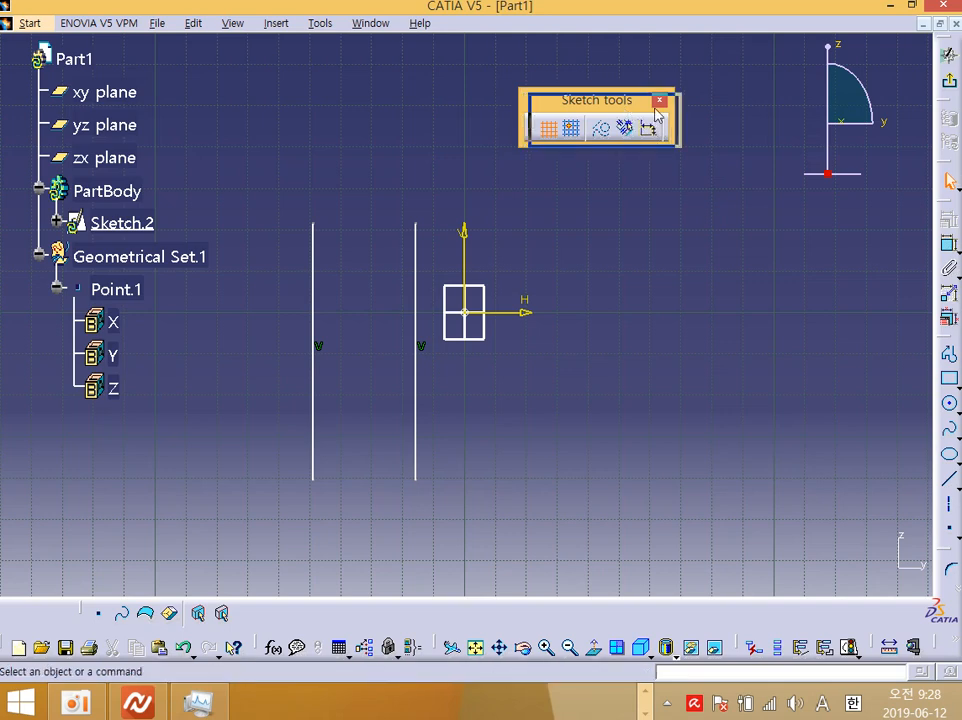
# Move the Sketch tools toolbar aside, turn Geometrical and Dimensional Constraints back on, and exit Sketch.2.
pyautogui.moveTo(638, 107); pyautogui.dragTo(726, 114)
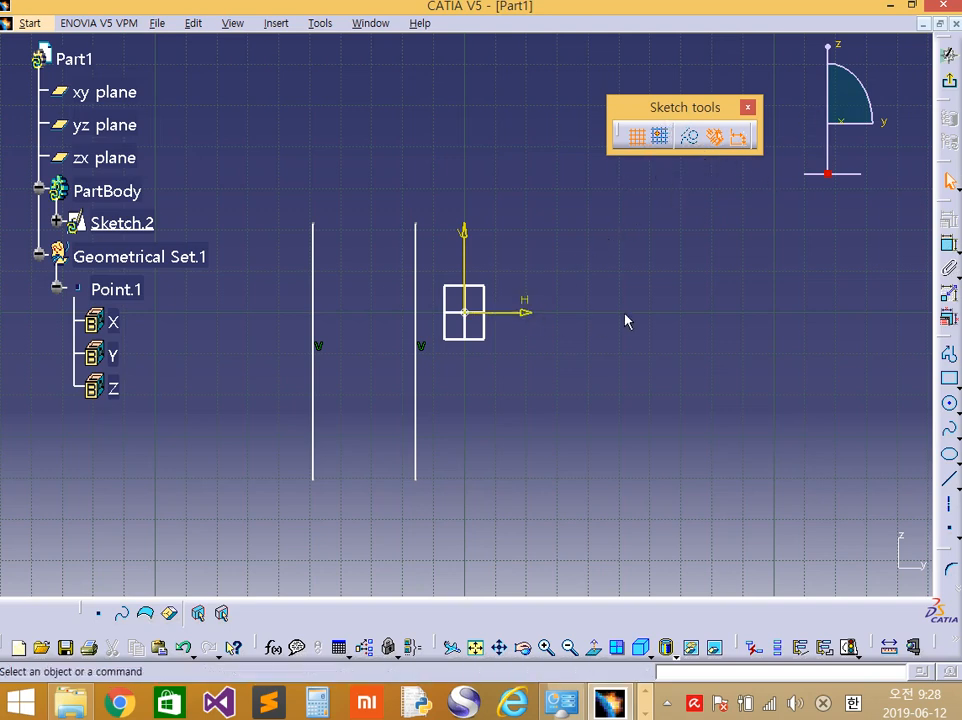
pyautogui.click(951, 85)
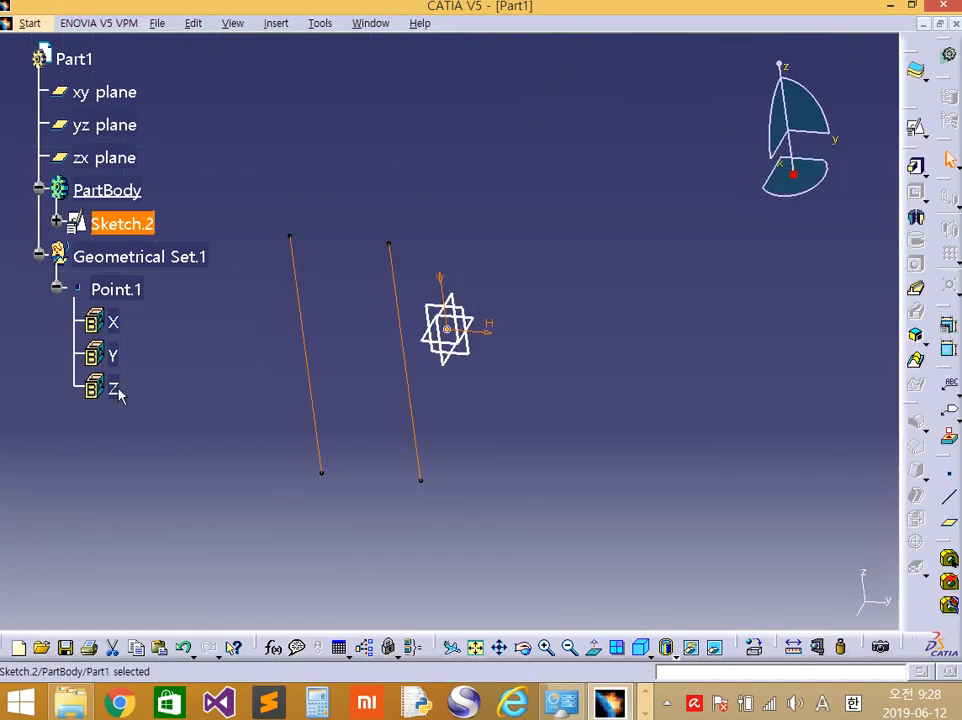
pyautogui.scroll(-5, 653, 429)
pyautogui.moveTo(653, 429)
pyautogui.mouseDown(button='middle')
pyautogui.moveTo(548, 408)
pyautogui.moveTo(484, 418)
pyautogui.moveTo(606, 339)
pyautogui.moveTo(401, 365)
pyautogui.moveTo(446, 328)
pyautogui.moveTo(481, 256)
pyautogui.mouseUp(button='middle')
pyautogui.click(481, 256)
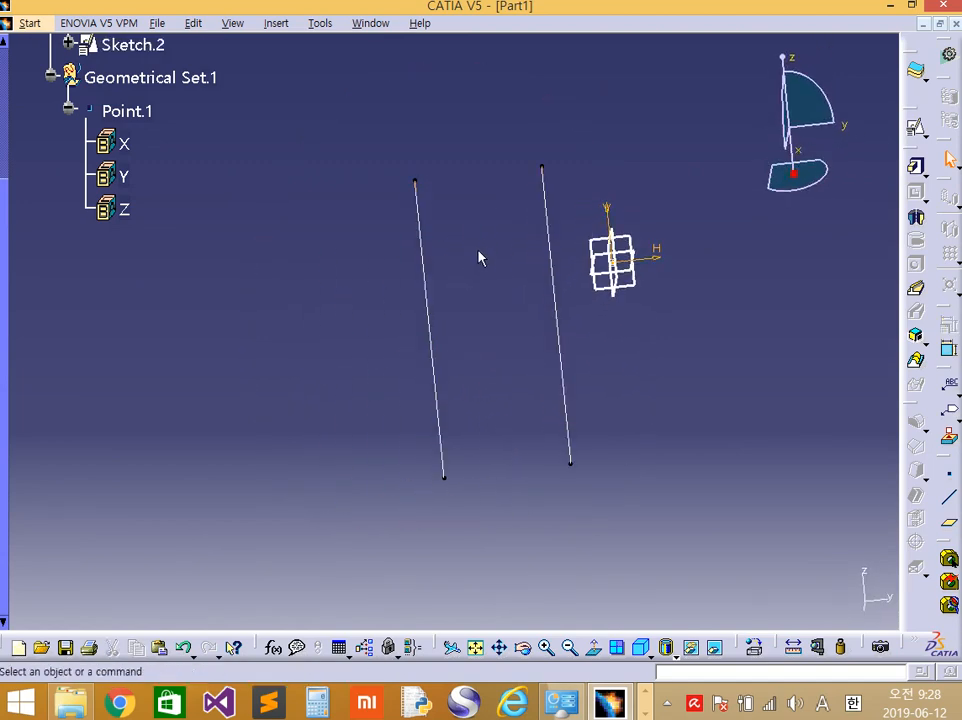
# Examine the end vertices of Sketch.2's two lines in the 3D view and what they belong to in the tree.
pyautogui.click(443, 470)
pyautogui.click(496, 356)
pyautogui.moveTo(496, 356); pyautogui.dragTo(430, 277, button='middle')
pyautogui.click(409, 198)
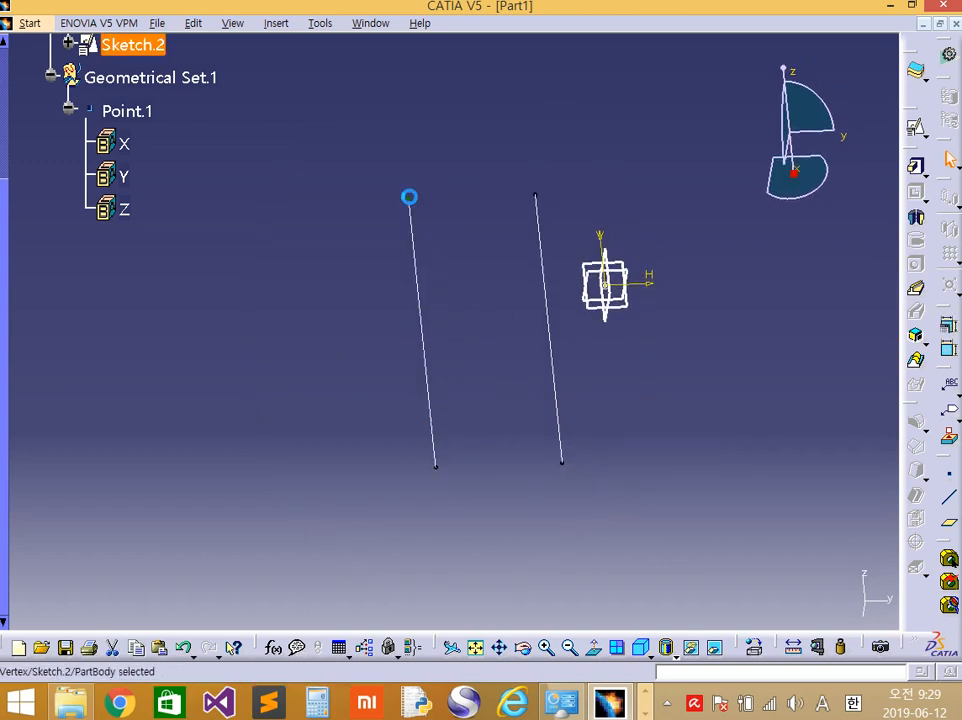
pyautogui.moveTo(4, 238); pyautogui.dragTo(5, 120)
pyautogui.click(437, 232)
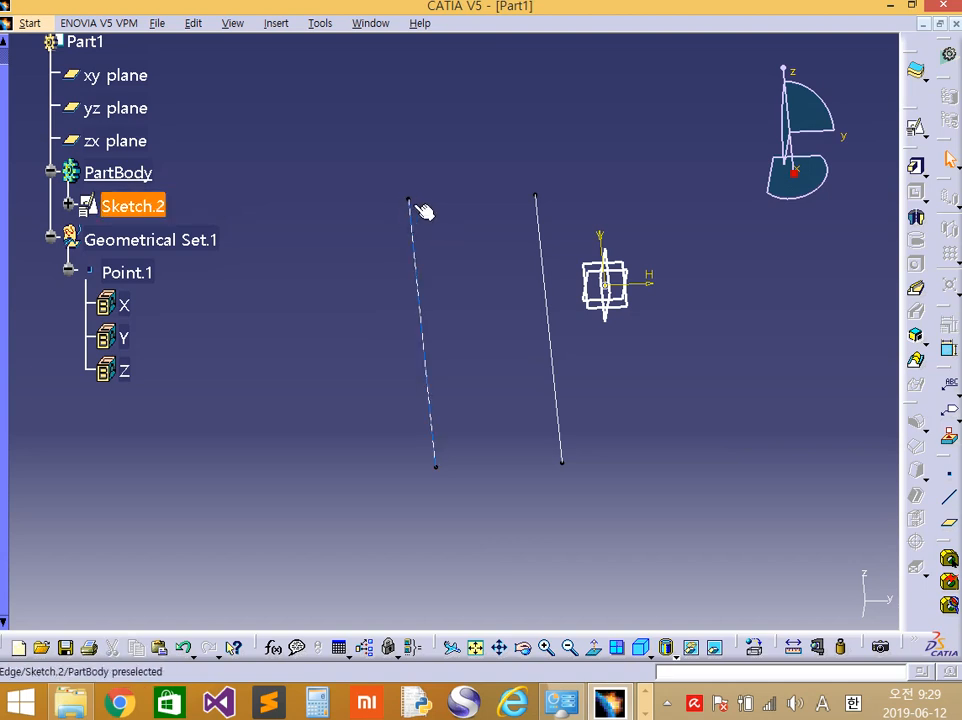
pyautogui.click(409, 199)
pyautogui.click(448, 219)
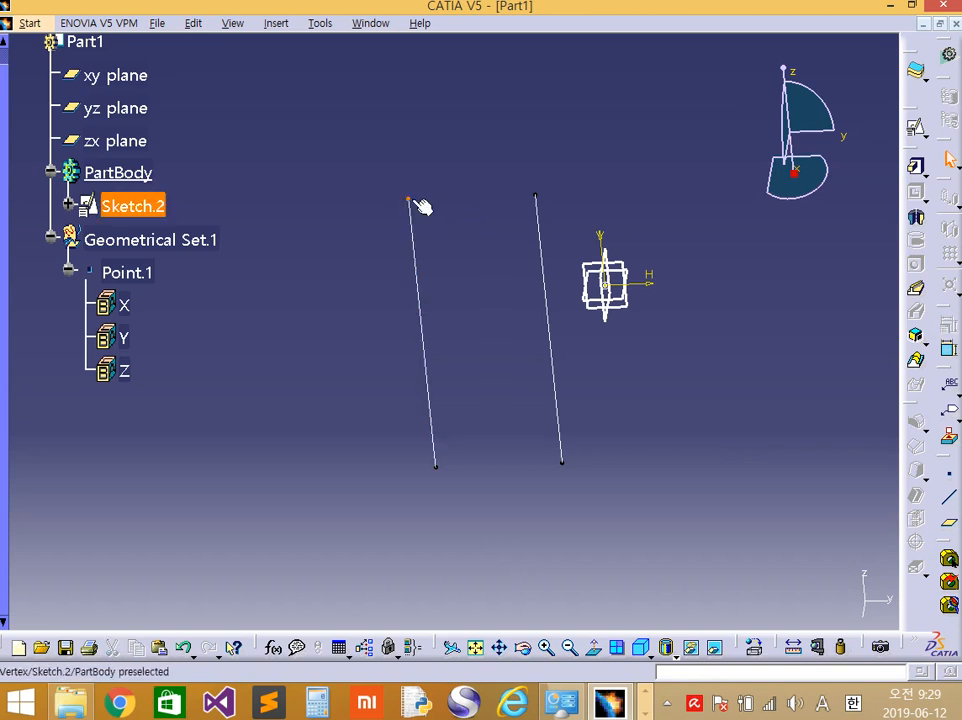
pyautogui.click(536, 196)
pyautogui.click(446, 194)
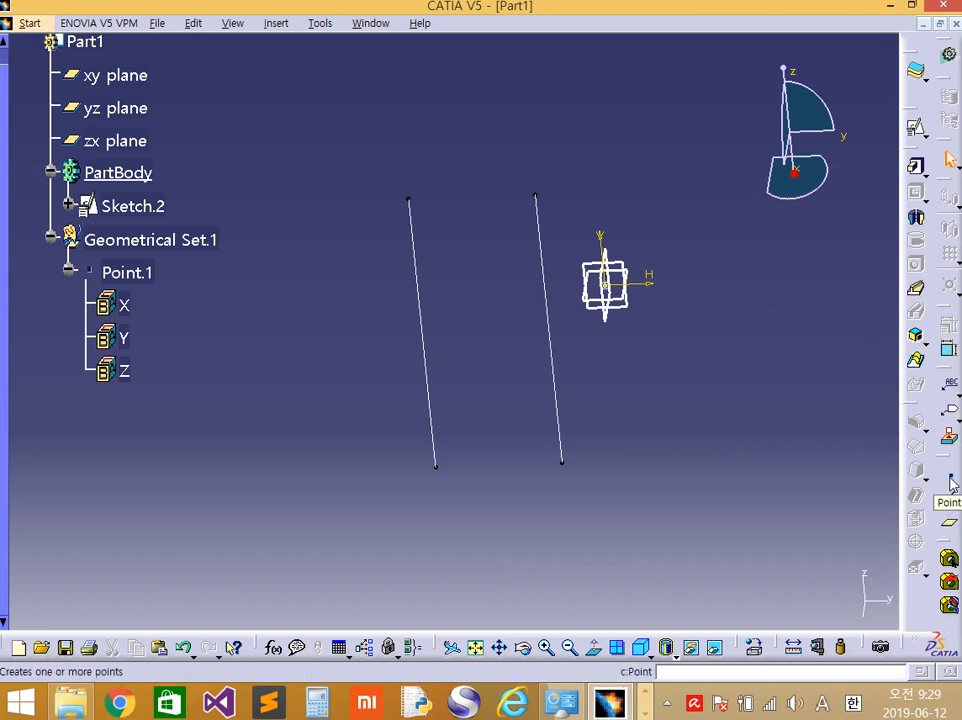
# Switch to the Generative Shape Design workbench and undock the sketch and law toolbars into the viewing area.
pyautogui.click(30, 23)
pyautogui.moveTo(60, 84)
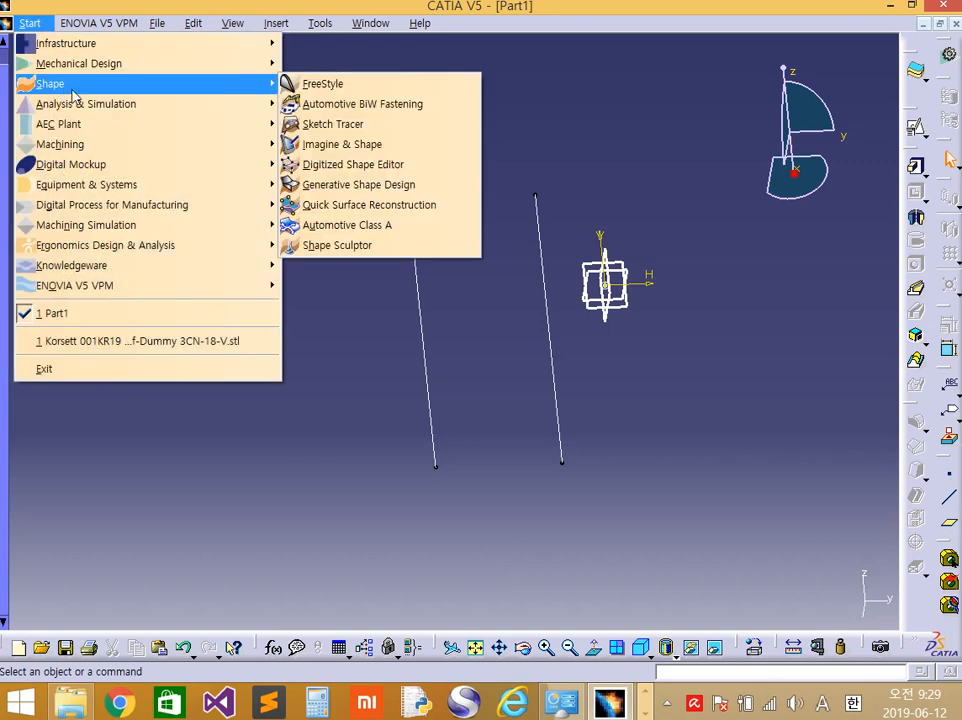
pyautogui.click(351, 185)
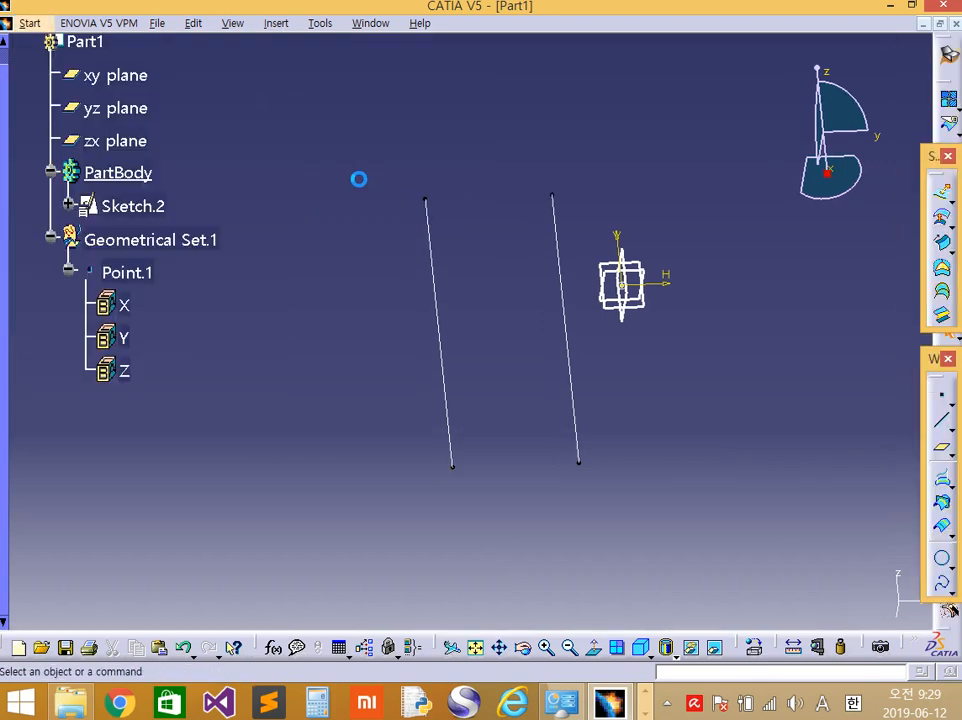
pyautogui.click(431, 201)
pyautogui.click(483, 198)
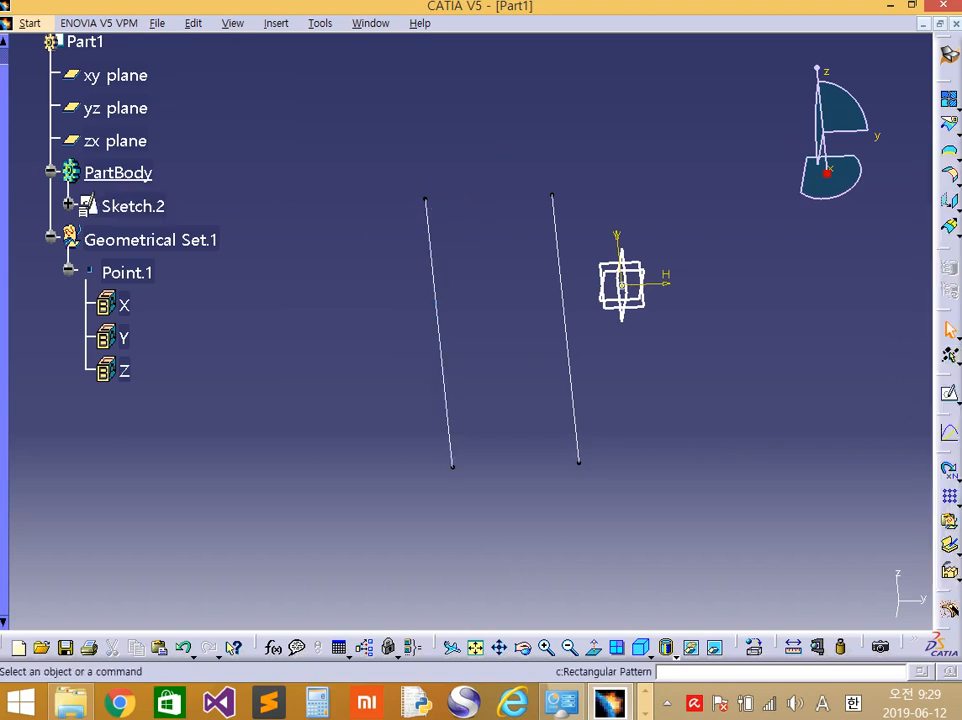
pyautogui.moveTo(946, 387)
pyautogui.mouseDown()
pyautogui.moveTo(890, 235)
pyautogui.moveTo(924, 367)
pyautogui.moveTo(884, 337)
pyautogui.mouseUp()
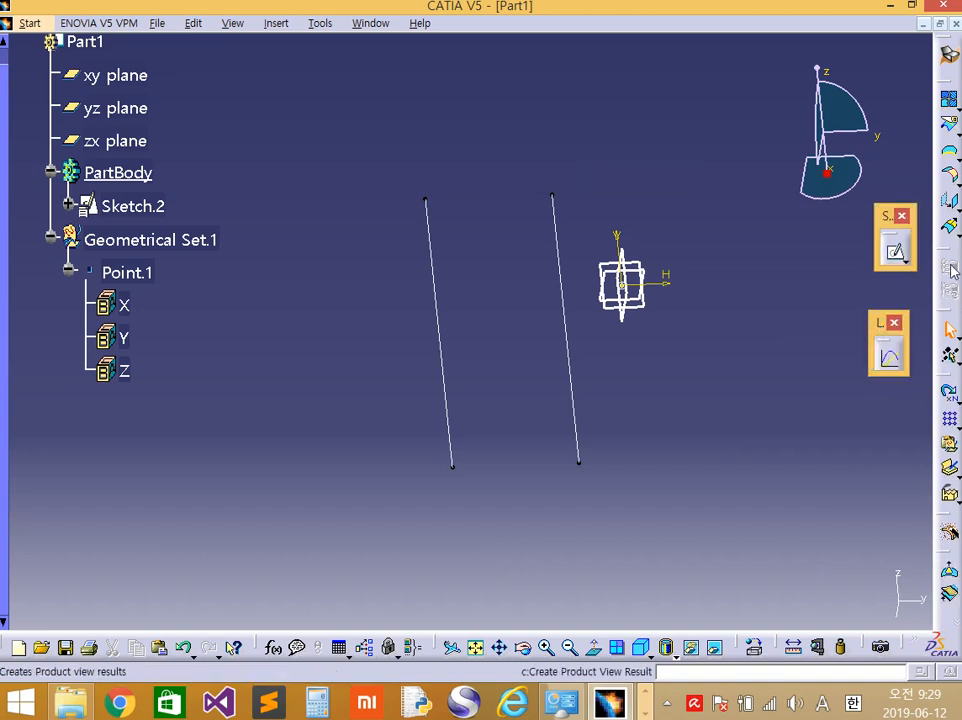
# Extract the upper end vertex of each of Sketch.2's two lines as separate points with No propagation.
pyautogui.click(959, 160)
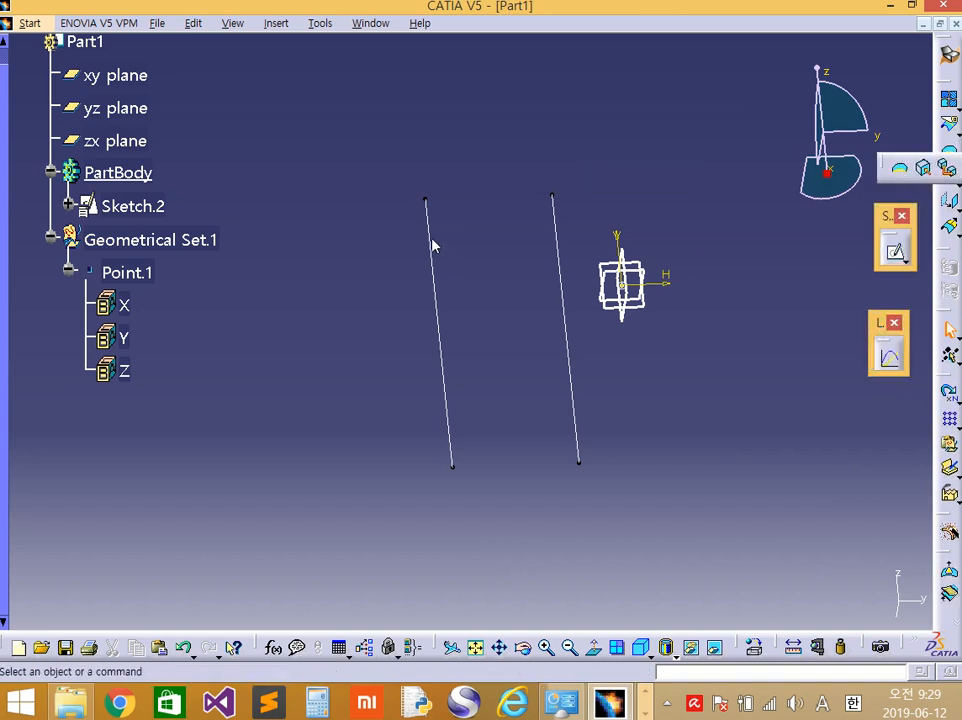
pyautogui.click(922, 168)
pyautogui.click(424, 196)
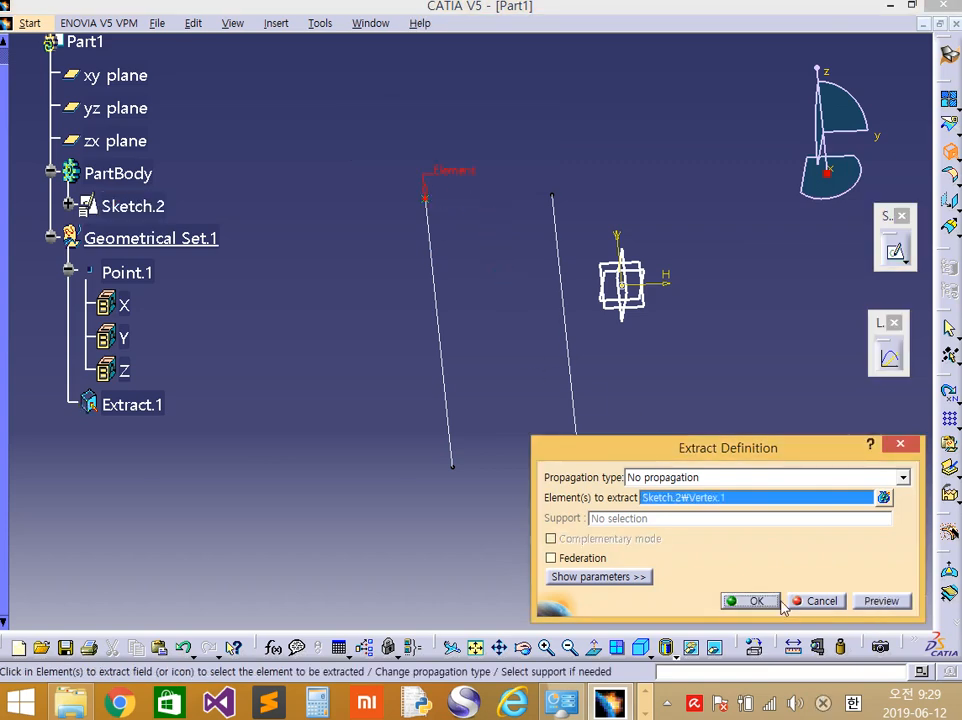
pyautogui.click(757, 601)
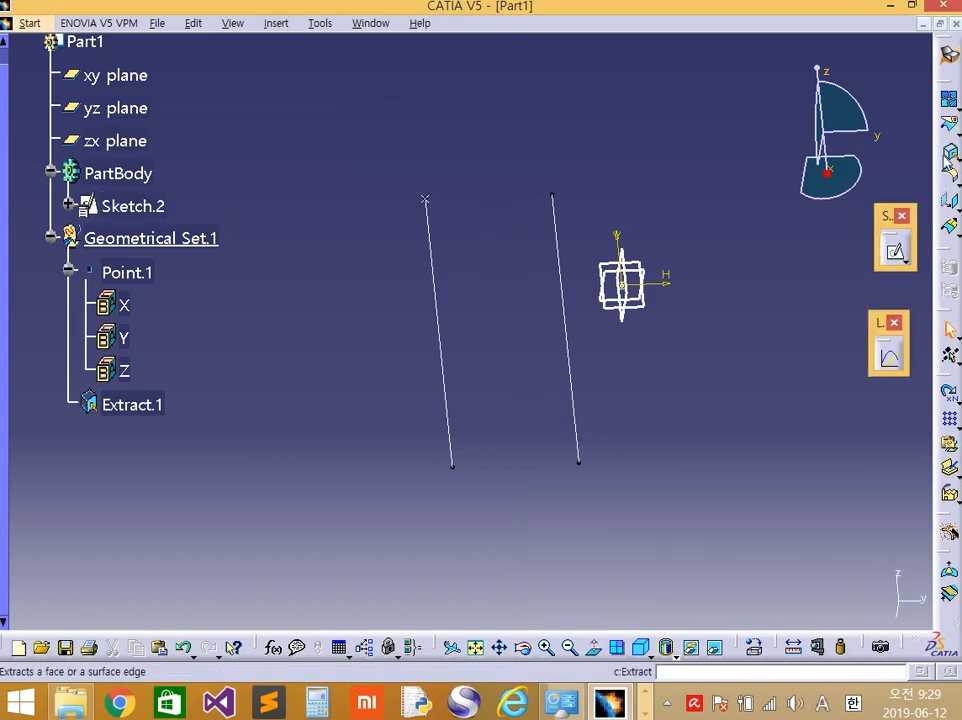
pyautogui.click(947, 153)
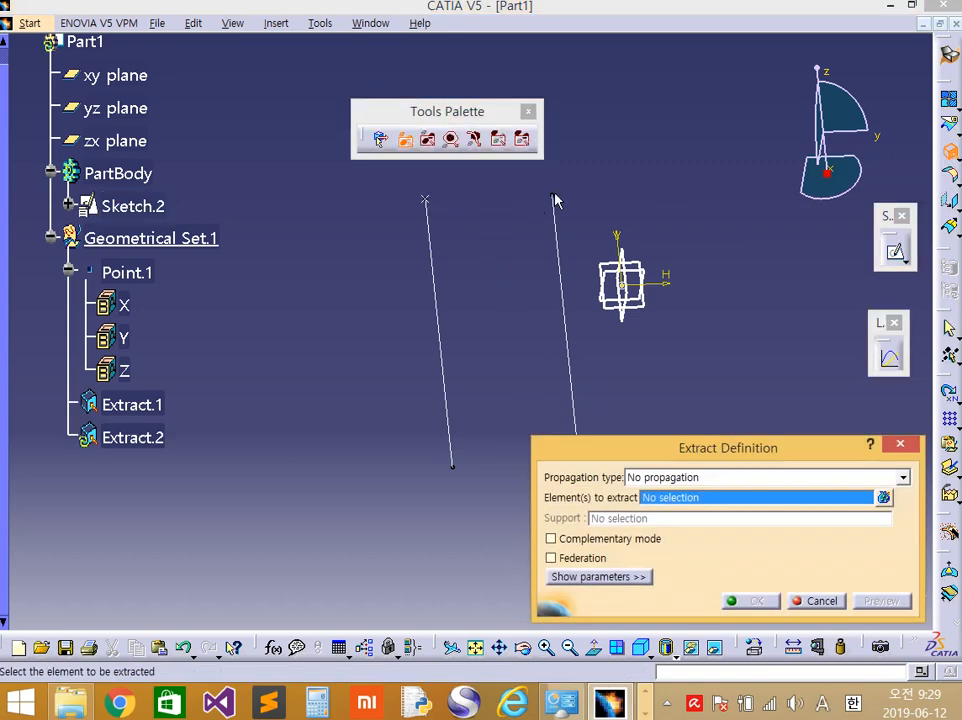
pyautogui.click(553, 196)
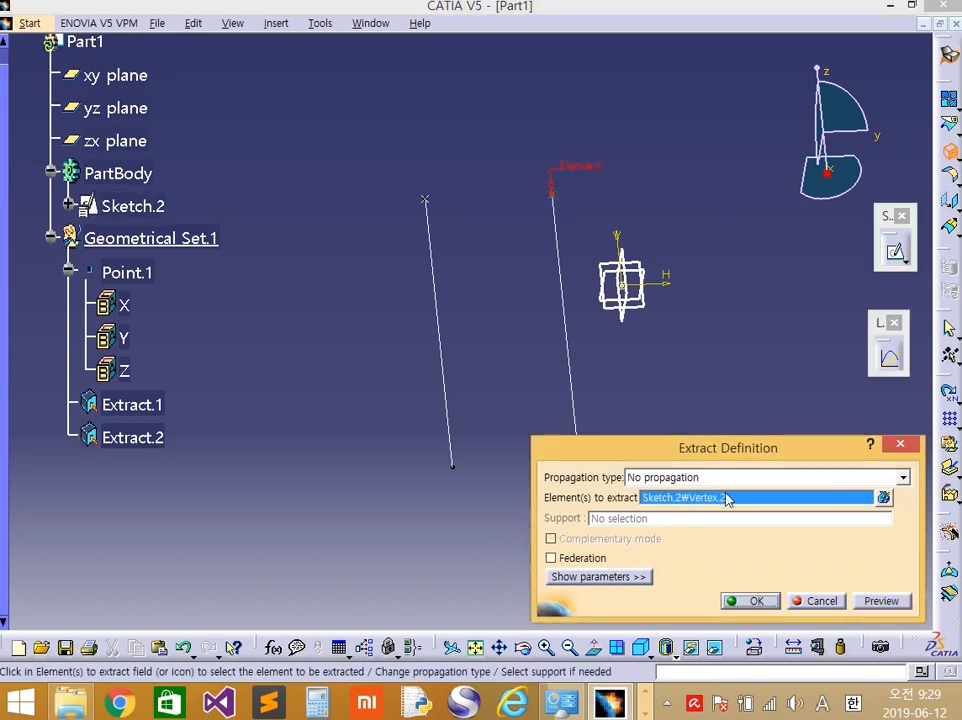
pyautogui.click(752, 601)
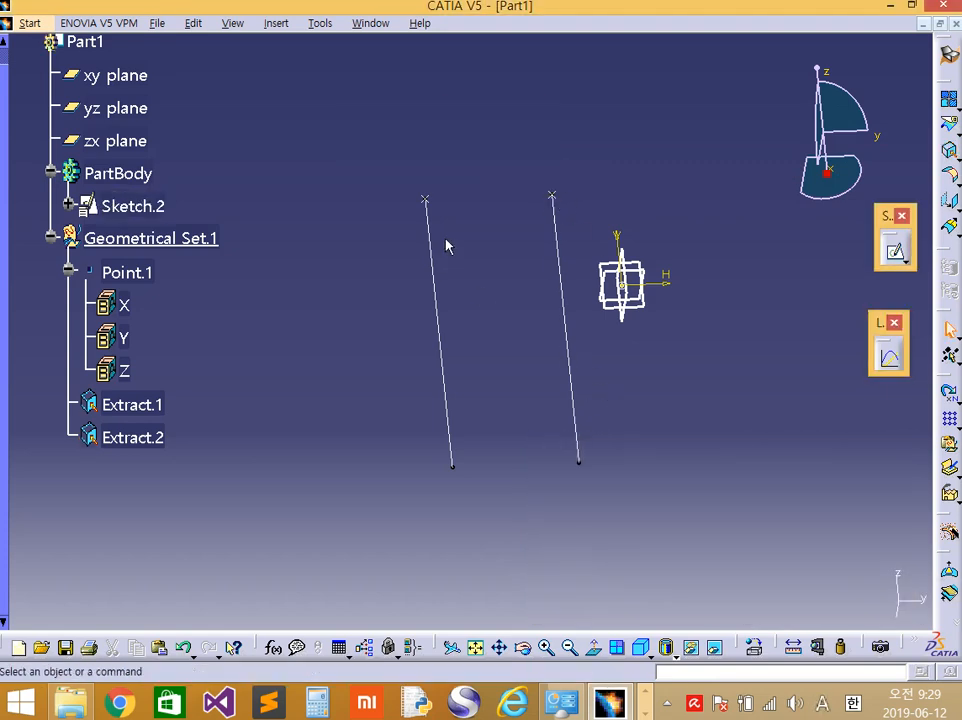
# Examine which points Extract.1 and Extract.2 mark and compare them with the two lines of Sketch.2.
pyautogui.click(153, 436)
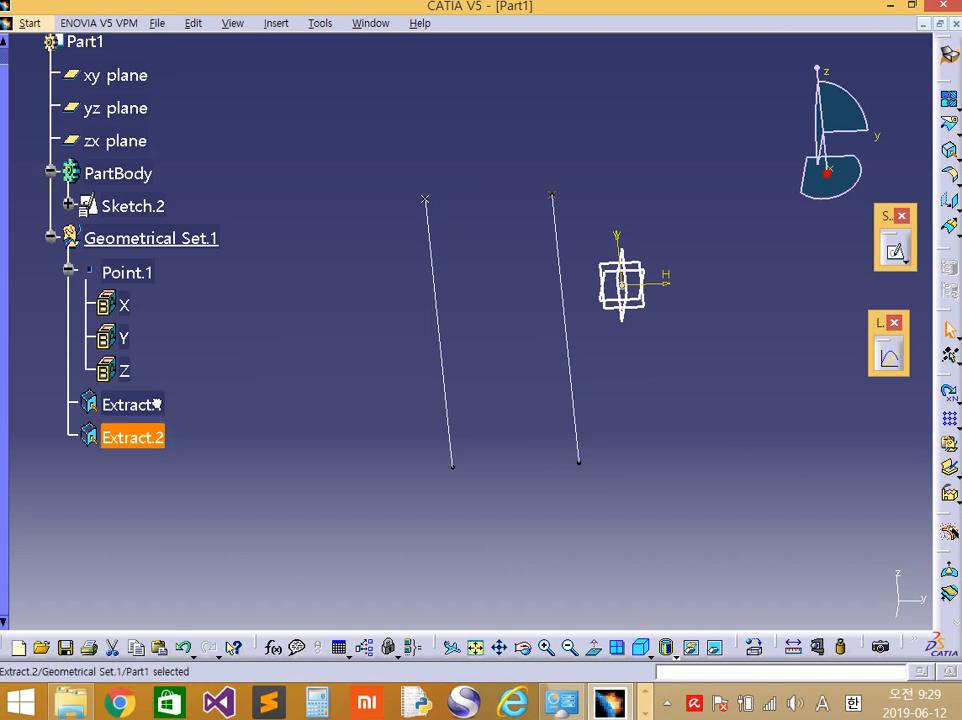
pyautogui.click(157, 405)
pyautogui.keyDown('ctrl'); pyautogui.click(148, 430); pyautogui.keyUp('ctrl')
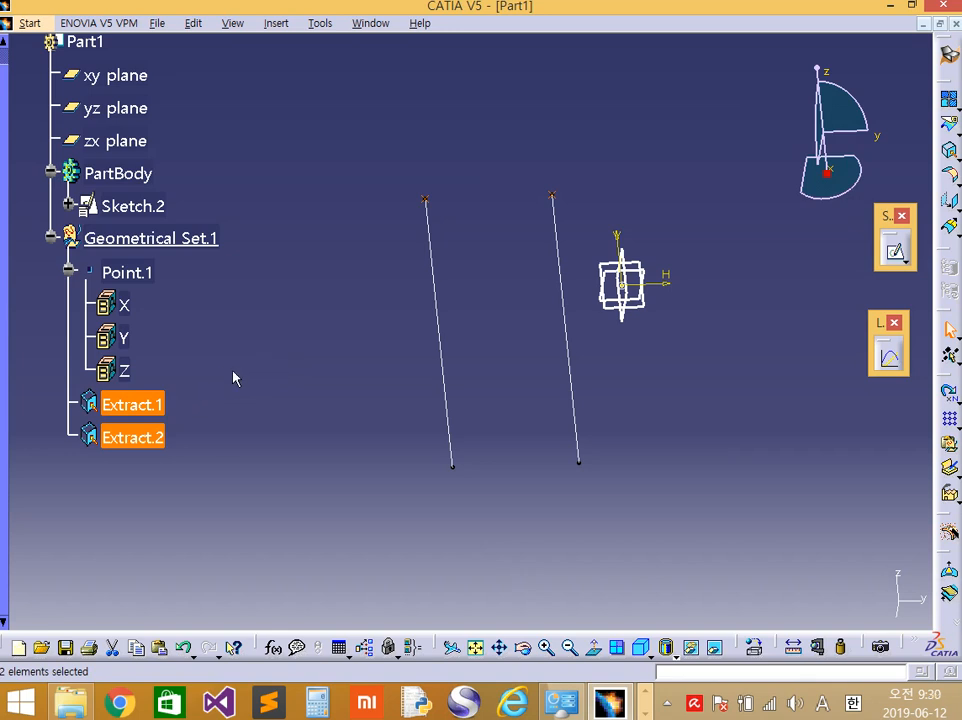
pyautogui.click(187, 391)
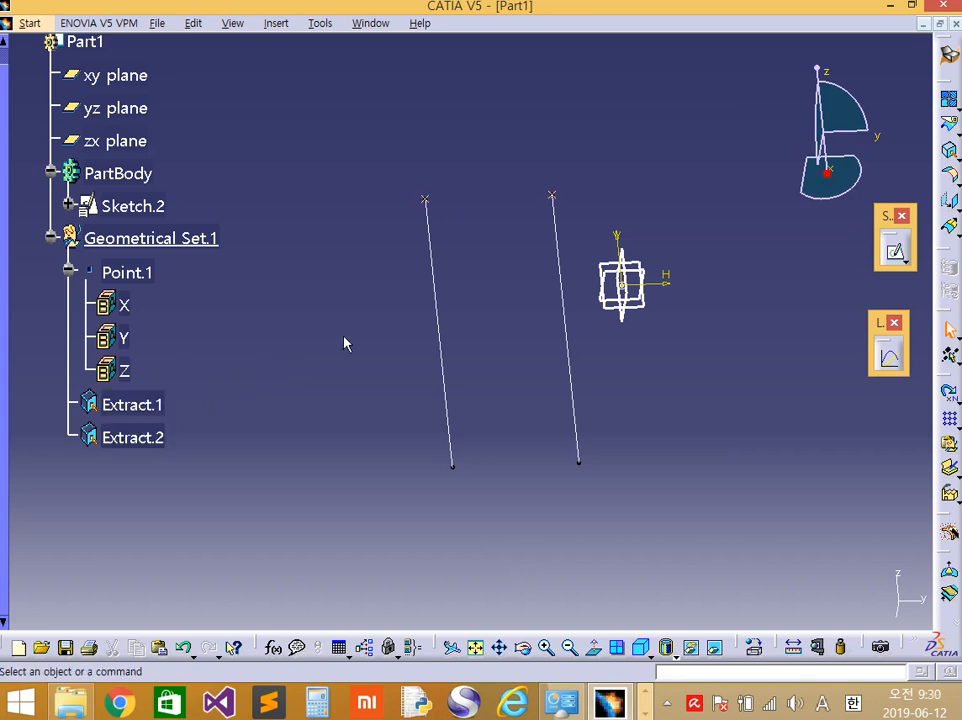
pyautogui.click(426, 245)
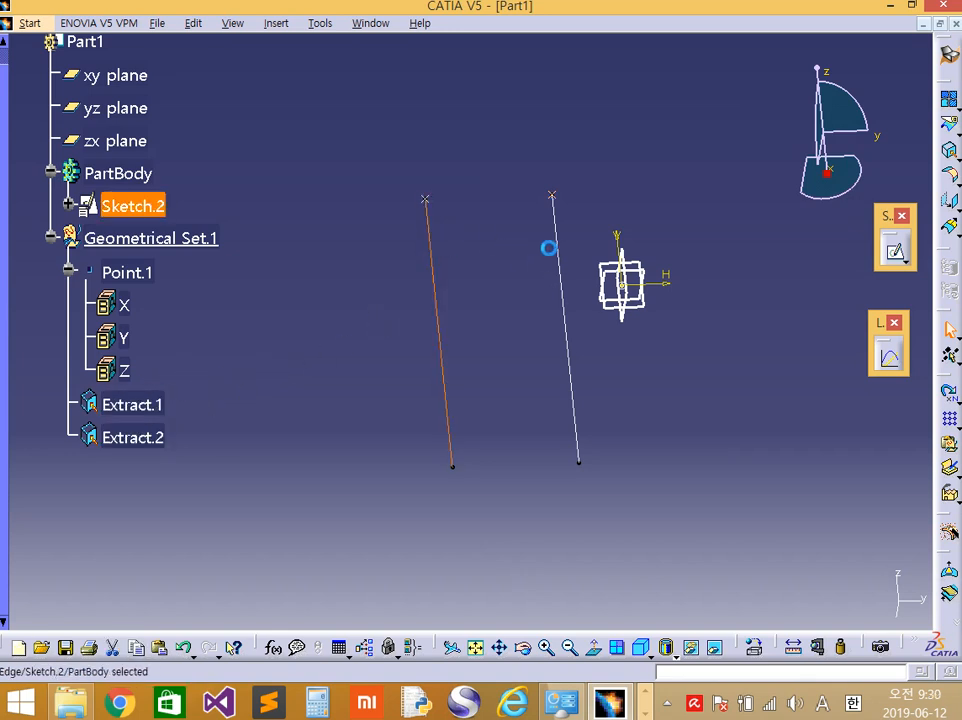
pyautogui.click(556, 252)
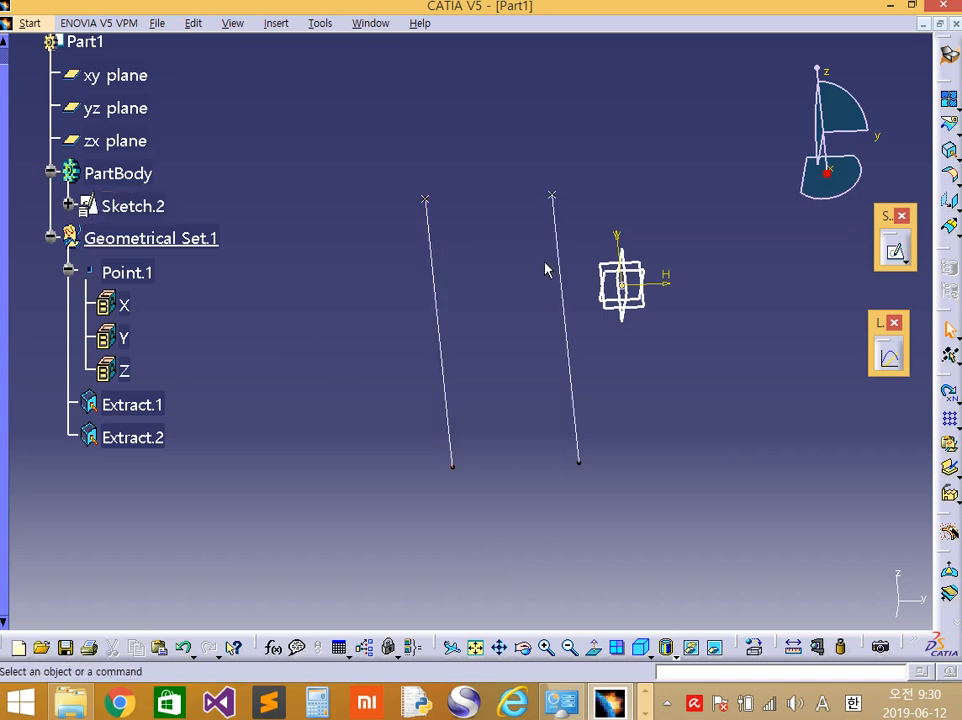
# Reopen Sketch.2, undock the Operation toolbar and shorten the line farther from the origin at its upper end with Trim.
pyautogui.doubleClick(434, 278)
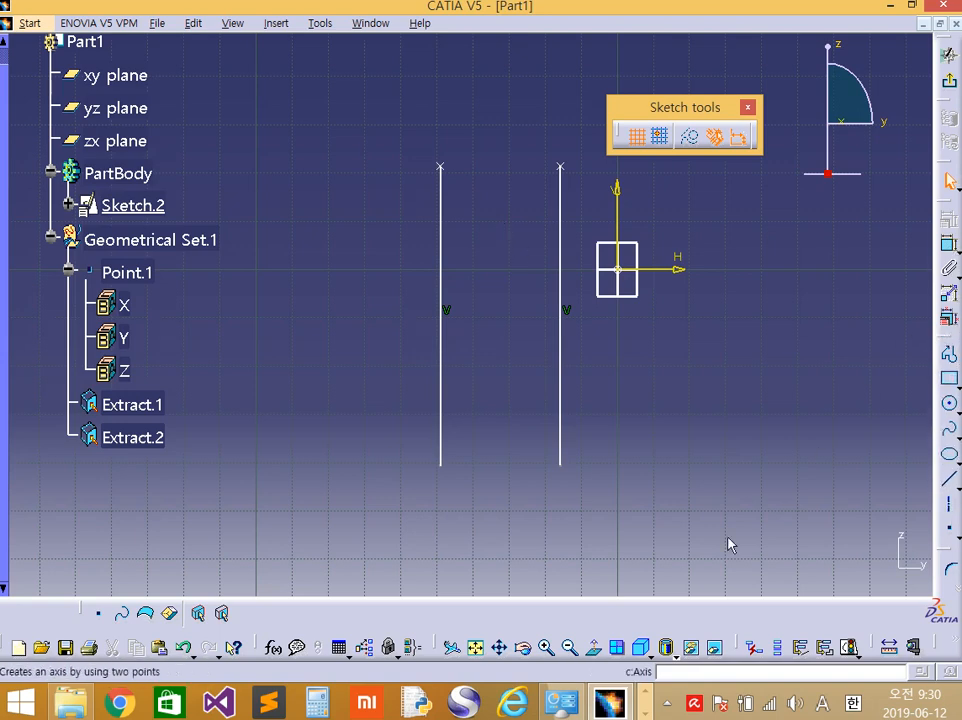
pyautogui.click(956, 273)
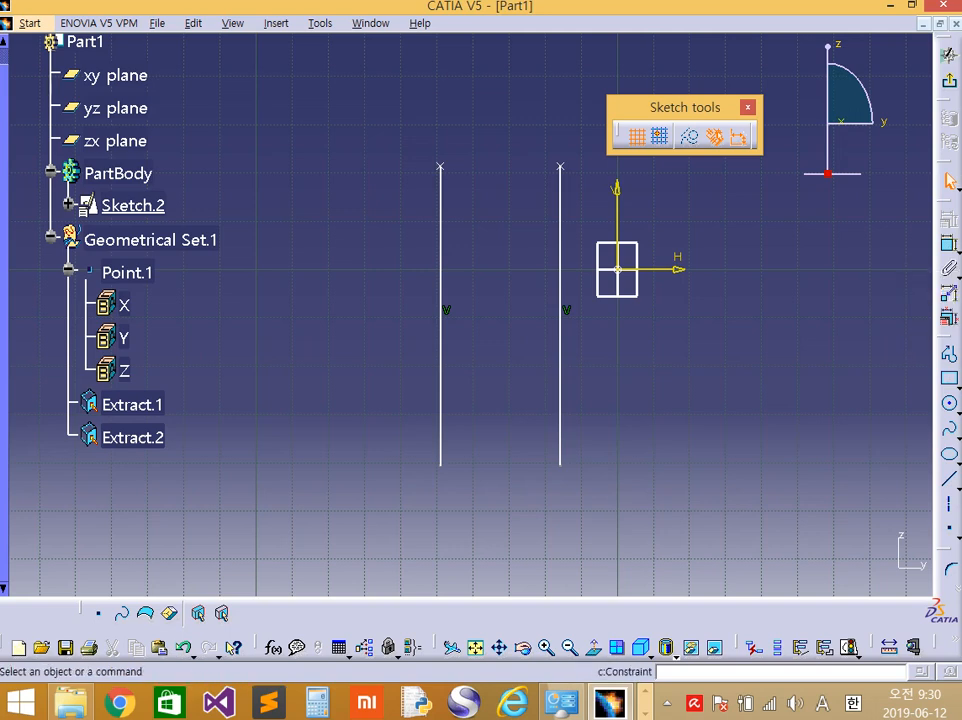
pyautogui.moveTo(949, 550); pyautogui.dragTo(888, 323)
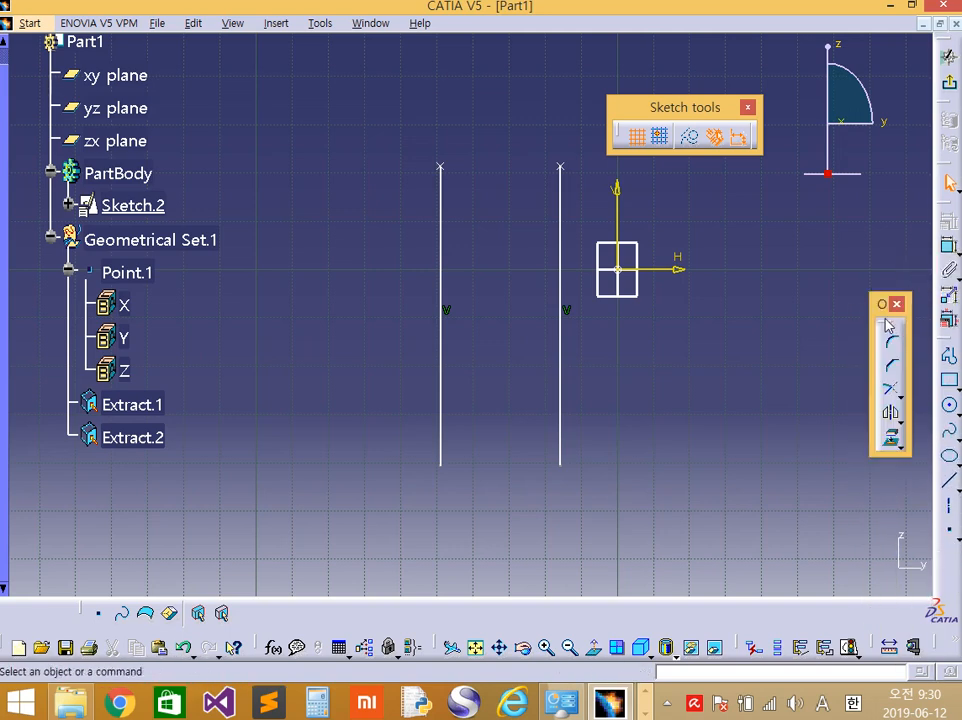
pyautogui.click(895, 392)
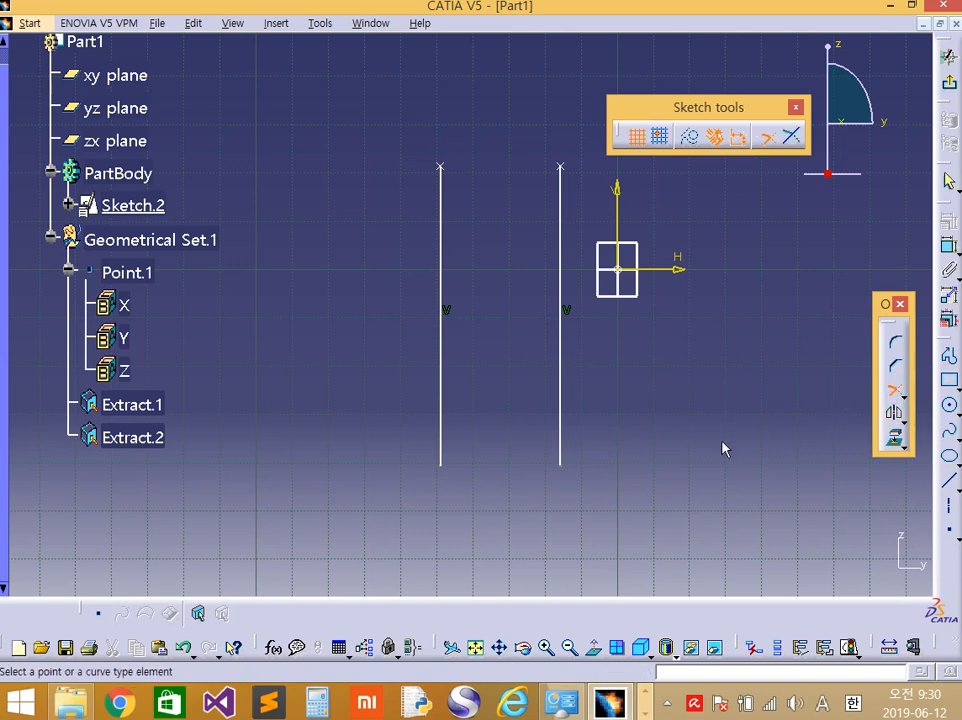
pyautogui.click(446, 424)
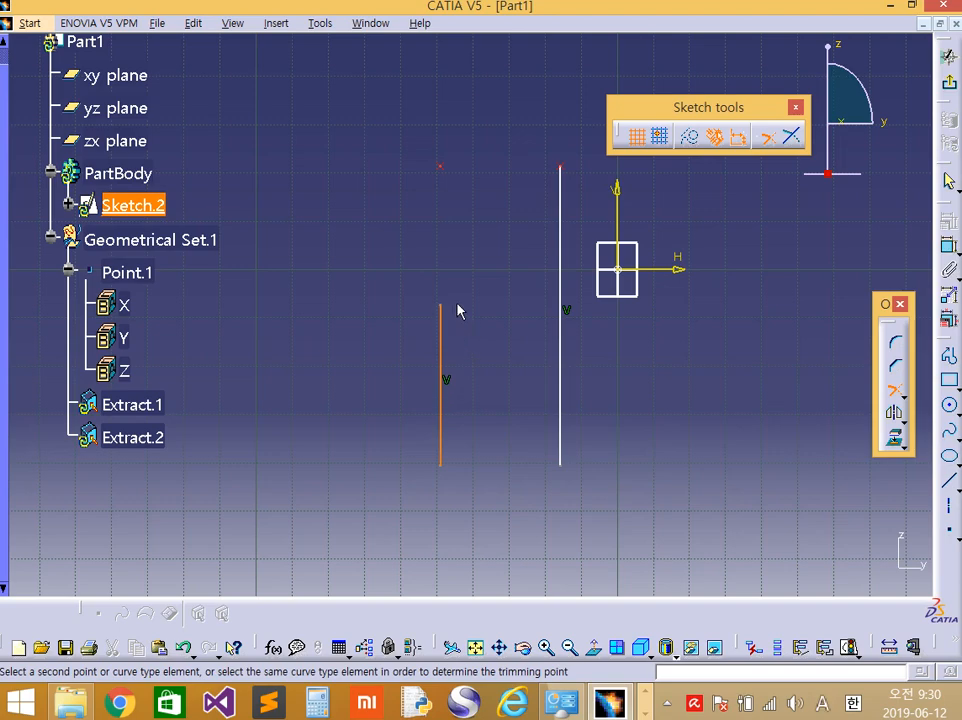
pyautogui.click(456, 303)
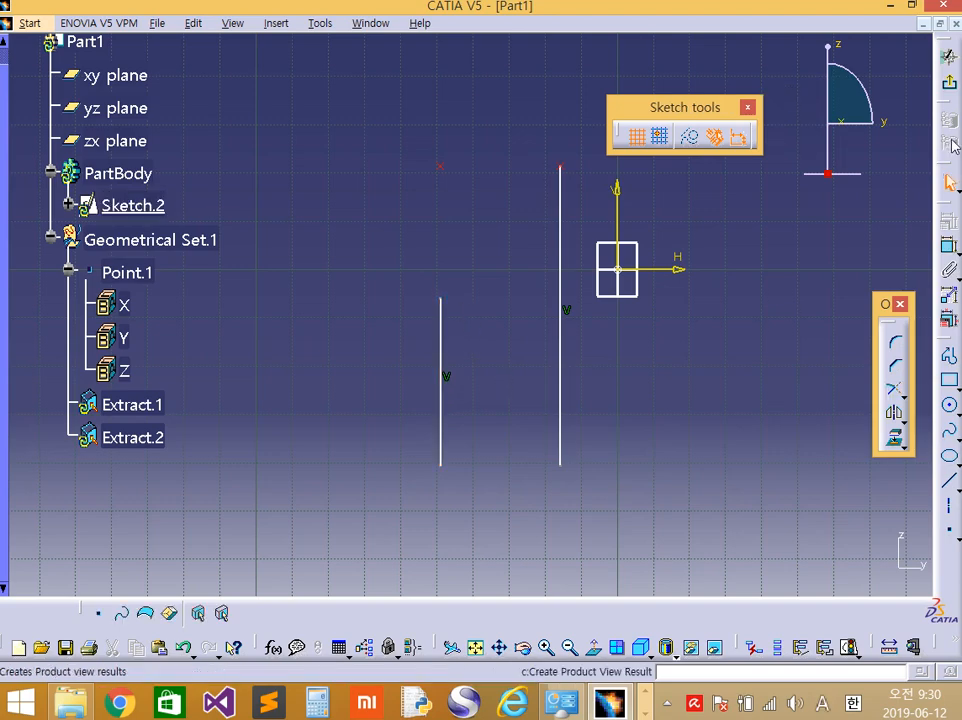
# Exit Sketch.2 and dismiss the update diagnosis without repairing Extract.1.
pyautogui.click(951, 88)
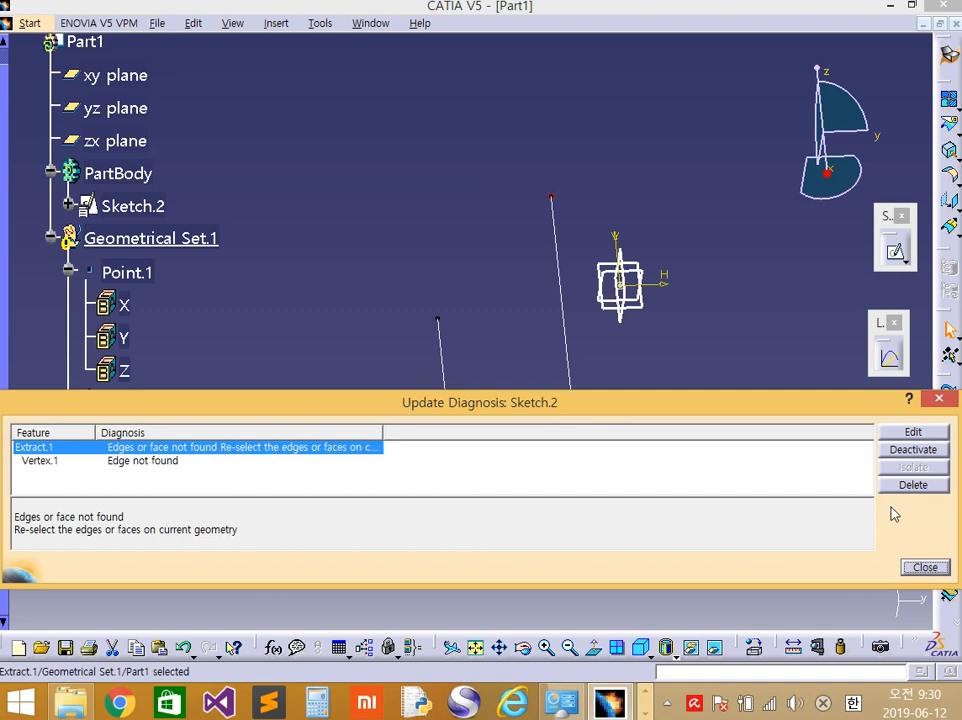
pyautogui.click(922, 567)
pyautogui.click(155, 421)
pyautogui.click(330, 360)
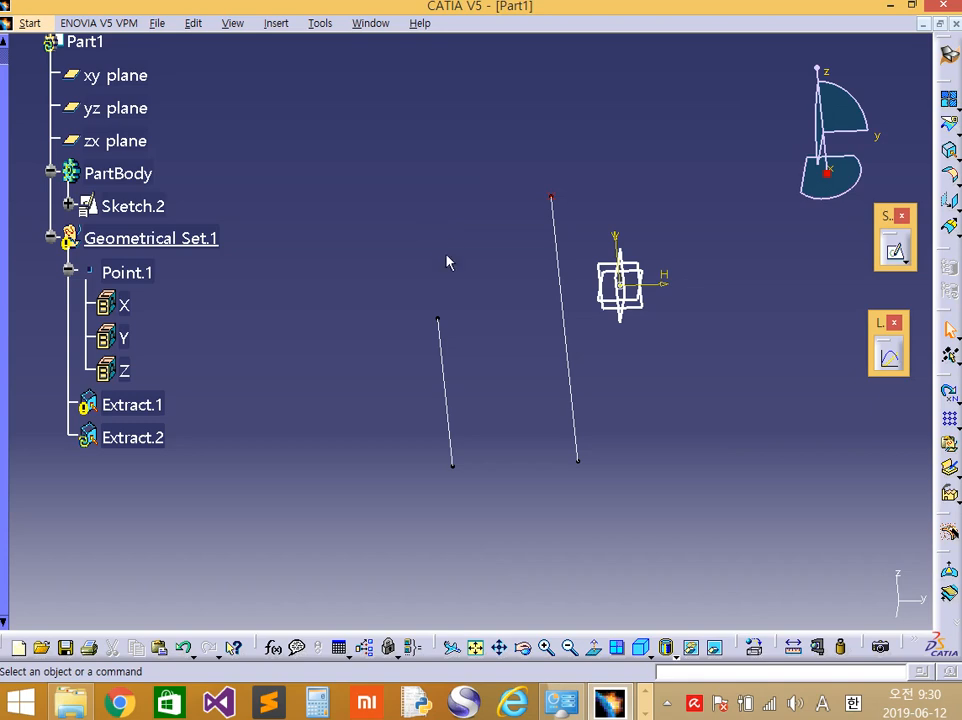
# Try a local update of Extract.1 twice, closing each diagnosis, and run a local update on Extract.2.
pyautogui.rightClick(145, 404)
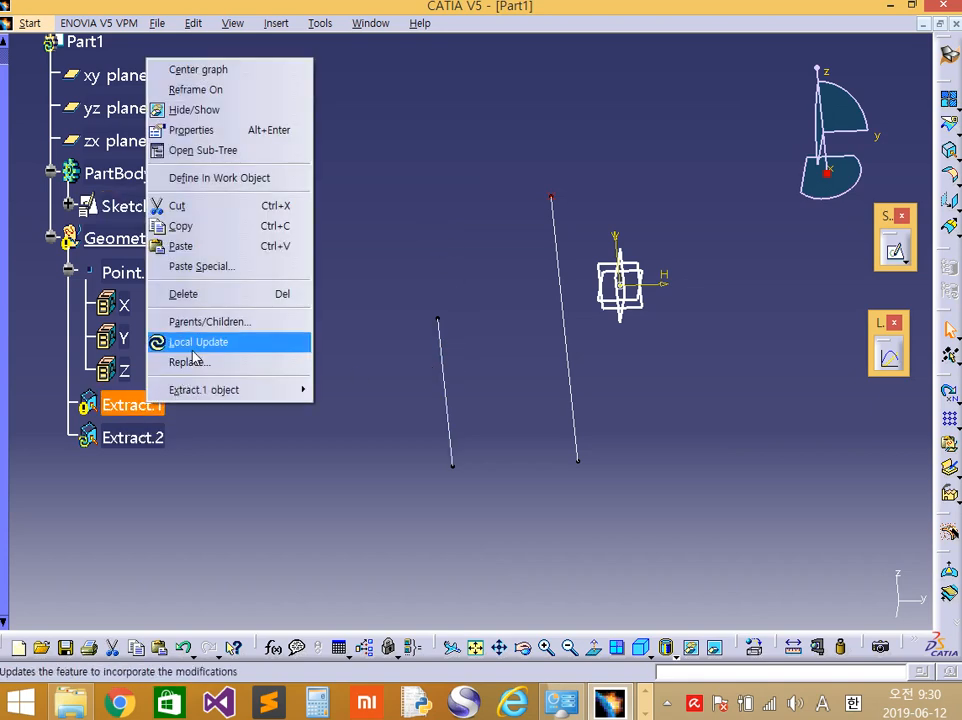
pyautogui.click(220, 345)
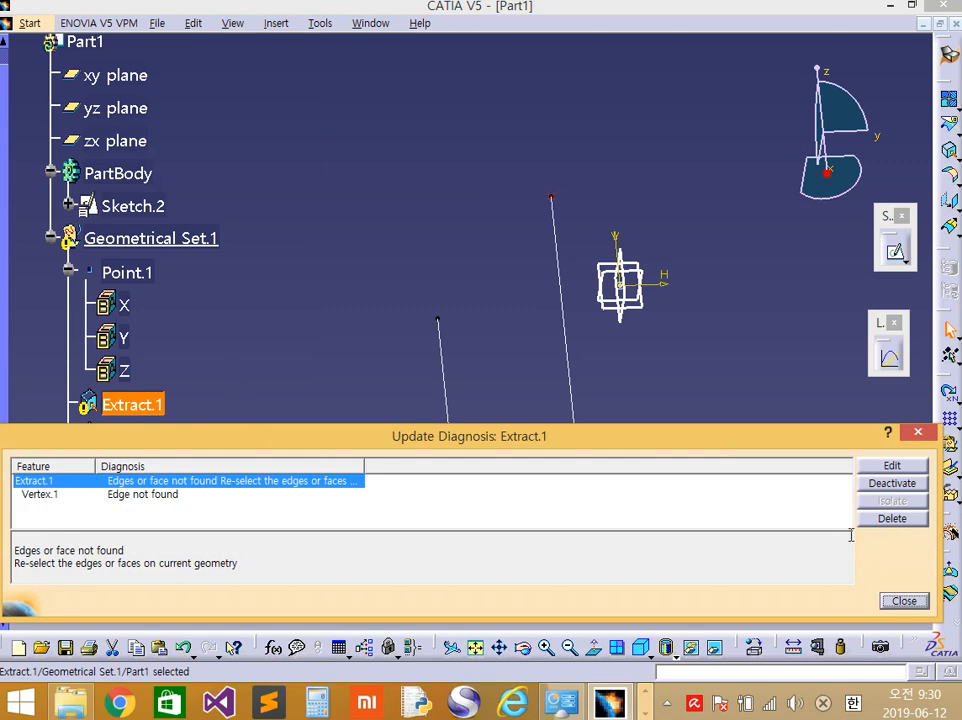
pyautogui.click(903, 601)
pyautogui.click(132, 404)
pyautogui.rightClick(140, 404)
pyautogui.click(200, 340)
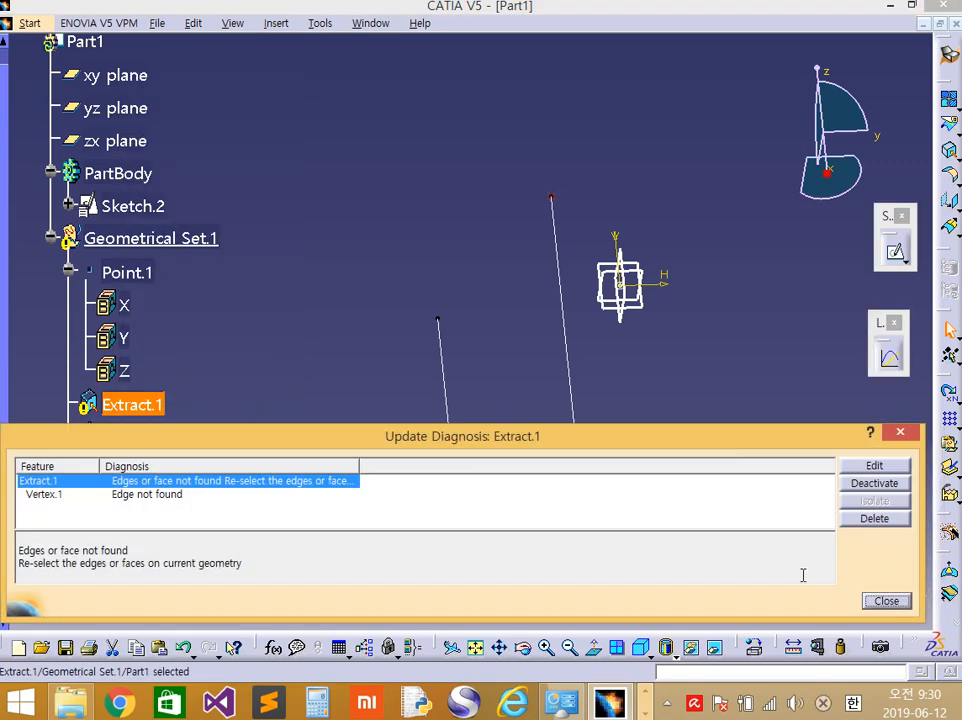
pyautogui.click(885, 599)
pyautogui.rightClick(133, 438)
pyautogui.click(203, 381)
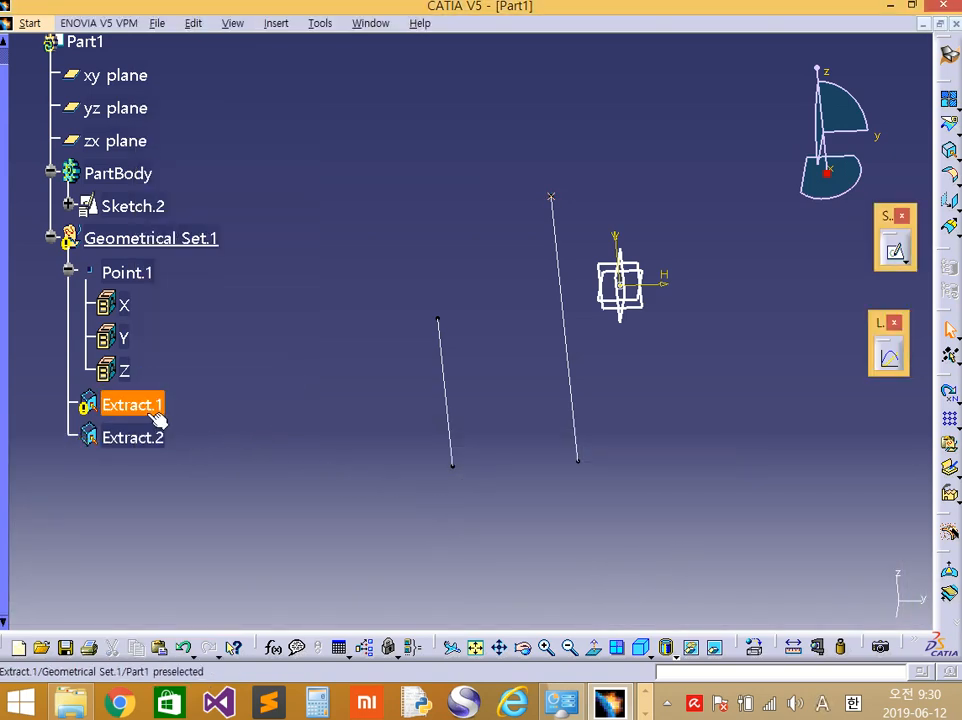
# Reopen Sketch.2, undock the Tools toolbar and create an output feature from the shortened line.
pyautogui.click(158, 404)
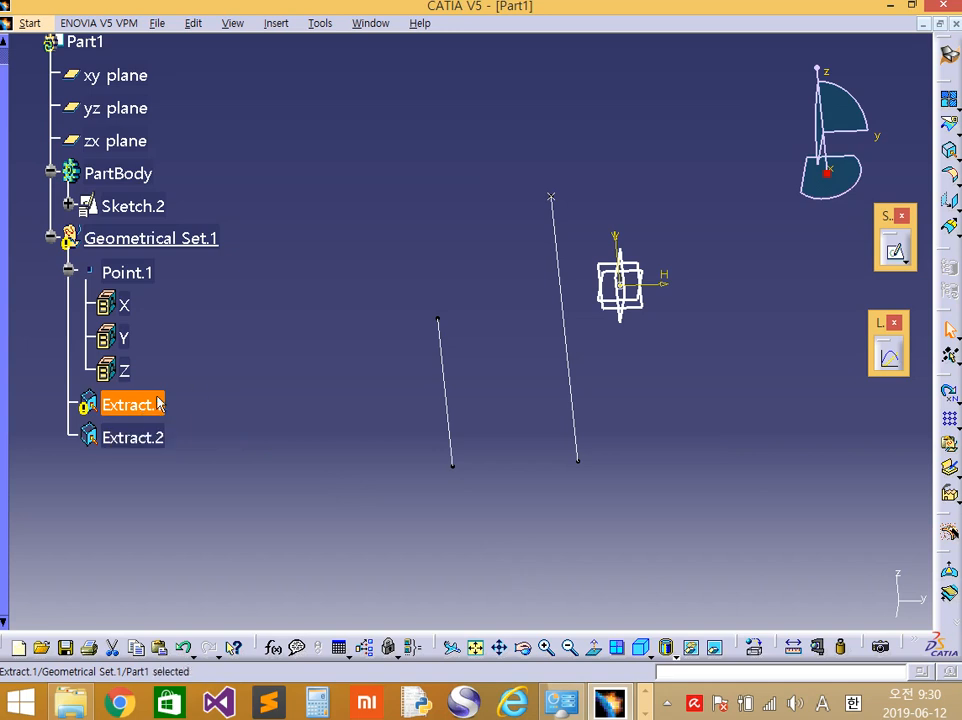
pyautogui.click(300, 353)
pyautogui.click(443, 372)
pyautogui.doubleClick(443, 372)
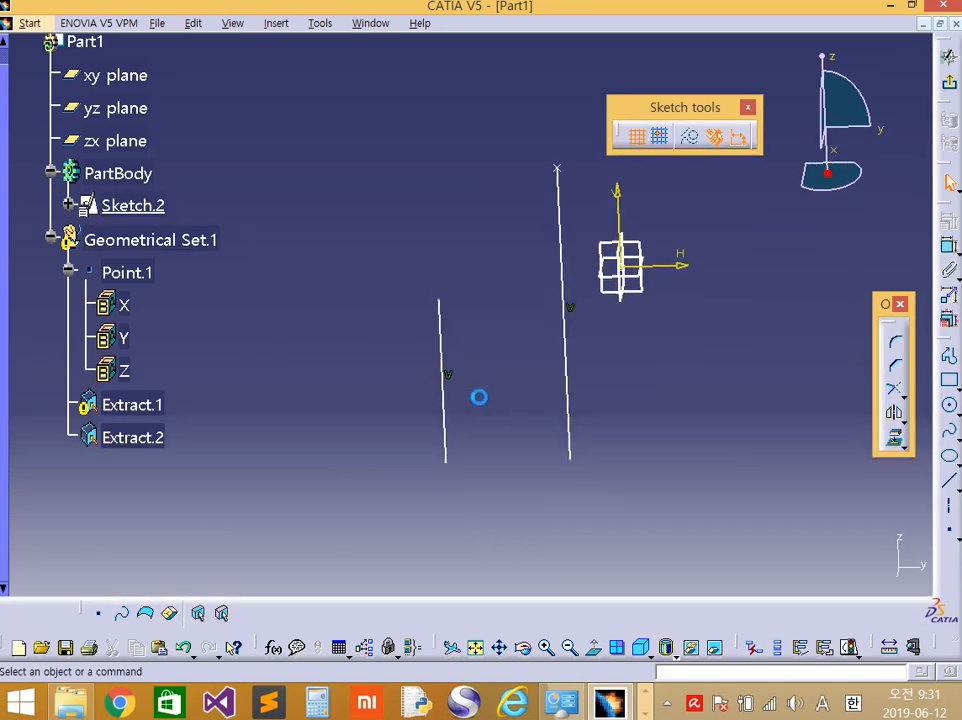
pyautogui.click(446, 350)
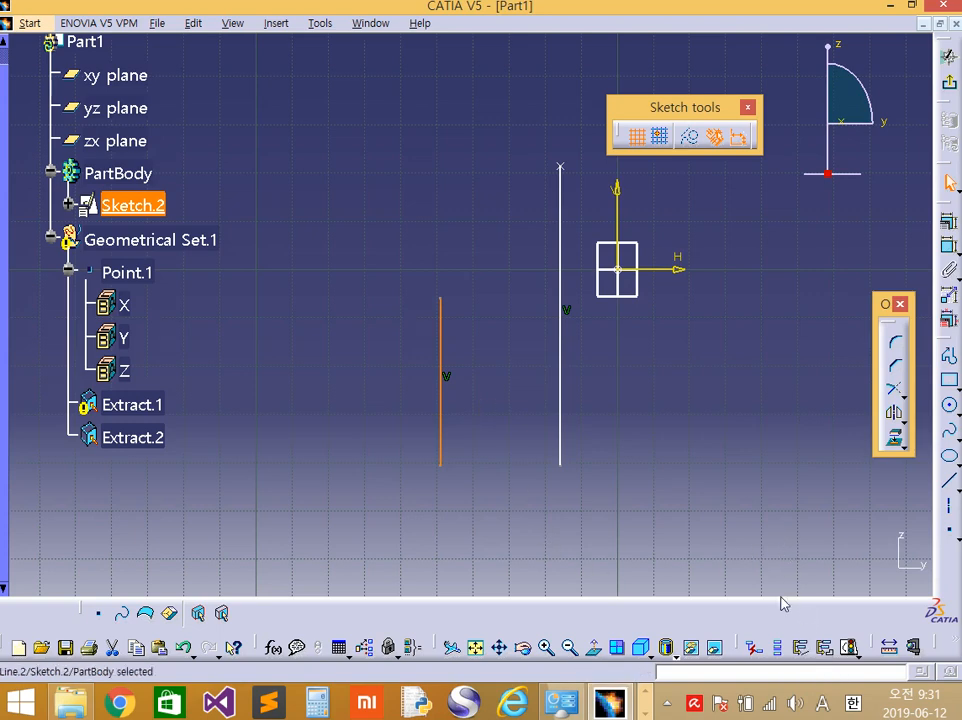
pyautogui.moveTo(745, 648); pyautogui.dragTo(372, 583)
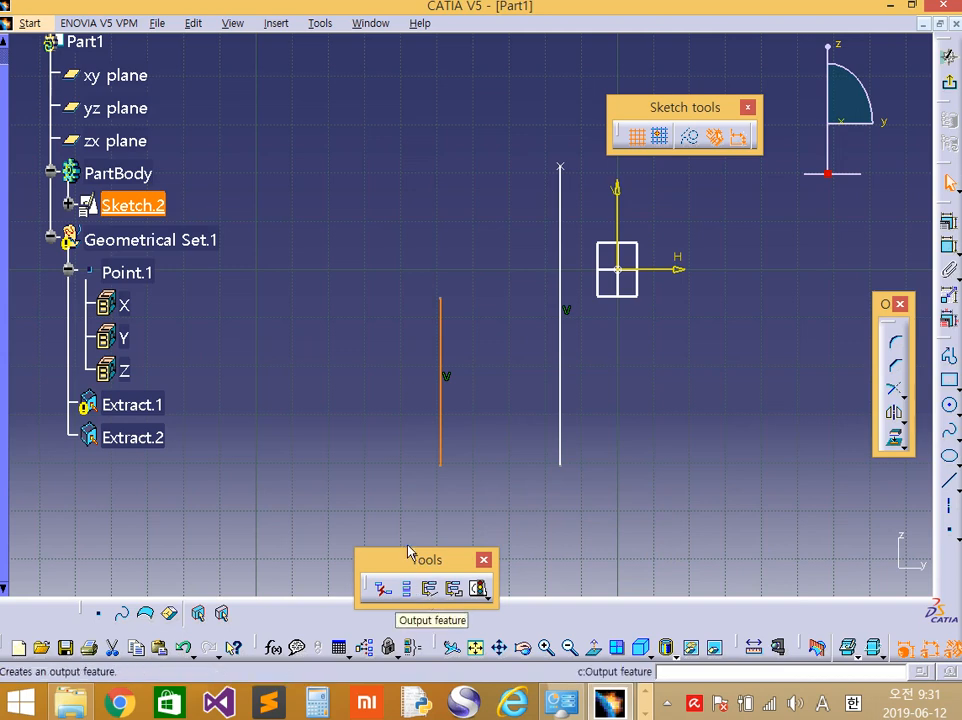
pyautogui.click(367, 455)
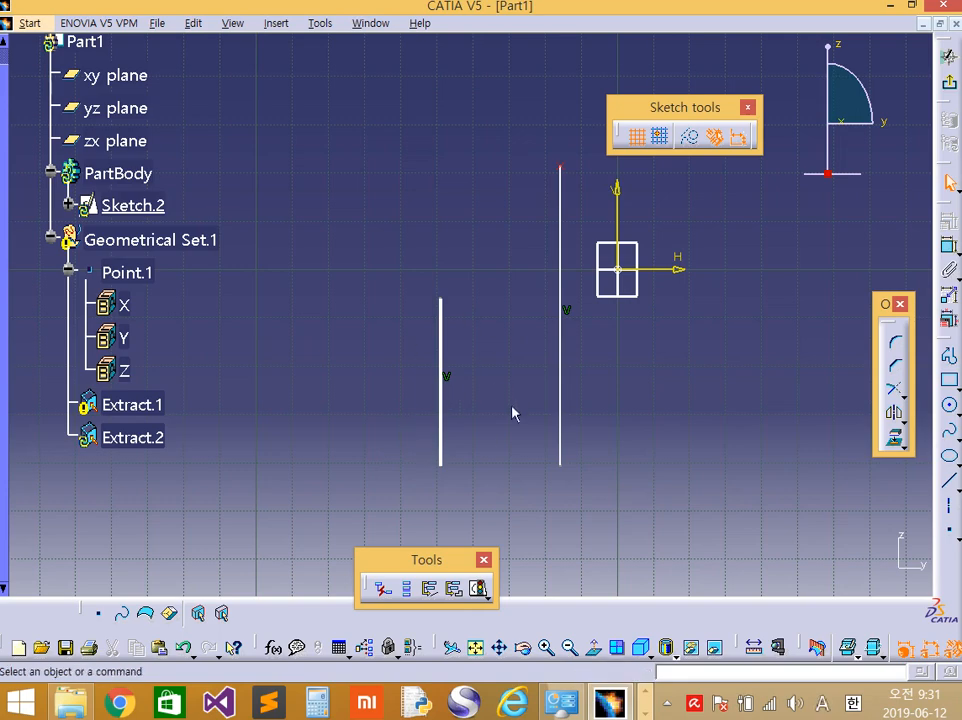
# Exit Sketch.2, close the update diagnosis and delete the broken Extract.1.
pyautogui.click(949, 84)
pyautogui.click(881, 567)
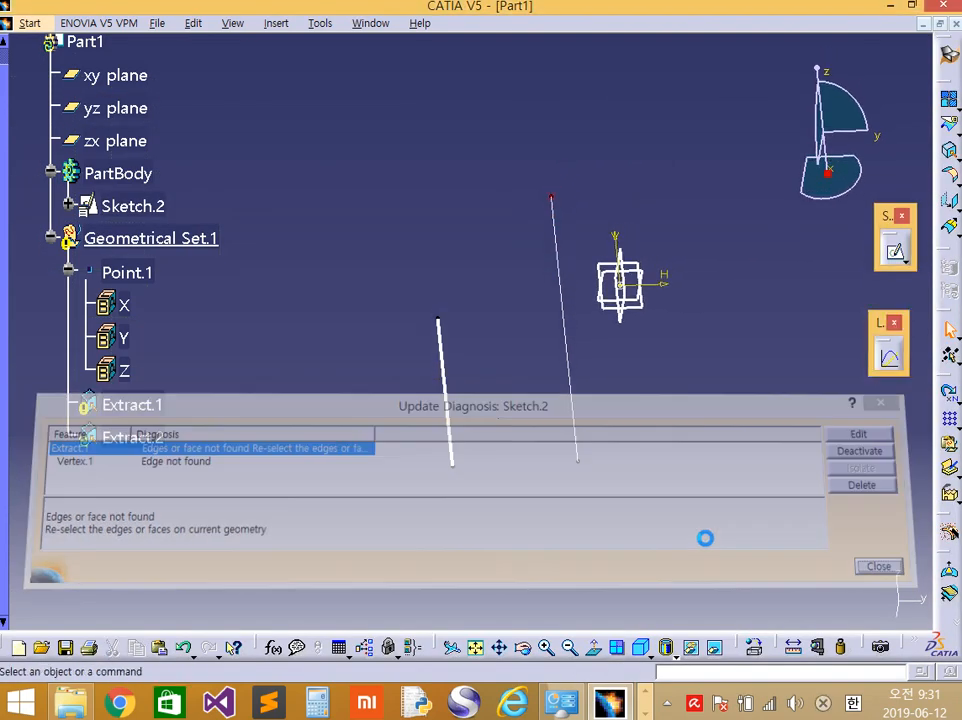
pyautogui.click(158, 405)
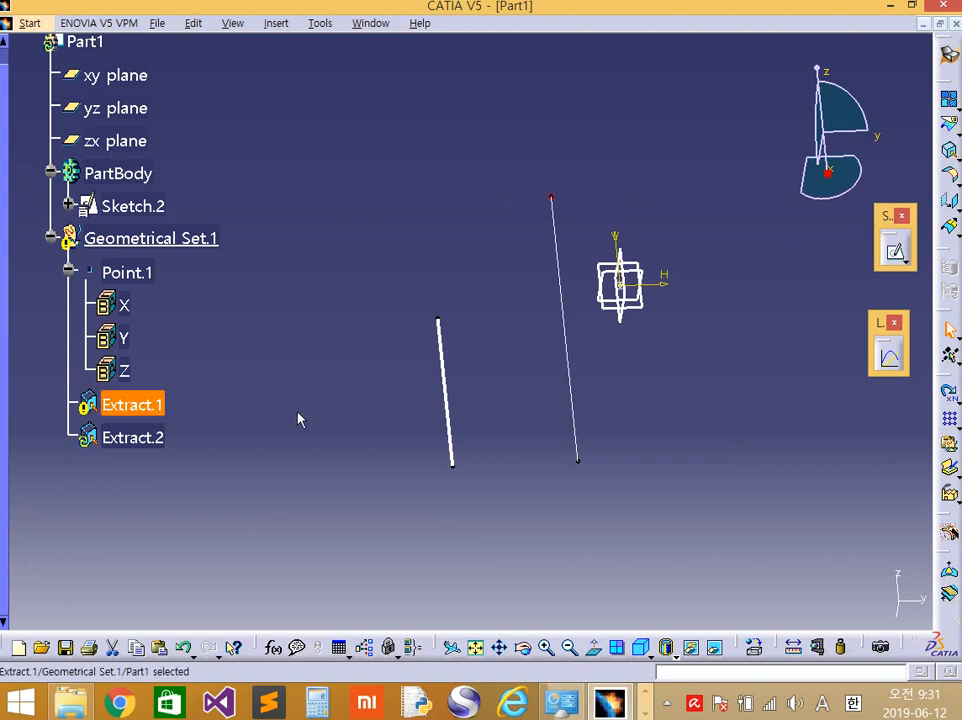
pyautogui.press('Delete')
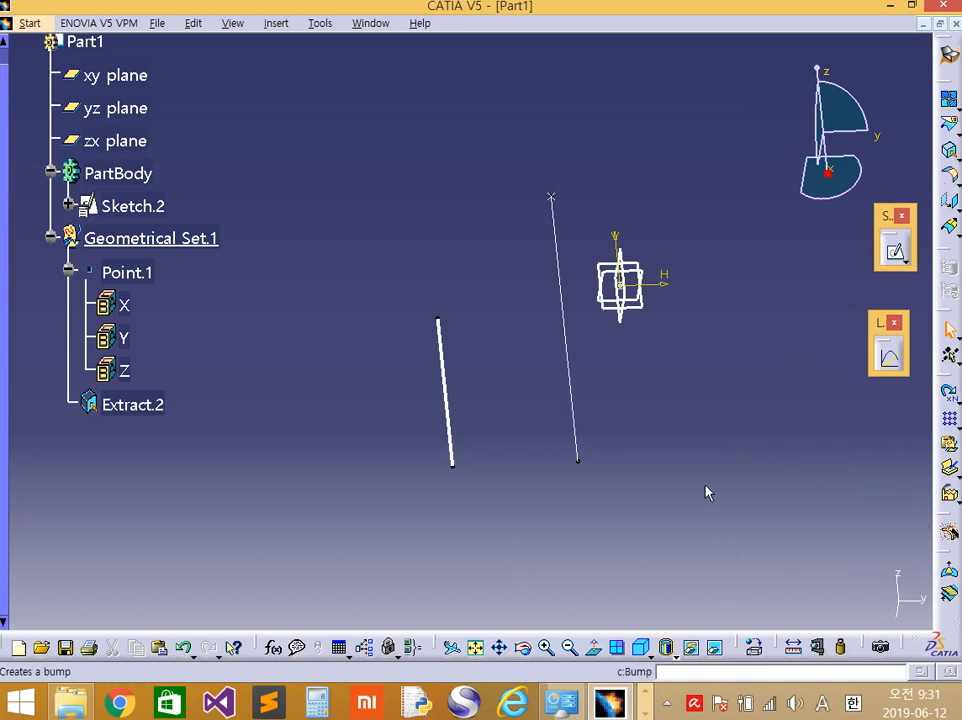
# Undock the developed shapes, advanced surfaces and replication toolbars into the viewing area and close the volumes toolbar.
pyautogui.moveTo(949, 551); pyautogui.dragTo(835, 262)
pyautogui.moveTo(950, 548); pyautogui.dragTo(777, 222)
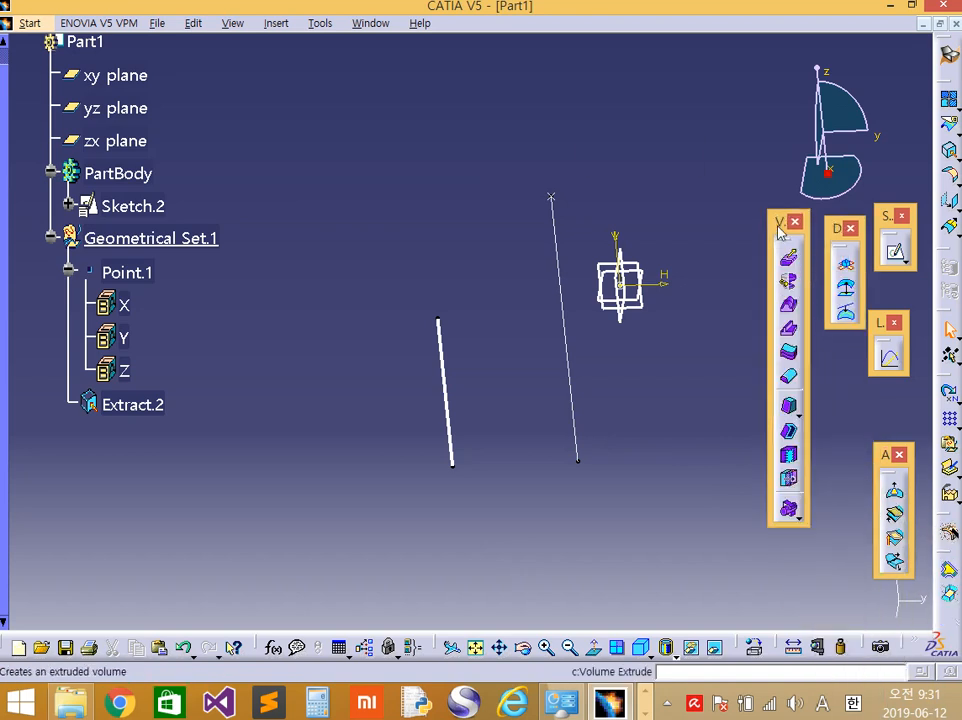
pyautogui.click(796, 222)
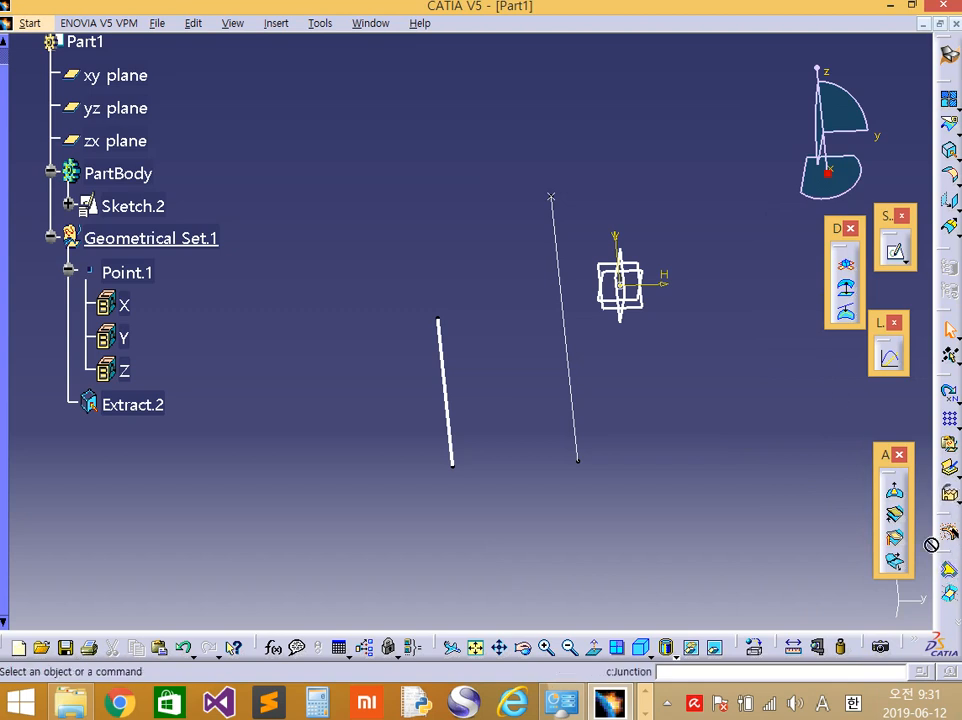
pyautogui.moveTo(945, 555); pyautogui.dragTo(820, 455)
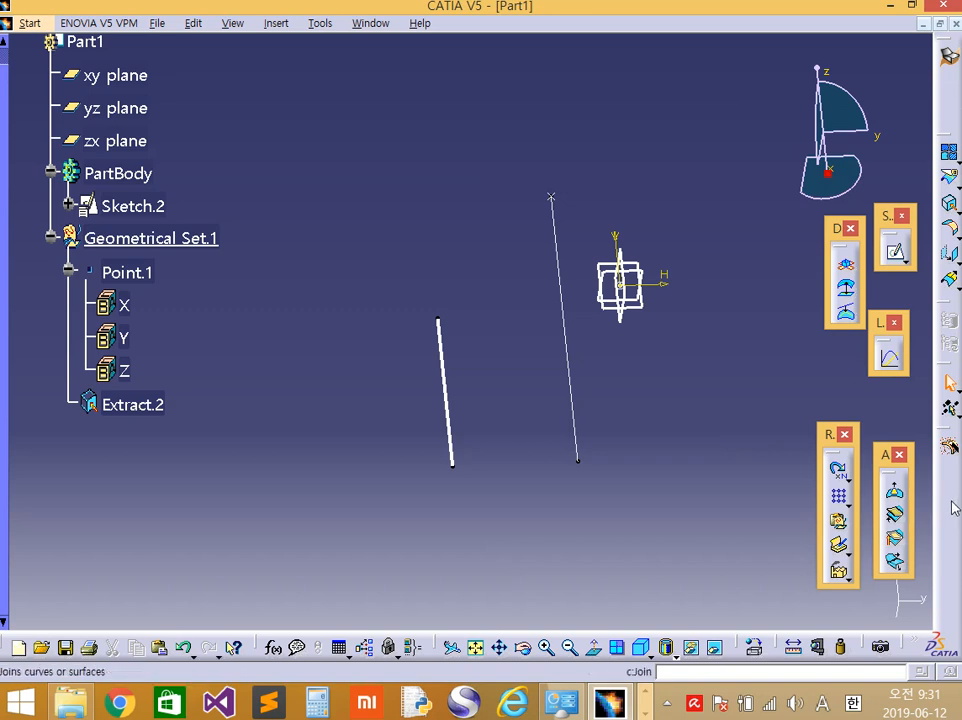
# Dock the hidden toolbars above the viewing area and float the analysis toolbar beside the other floating ones.
pyautogui.moveTo(912, 640)
pyautogui.mouseDown()
pyautogui.moveTo(658, 551)
pyautogui.moveTo(487, 516)
pyautogui.mouseUp()
pyautogui.moveTo(616, 501); pyautogui.dragTo(143, 30)
pyautogui.click(777, 644)
pyautogui.moveTo(904, 638); pyautogui.dragTo(690, 58)
pyautogui.moveTo(912, 650); pyautogui.dragTo(730, 414)
pyautogui.moveTo(720, 352); pyautogui.dragTo(730, 45)
pyautogui.moveTo(724, 560); pyautogui.dragTo(660, 560)
pyautogui.moveTo(700, 527); pyautogui.dragTo(782, 47)
pyautogui.moveTo(913, 642); pyautogui.dragTo(717, 544)
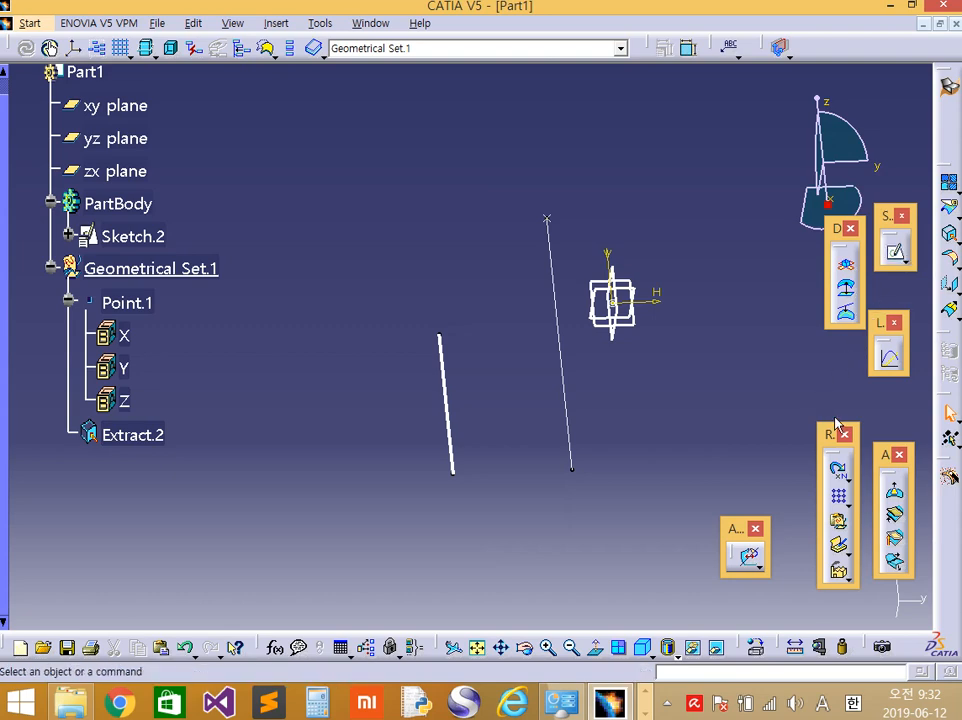
pyautogui.moveTo(753, 533); pyautogui.dragTo(830, 366)
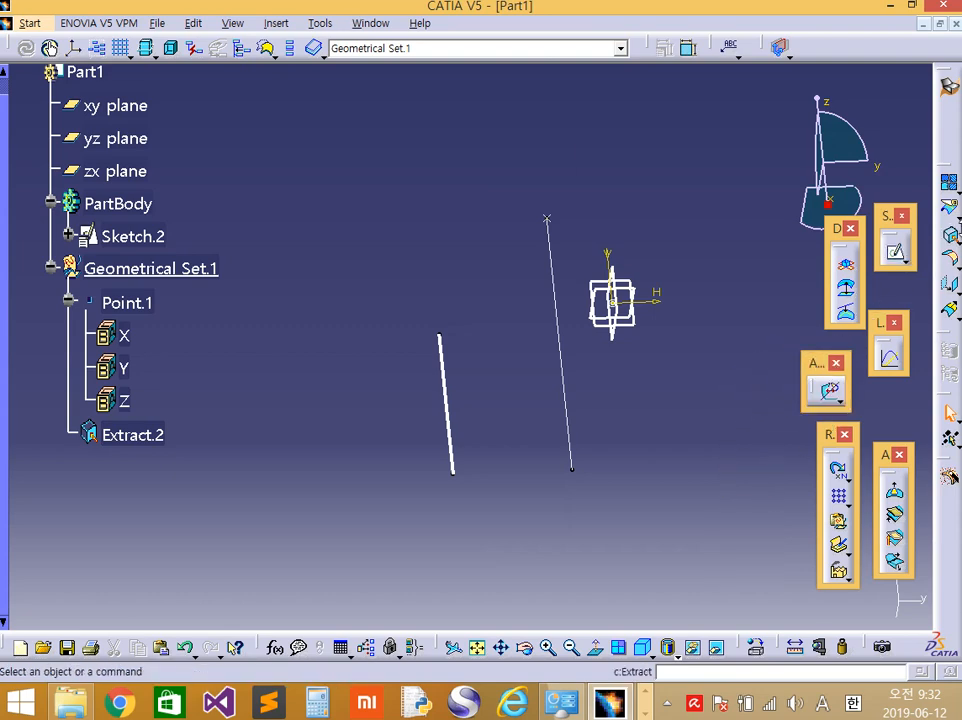
# Extract the upper vertex of the output line as a separate point with No propagation.
pyautogui.press('Return')
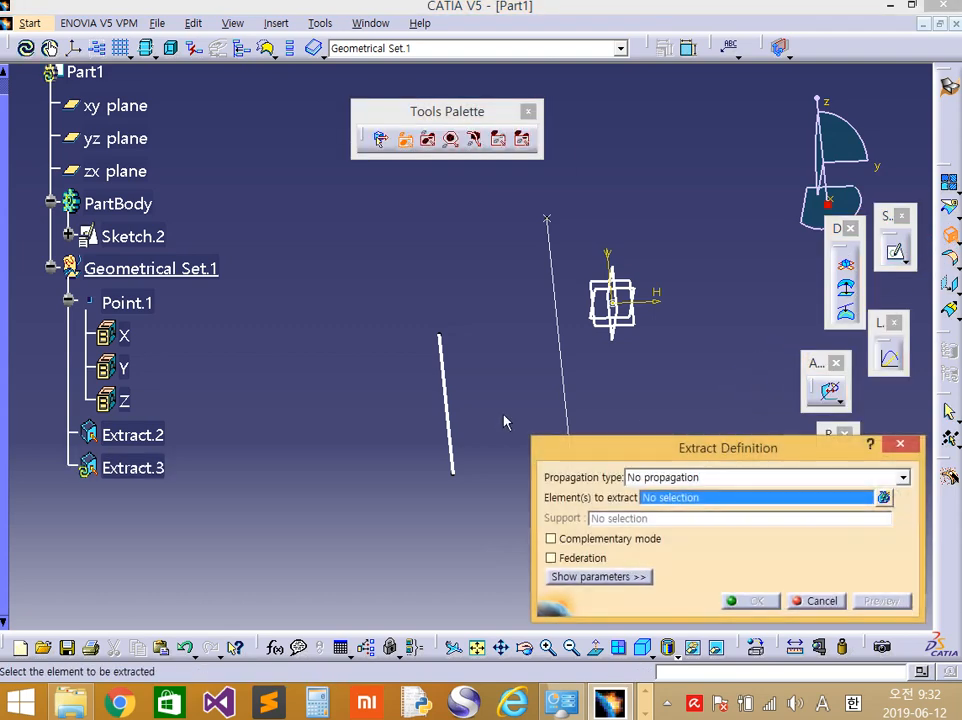
pyautogui.click(447, 339)
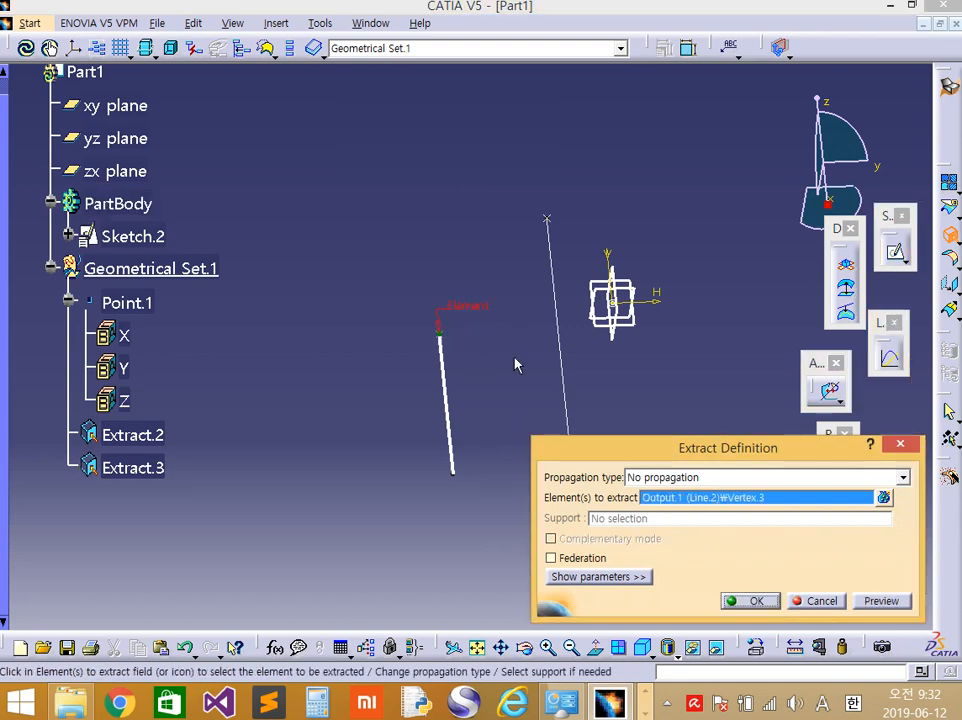
pyautogui.click(757, 601)
# Change the point symbol of Extract.3 to the circled marker in its graphic properties.
pyautogui.click(150, 468)
pyautogui.rightClick(132, 464)
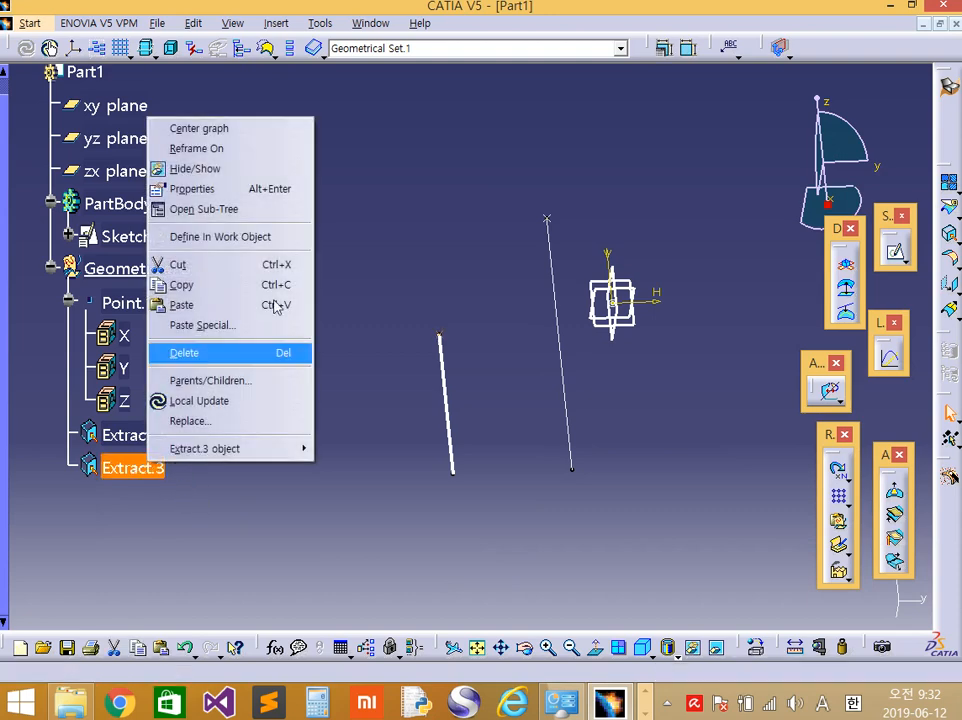
pyautogui.click(264, 189)
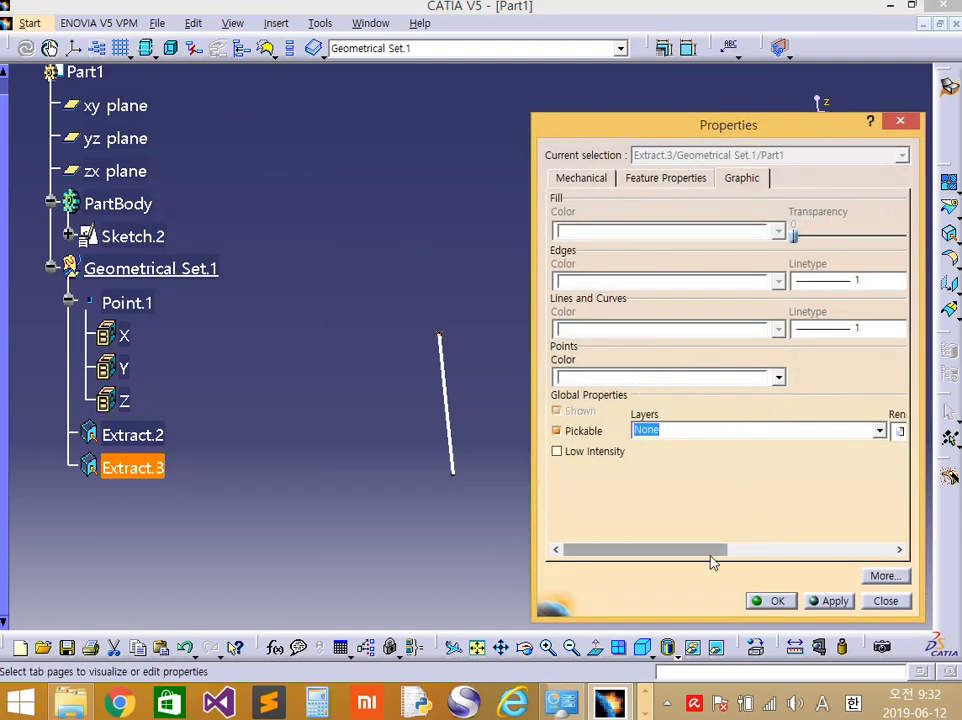
pyautogui.moveTo(714, 551); pyautogui.dragTo(827, 551)
pyautogui.click(808, 380)
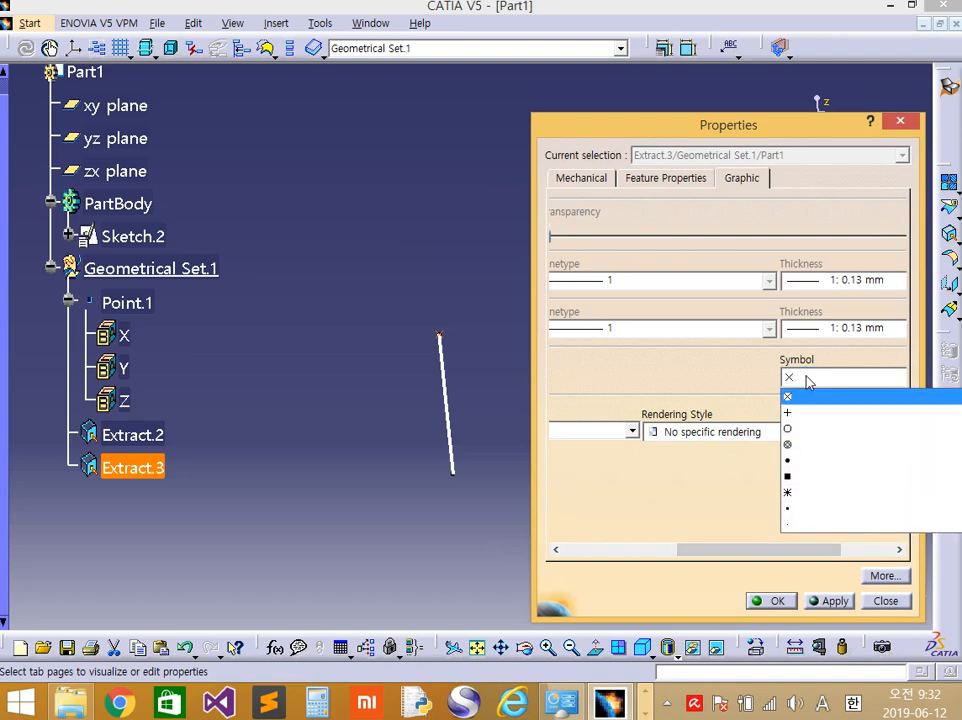
pyautogui.click(807, 442)
pyautogui.click(771, 600)
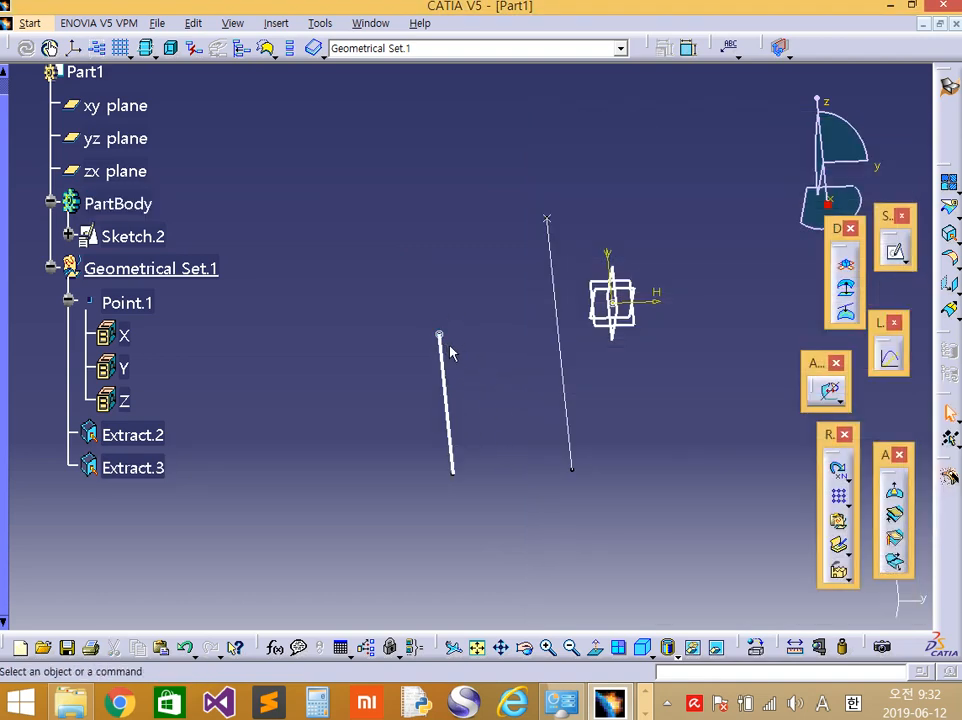
# In Sketch.2, extend the thick output line up to the level of the neighbouring line's upper end with Trim, and exit the sketch.
pyautogui.doubleClick(455, 422)
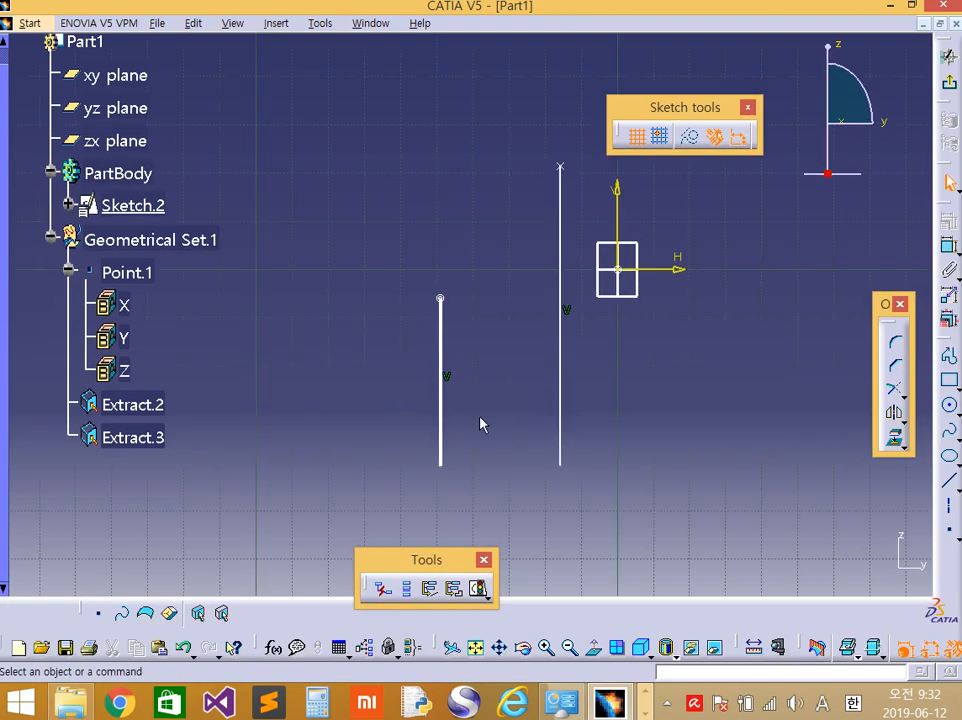
pyautogui.click(949, 83)
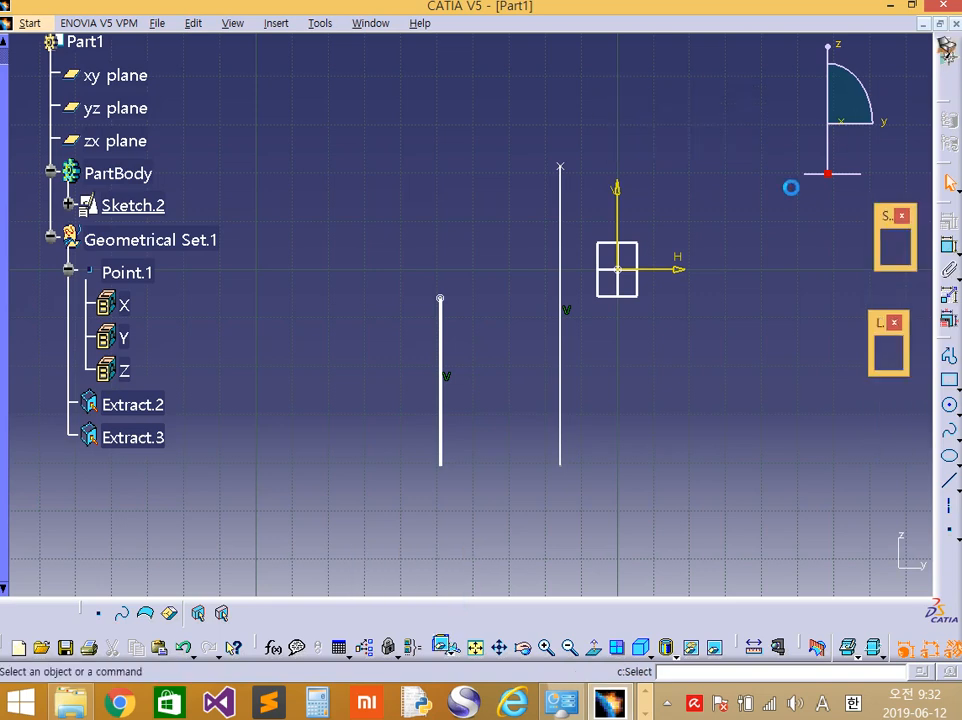
pyautogui.doubleClick(455, 415)
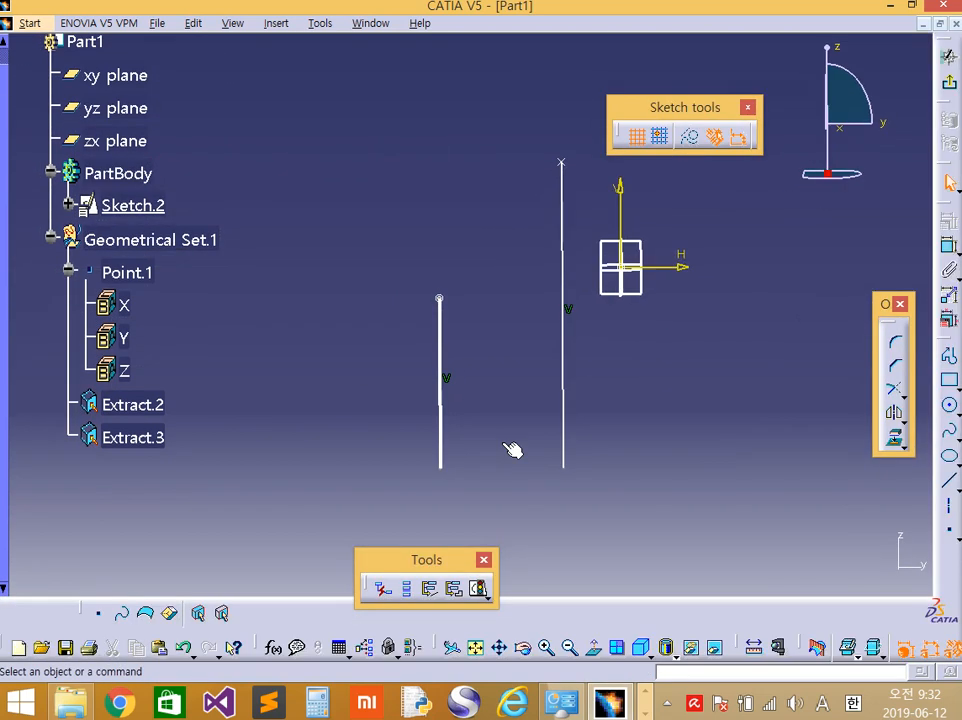
pyautogui.click(893, 389)
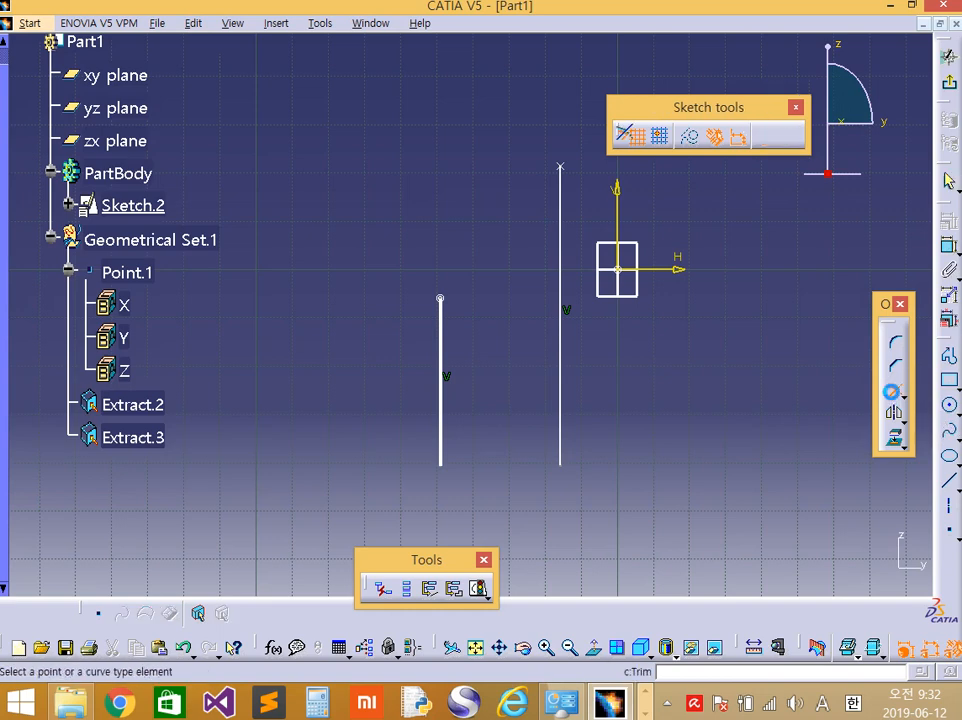
pyautogui.click(443, 405)
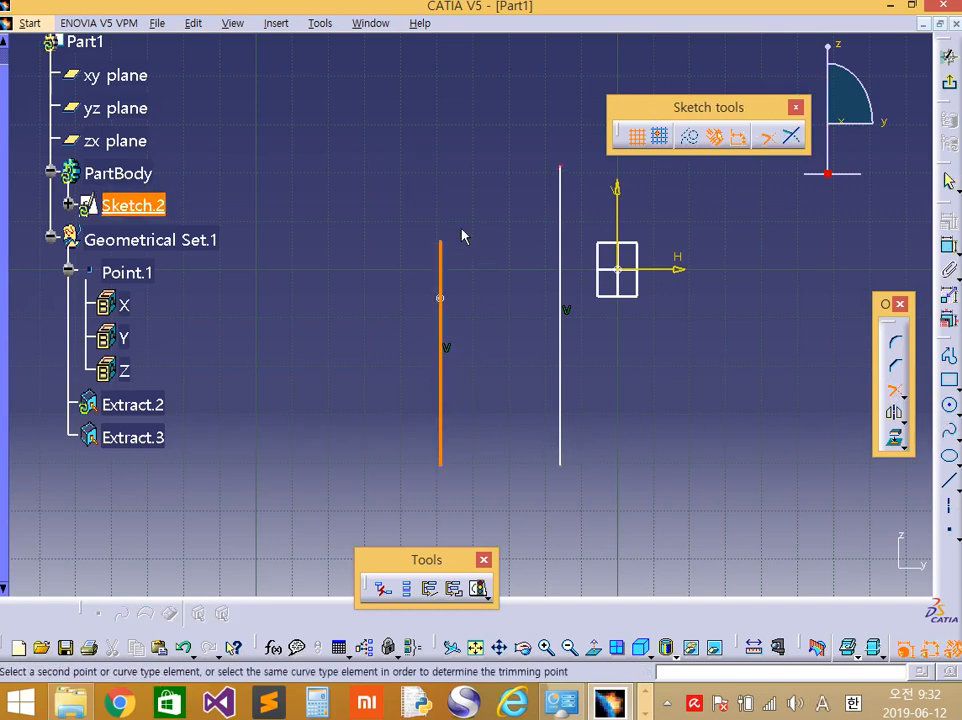
pyautogui.click(483, 200)
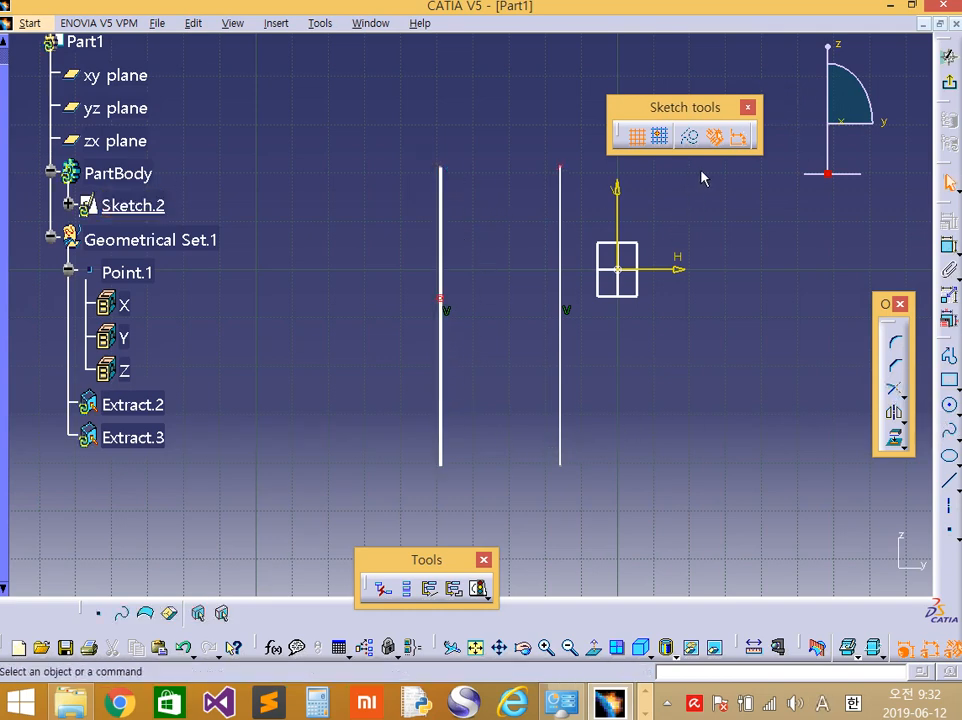
pyautogui.click(949, 56)
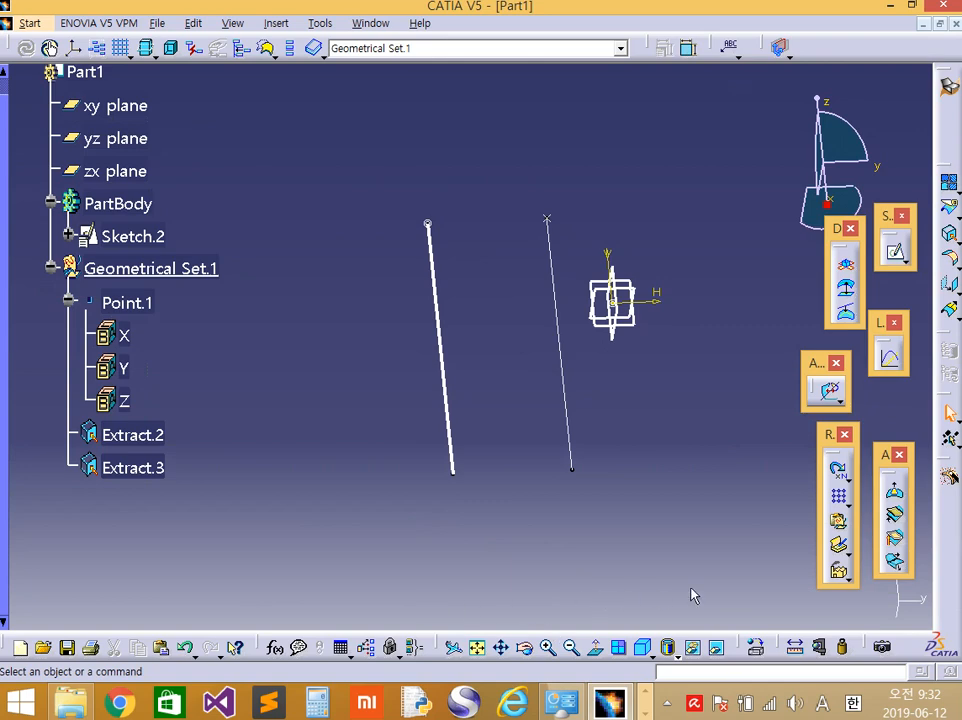
pyautogui.doubleClick(445, 345)
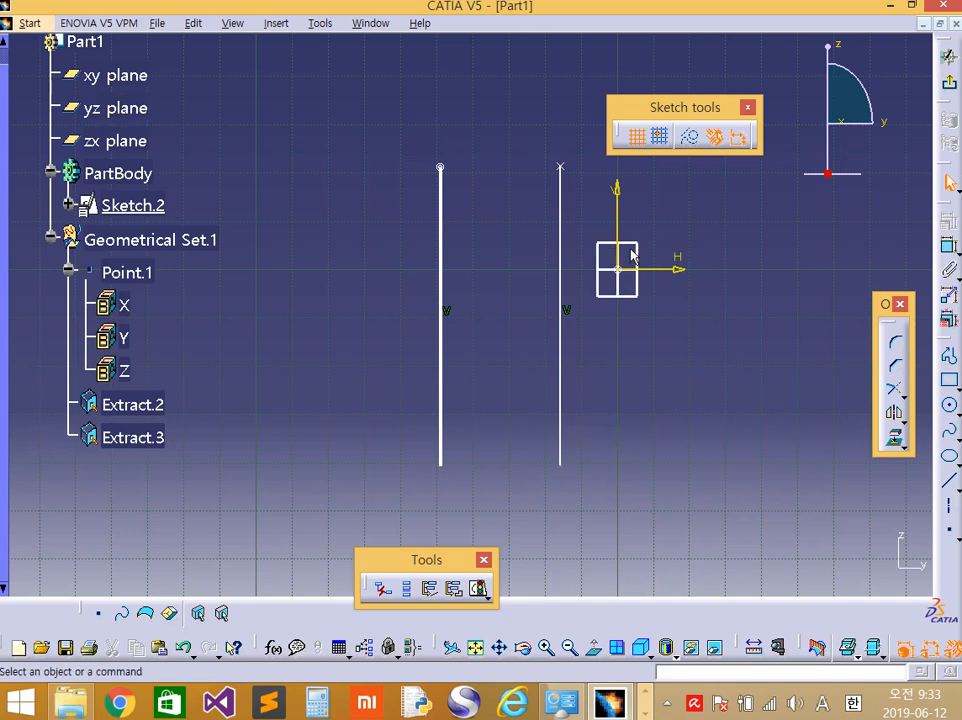
pyautogui.click(947, 58)
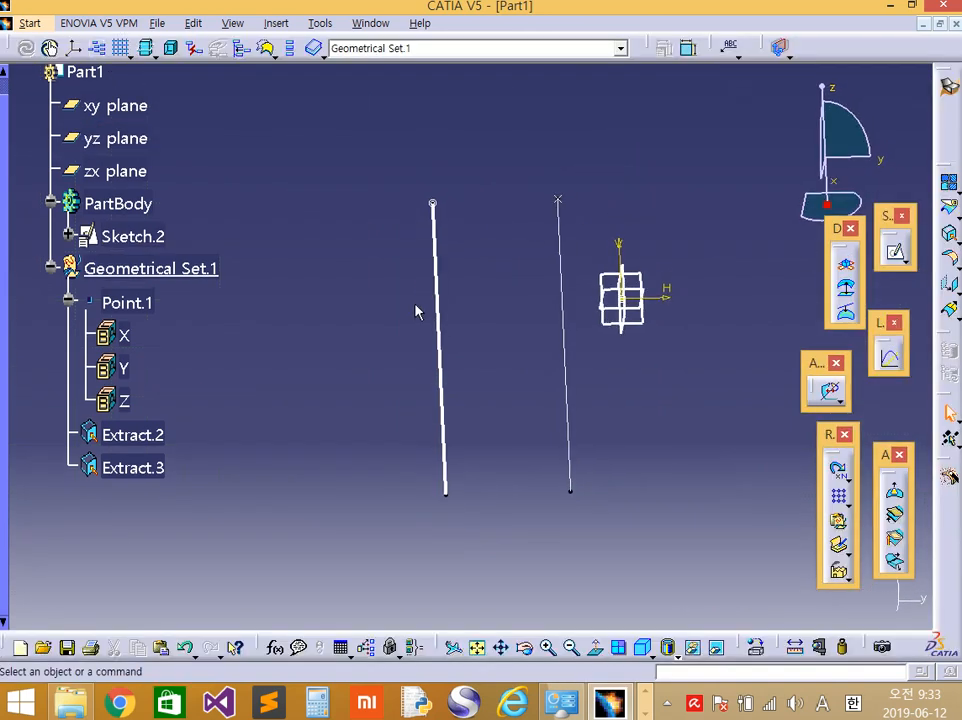
# Collapse Geometrical Set.1 in the tree and hide Sketch.2.
pyautogui.click(50, 268)
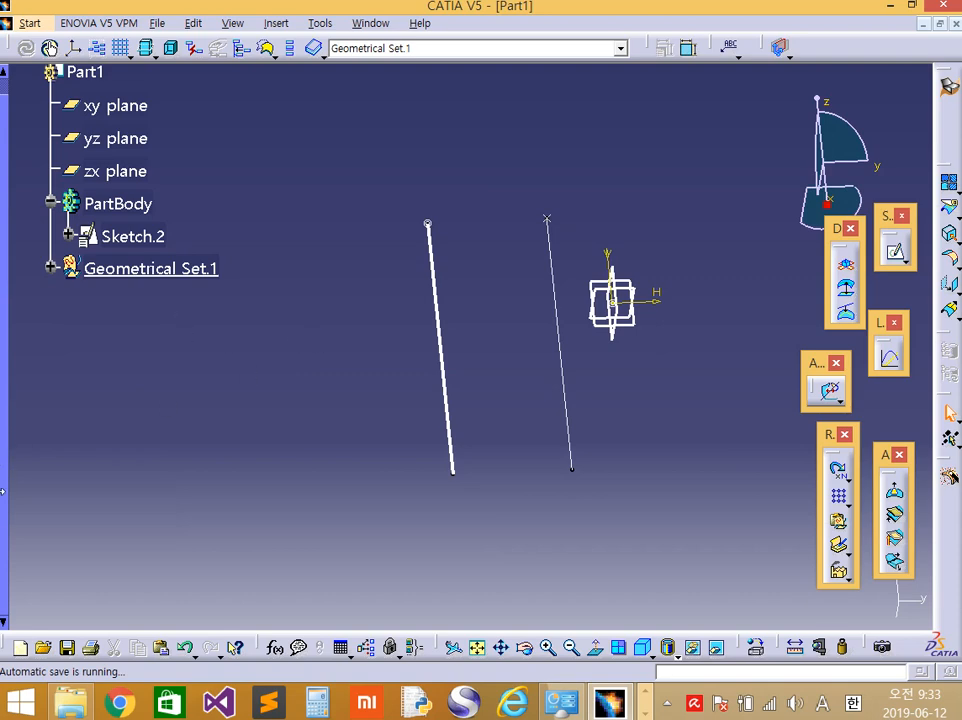
pyautogui.moveTo(675, 400); pyautogui.dragTo(512, 357, button='middle')
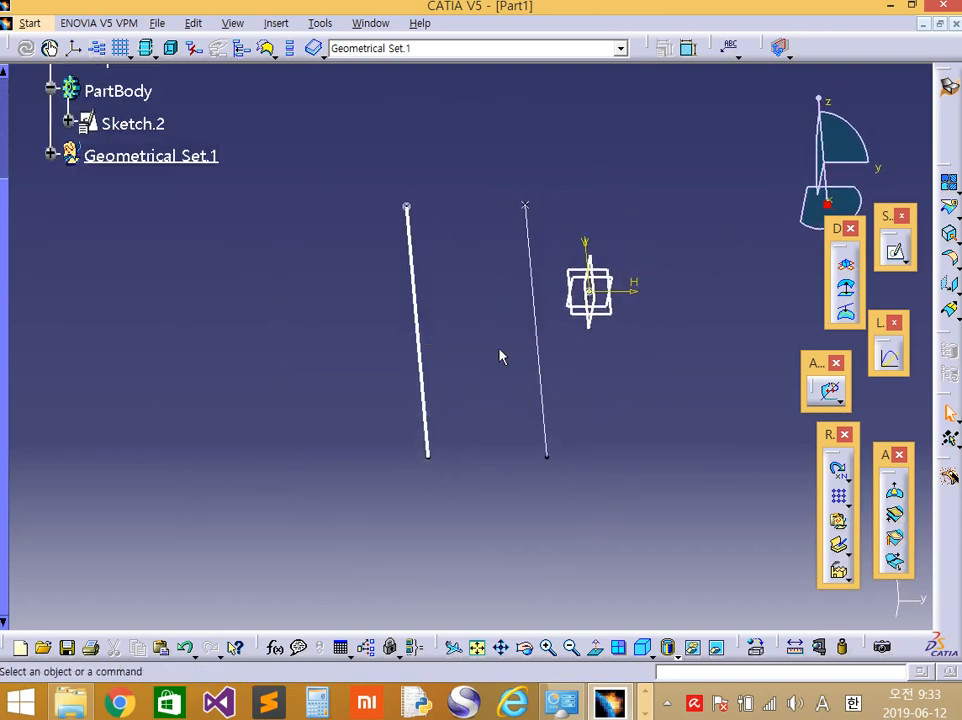
pyautogui.moveTo(5, 250); pyautogui.dragTo(22, 172)
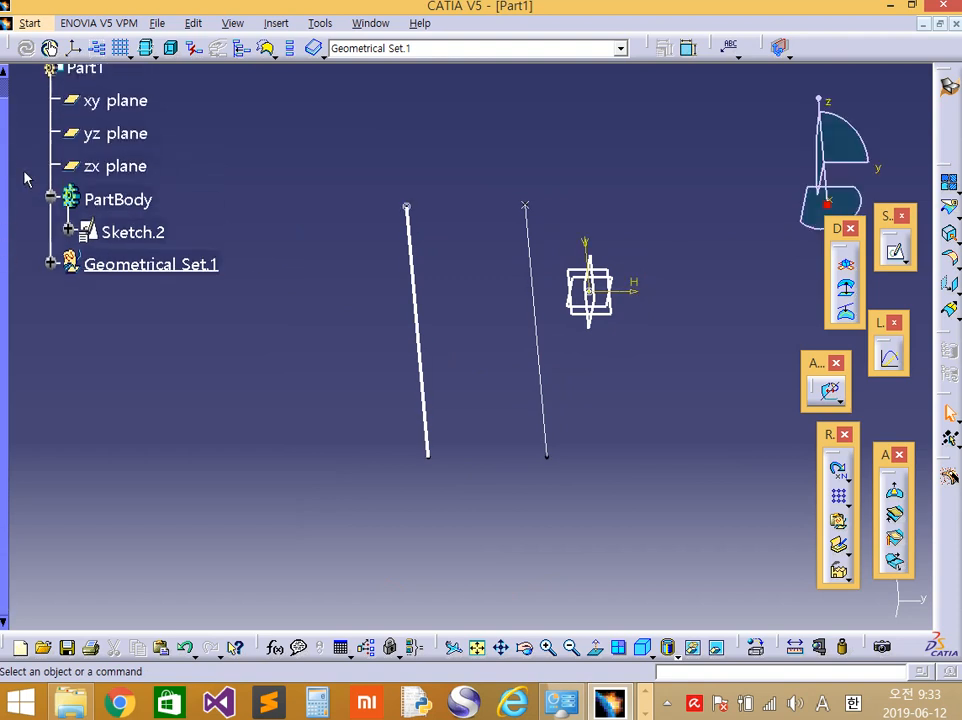
pyautogui.click(143, 233)
pyautogui.rightClick(134, 231)
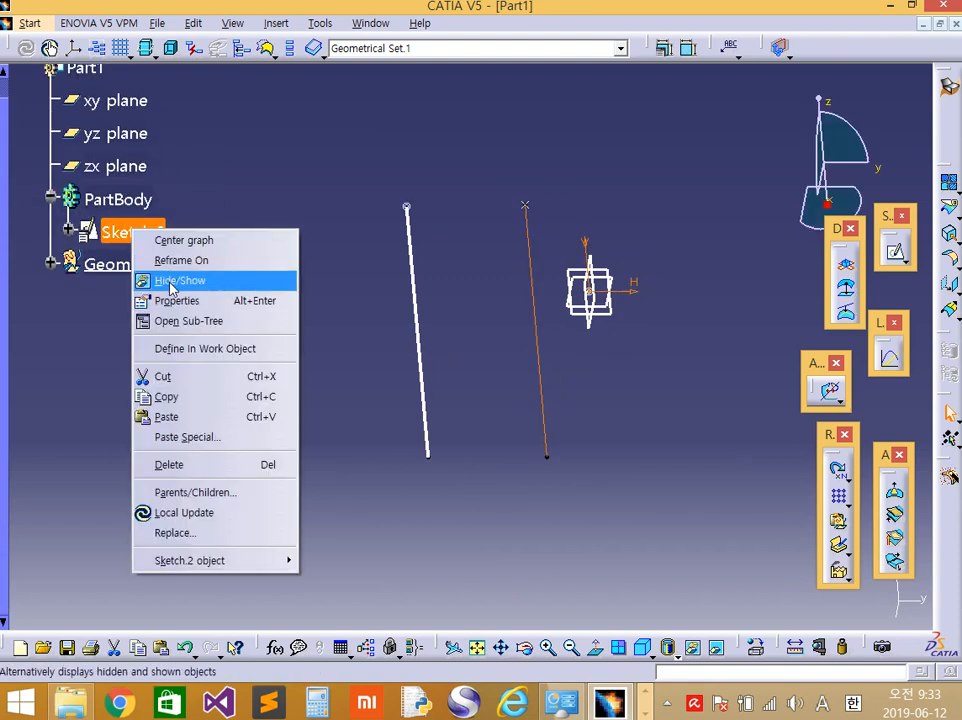
pyautogui.click(170, 282)
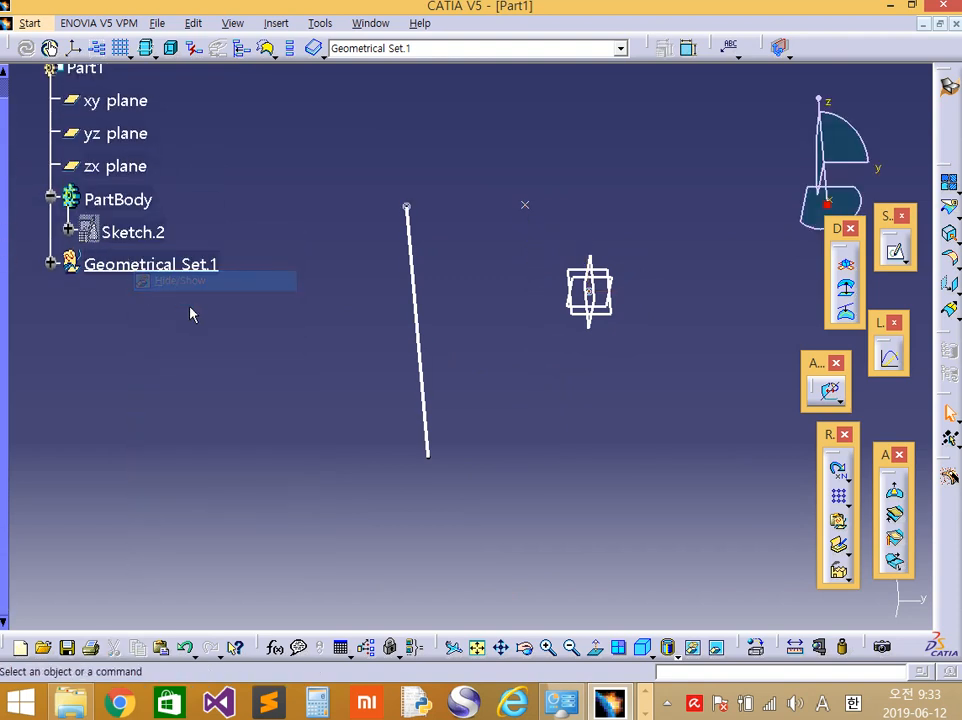
# Hide Output.1 (Line.2) among the outputs of Sketch.2 and collapse the sketch's tree branch.
pyautogui.click(68, 233)
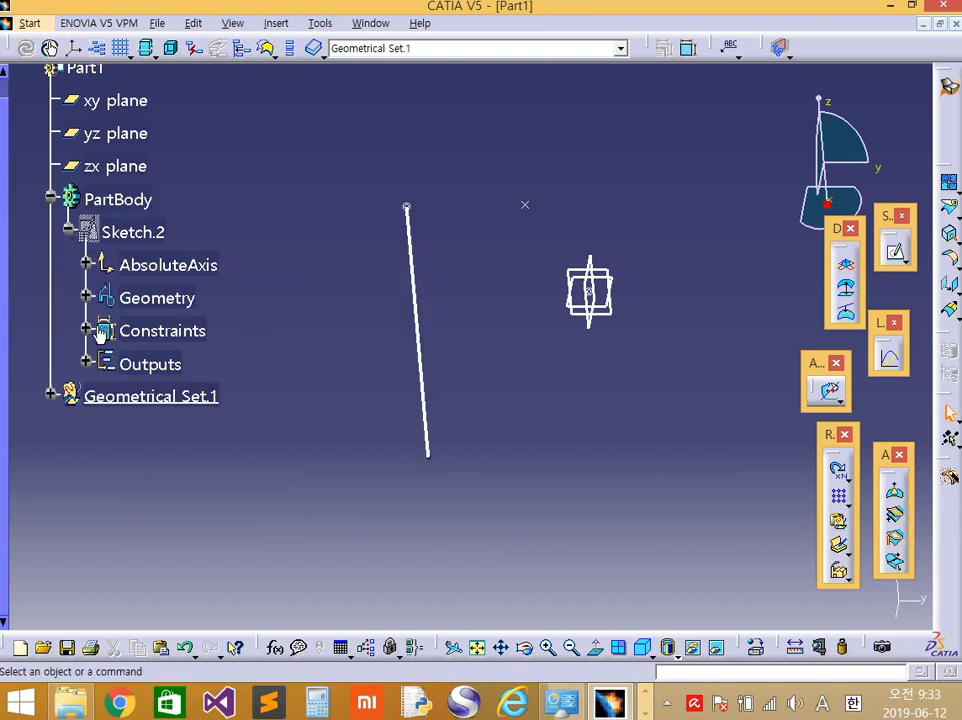
pyautogui.click(88, 364)
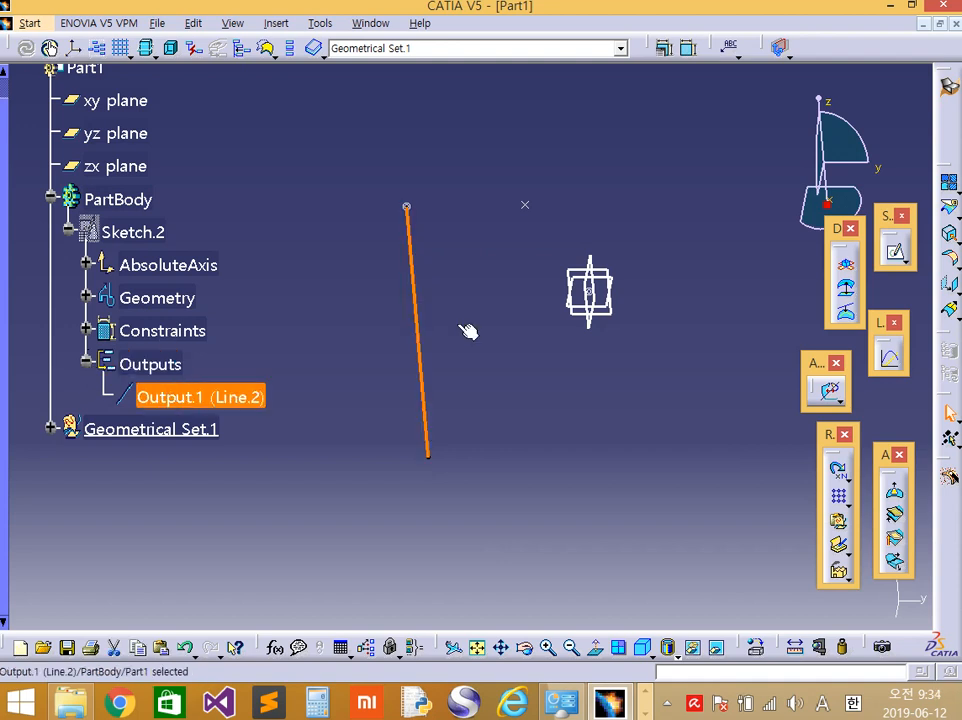
pyautogui.click(200, 390)
pyautogui.rightClick(222, 400)
pyautogui.click(300, 103)
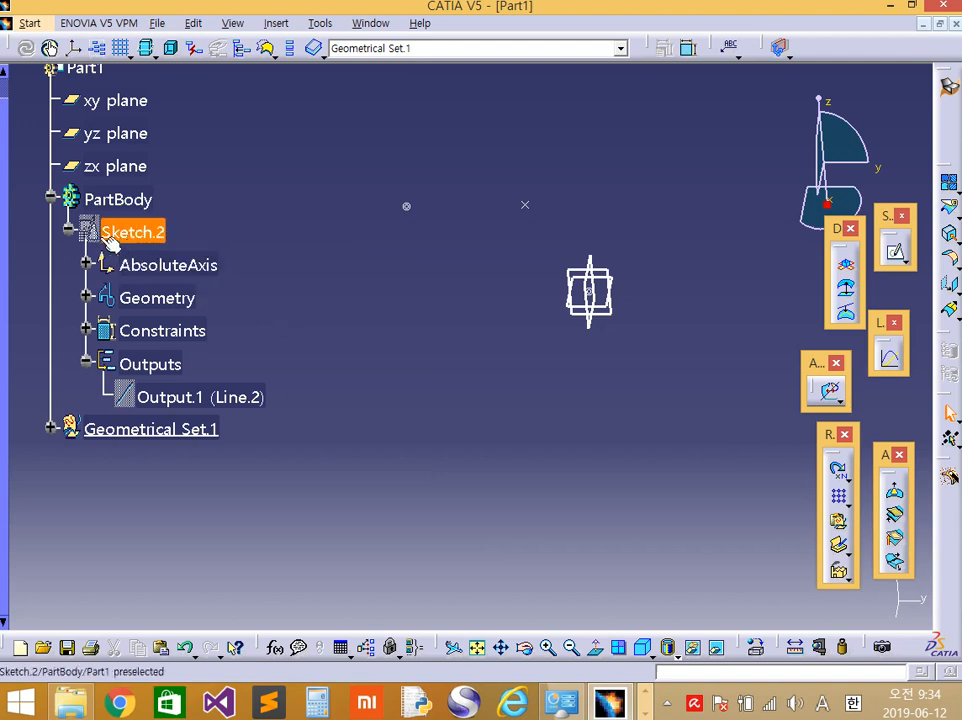
pyautogui.click(70, 230)
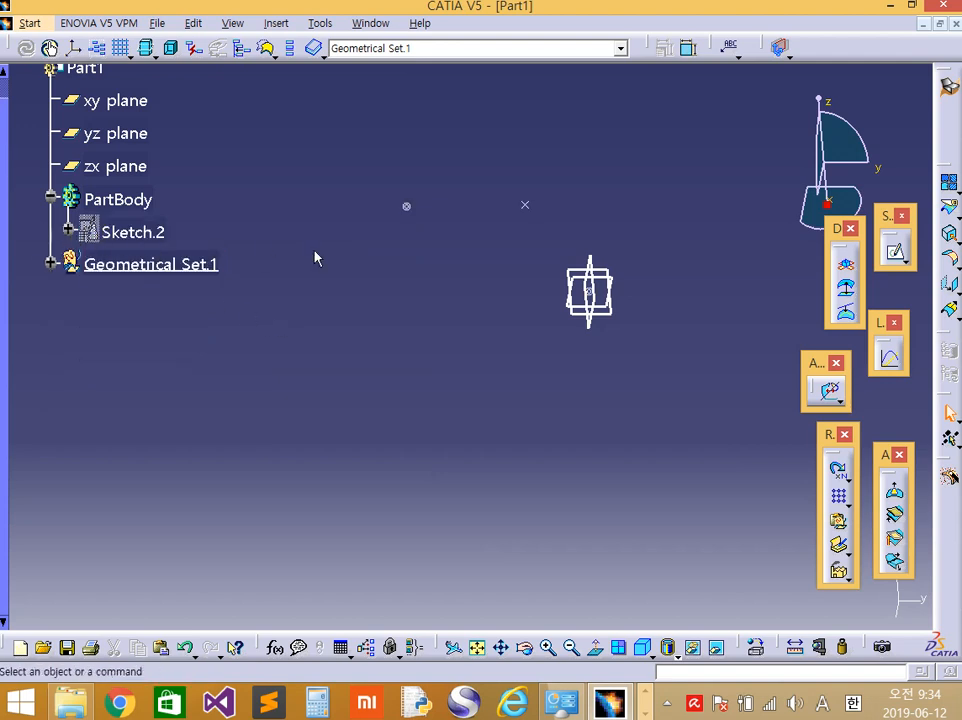
# Move Sketch.2 from PartBody to the last position in Geometrical Set.1 with Change Geometrical Set.
pyautogui.click(165, 238)
pyautogui.rightClick(141, 234)
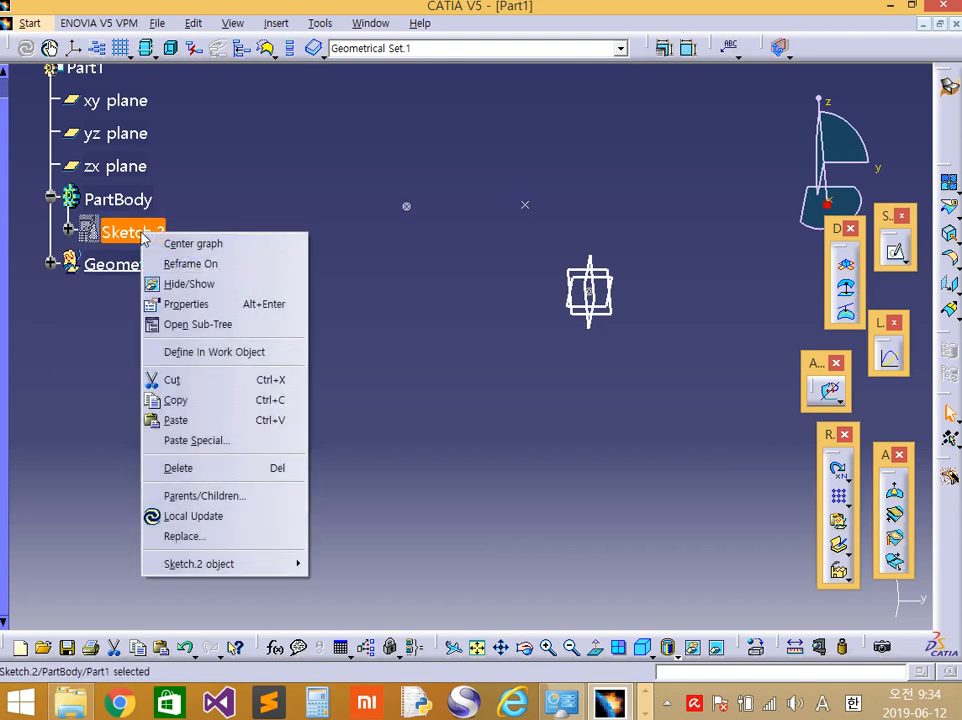
pyautogui.click(274, 195)
pyautogui.click(253, 209)
pyautogui.rightClick(155, 241)
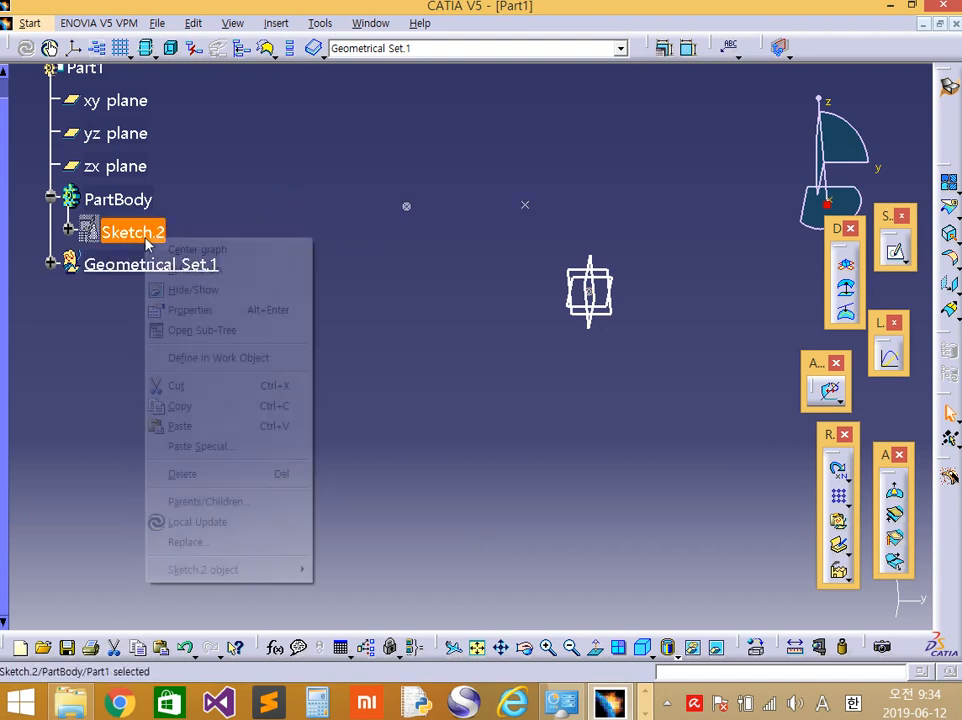
pyautogui.moveTo(223, 568)
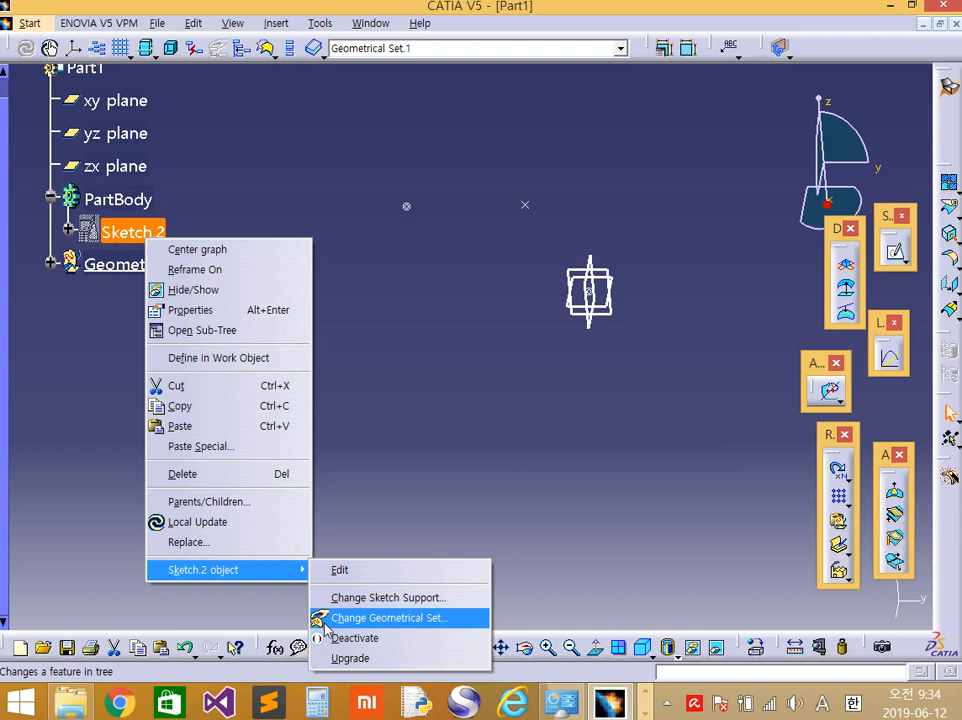
pyautogui.click(380, 618)
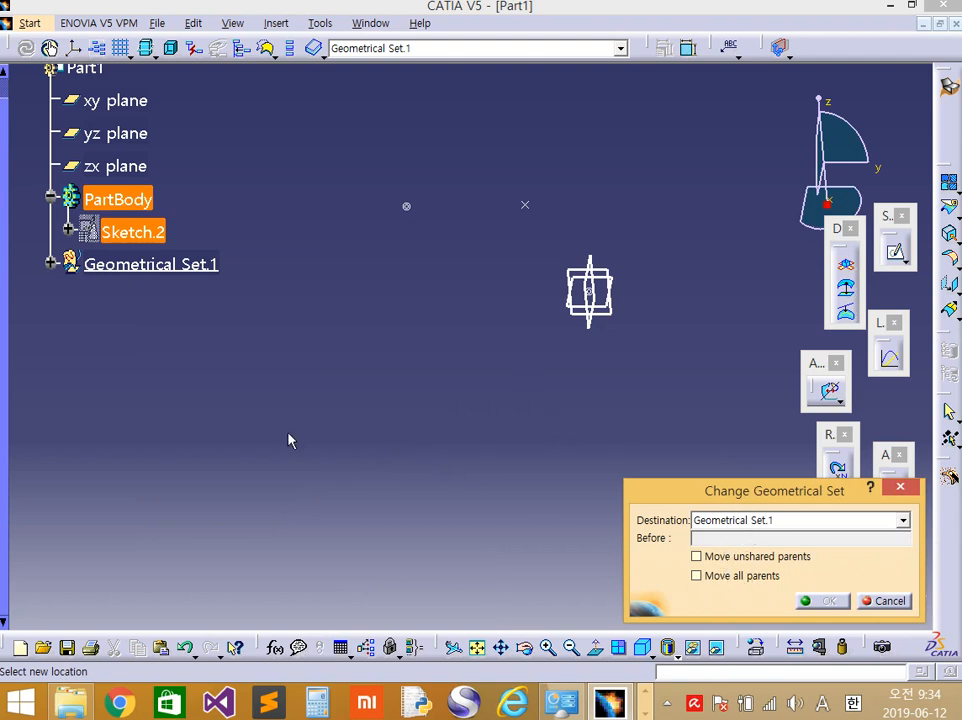
pyautogui.click(198, 268)
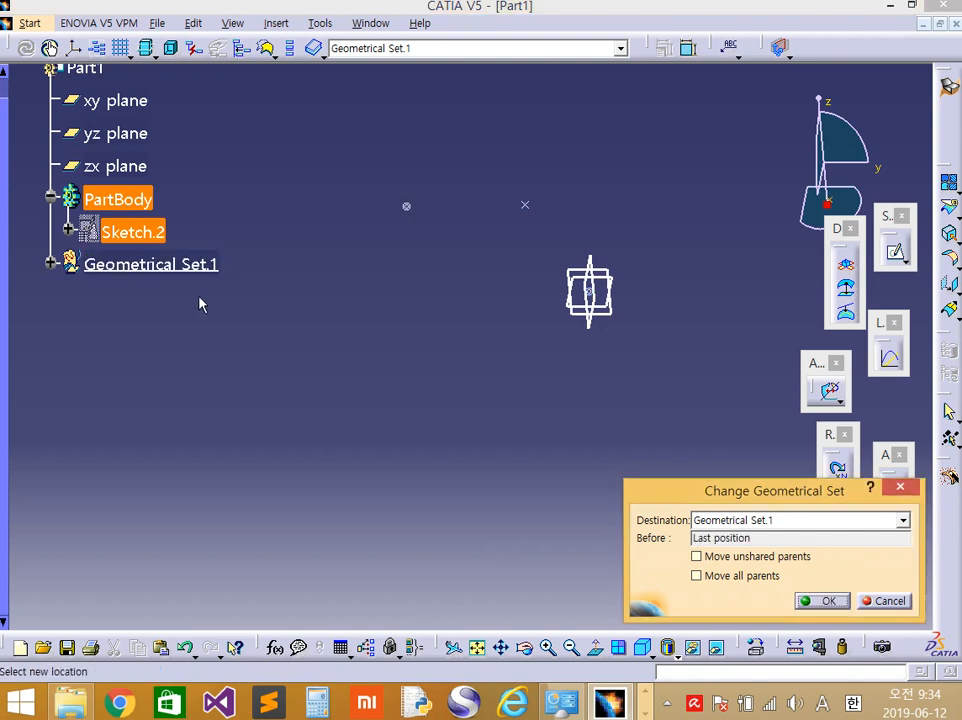
pyautogui.click(822, 600)
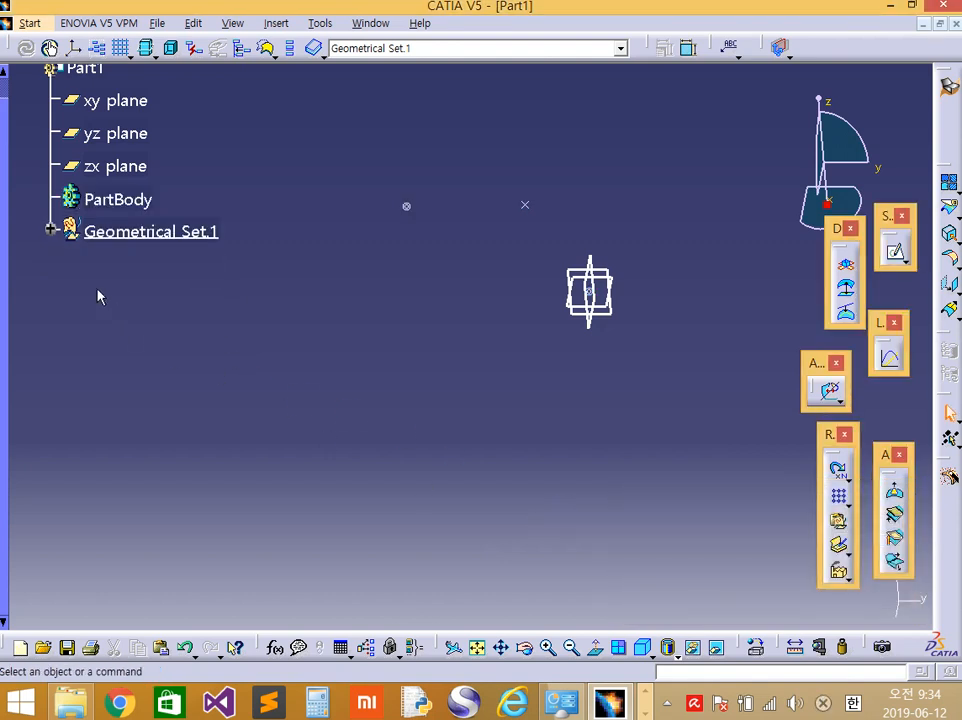
# Expand Geometrical Set.1, hide Extract.2 and Extract.3, and collapse Point.1 in the tree.
pyautogui.click(49, 231)
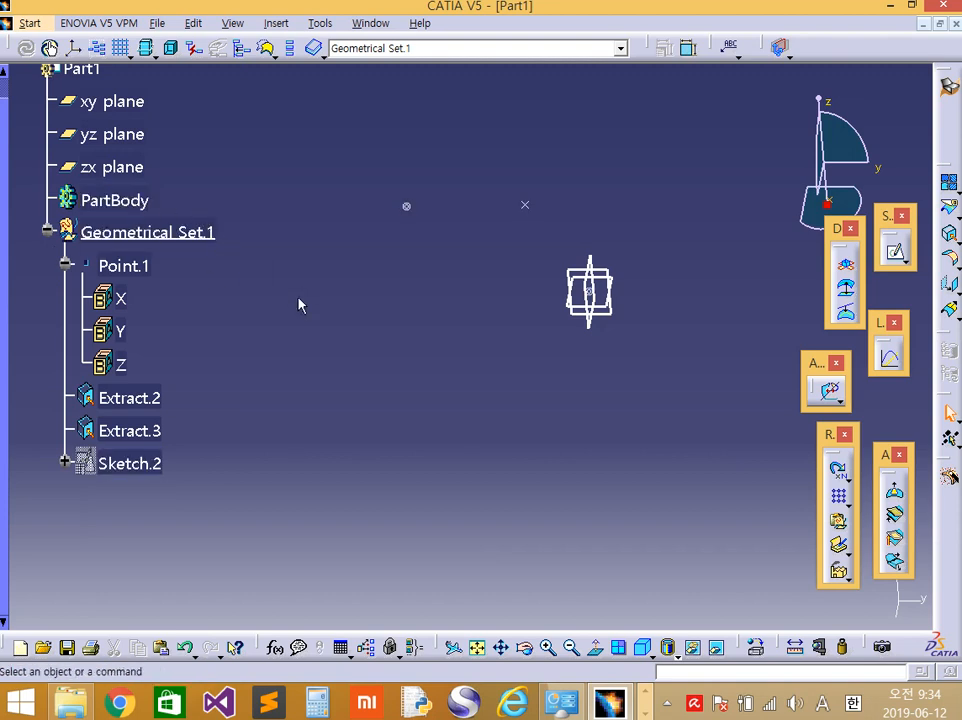
pyautogui.moveTo(724, 393); pyautogui.dragTo(451, 369, button='middle')
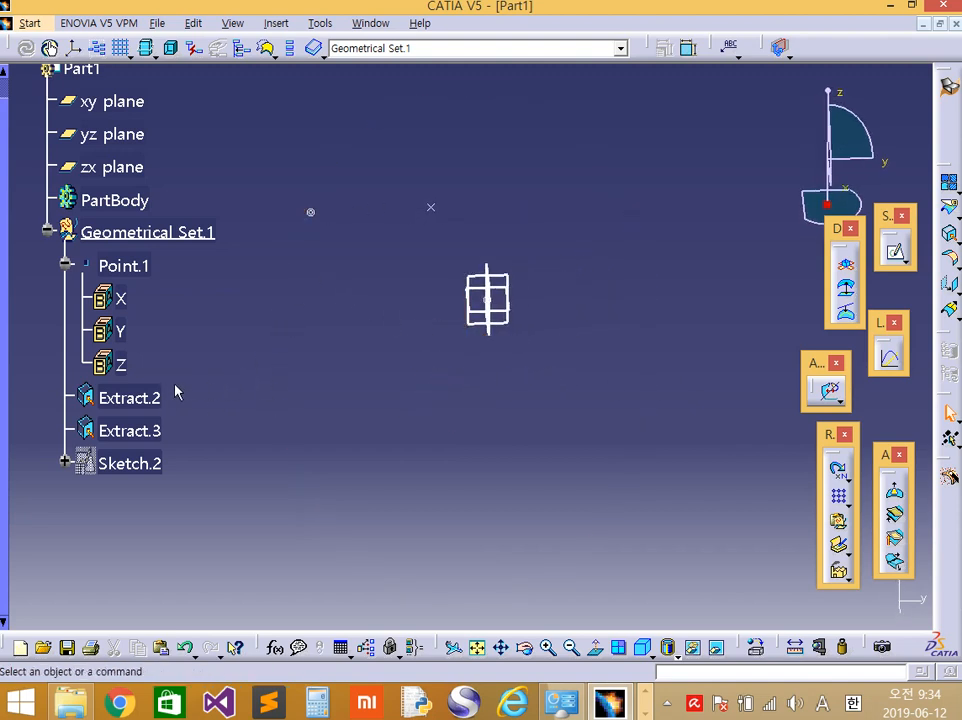
pyautogui.click(122, 398)
pyautogui.keyDown('ctrl'); pyautogui.click(130, 431); pyautogui.keyUp('ctrl')
pyautogui.rightClick(130, 431)
pyautogui.click(189, 140)
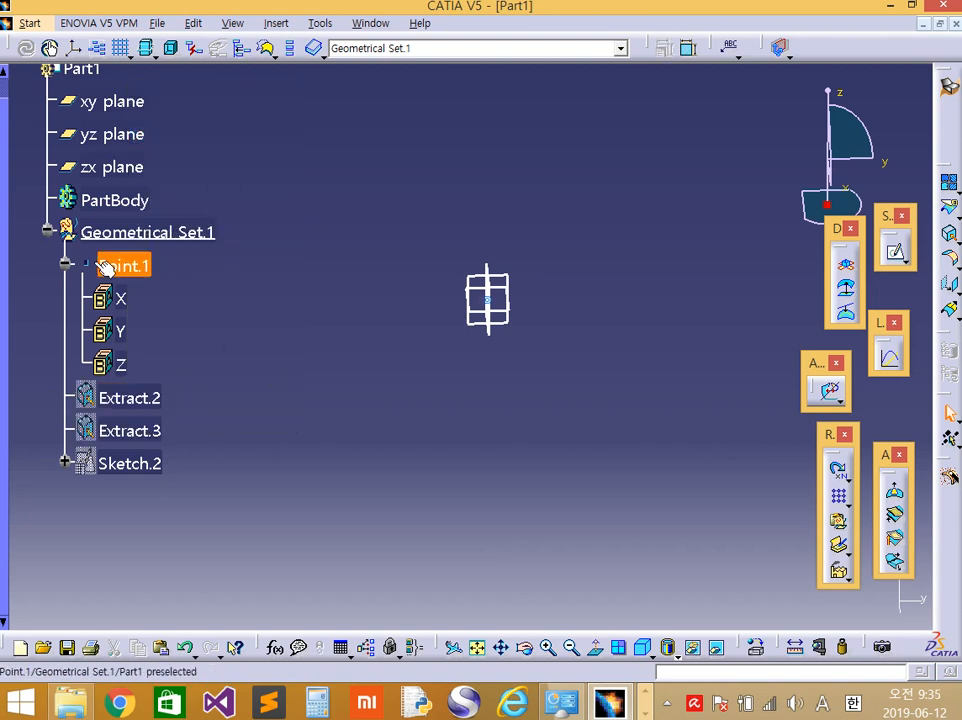
pyautogui.click(66, 263)
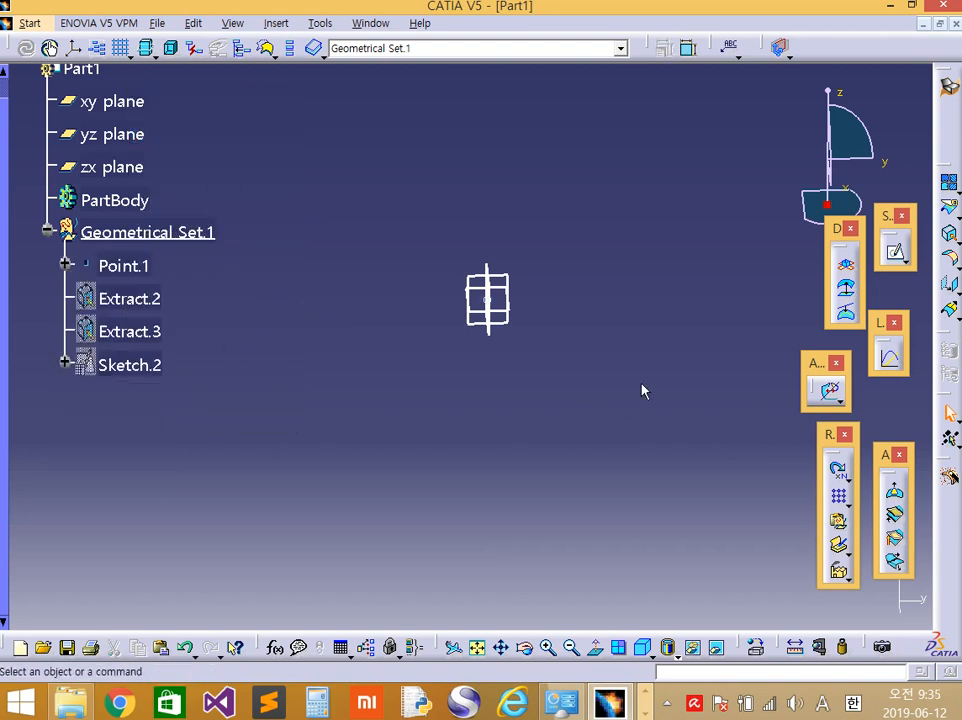
# Create a positioned sketch on the yz plane.
pyautogui.click(901, 259)
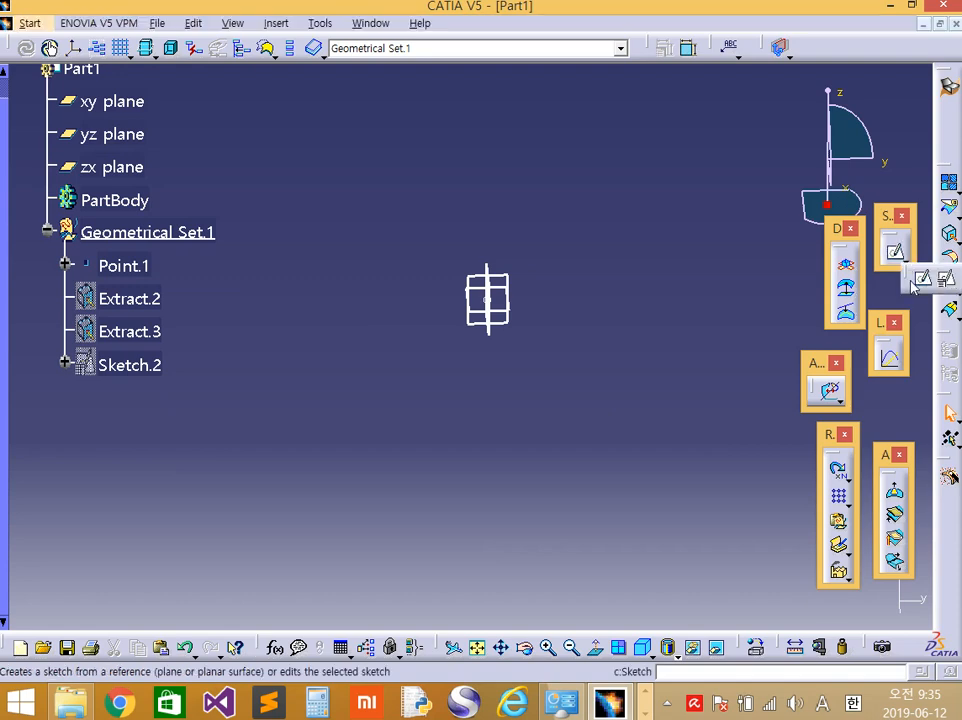
pyautogui.click(950, 283)
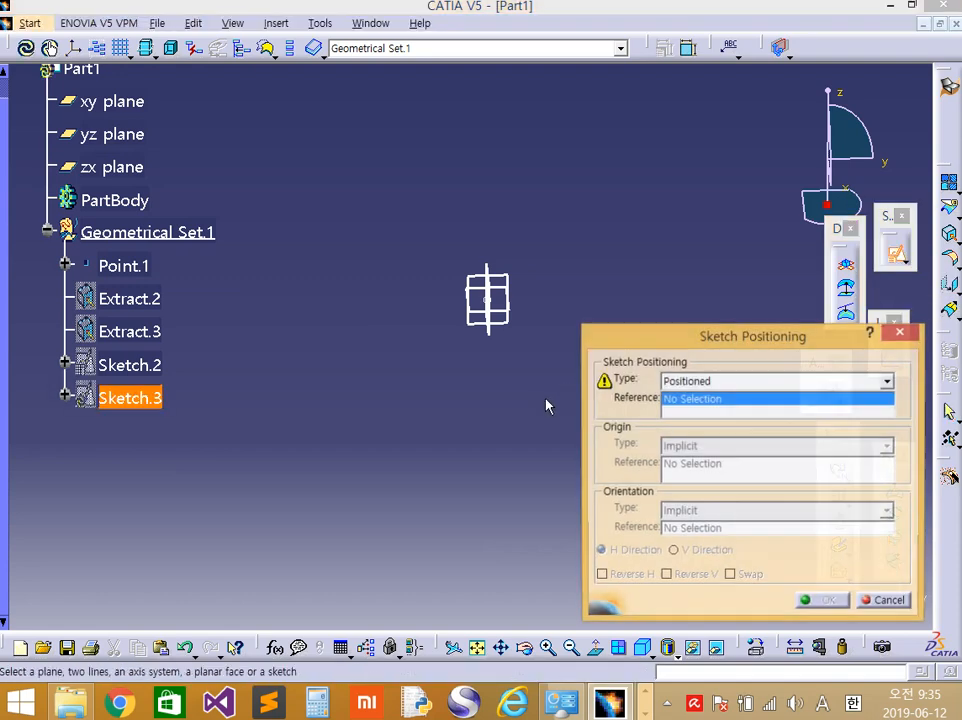
pyautogui.click(122, 134)
pyautogui.click(822, 600)
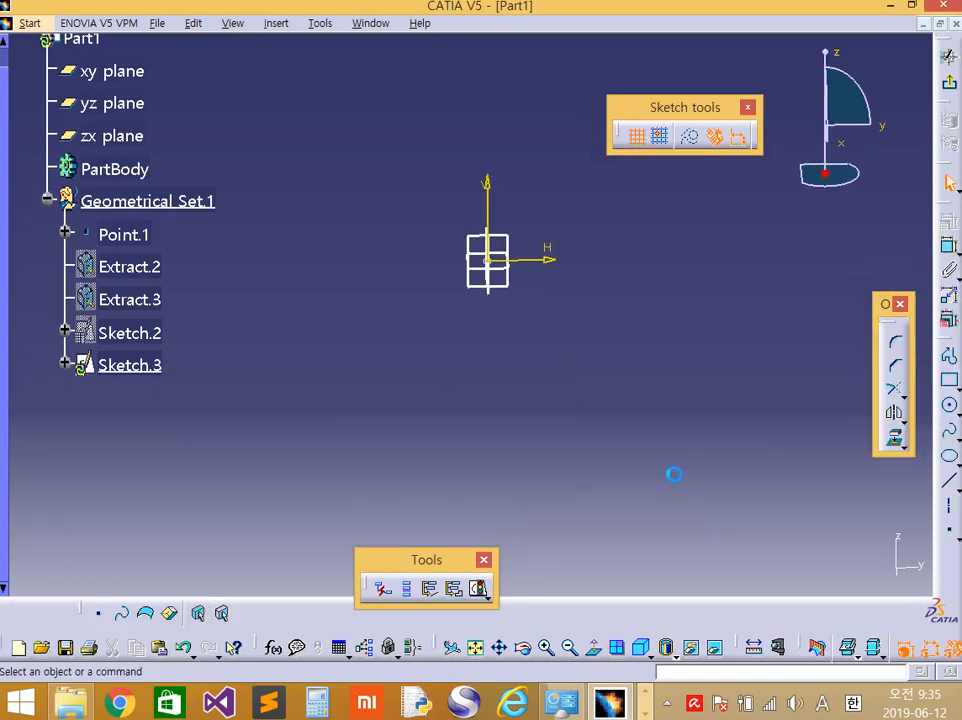
# Sketch a circle about 57 mm in diameter centred on the sketch origin.
pyautogui.moveTo(421, 561)
pyautogui.mouseDown()
pyautogui.moveTo(824, 491)
pyautogui.moveTo(829, 478)
pyautogui.mouseUp()
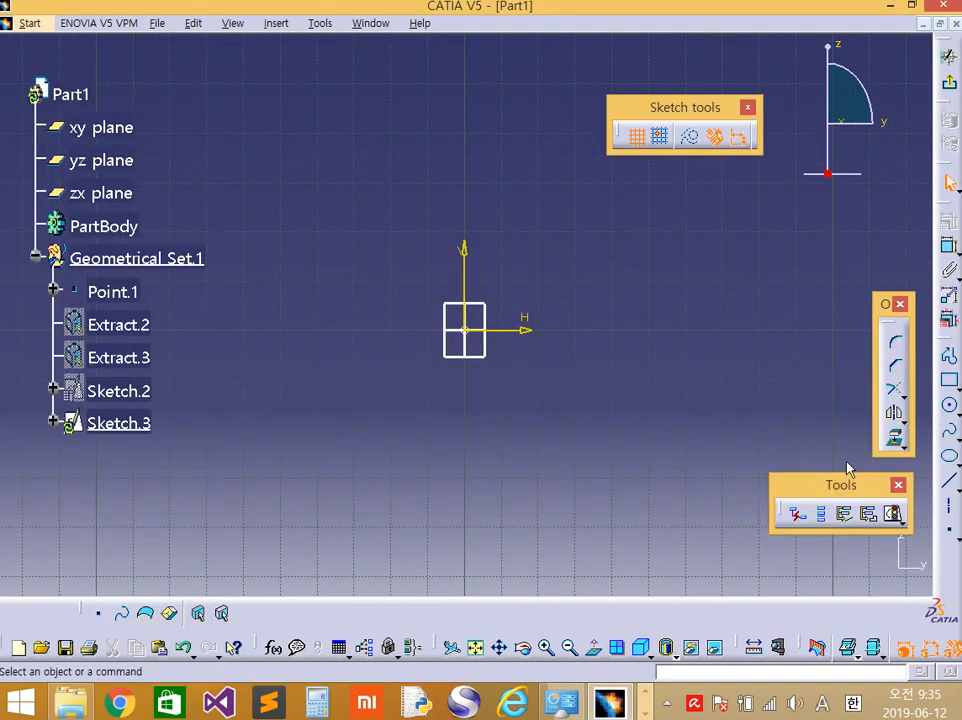
pyautogui.click(950, 408)
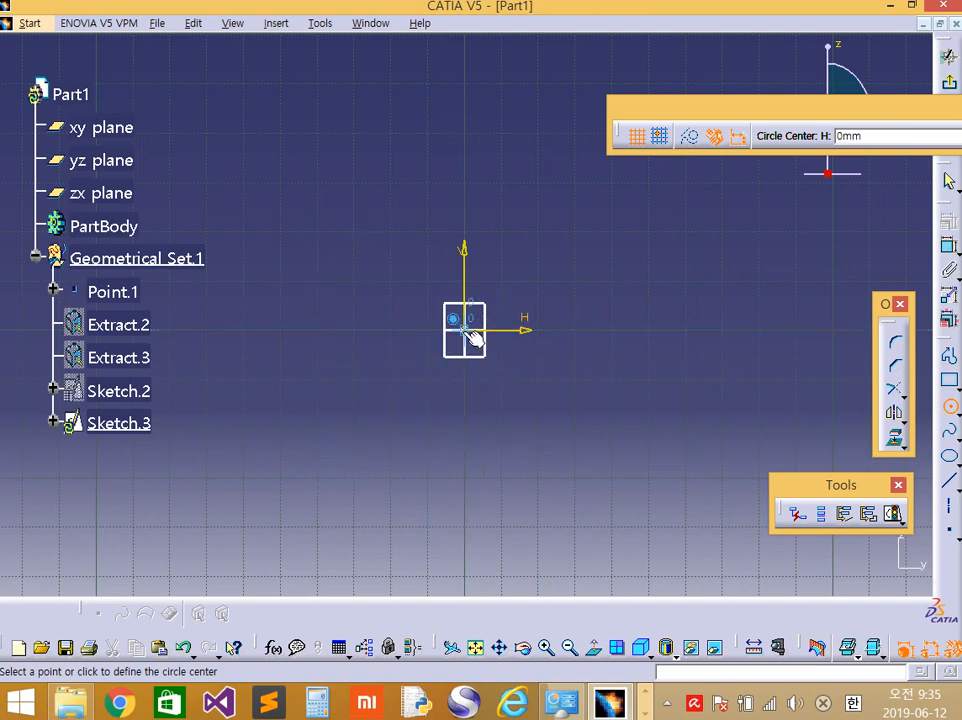
pyautogui.click(55, 292)
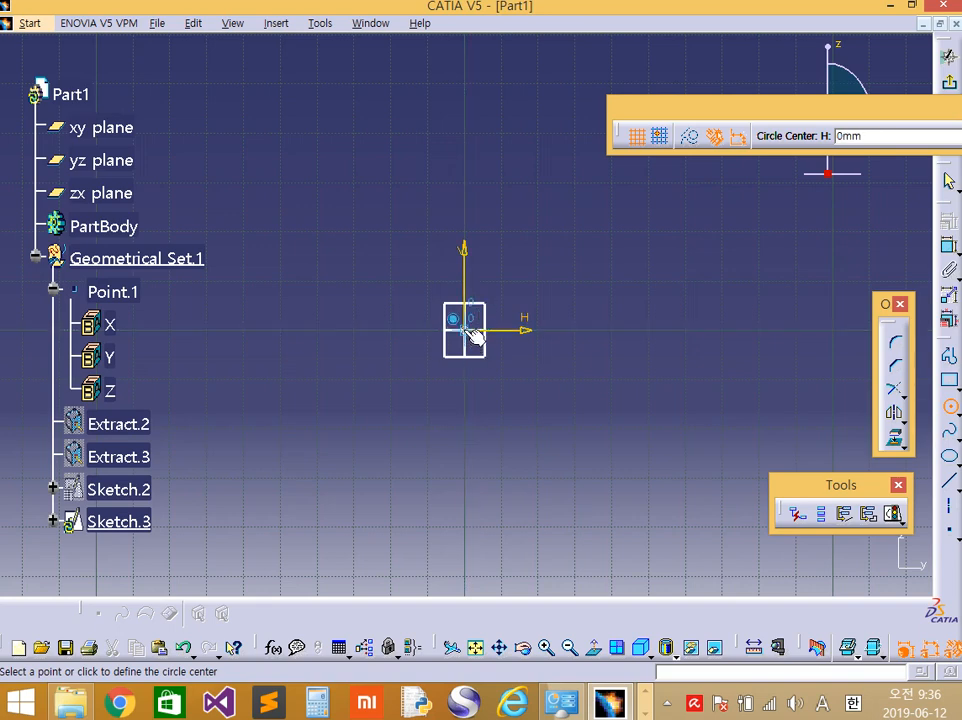
pyautogui.click(466, 331)
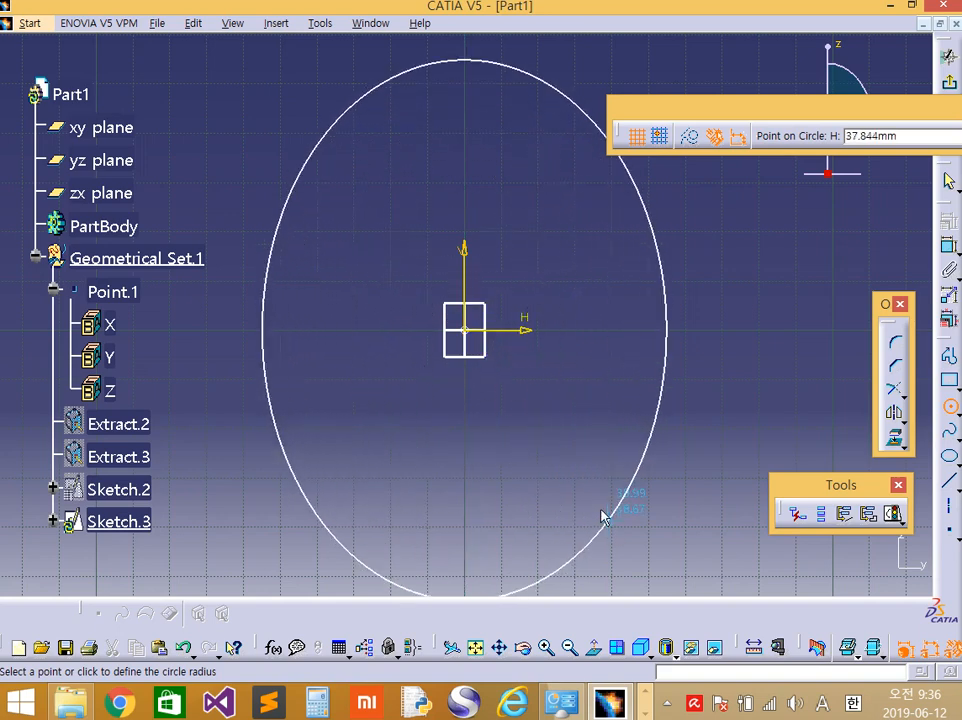
pyautogui.click(550, 425)
pyautogui.click(778, 408)
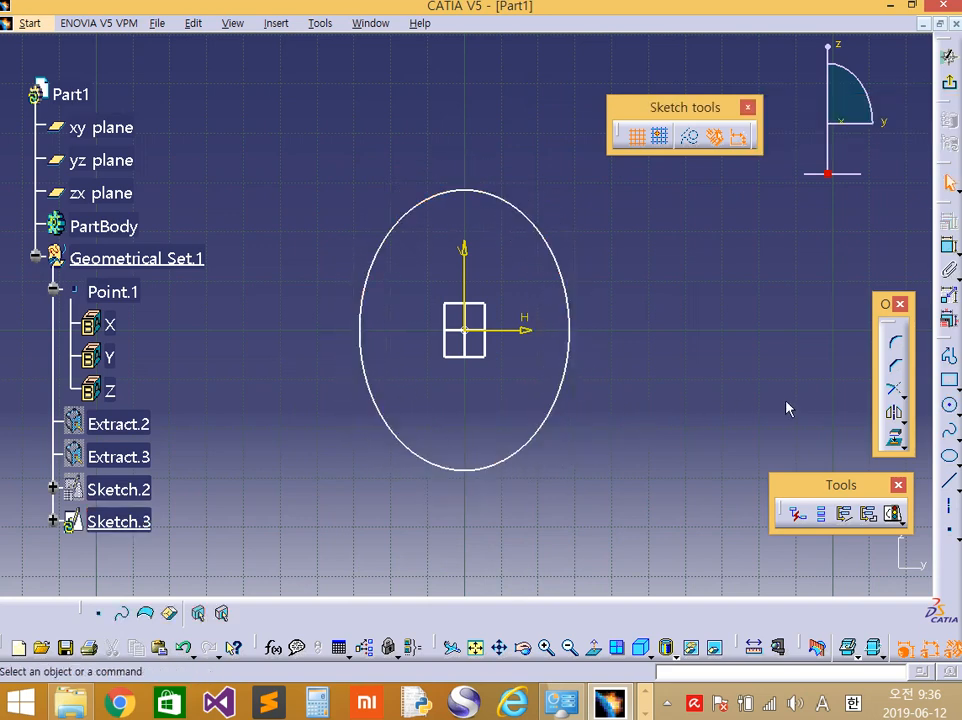
# Dimension the circle's diameter, set it to 50 mm and exit the sketch.
pyautogui.click(950, 249)
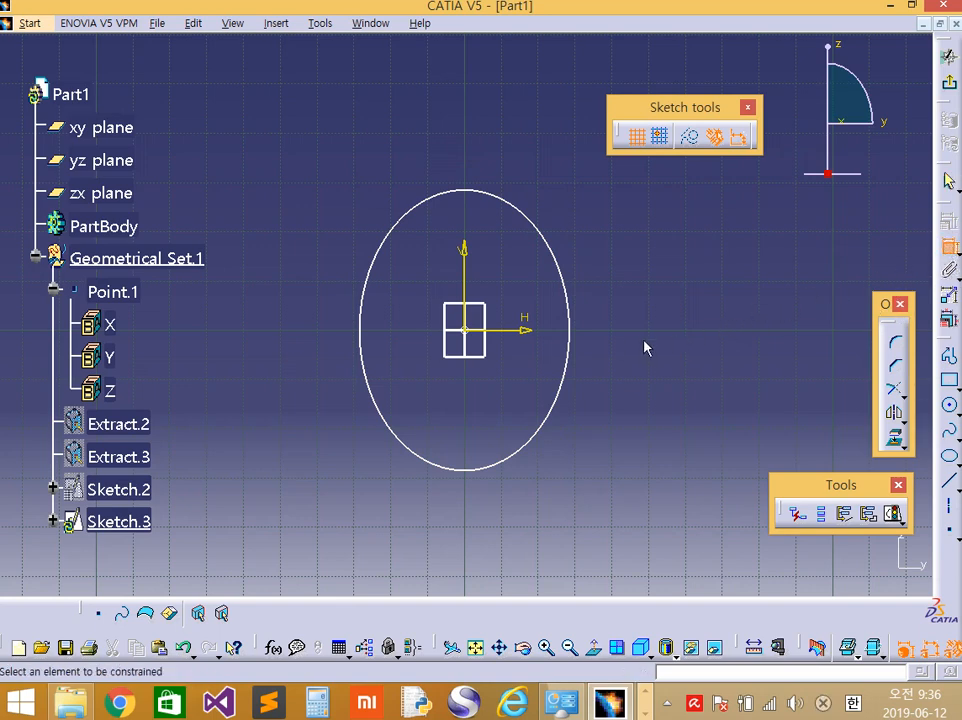
pyautogui.click(574, 338)
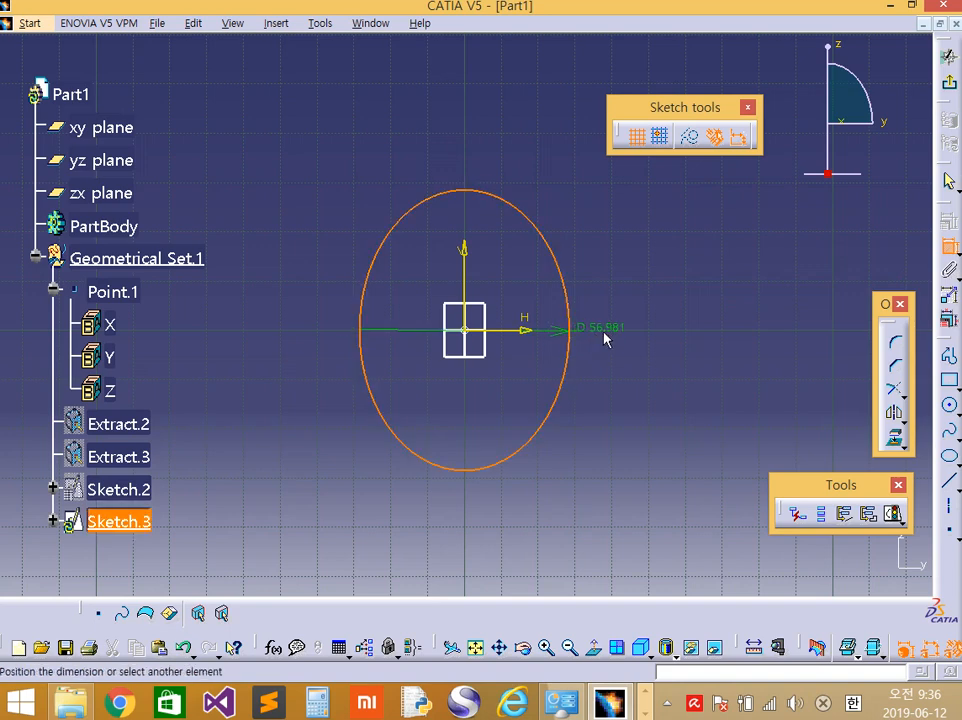
pyautogui.click(632, 314)
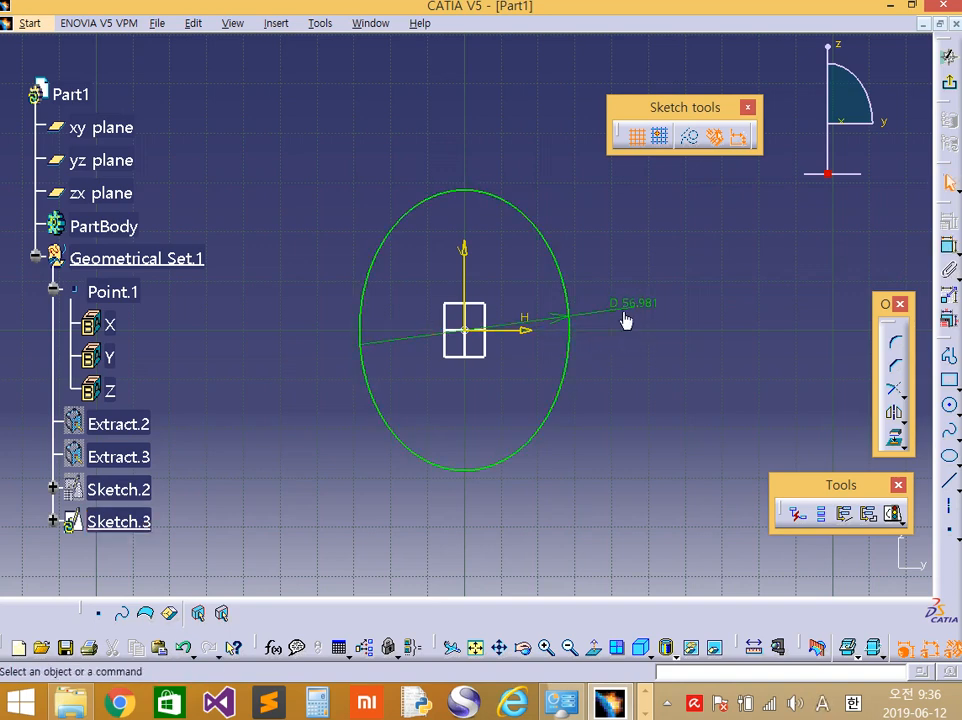
pyautogui.doubleClick(646, 311)
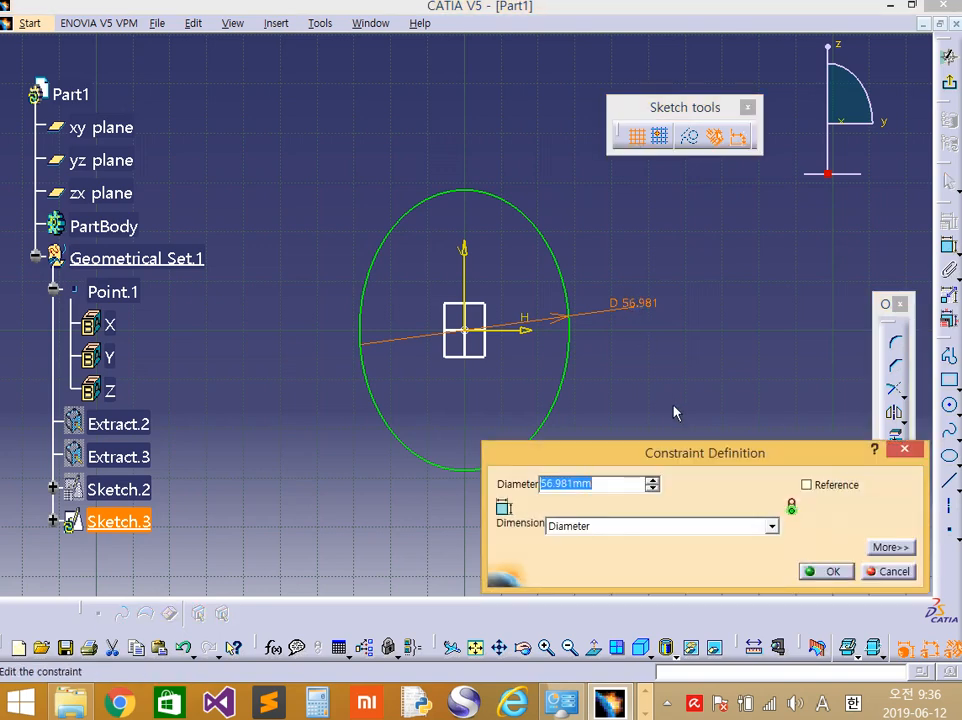
pyautogui.write('50')
pyautogui.press('Return')
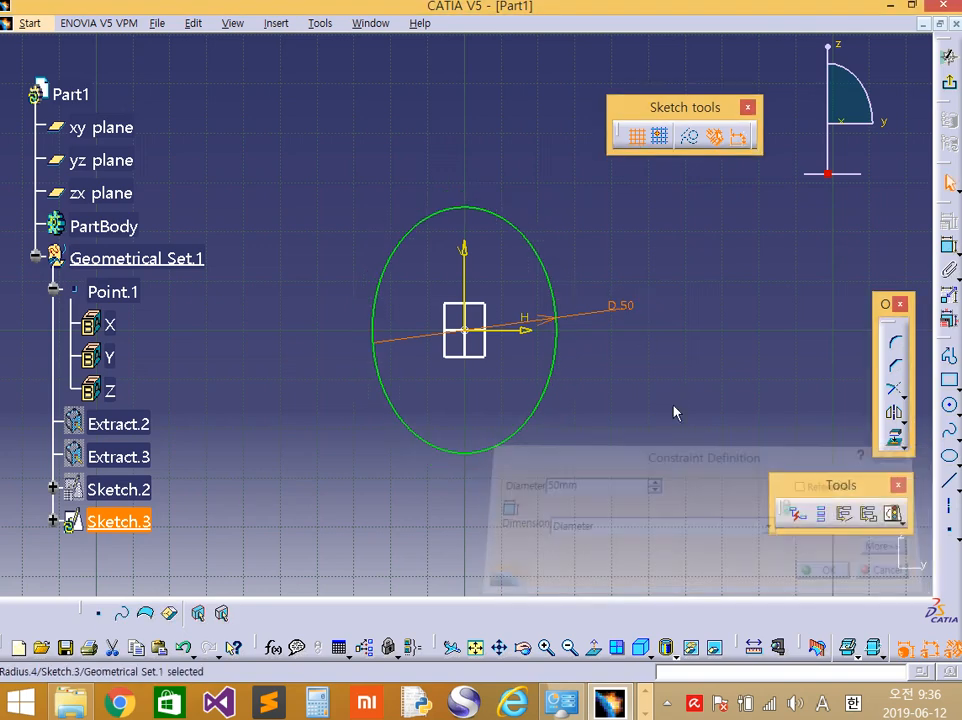
pyautogui.click(584, 420)
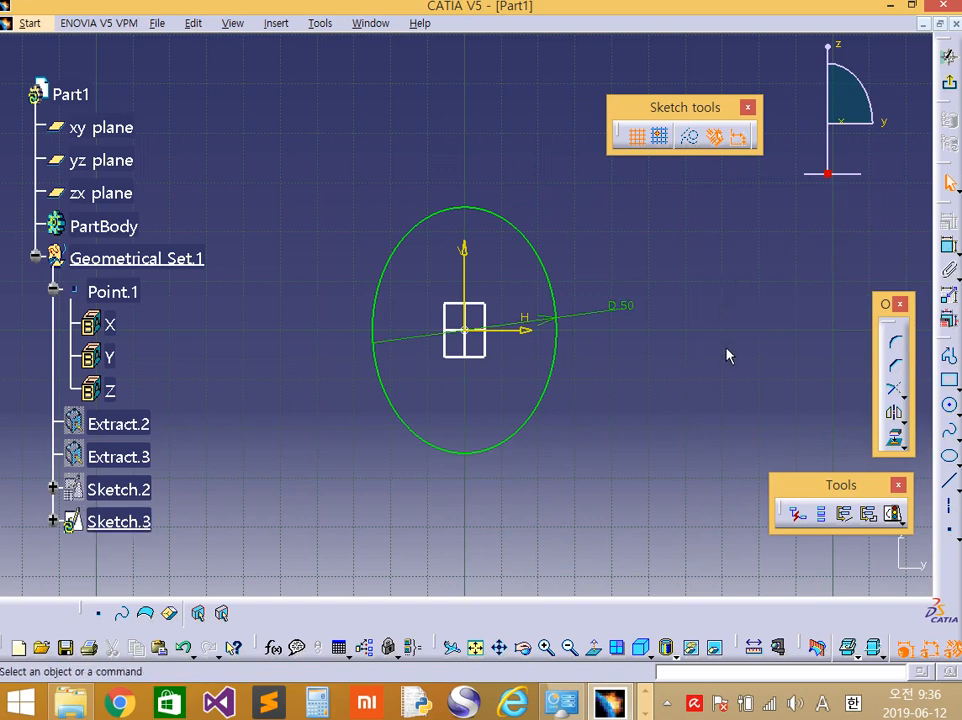
pyautogui.click(952, 88)
# Expand Sketch.2 and its Outputs branch in the tree.
pyautogui.moveTo(623, 380)
pyautogui.mouseDown(button='middle')
pyautogui.moveTo(405, 458)
pyautogui.moveTo(417, 367)
pyautogui.moveTo(550, 264)
pyautogui.moveTo(350, 391)
pyautogui.moveTo(536, 417)
pyautogui.moveTo(606, 393)
pyautogui.moveTo(457, 430)
pyautogui.moveTo(543, 380)
pyautogui.moveTo(522, 450)
pyautogui.moveTo(550, 470)
pyautogui.mouseUp(button='middle')
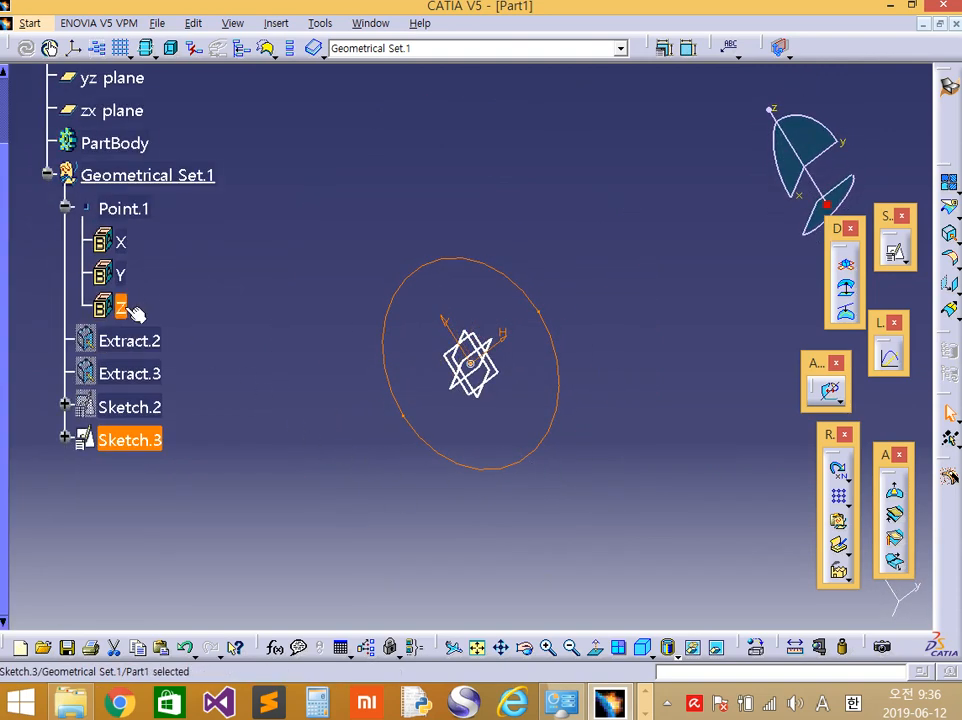
pyautogui.click(64, 407)
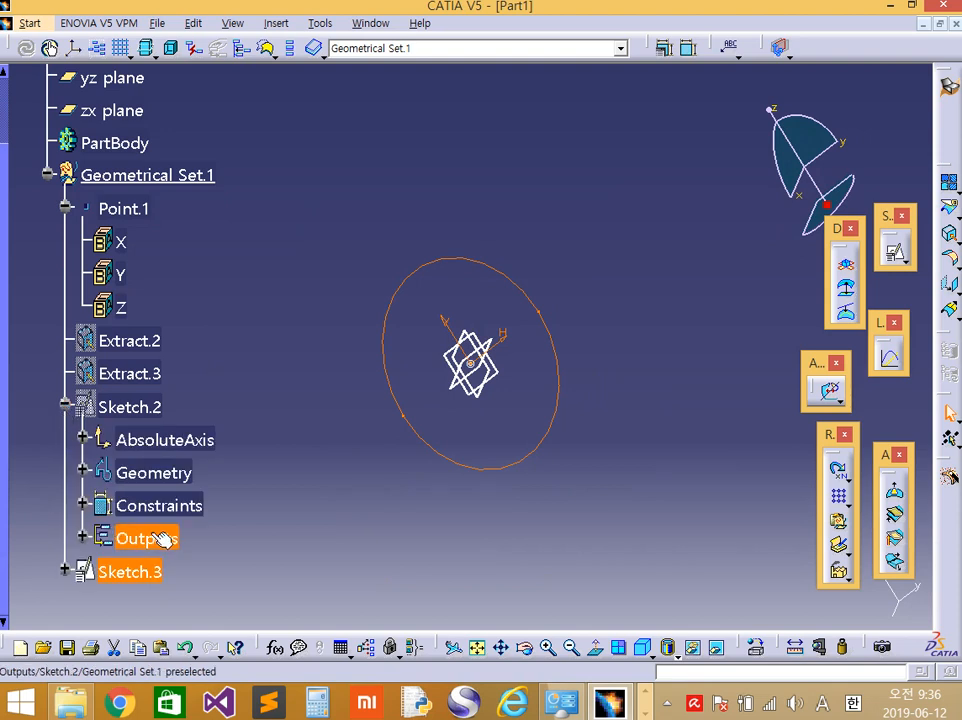
pyautogui.click(82, 538)
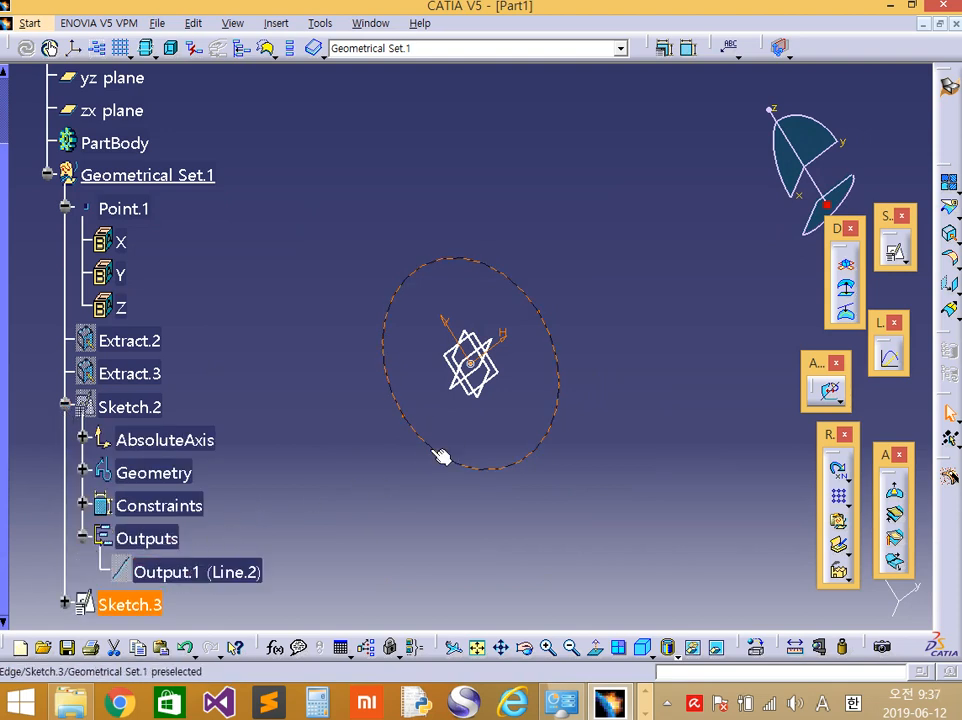
pyautogui.moveTo(440, 436); pyautogui.dragTo(471, 332, button='middle')
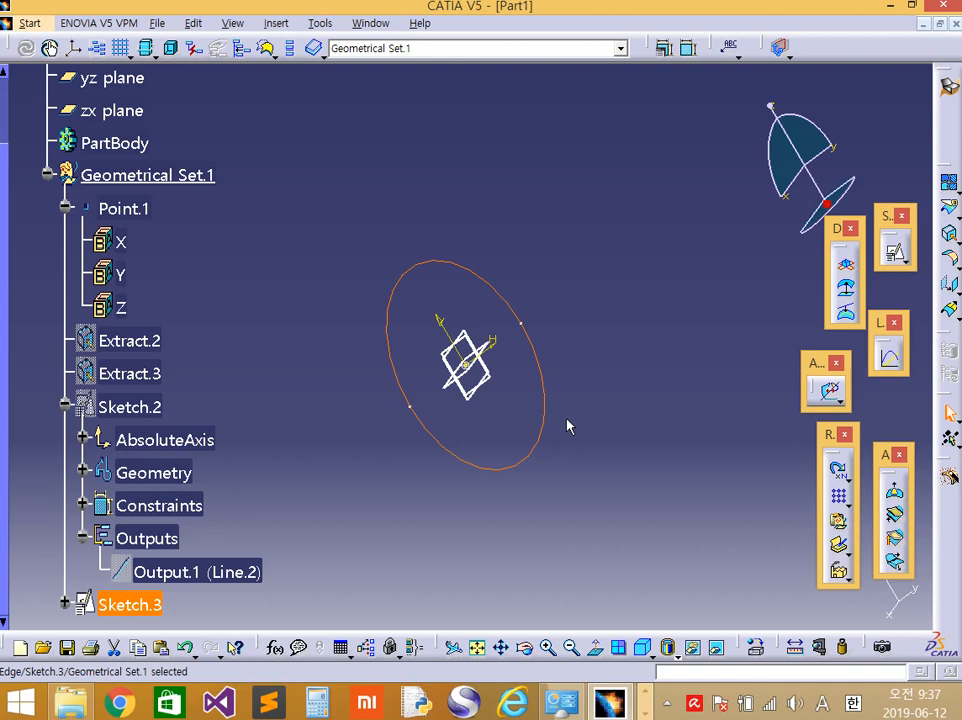
pyautogui.click(417, 464)
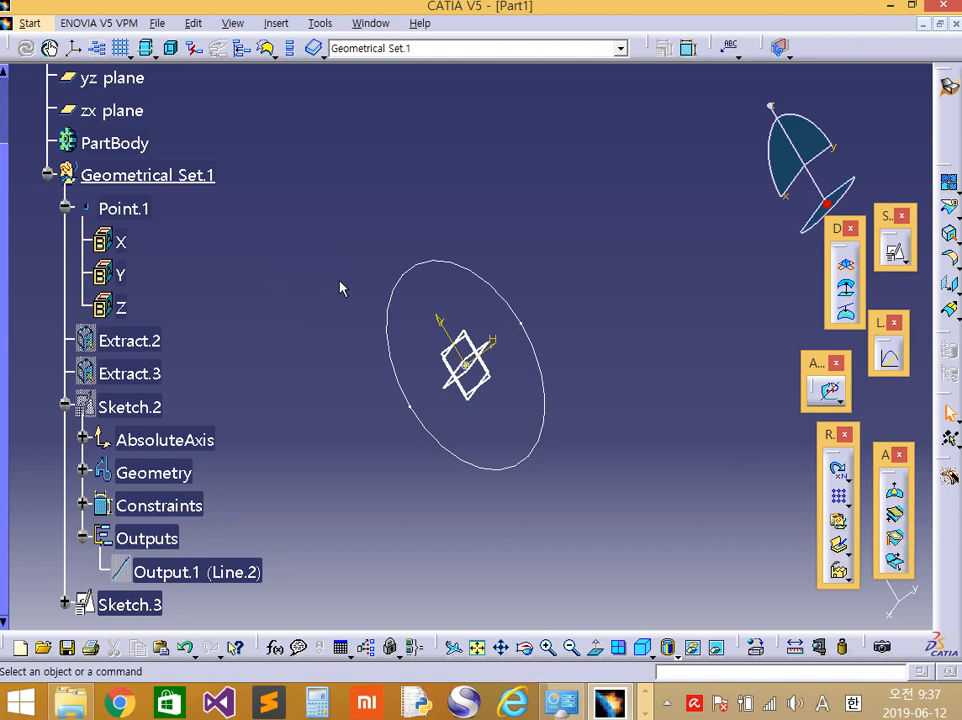
pyautogui.click(498, 294)
pyautogui.click(545, 266)
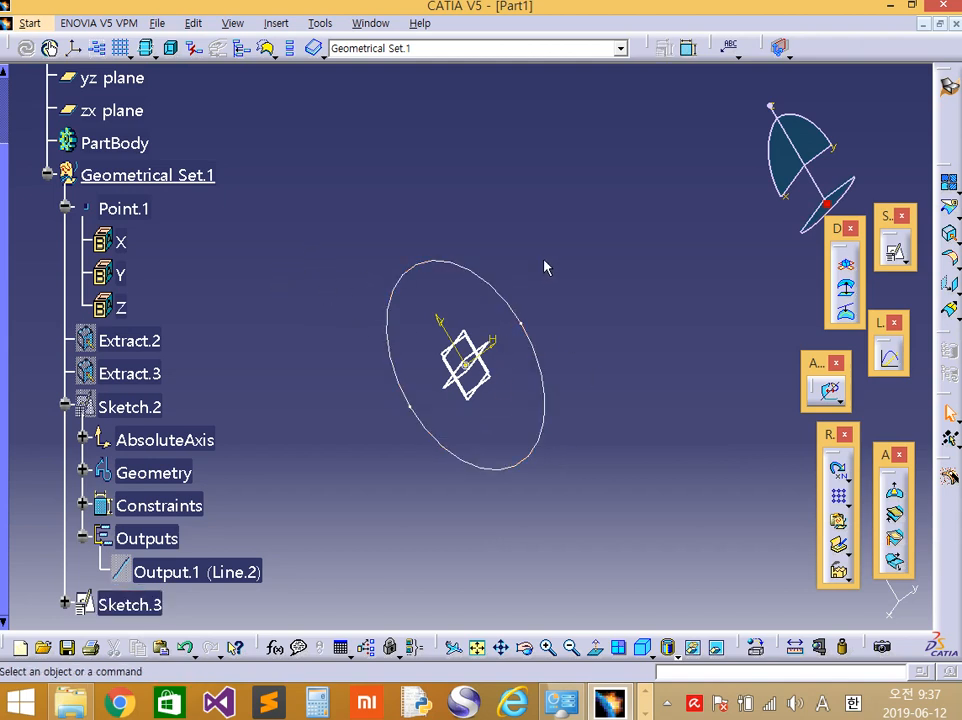
pyautogui.click(508, 303)
pyautogui.moveTo(543, 274)
pyautogui.mouseDown(button='middle')
pyautogui.moveTo(535, 289)
pyautogui.moveTo(530, 248)
pyautogui.moveTo(522, 258)
pyautogui.moveTo(530, 256)
pyautogui.mouseUp(button='middle')
pyautogui.scroll(1, 530, 248)
pyautogui.click(659, 361)
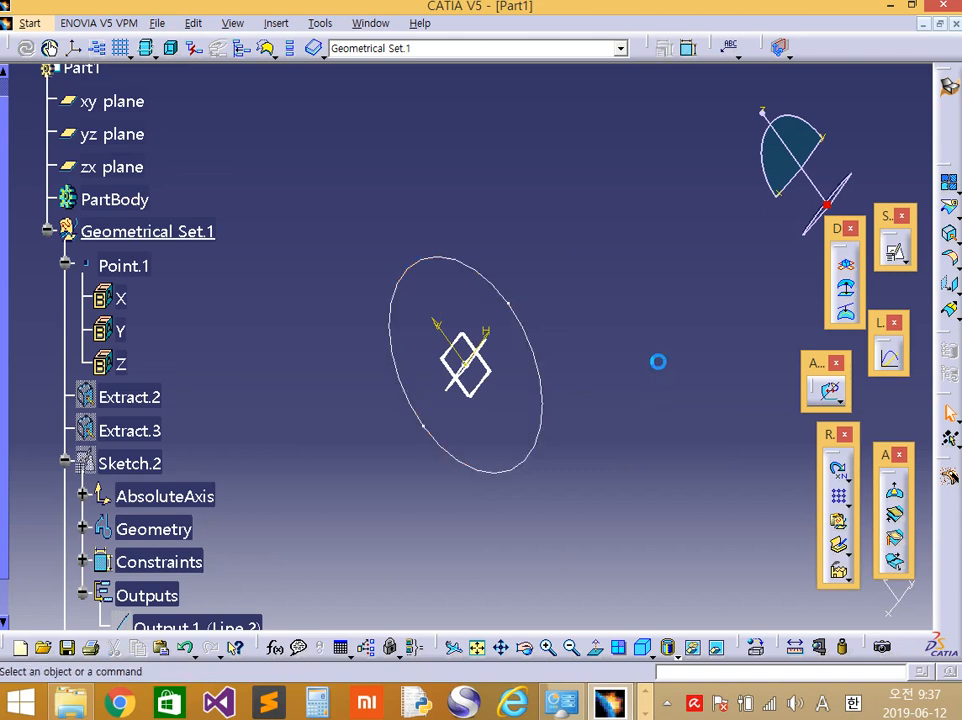
# Select the Sketch.3 circle and switch to the Part Design workbench.
pyautogui.click(533, 350)
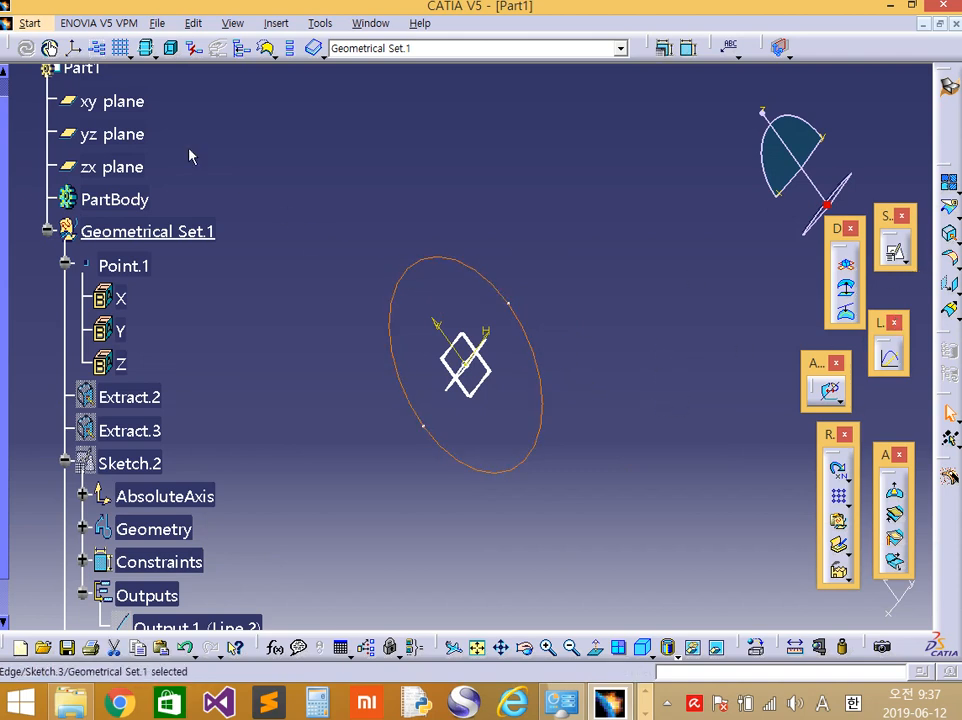
pyautogui.click(31, 25)
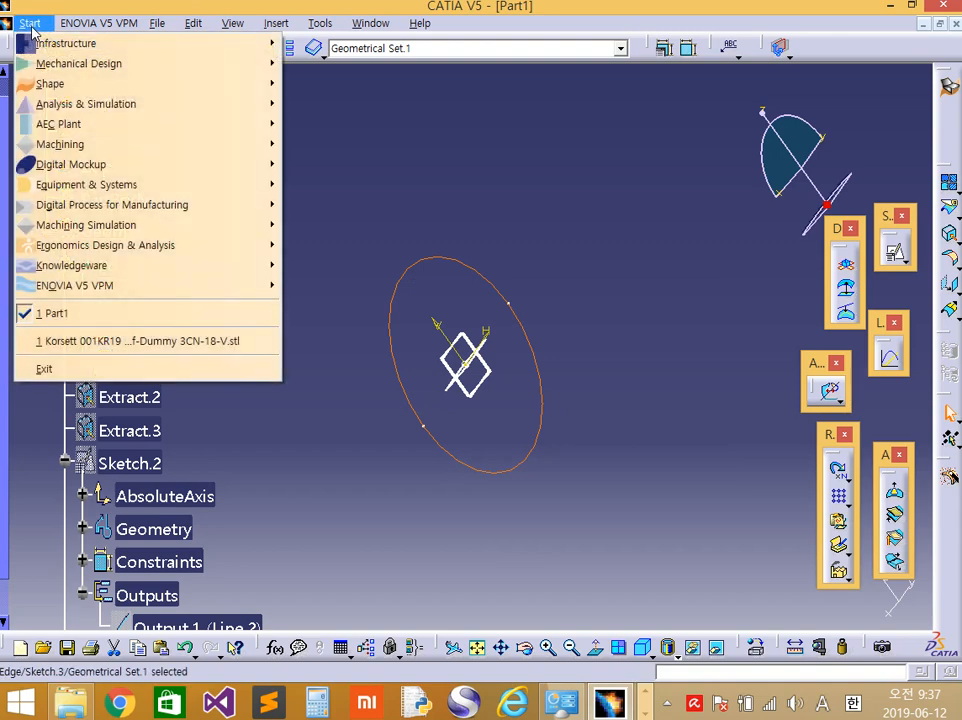
pyautogui.moveTo(40, 65)
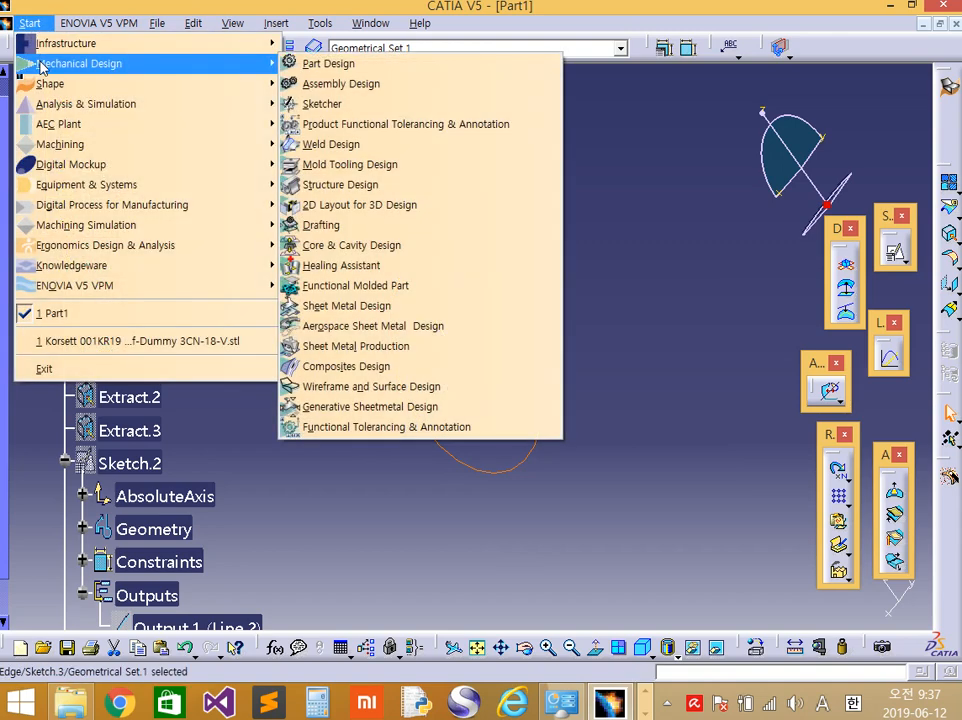
pyautogui.click(317, 64)
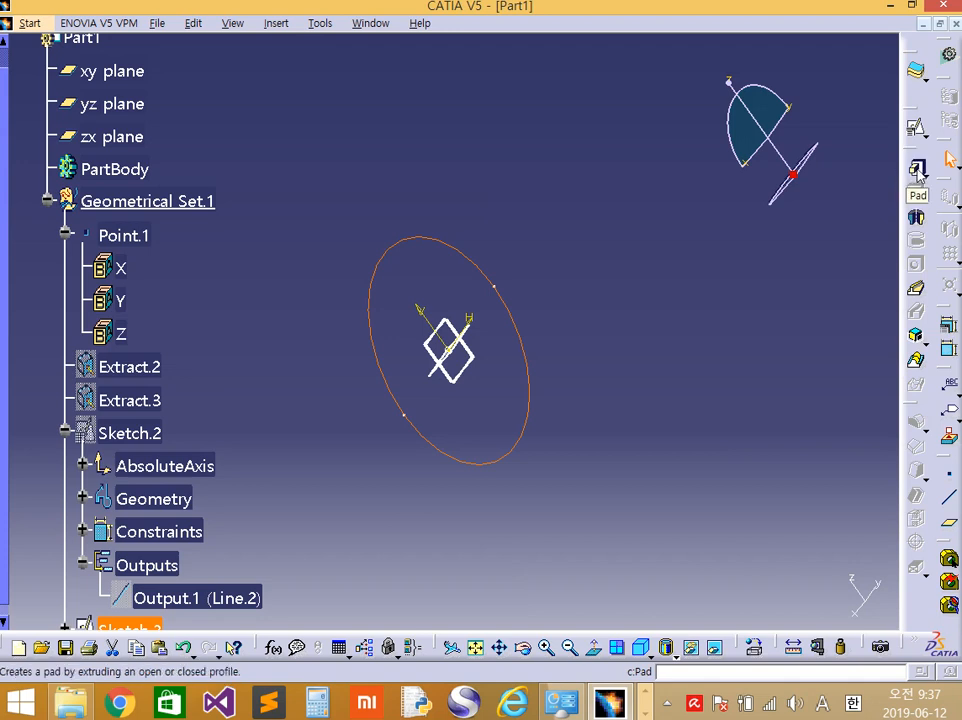
pyautogui.click(917, 170)
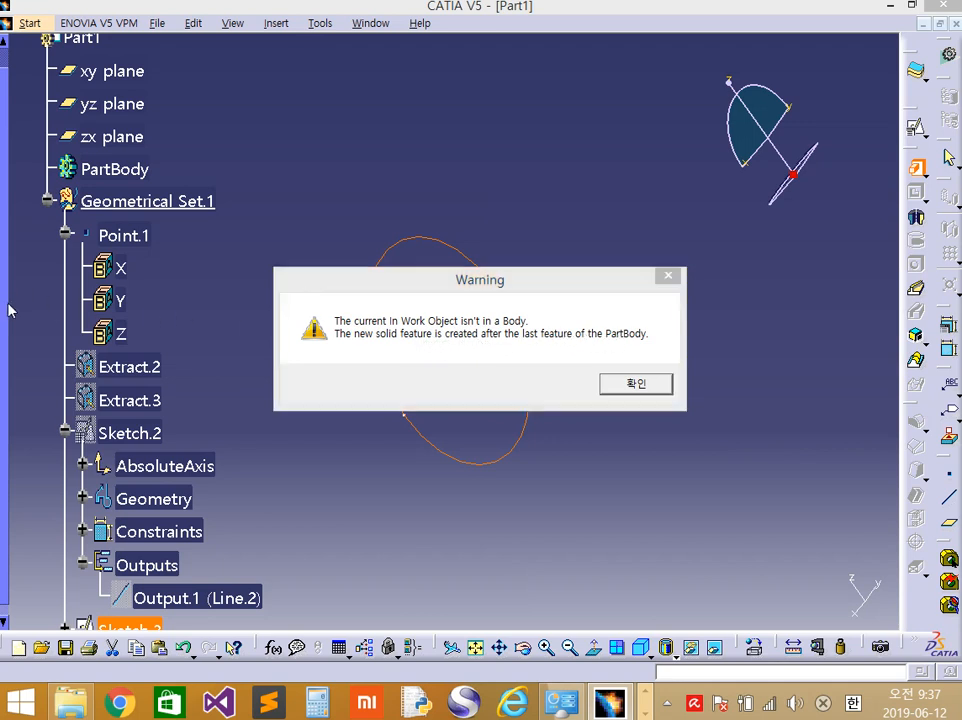
pyautogui.moveTo(590, 275); pyautogui.dragTo(826, 431)
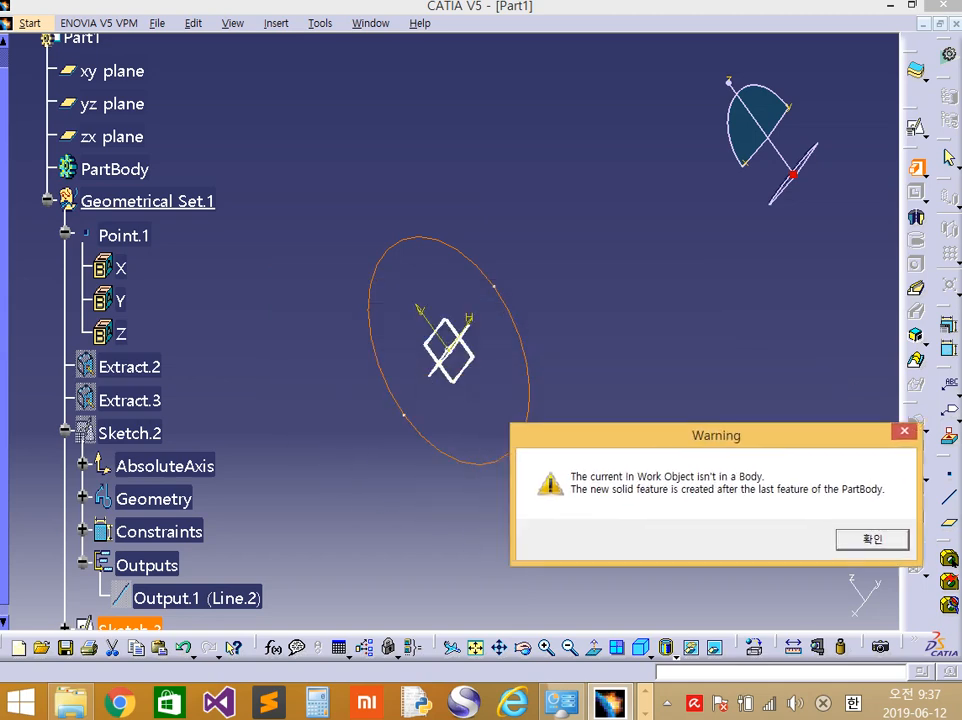
pyautogui.click(870, 541)
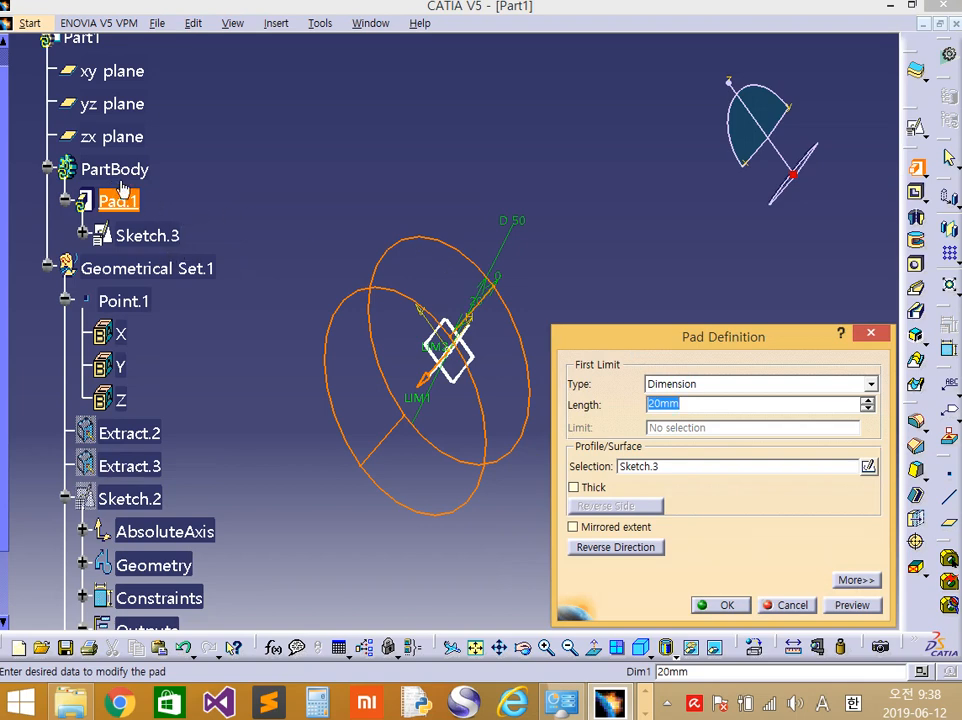
pyautogui.click(787, 605)
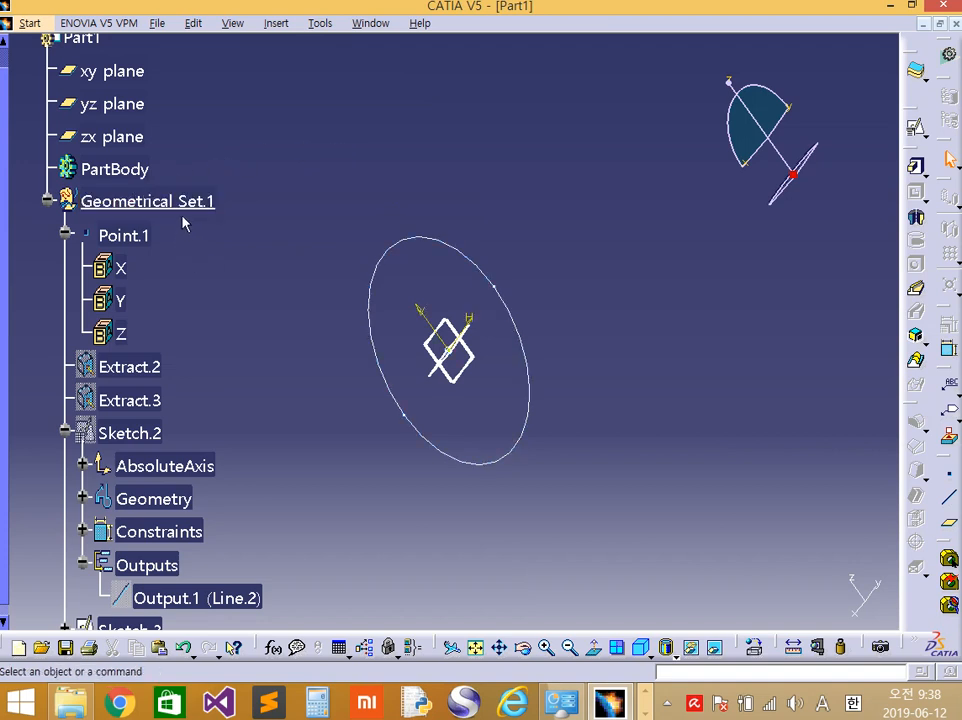
# Define PartBody as the in-work object and extrude the Sketch.3 circle into a 20 mm pad.
pyautogui.rightClick(143, 172)
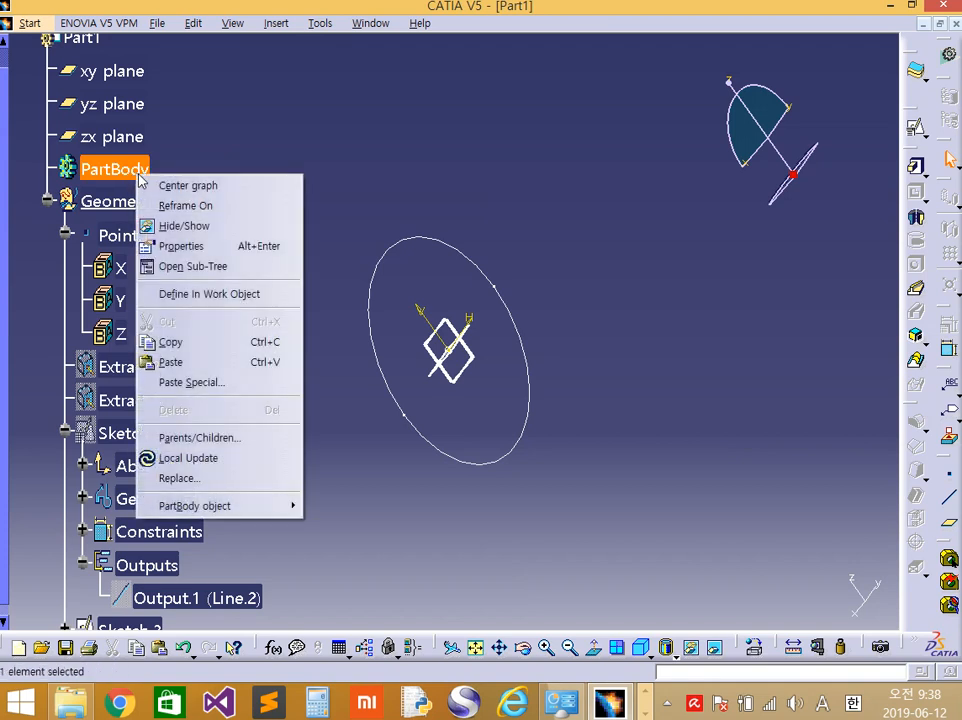
pyautogui.click(199, 296)
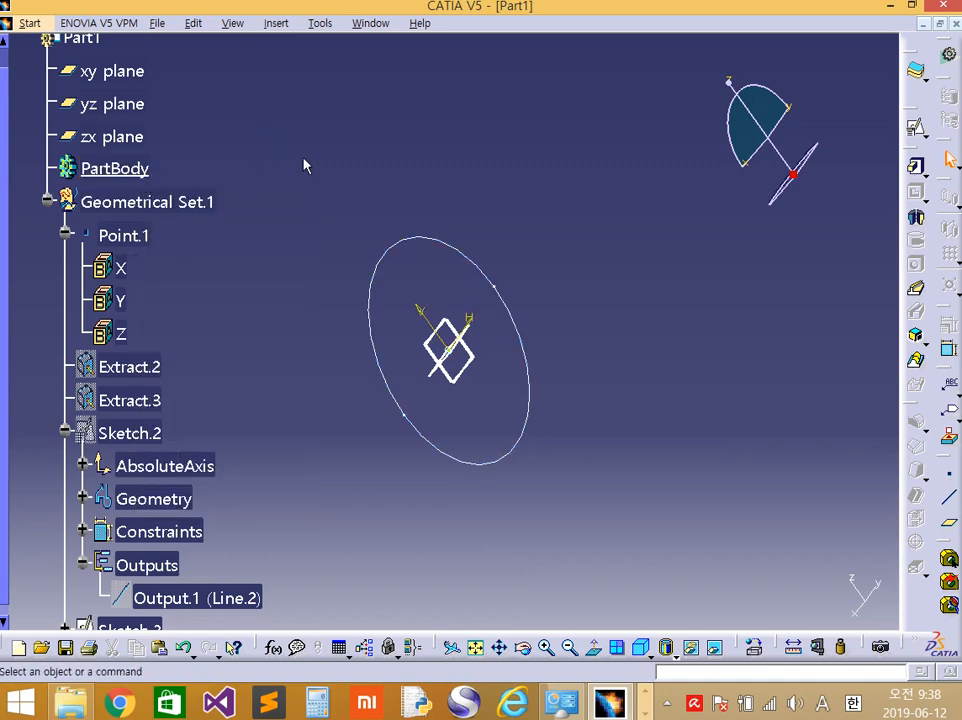
pyautogui.click(512, 305)
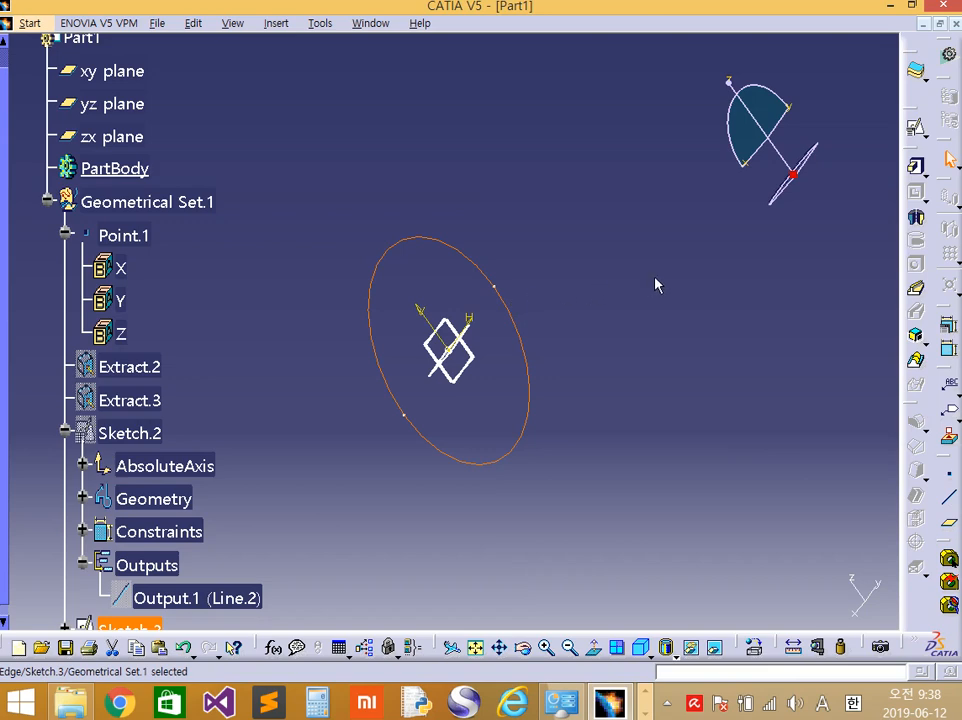
pyautogui.click(917, 170)
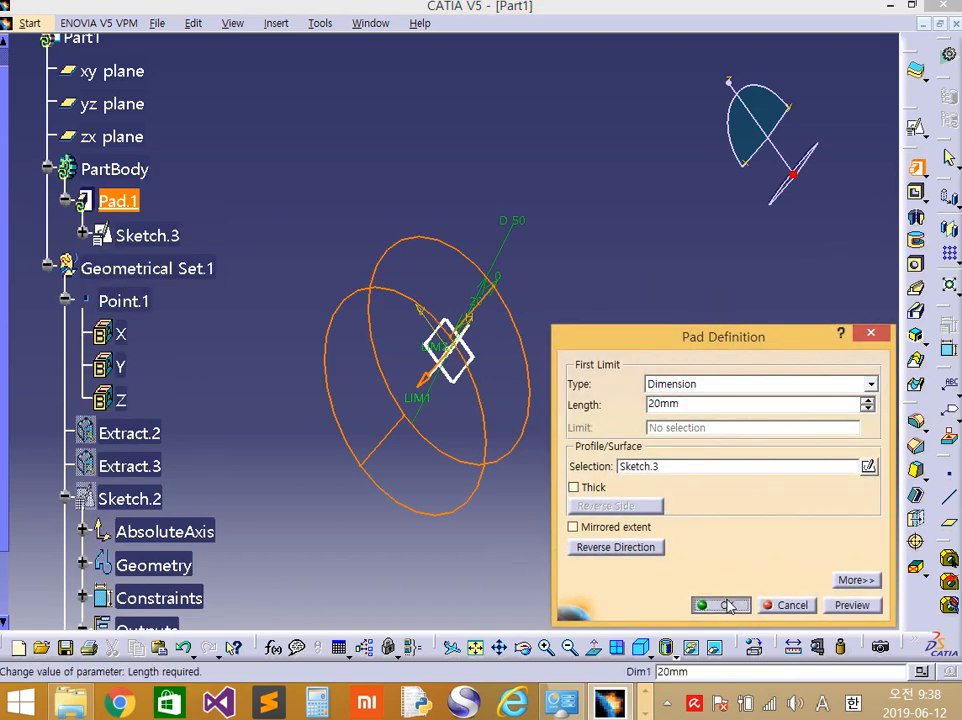
pyautogui.click(727, 605)
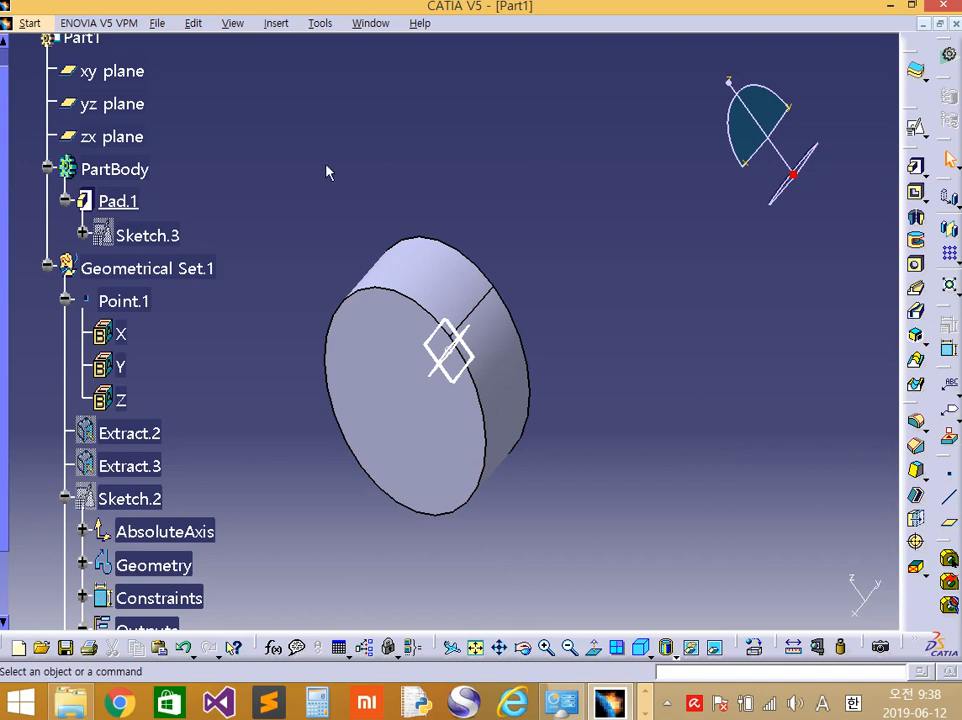
pyautogui.moveTo(434, 303); pyautogui.dragTo(367, 376, button='middle')
pyautogui.moveTo(440, 393); pyautogui.dragTo(313, 210, button='middle')
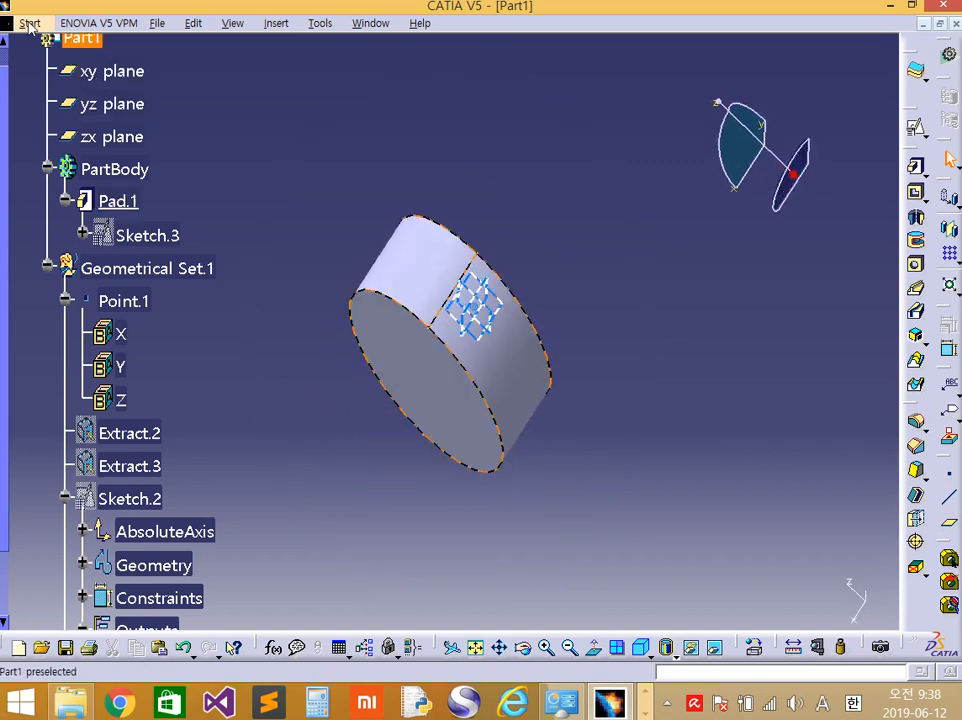
pyautogui.click(30, 25)
pyautogui.moveTo(80, 63)
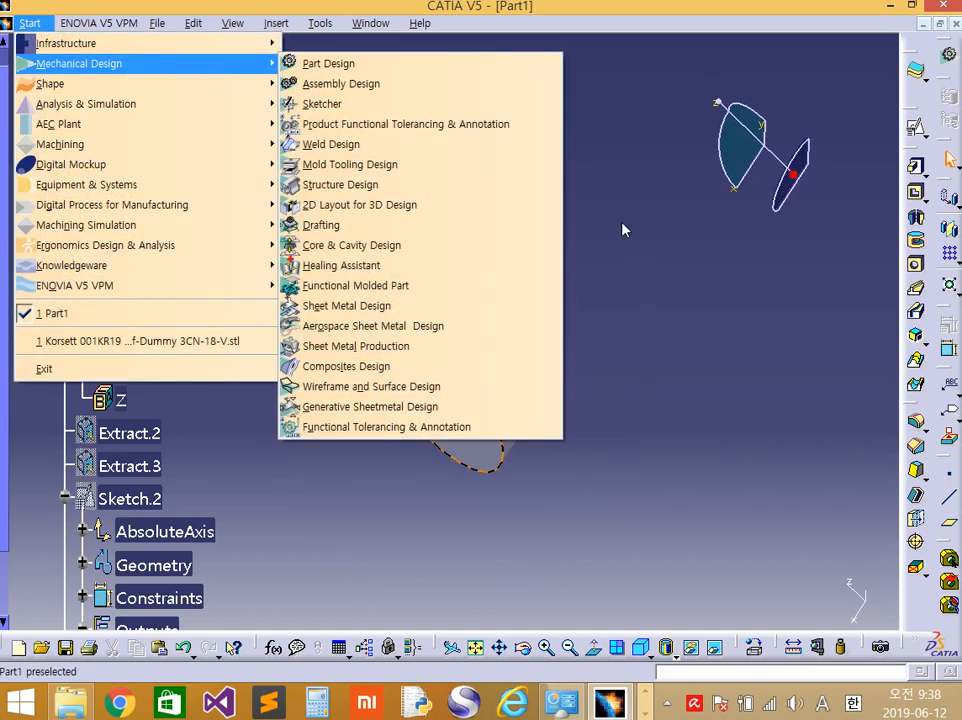
pyautogui.click(112, 104)
pyautogui.click(160, 270)
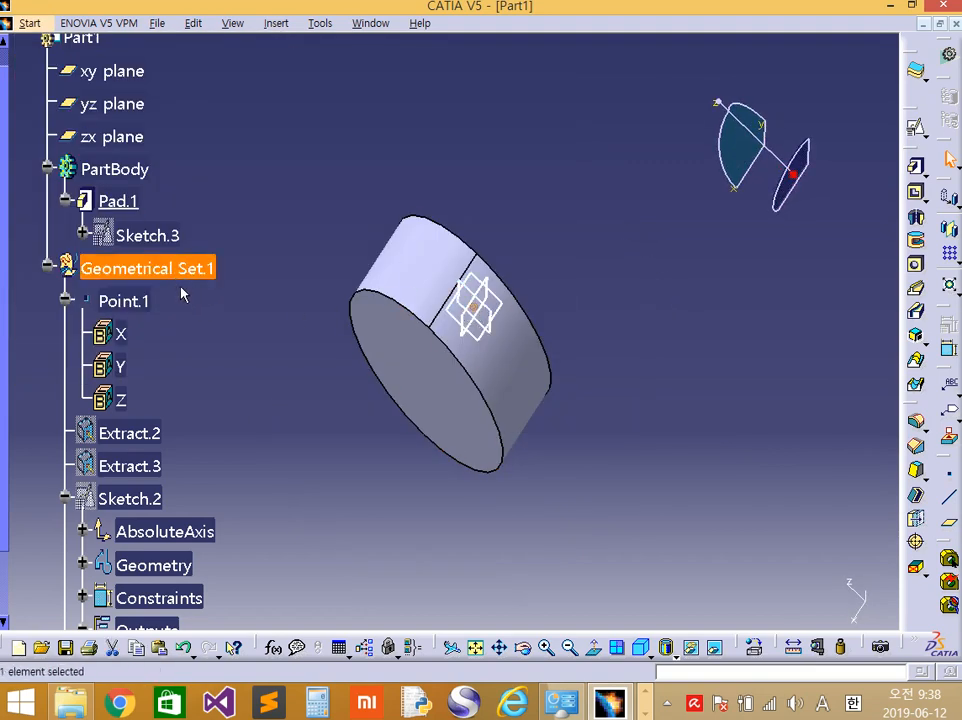
pyautogui.click(225, 340)
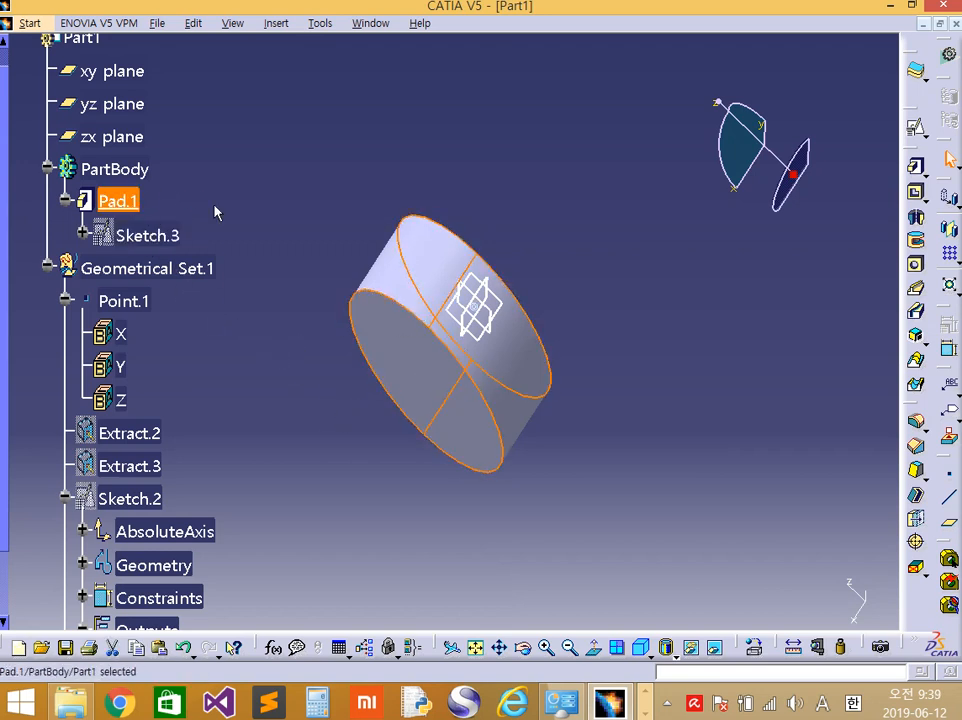
# Collapse the Geometrical Set.1 branch in the specification tree.
pyautogui.click(138, 174)
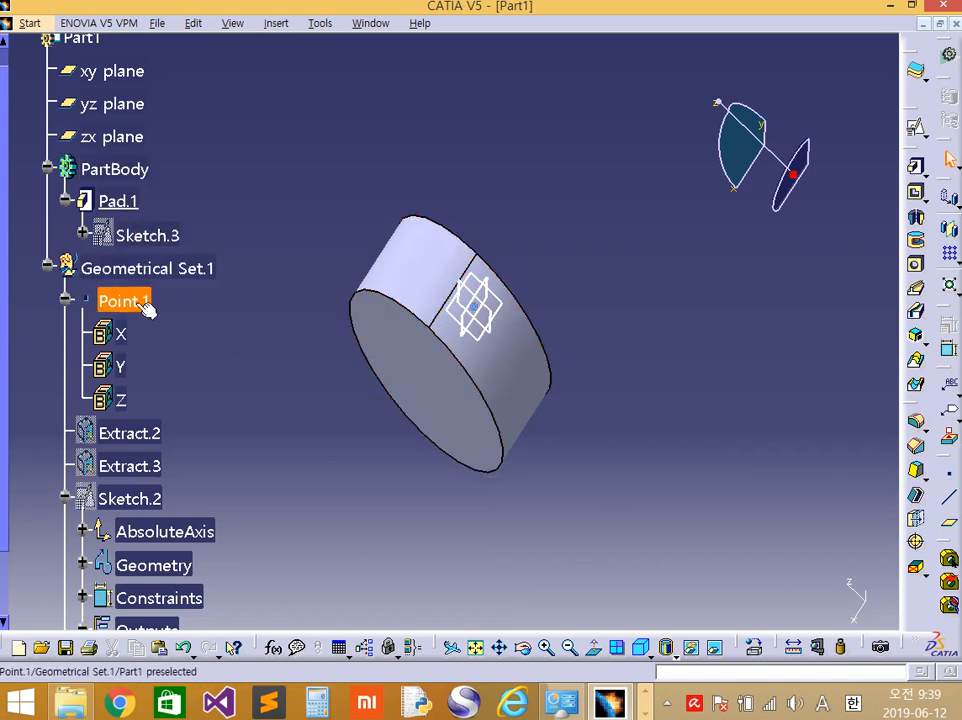
pyautogui.click(168, 276)
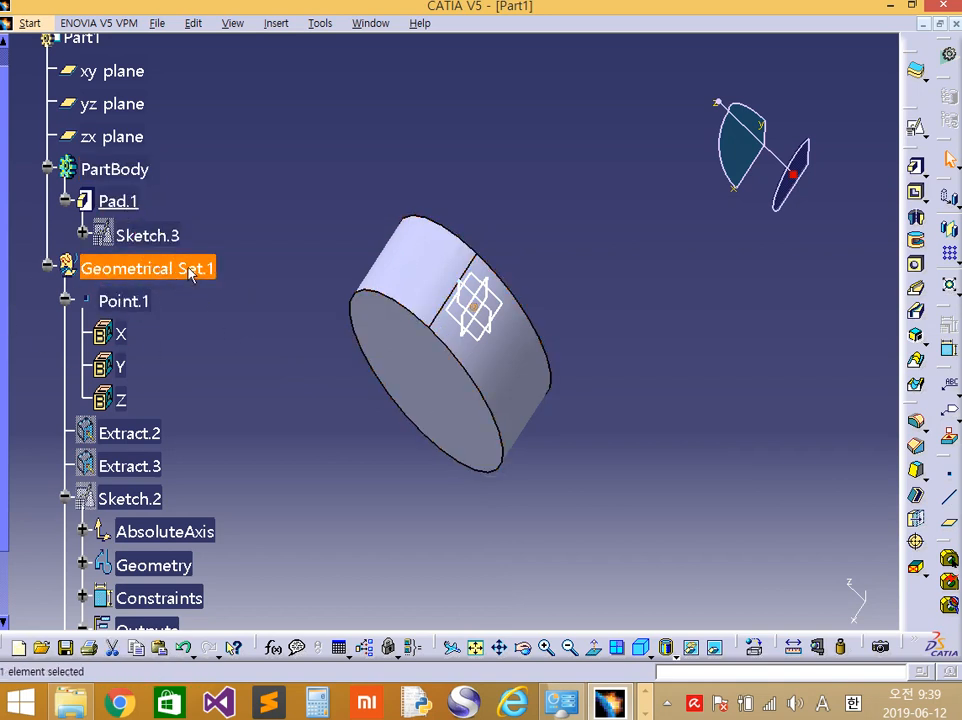
pyautogui.click(47, 265)
pyautogui.moveTo(290, 400)
pyautogui.mouseDown(button='middle')
pyautogui.moveTo(354, 402)
pyautogui.moveTo(272, 409)
pyautogui.mouseUp(button='middle')
pyautogui.click(263, 410)
pyautogui.click(47, 266)
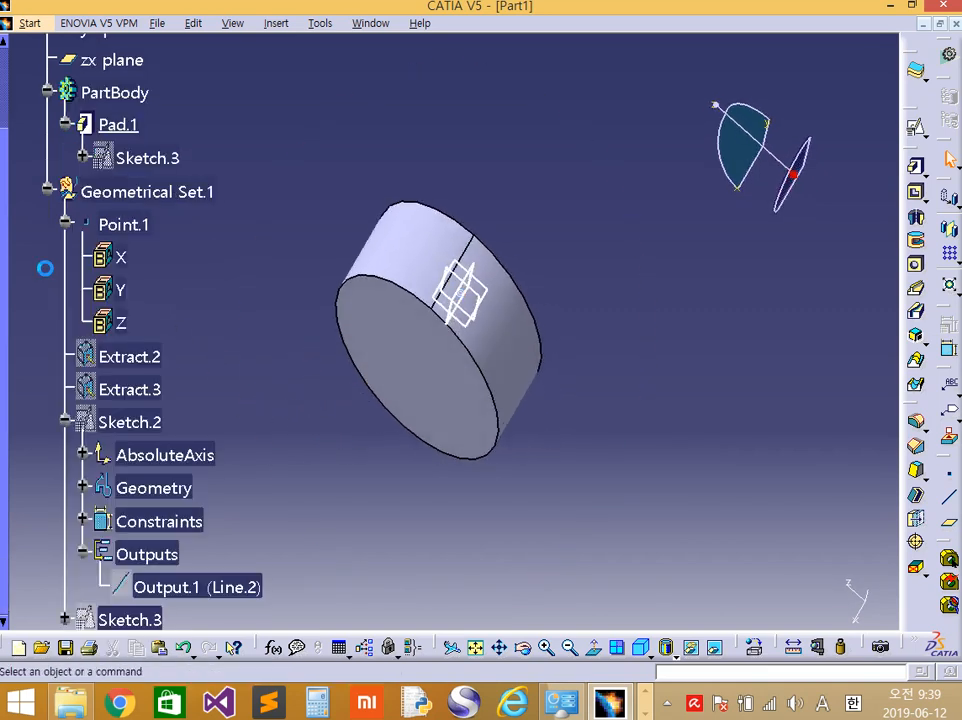
pyautogui.click(47, 191)
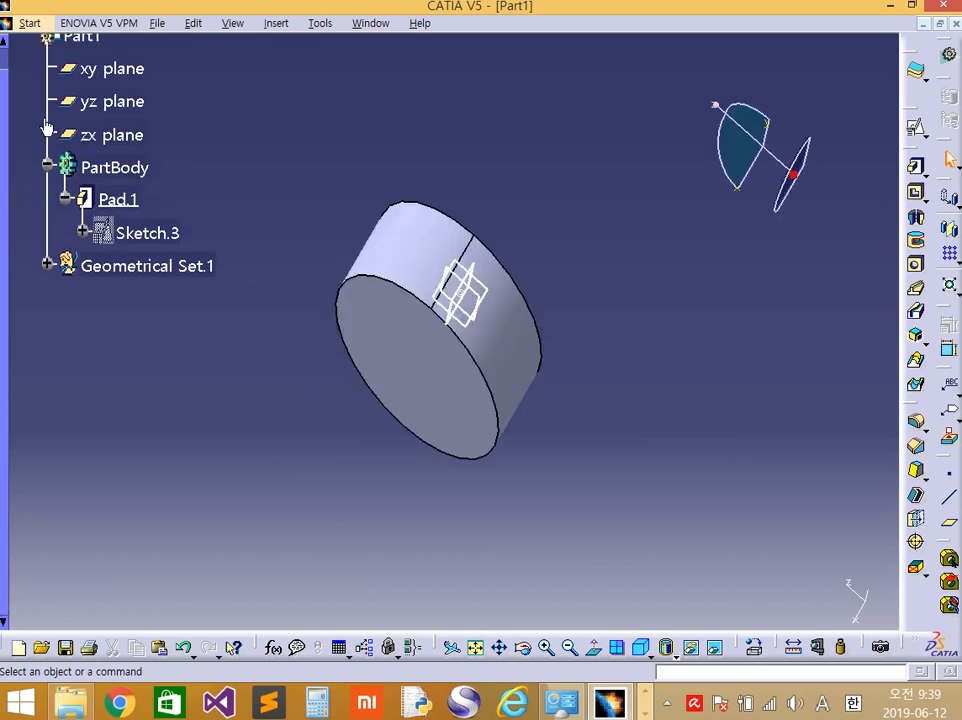
# Switch to the Generative Shape Design workbench and move the floating toolbar beneath the Law toolbar aside.
pyautogui.click(30, 23)
pyautogui.moveTo(58, 86)
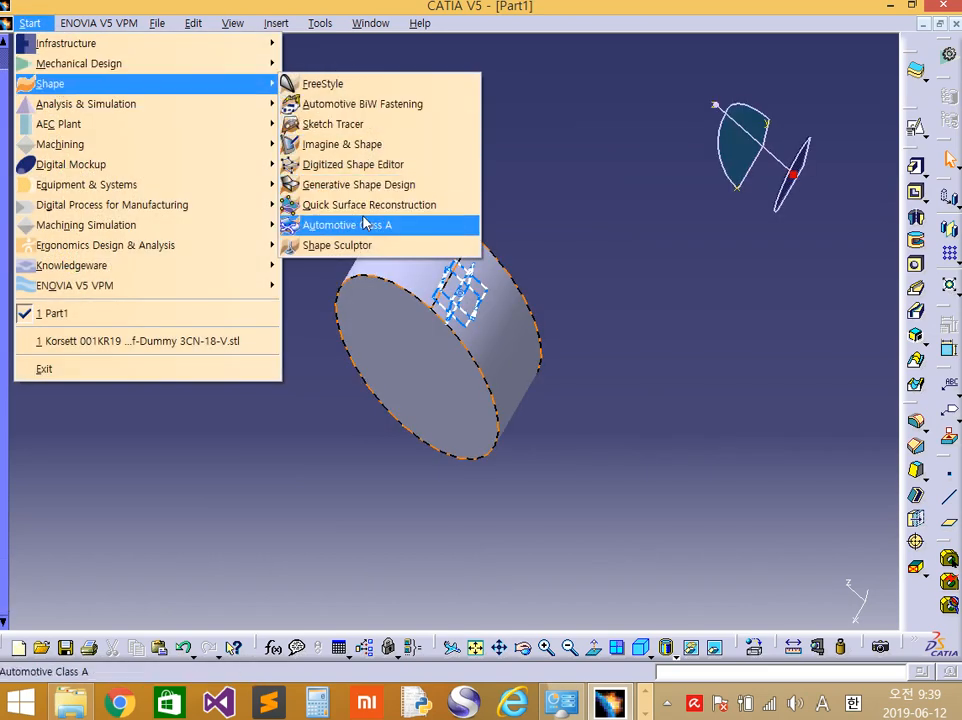
pyautogui.click(371, 192)
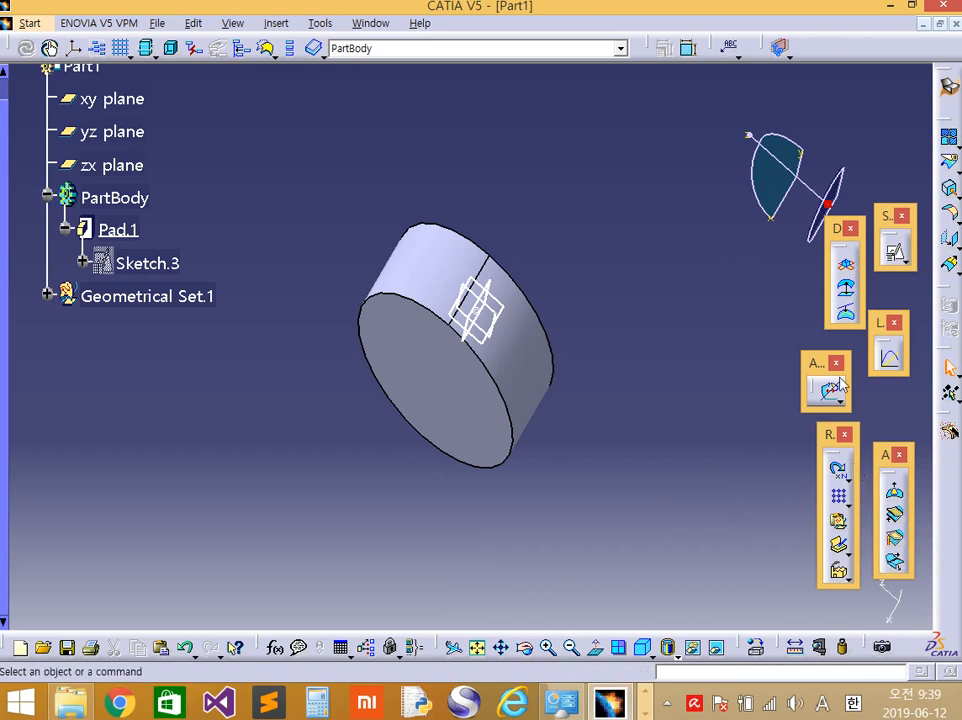
pyautogui.moveTo(822, 366); pyautogui.dragTo(841, 373)
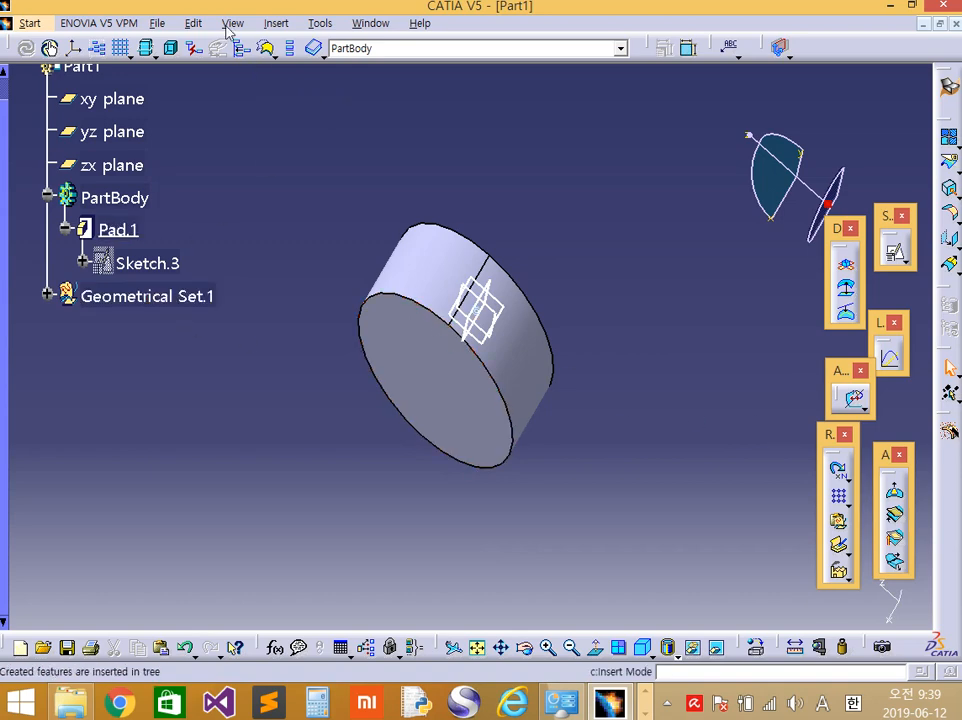
# Examine the available insert commands, including Body, Geometrical Set and Ordered Geometrical Set, with the Part1 root in view.
pyautogui.click(280, 23)
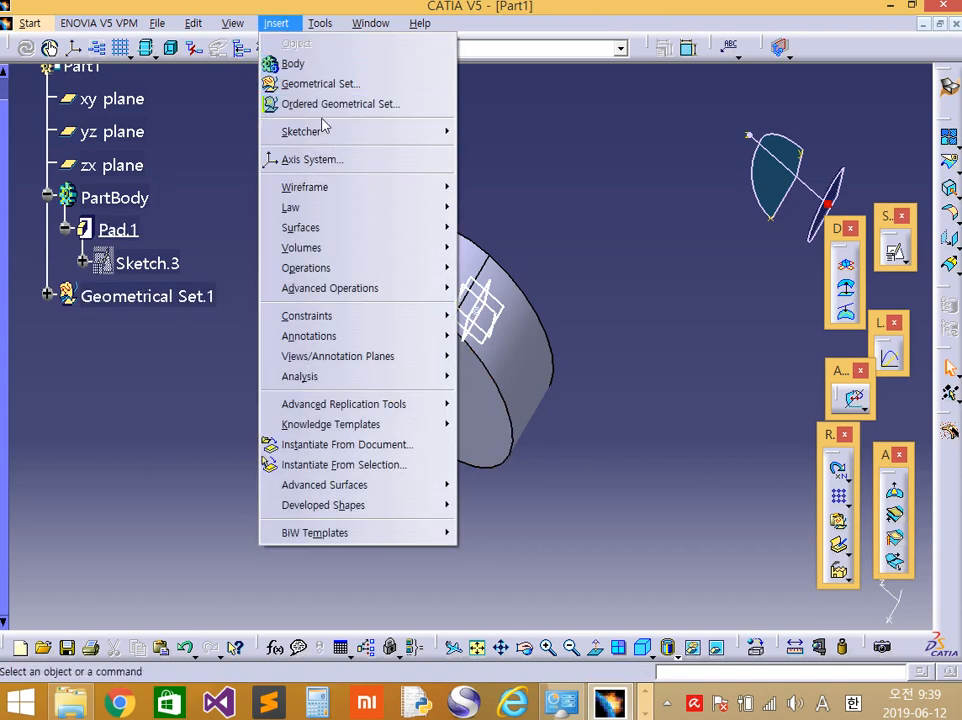
pyautogui.click(160, 312)
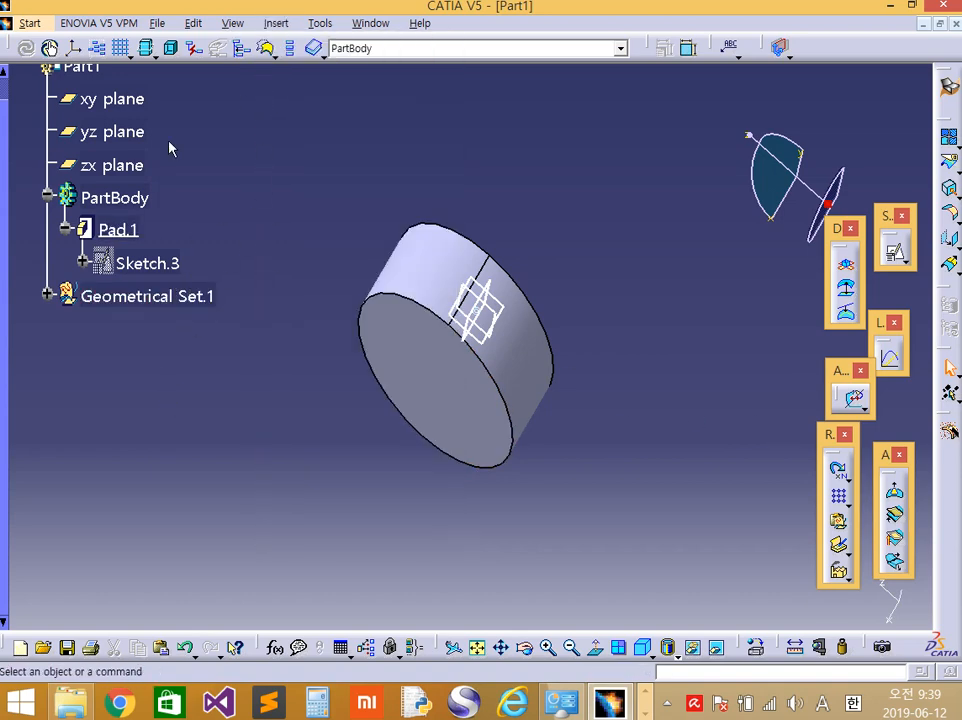
pyautogui.moveTo(5, 212); pyautogui.dragTo(13, 176)
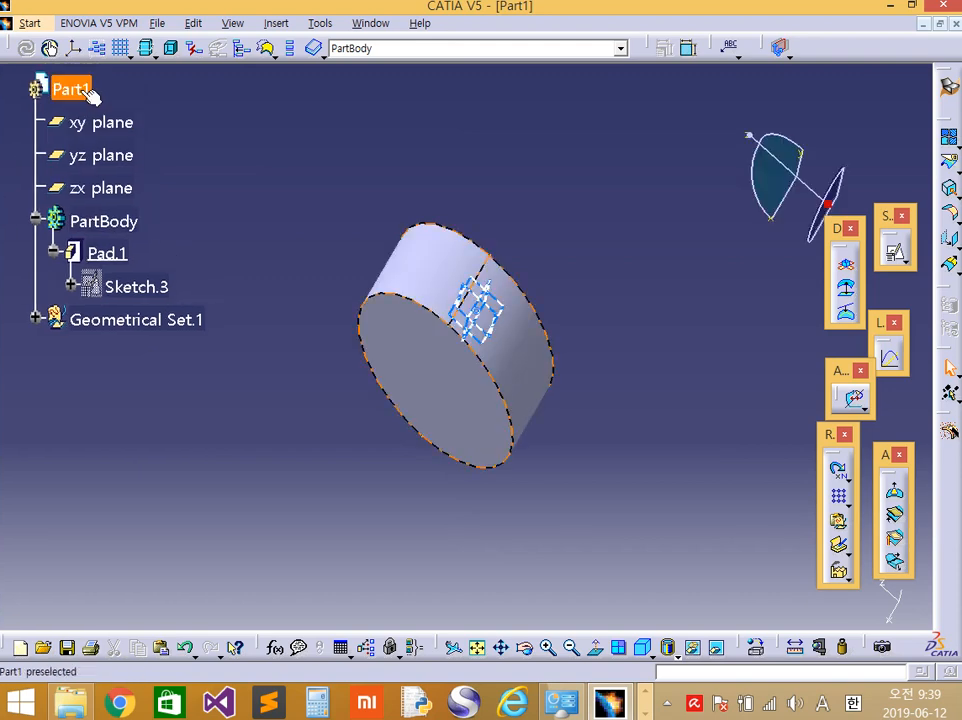
pyautogui.click(276, 23)
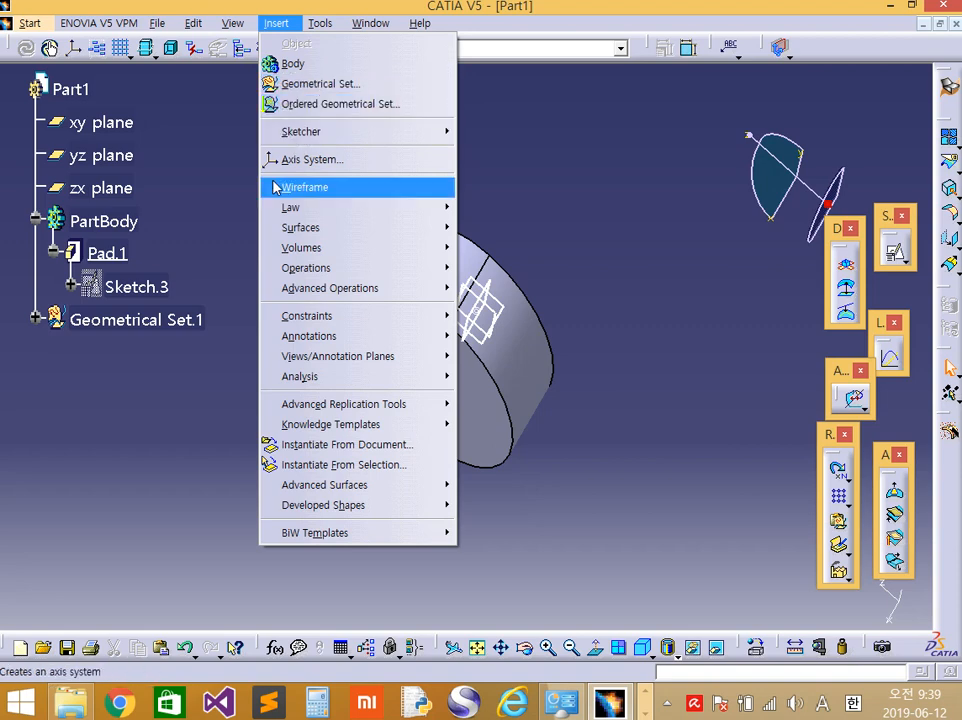
pyautogui.click(201, 452)
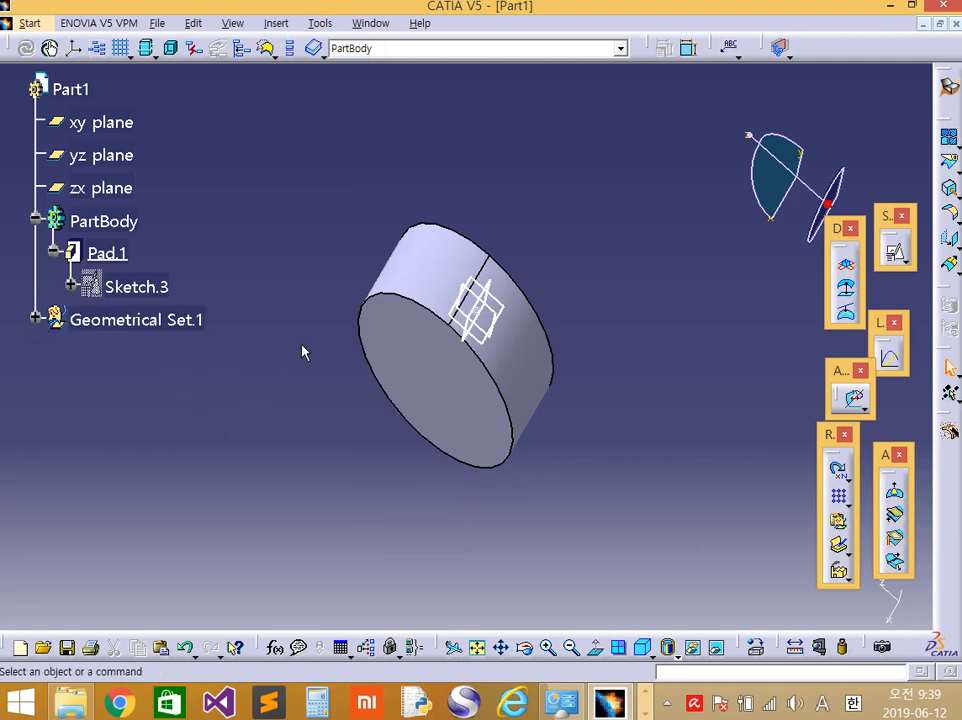
# Collapse the PartBody branch in the tree and fit the whole part in the view.
pyautogui.click(35, 218)
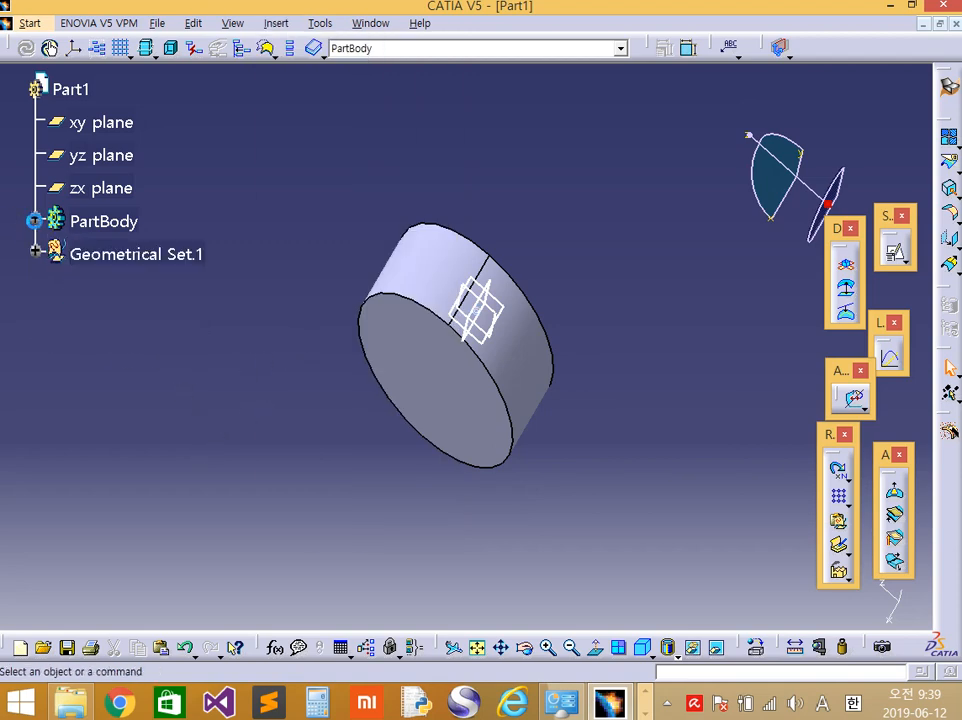
pyautogui.moveTo(432, 418)
pyautogui.mouseDown(button='middle')
pyautogui.moveTo(405, 412)
pyautogui.moveTo(496, 346)
pyautogui.moveTo(324, 369)
pyautogui.moveTo(404, 335)
pyautogui.moveTo(260, 395)
pyautogui.moveTo(511, 296)
pyautogui.moveTo(417, 270)
pyautogui.moveTo(629, 307)
pyautogui.moveTo(532, 332)
pyautogui.moveTo(363, 240)
pyautogui.moveTo(603, 382)
pyautogui.moveTo(301, 386)
pyautogui.moveTo(405, 381)
pyautogui.moveTo(498, 359)
pyautogui.moveTo(354, 481)
pyautogui.moveTo(723, 166)
pyautogui.moveTo(679, 155)
pyautogui.moveTo(584, 336)
pyautogui.mouseUp(button='middle')
pyautogui.scroll(3, 354, 481)
pyautogui.scroll(-3, 354, 481)
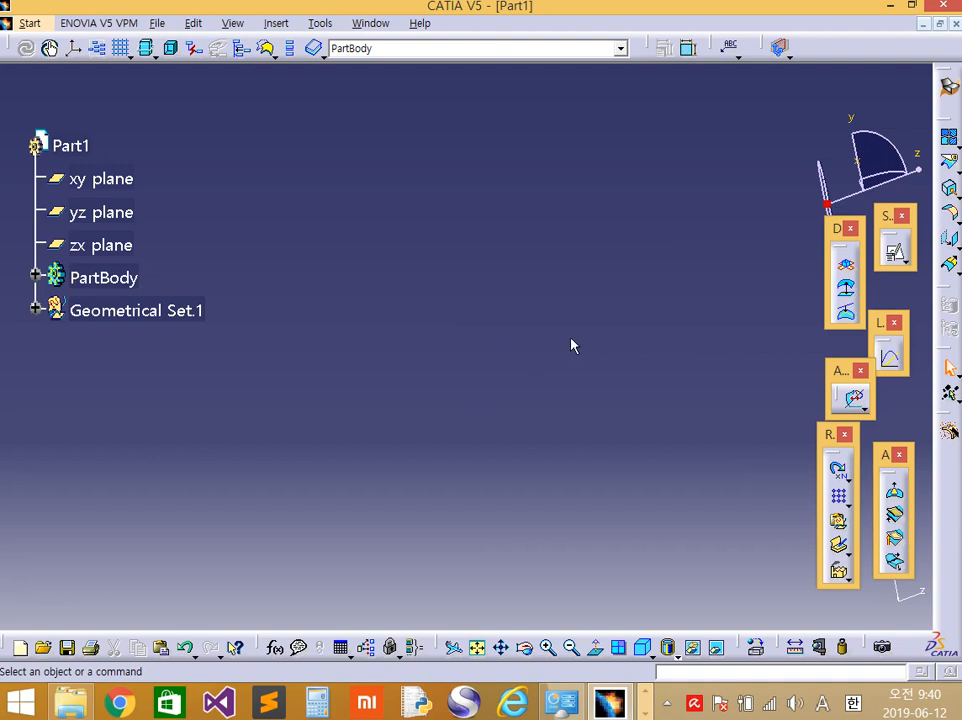
pyautogui.click(479, 650)
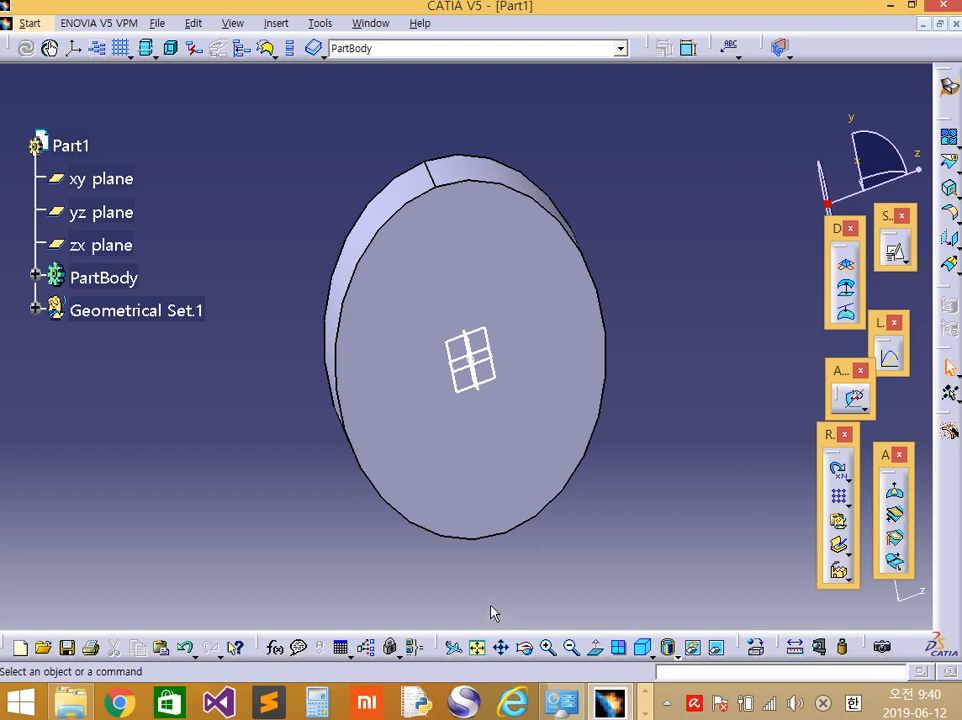
pyautogui.moveTo(511, 551); pyautogui.dragTo(417, 391, button='middle')
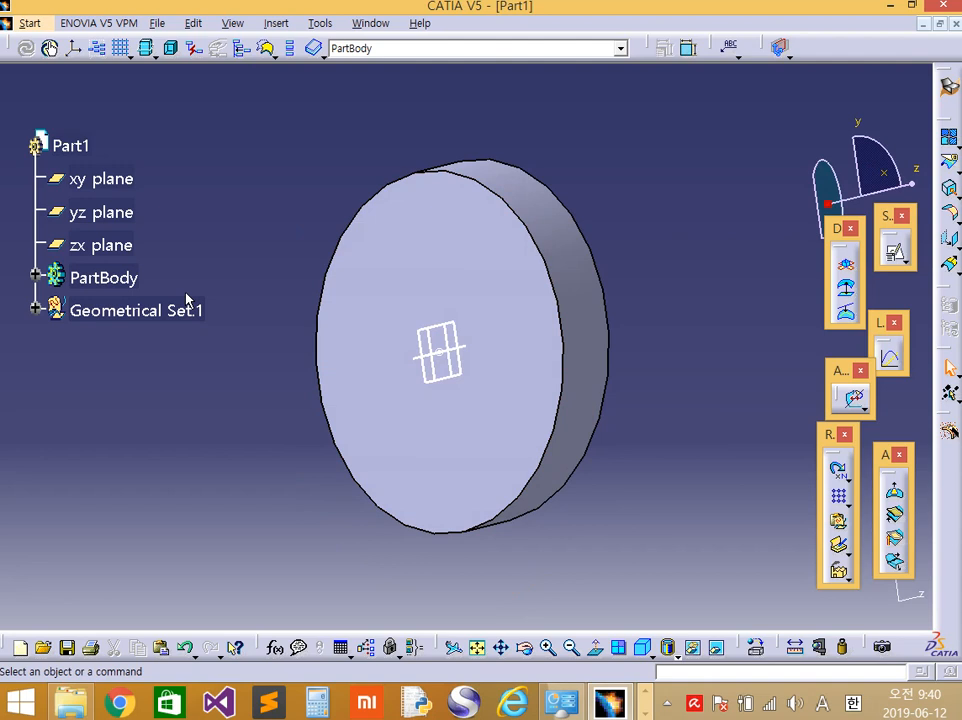
pyautogui.press('XF86AudioRaiseVolume')
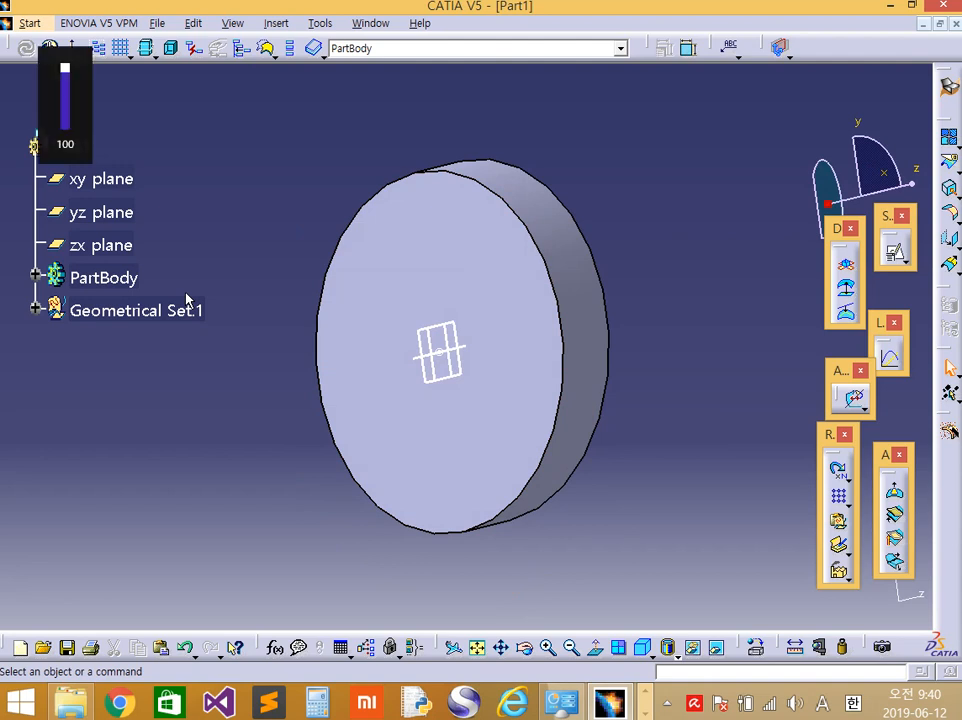
pyautogui.press('XF86AudioRaiseVolume')
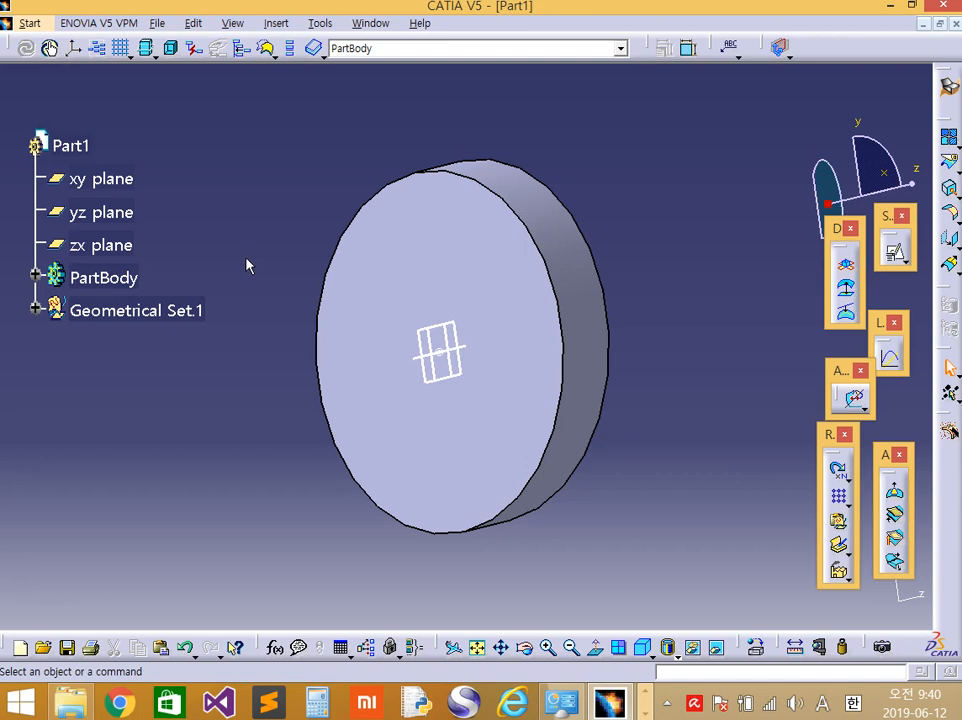
pyautogui.press('XF86AudioRaiseVolume')
pyautogui.press('XF86AudioRaiseVolume')
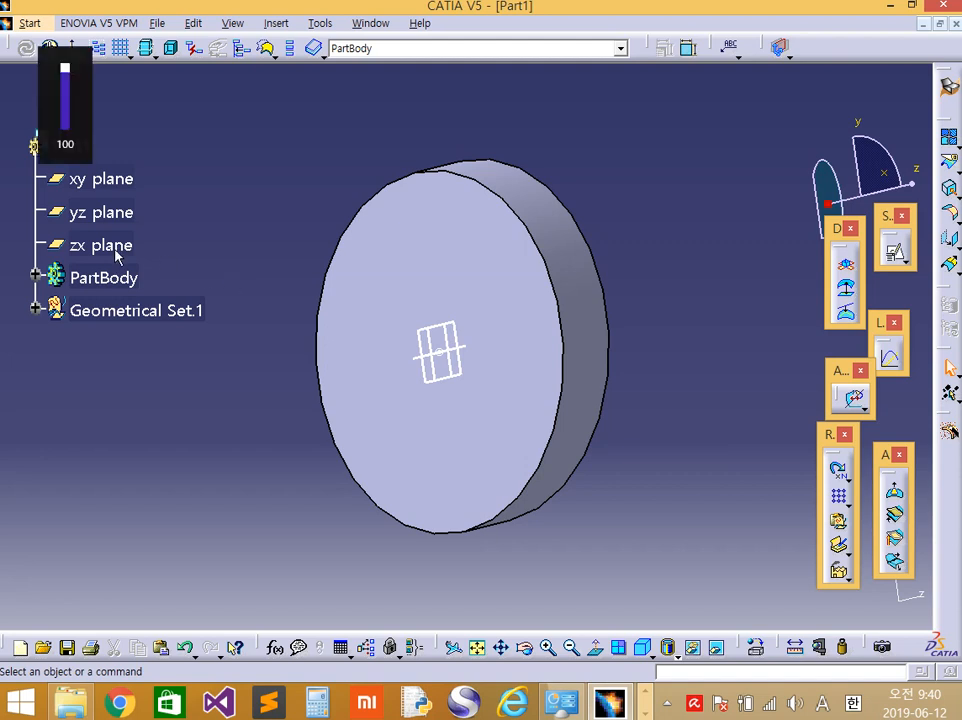
# Activate the specification tree for manipulation, enlarge it and reposition it beside the pad.
pyautogui.moveTo(40, 245); pyautogui.dragTo(46, 211)
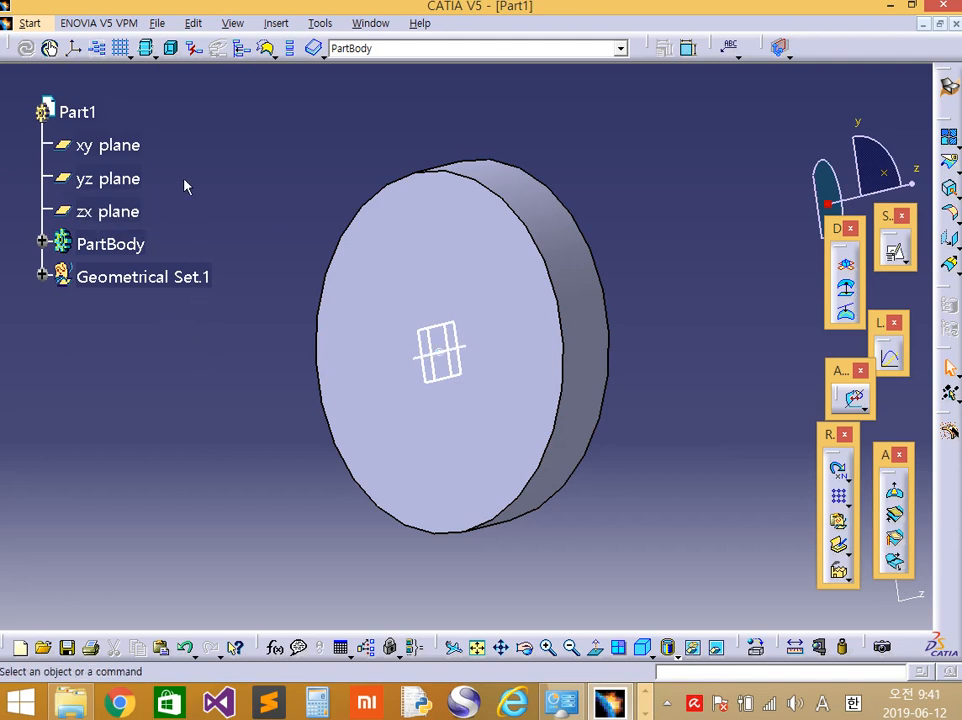
pyautogui.click(43, 168)
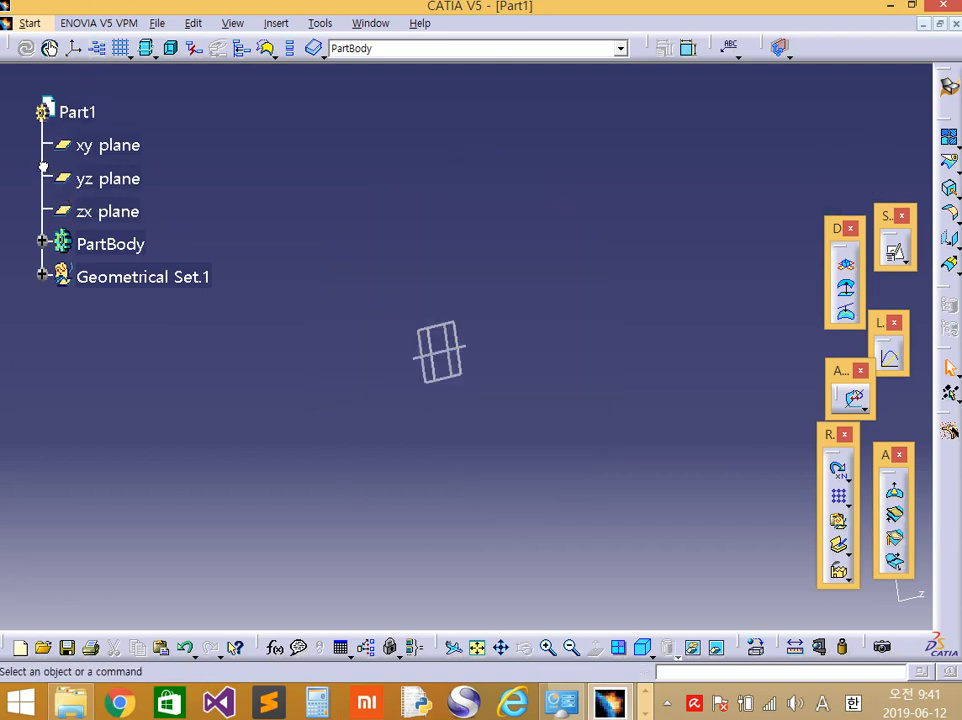
pyautogui.moveTo(43, 168); pyautogui.dragTo(35, 152)
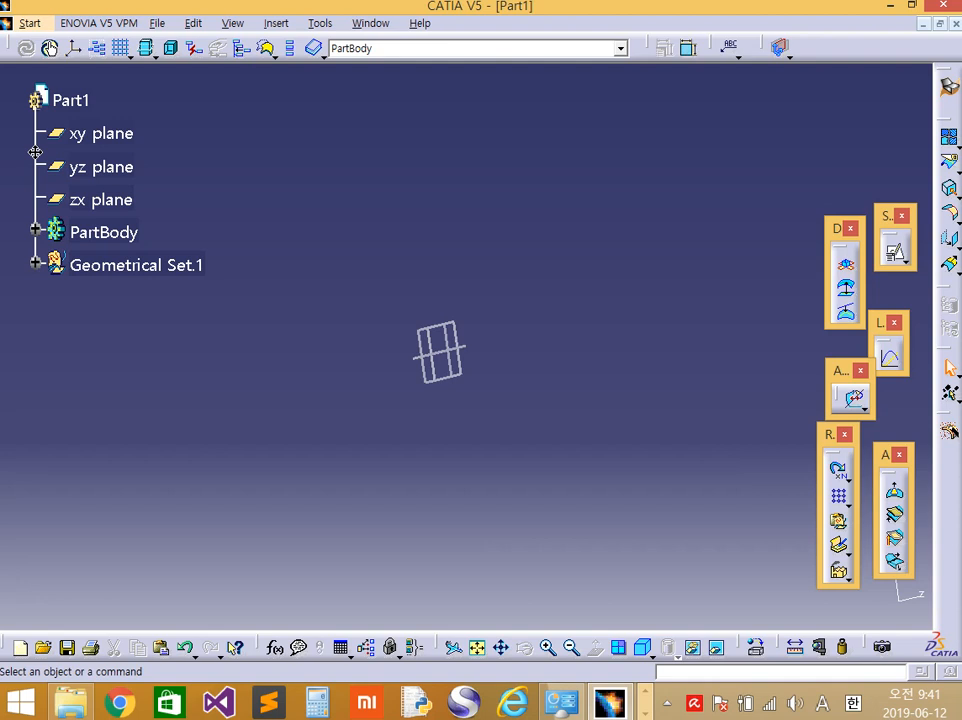
pyautogui.moveTo(35, 152); pyautogui.dragTo(28, 127, button='middle')
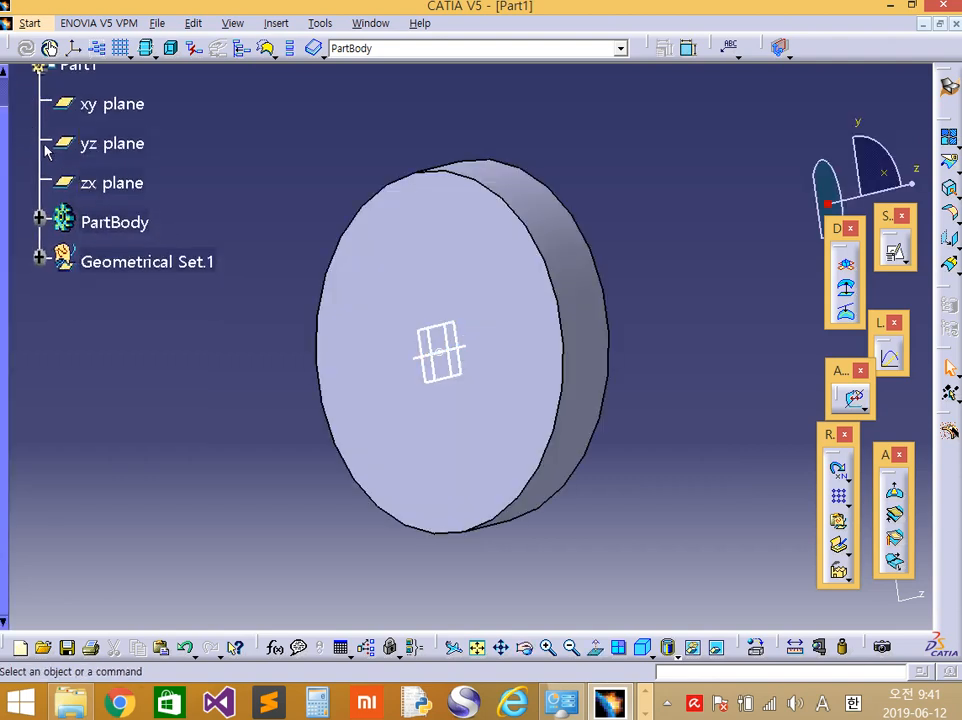
pyautogui.moveTo(7, 149); pyautogui.dragTo(8, 112)
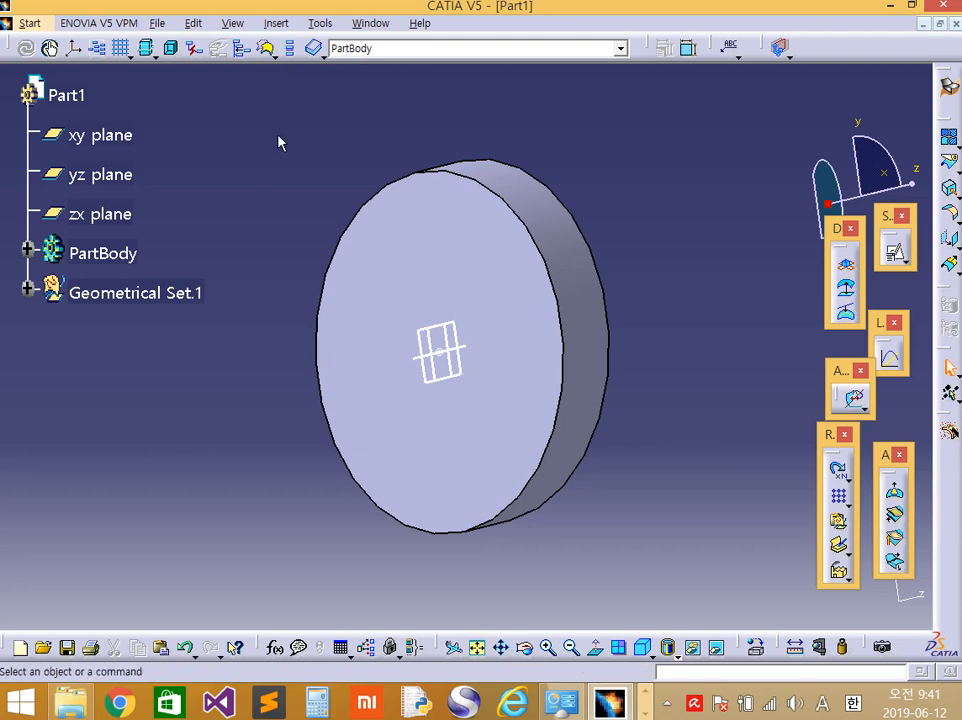
# Orbit the pad and scroll the specification tree out of view and back.
pyautogui.moveTo(425, 221); pyautogui.dragTo(475, 362, button='middle')
pyautogui.scroll(-3, 475, 362)
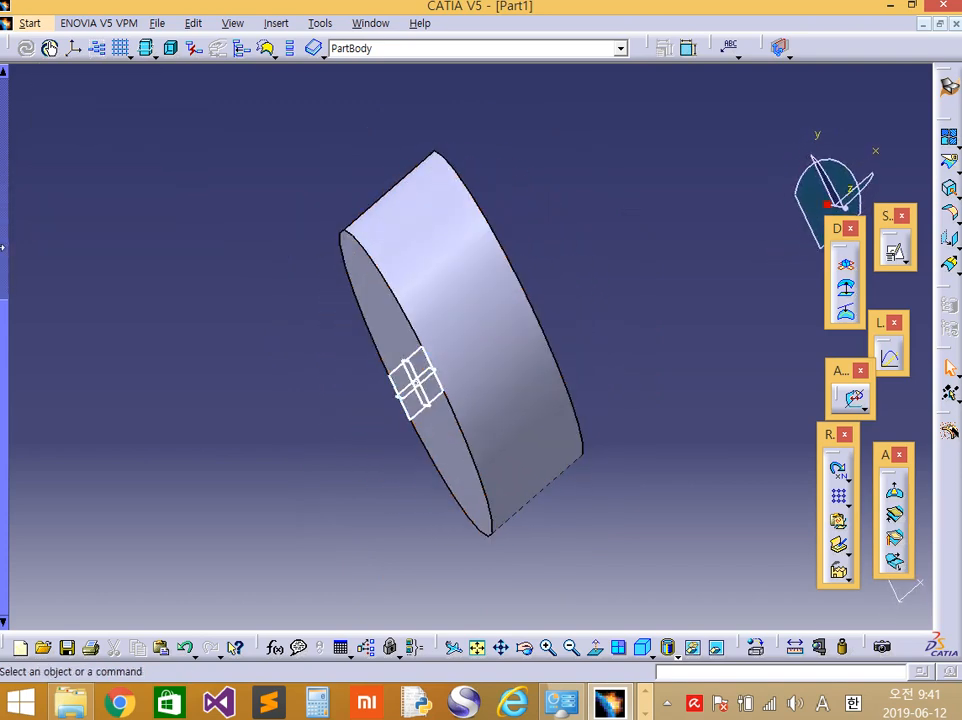
pyautogui.scroll(3, 16, 325)
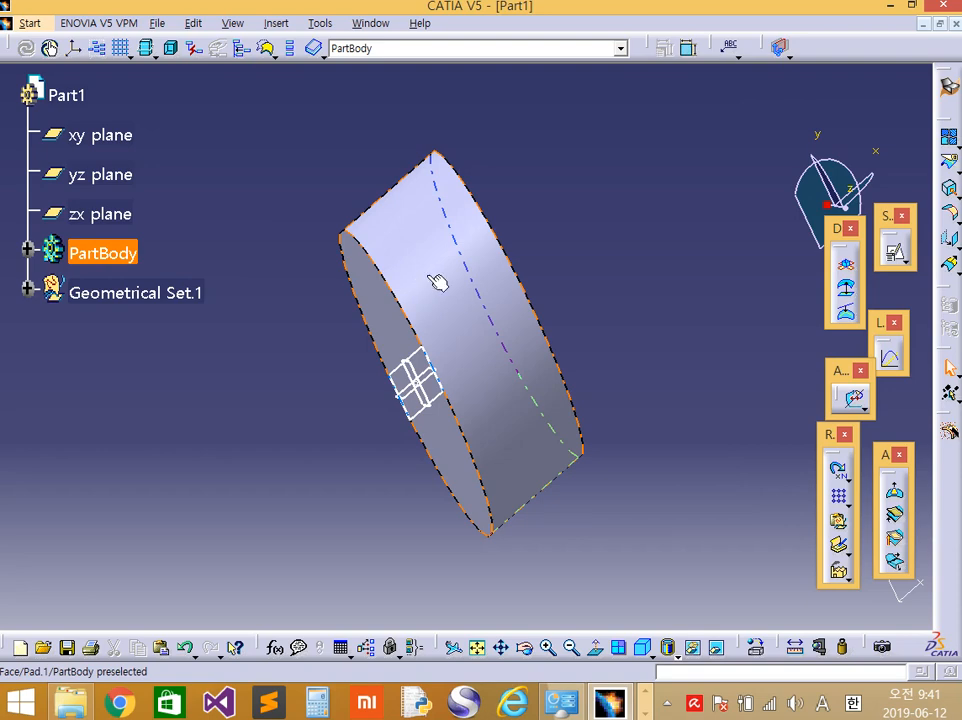
pyautogui.moveTo(455, 311)
pyautogui.mouseDown(button='middle')
pyautogui.moveTo(459, 327)
pyautogui.moveTo(440, 361)
pyautogui.moveTo(505, 416)
pyautogui.moveTo(507, 270)
pyautogui.moveTo(462, 318)
pyautogui.mouseUp(button='middle')
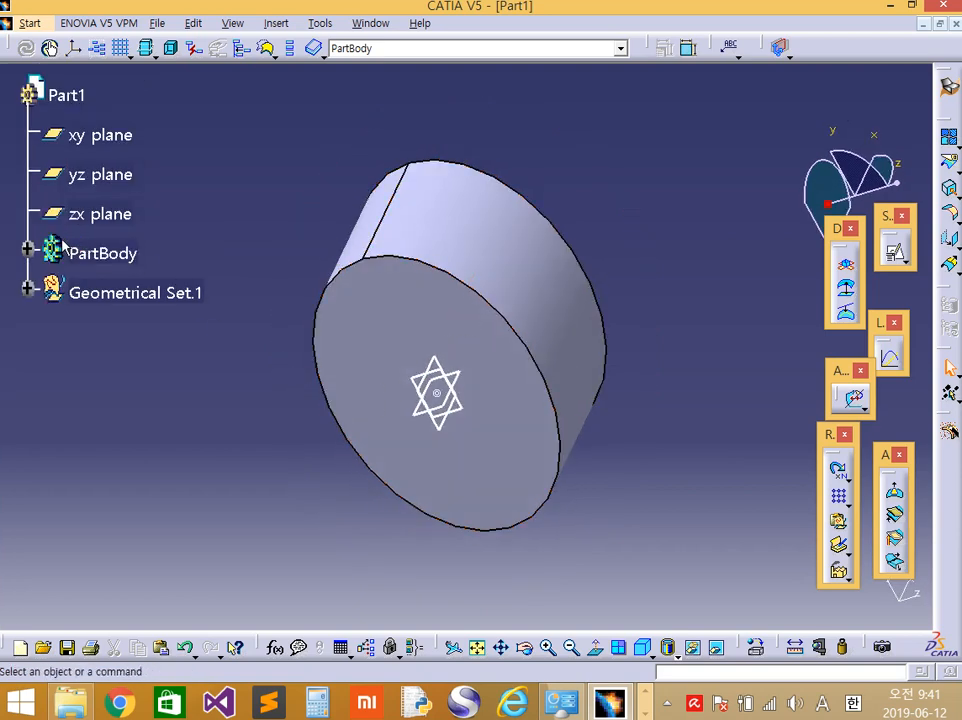
# Practise zooming and moving the specification tree while the geometry is inactive.
pyautogui.keyDown('ctrl'); pyautogui.moveTo(36, 173); pyautogui.dragTo(51, 213); pyautogui.keyUp('ctrl')
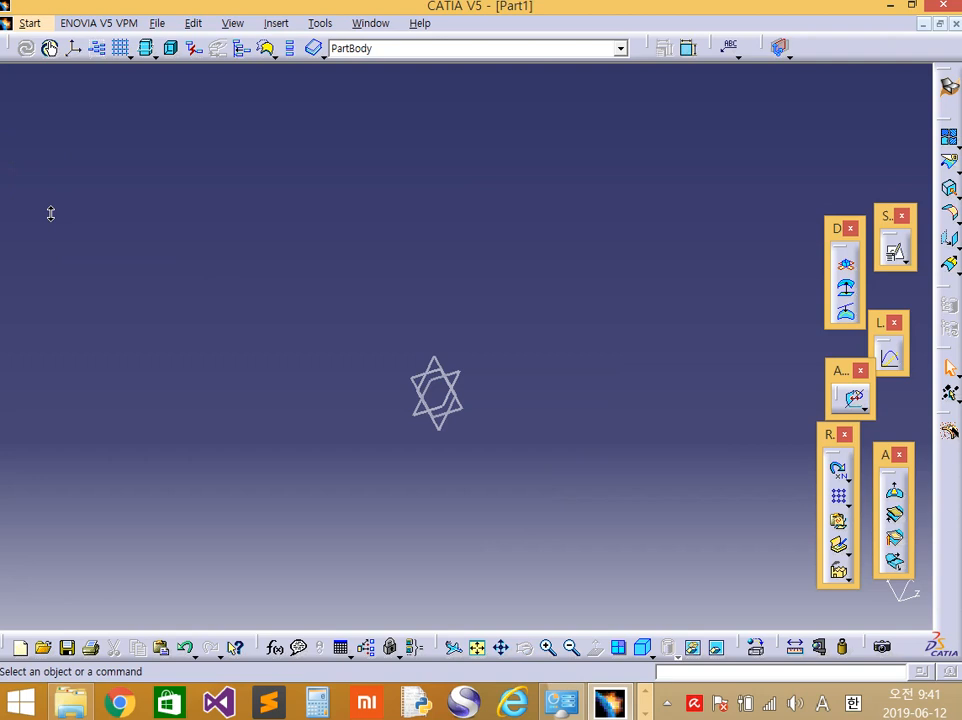
pyautogui.keyDown('ctrl'); pyautogui.moveTo(51, 213); pyautogui.dragTo(62, 168); pyautogui.keyUp('ctrl')
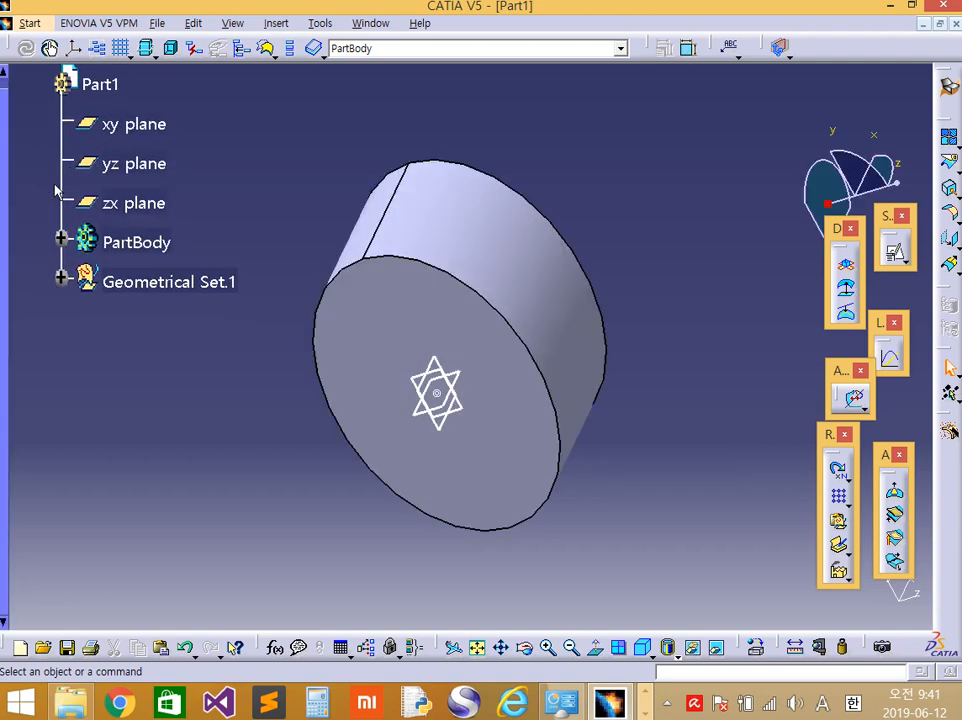
pyautogui.click(62, 180)
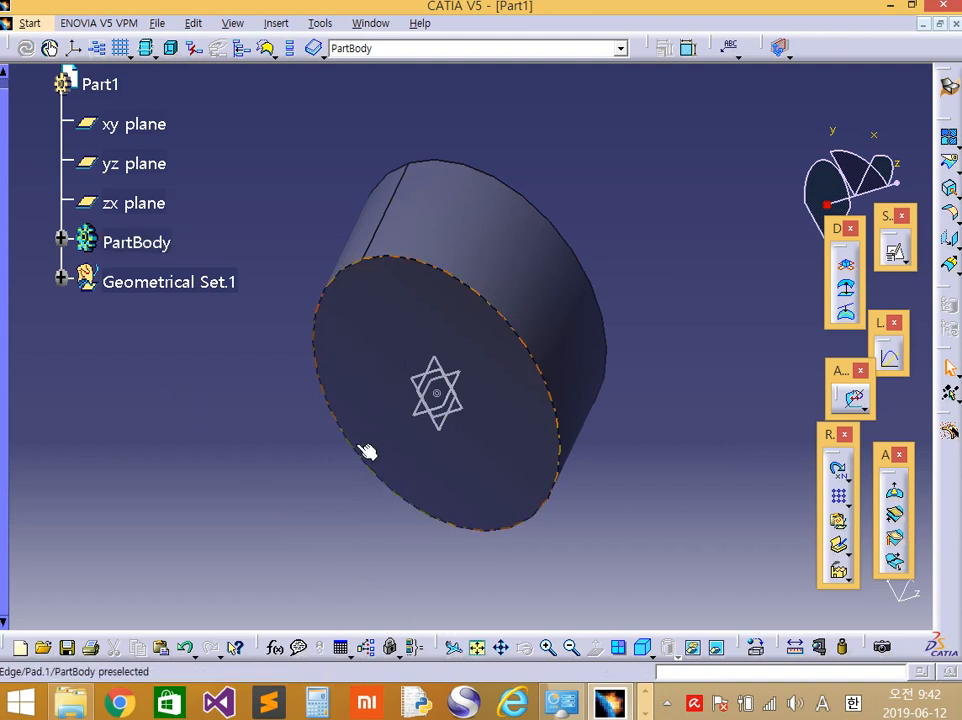
pyautogui.click(60, 187)
pyautogui.moveTo(57, 177); pyautogui.dragTo(64, 148, button='middle')
pyautogui.click(63, 148)
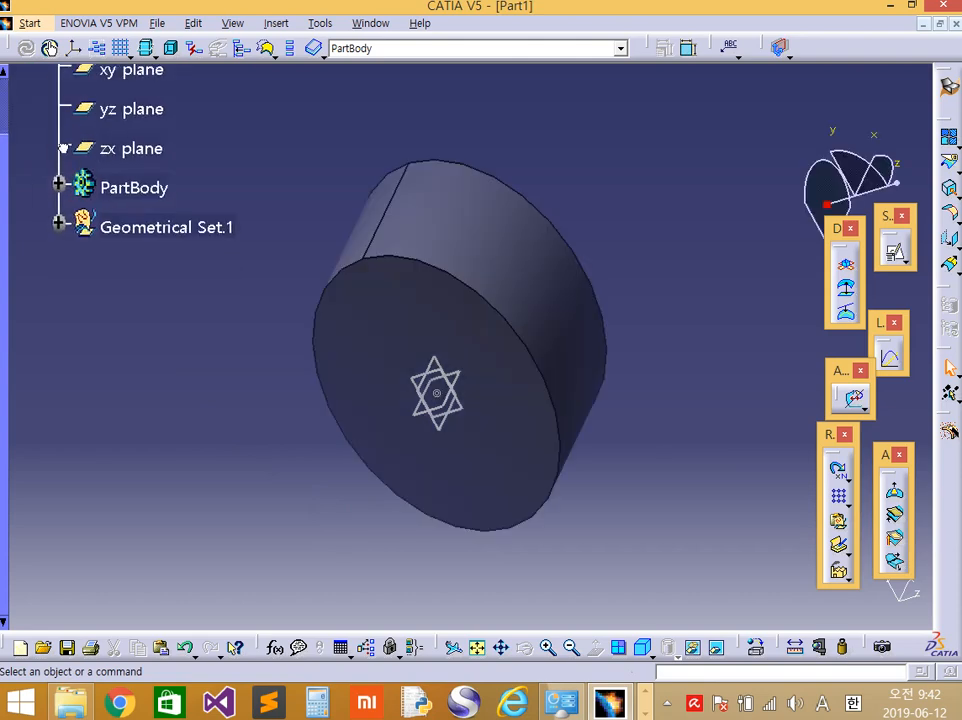
# Return control to the geometry and bring the Part1 root of the tree back into view.
pyautogui.moveTo(378, 325)
pyautogui.mouseDown(button='middle')
pyautogui.moveTo(408, 307)
pyautogui.moveTo(429, 251)
pyautogui.moveTo(307, 316)
pyautogui.moveTo(364, 378)
pyautogui.moveTo(449, 313)
pyautogui.moveTo(455, 281)
pyautogui.moveTo(438, 371)
pyautogui.moveTo(381, 317)
pyautogui.mouseUp(button='middle')
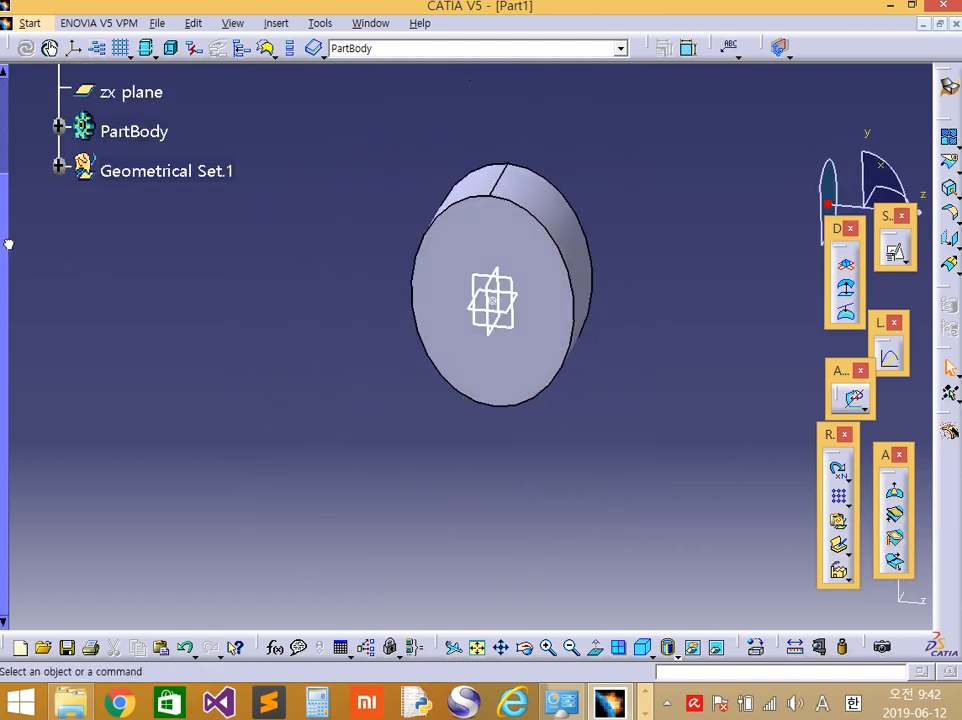
pyautogui.moveTo(8, 251); pyautogui.dragTo(10, 160)
pyautogui.click(57, 178)
pyautogui.click(54, 174)
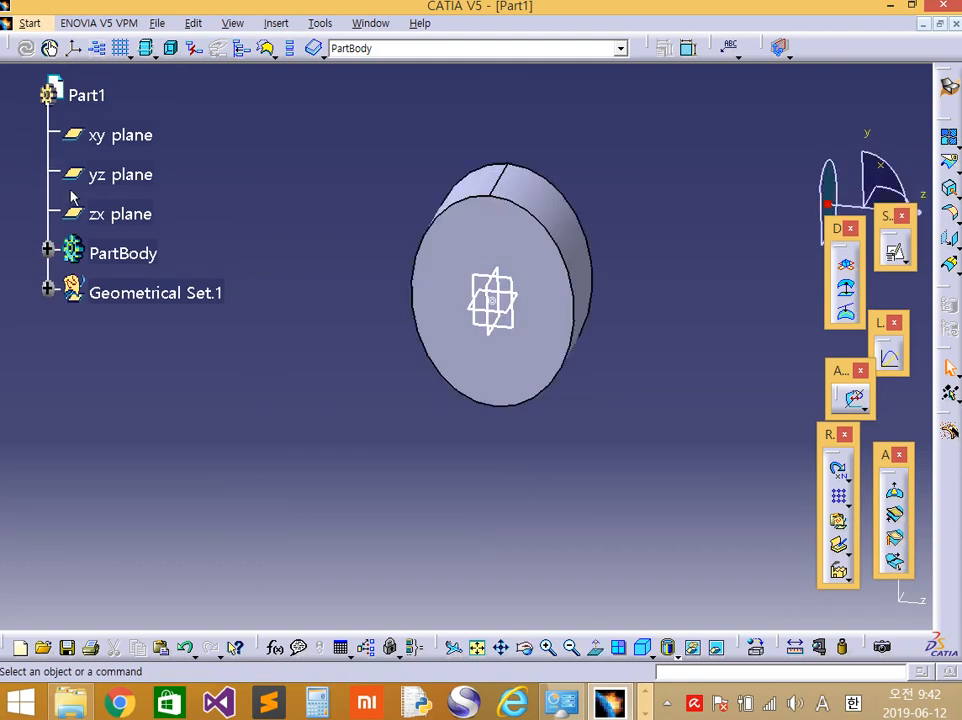
pyautogui.moveTo(319, 297); pyautogui.dragTo(277, 345, button='middle')
pyautogui.scroll(-1, 280, 346)
pyautogui.doubleClick(389, 272)
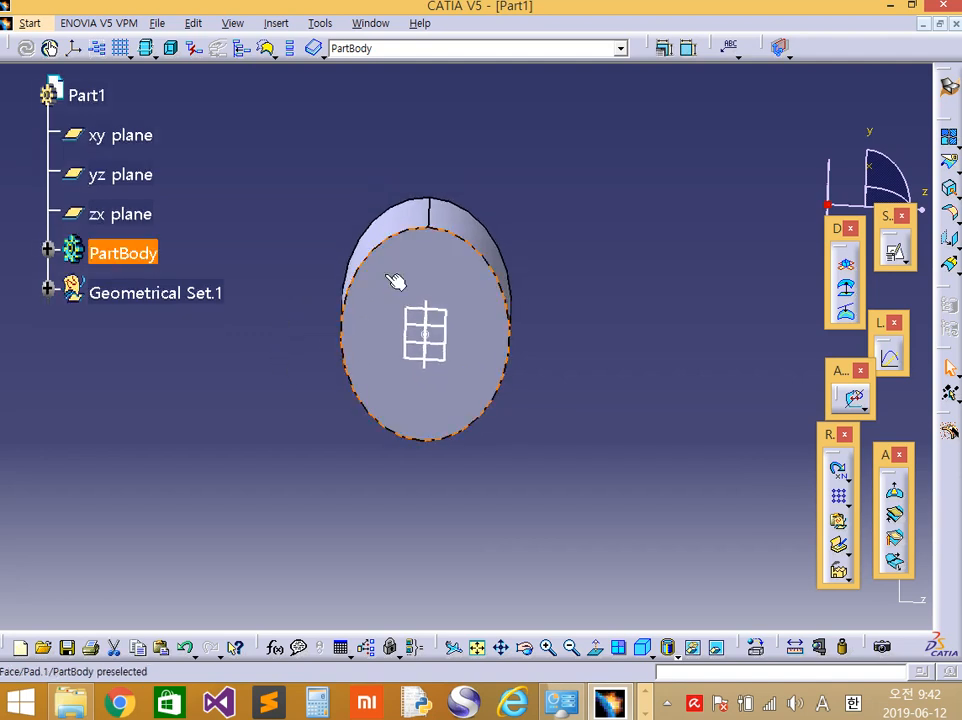
pyautogui.click(318, 350)
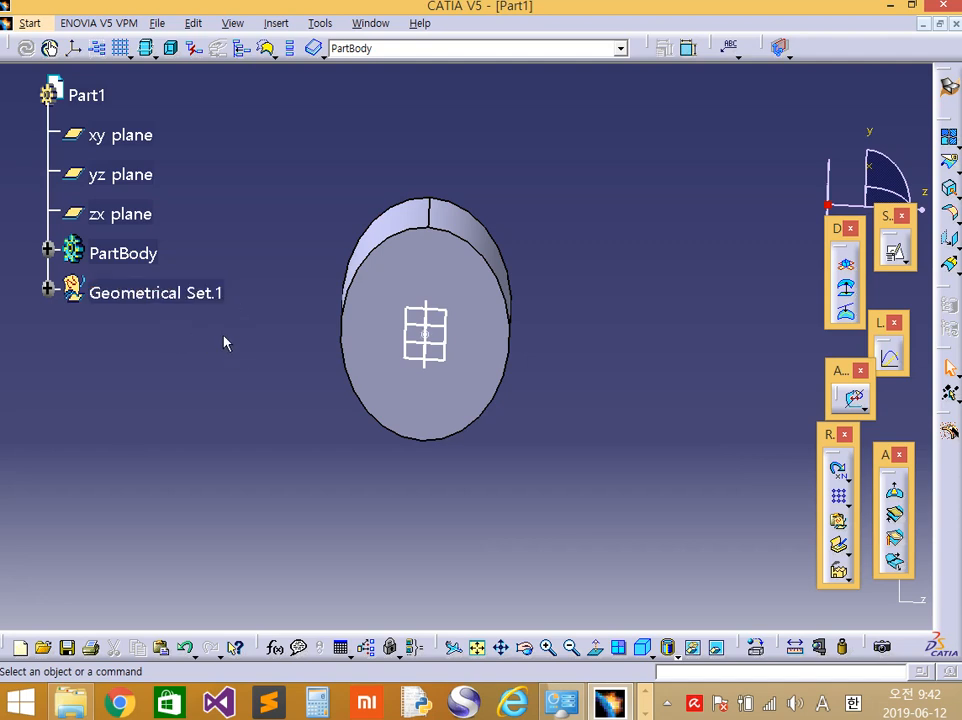
# Rearrange two floating toolbars so the axis triad is left uncovered.
pyautogui.moveTo(832, 434); pyautogui.dragTo(805, 217)
pyautogui.moveTo(890, 458); pyautogui.dragTo(902, 406)
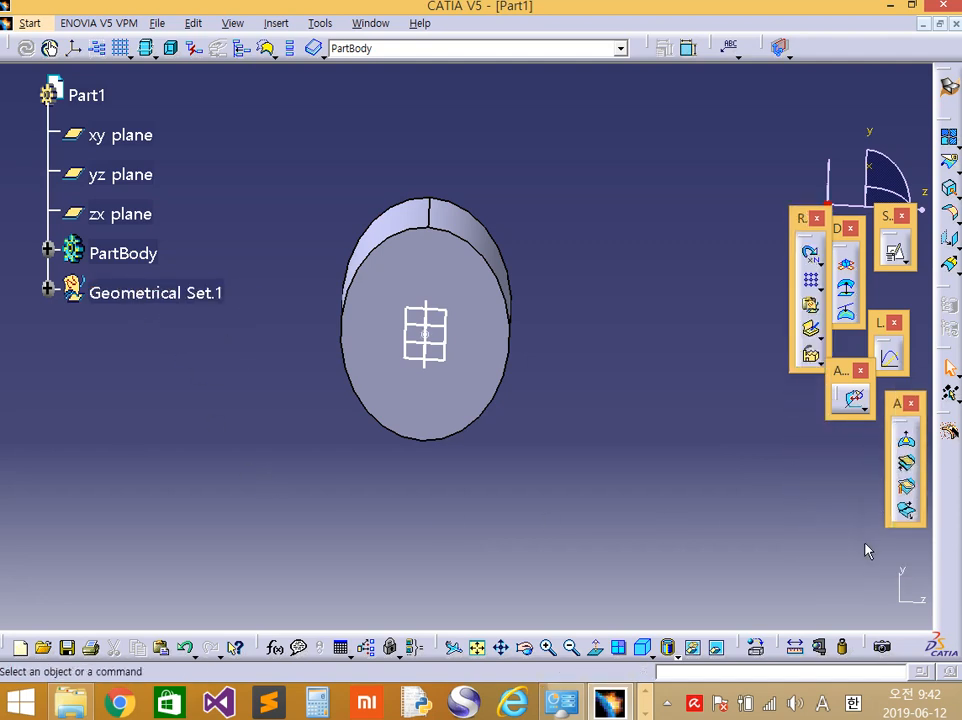
# Activate the specification tree, shrink it to a speck and restore its readable size with Fit All In.
pyautogui.click(47, 171)
pyautogui.moveTo(47, 171); pyautogui.dragTo(49, 212, button='middle')
pyautogui.click(48, 216)
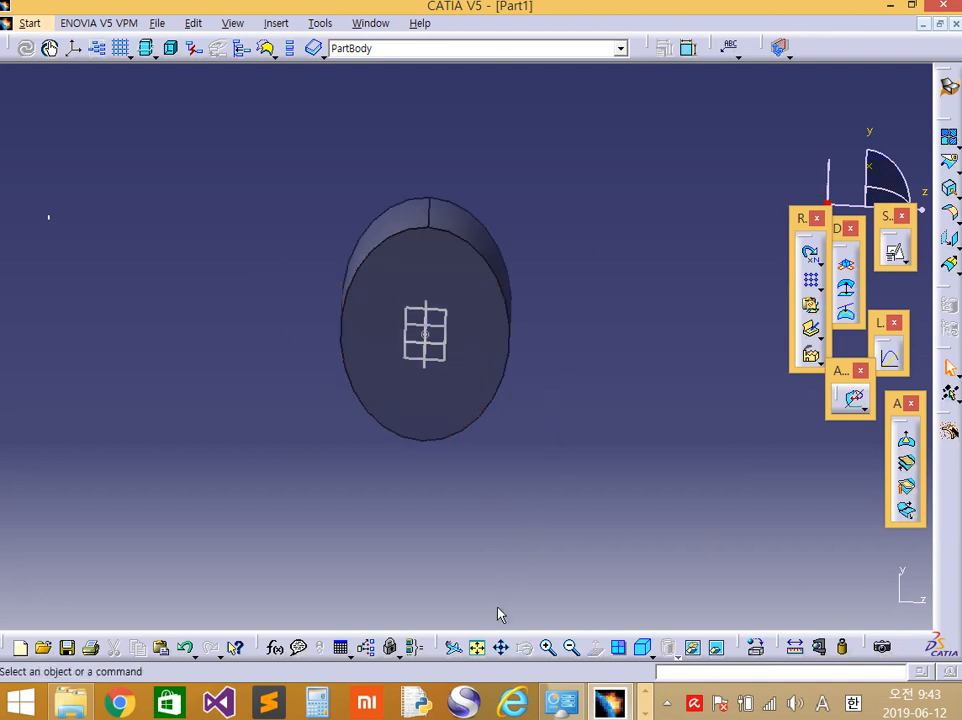
pyautogui.click(478, 651)
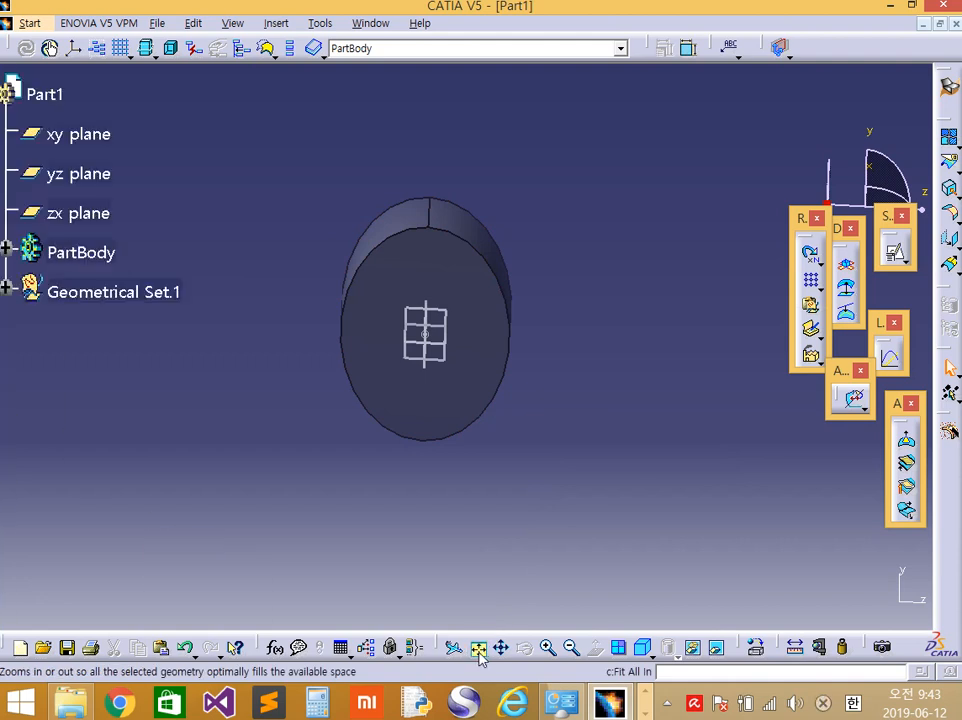
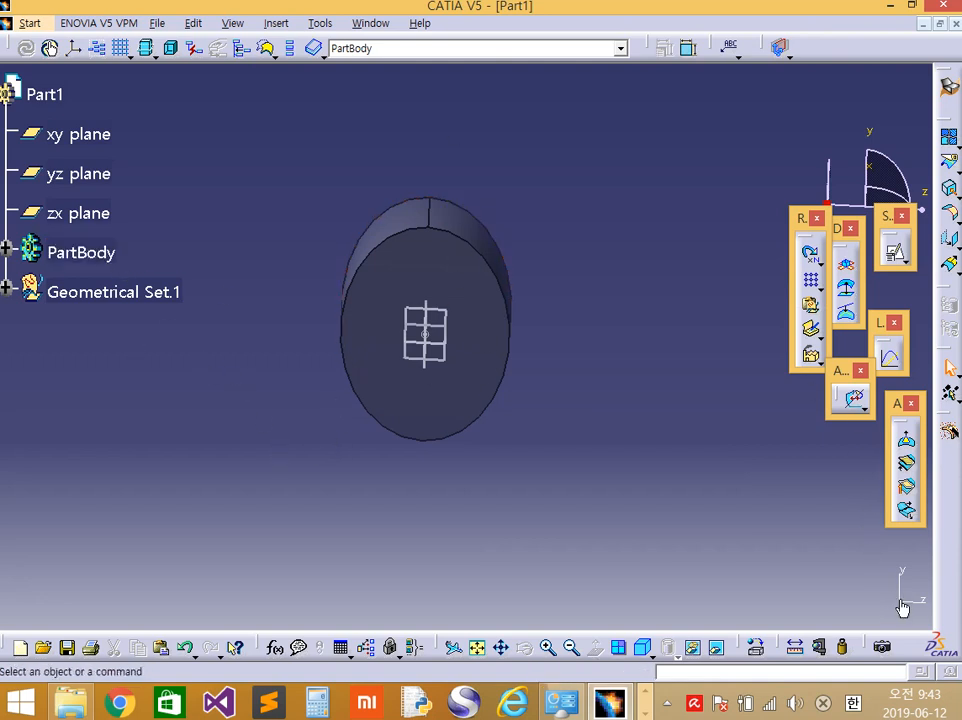
# Reactivate the geometry, orbit and pan the pad, and select and deselect its front face.
pyautogui.moveTo(629, 363); pyautogui.dragTo(552, 395, button='middle')
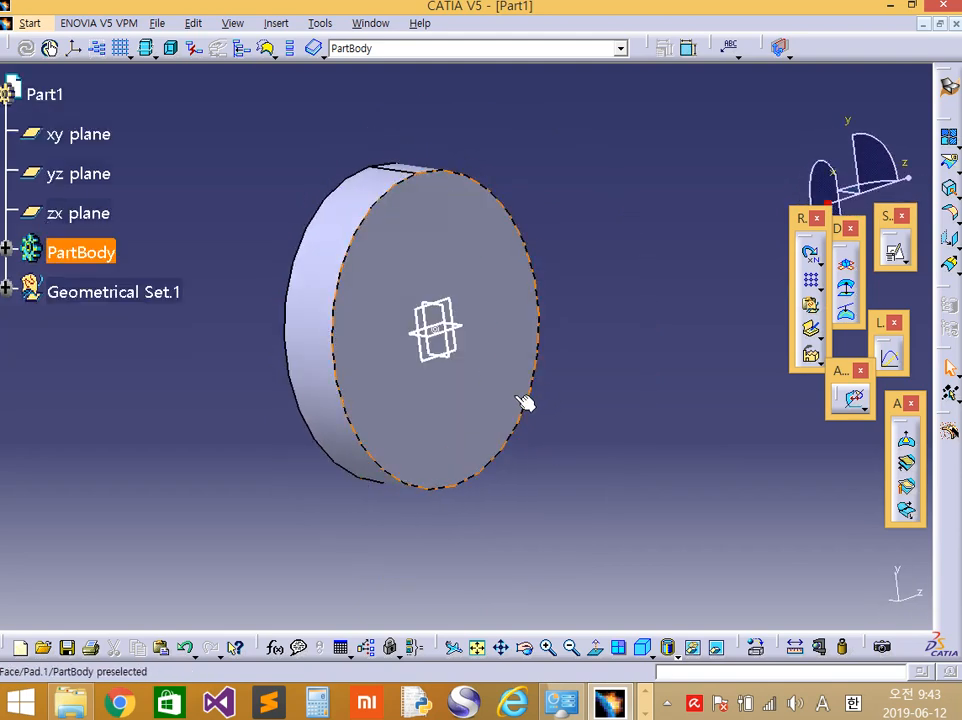
pyautogui.moveTo(532, 389); pyautogui.dragTo(599, 378, button='middle')
pyautogui.click(470, 393)
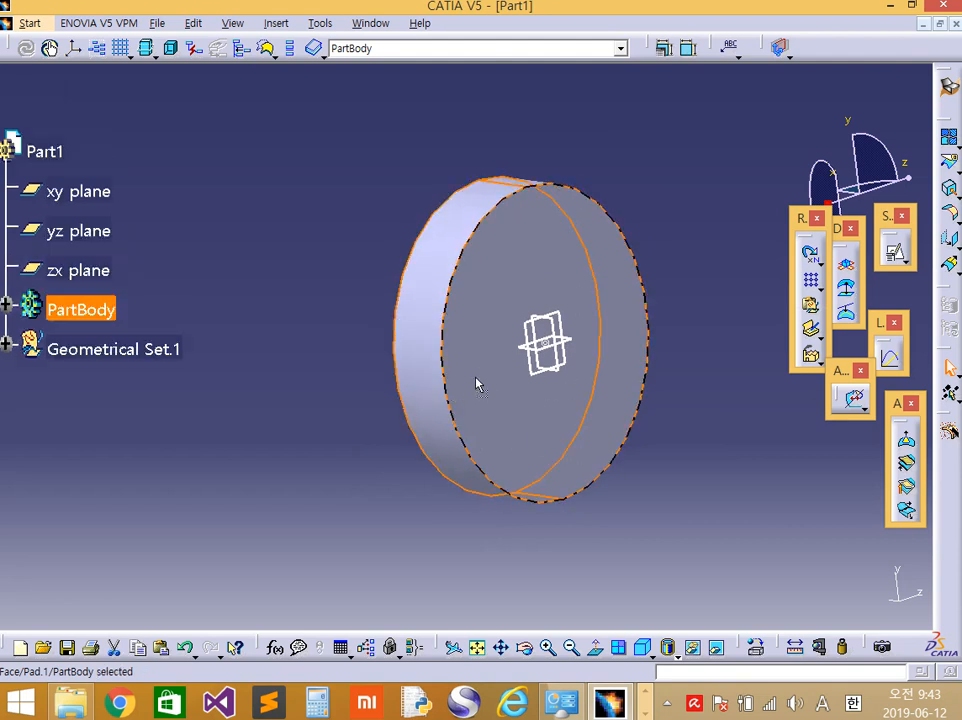
pyautogui.click(346, 453)
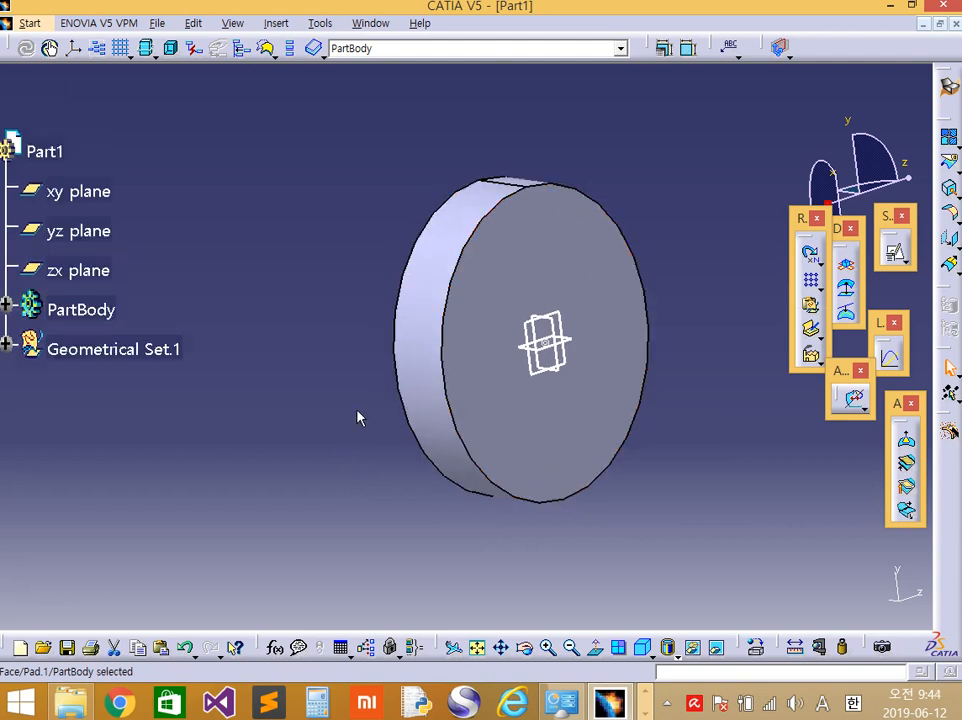
# Scroll the specification tree, orbit and pan the pad, and move the tree back up beside the pad.
pyautogui.scroll(3, 375, 475)
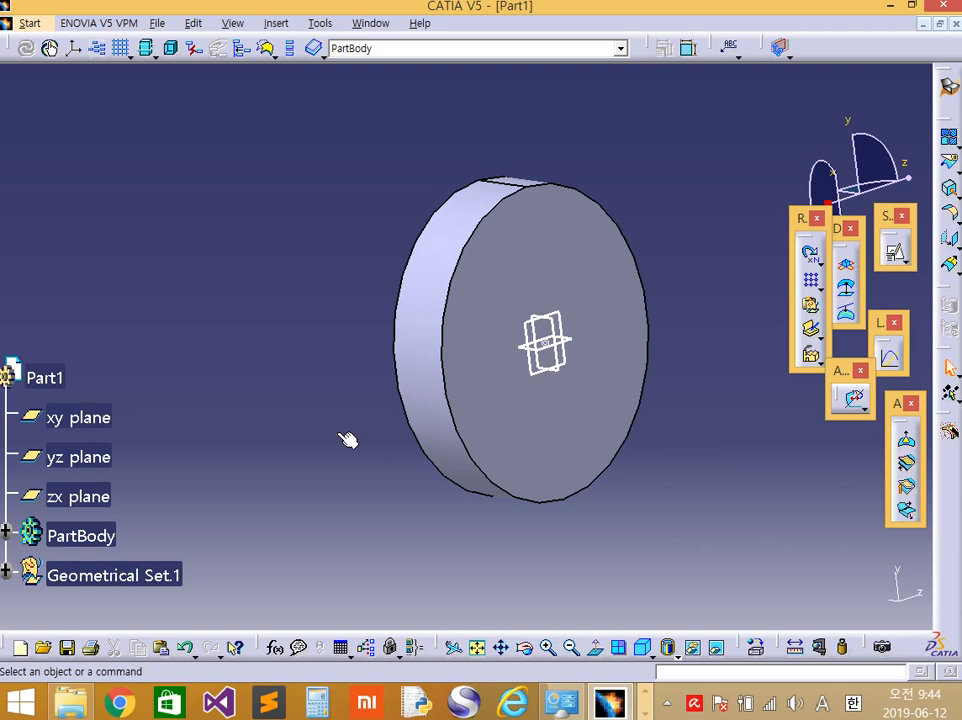
pyautogui.moveTo(505, 404)
pyautogui.mouseDown(button='middle')
pyautogui.moveTo(419, 436)
pyautogui.moveTo(511, 339)
pyautogui.moveTo(588, 313)
pyautogui.moveTo(599, 365)
pyautogui.moveTo(602, 296)
pyautogui.moveTo(554, 387)
pyautogui.moveTo(584, 320)
pyautogui.moveTo(599, 335)
pyautogui.moveTo(594, 280)
pyautogui.moveTo(532, 374)
pyautogui.moveTo(565, 298)
pyautogui.moveTo(575, 339)
pyautogui.moveTo(559, 271)
pyautogui.moveTo(584, 394)
pyautogui.moveTo(560, 294)
pyautogui.moveTo(563, 324)
pyautogui.moveTo(597, 280)
pyautogui.moveTo(616, 170)
pyautogui.moveTo(515, 286)
pyautogui.moveTo(582, 272)
pyautogui.moveTo(417, 358)
pyautogui.moveTo(580, 275)
pyautogui.moveTo(514, 314)
pyautogui.moveTo(545, 294)
pyautogui.moveTo(556, 387)
pyautogui.moveTo(562, 316)
pyautogui.moveTo(599, 451)
pyautogui.moveTo(548, 263)
pyautogui.moveTo(580, 361)
pyautogui.moveTo(580, 339)
pyautogui.moveTo(668, 393)
pyautogui.mouseUp(button='middle')
pyautogui.scroll(-1, 598, 277)
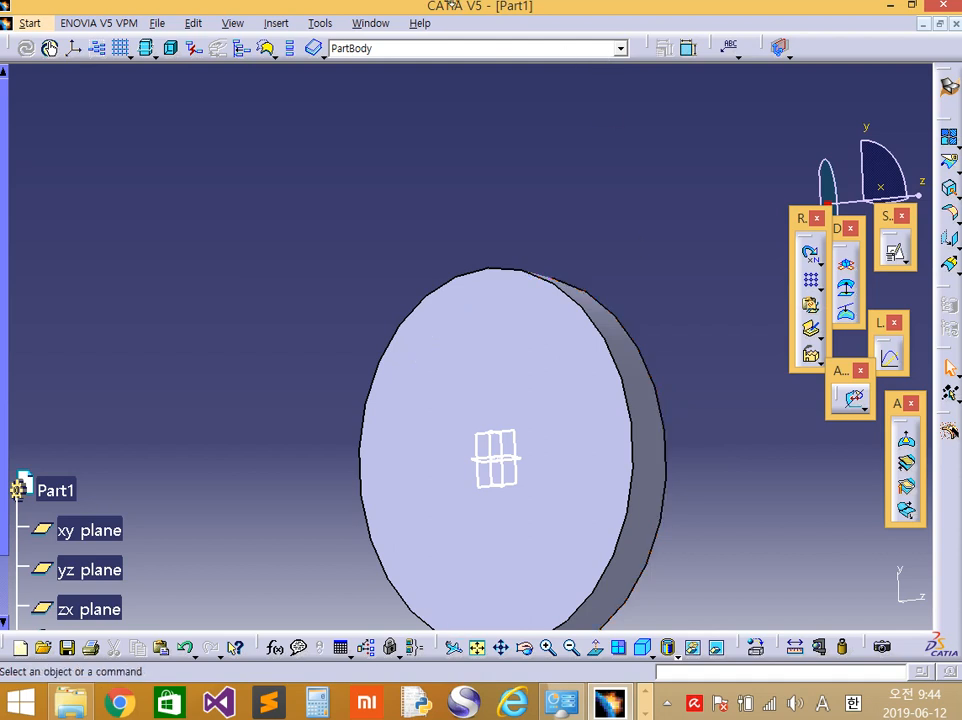
pyautogui.moveTo(487, 269); pyautogui.dragTo(479, 173, button='middle')
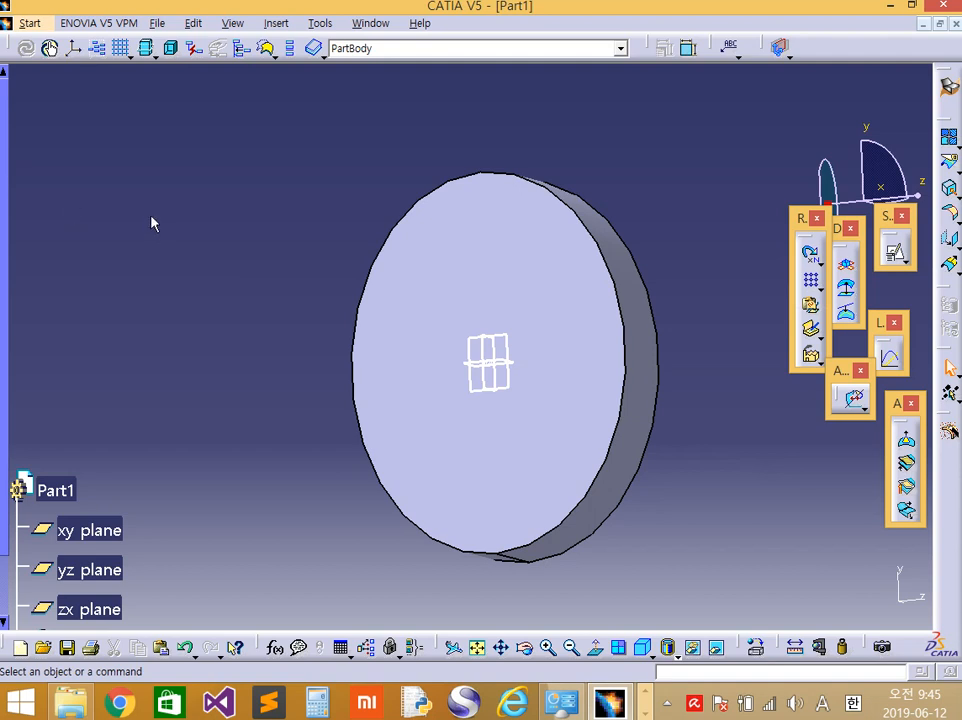
pyautogui.moveTo(17, 511); pyautogui.dragTo(47, 156)
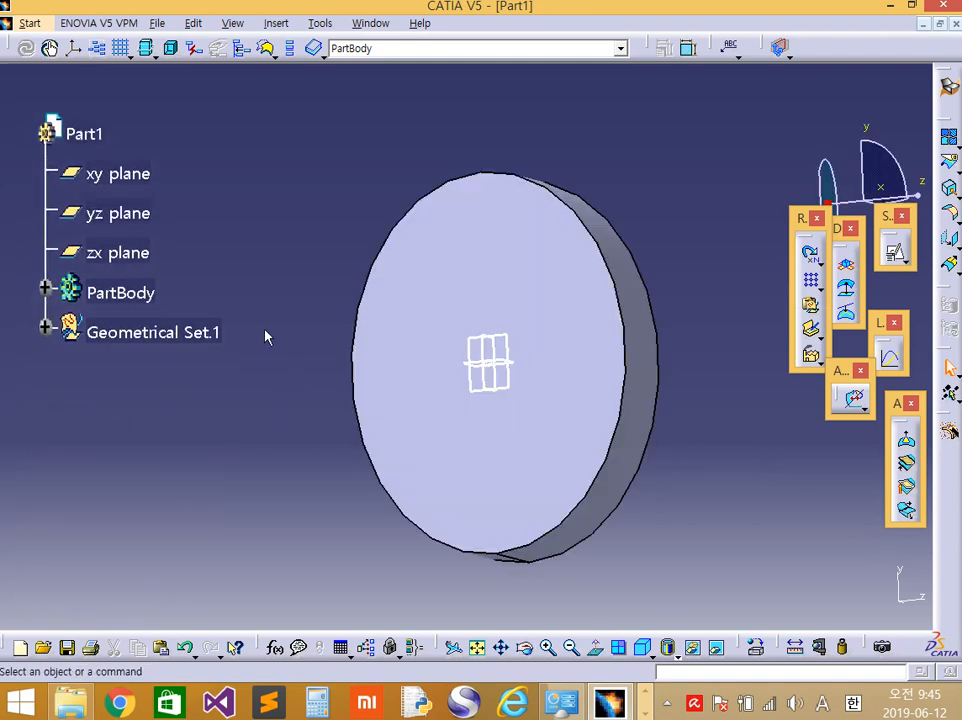
# Orbit and pan the pad to view its front face and cylindrical side from below.
pyautogui.moveTo(350, 389); pyautogui.dragTo(459, 382, button='middle')
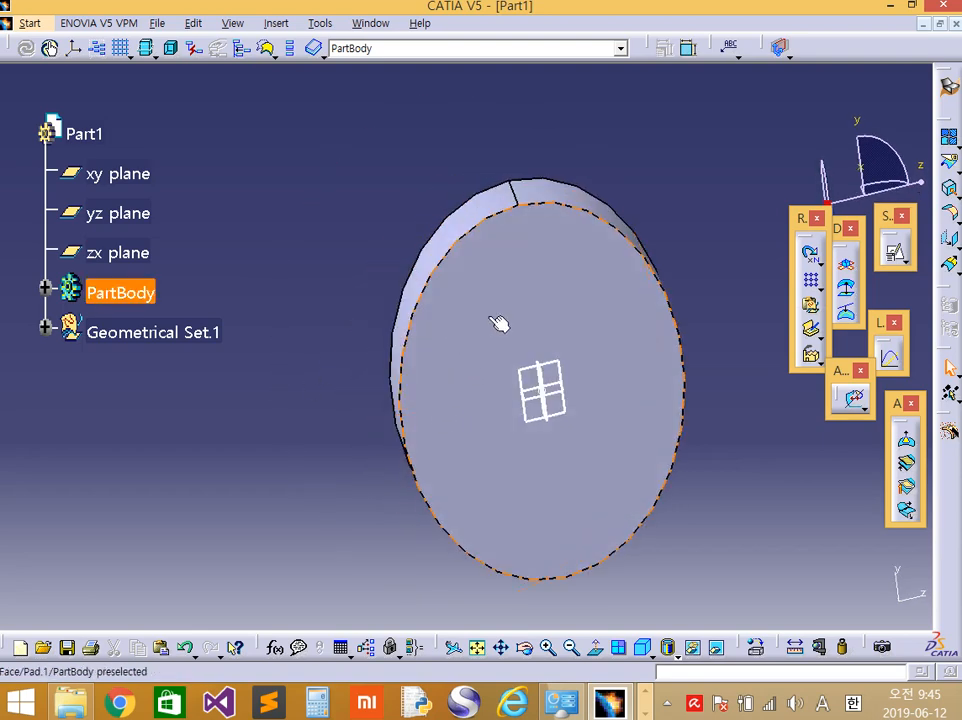
pyautogui.moveTo(490, 322); pyautogui.dragTo(412, 316, button='middle')
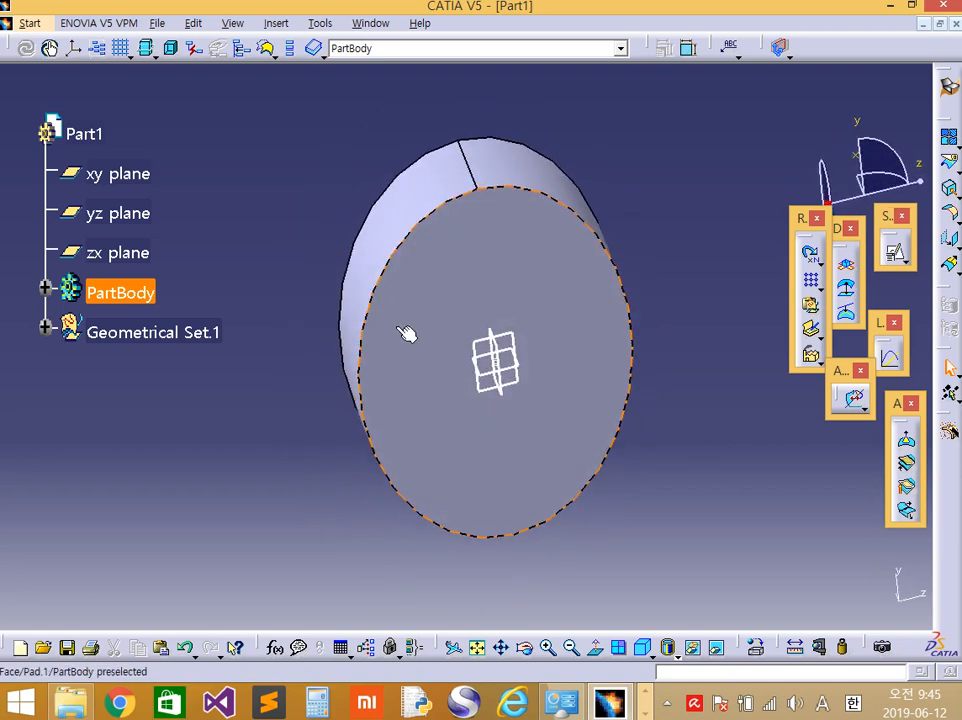
pyautogui.moveTo(498, 317); pyautogui.dragTo(702, 155, button='middle')
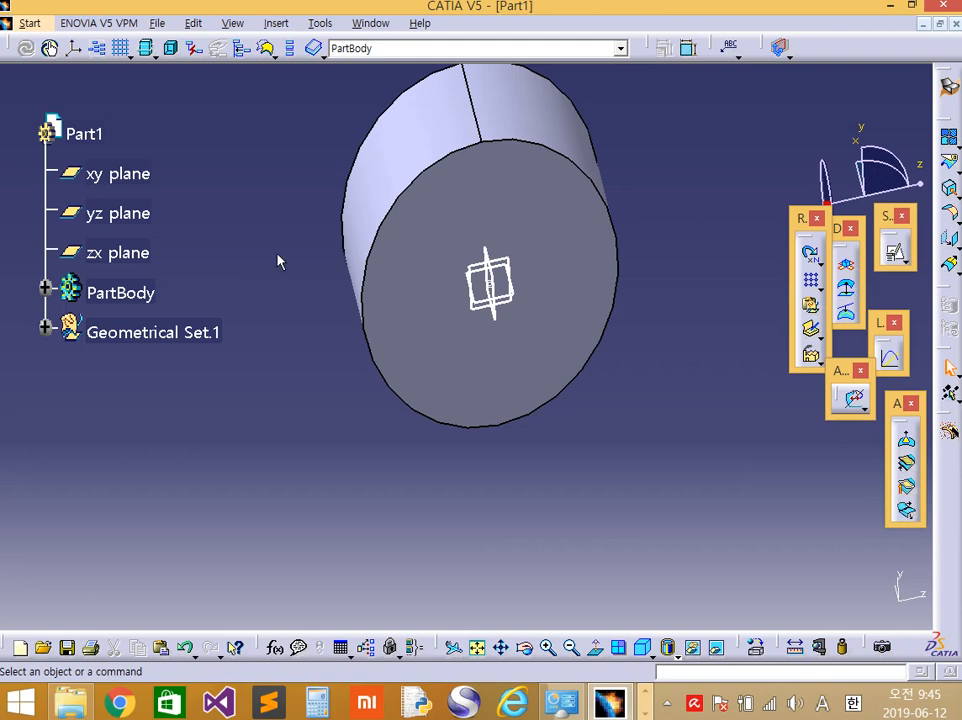
# Expand PartBody and Geometrical Set.1 in the tree, collapse Point.1, and highlight Point.1 and Pad.1 to compare their contents.
pyautogui.click(45, 288)
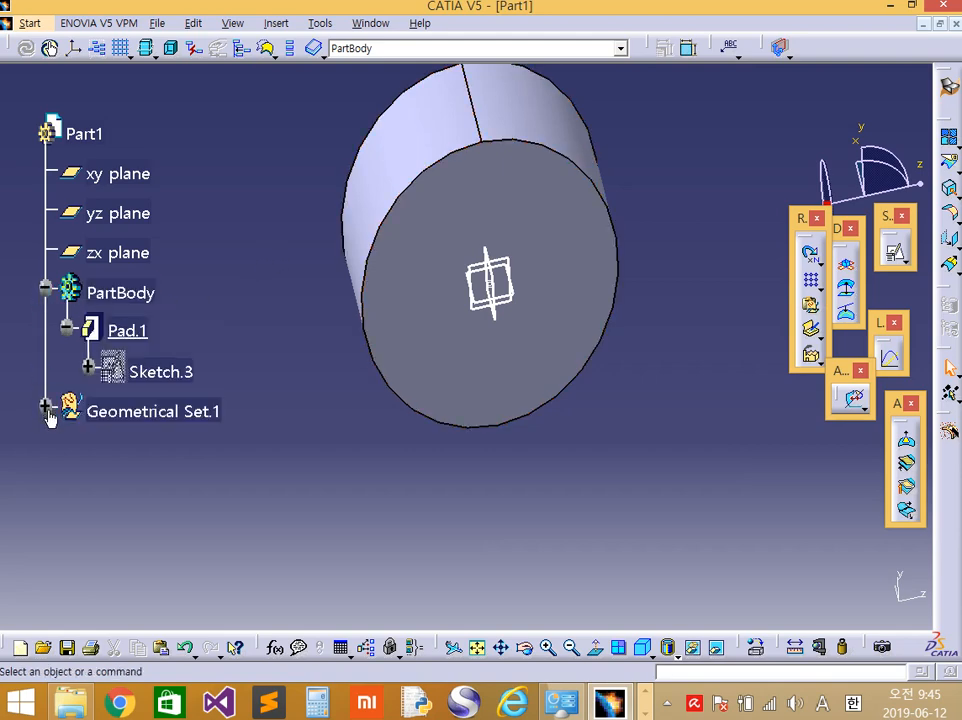
pyautogui.click(45, 409)
pyautogui.click(79, 380)
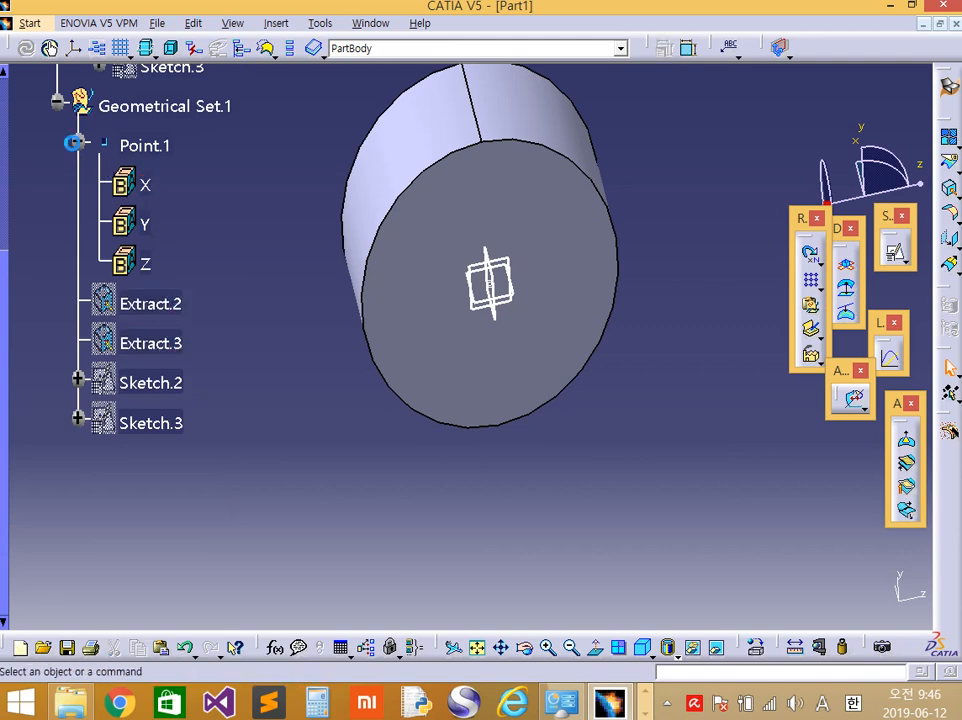
pyautogui.click(79, 142)
pyautogui.click(107, 147)
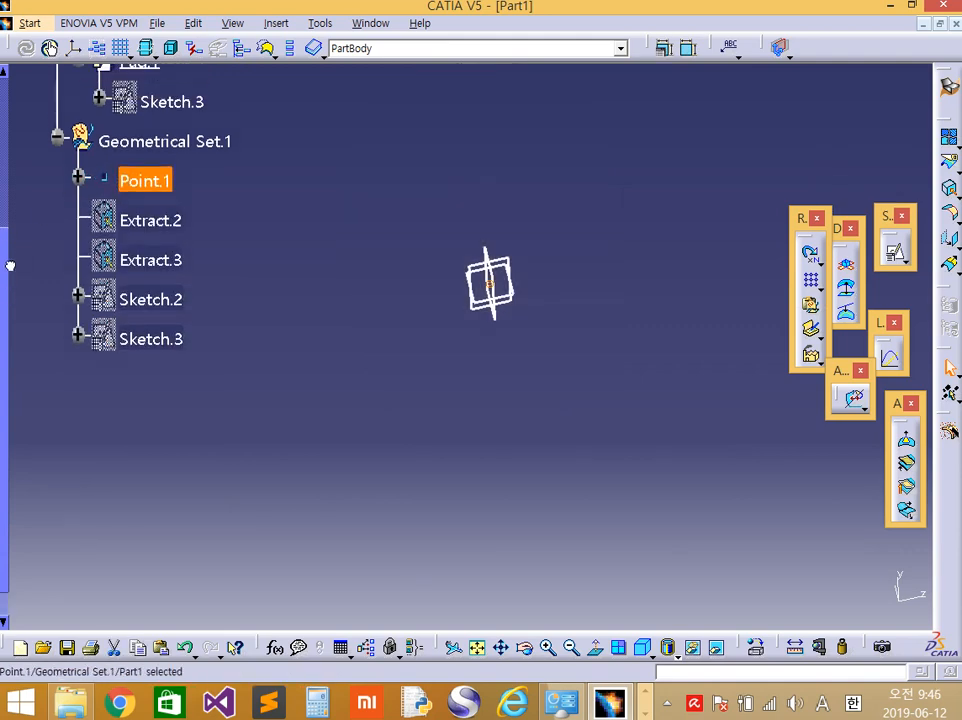
pyautogui.scroll(3, 8, 283)
pyautogui.click(131, 195)
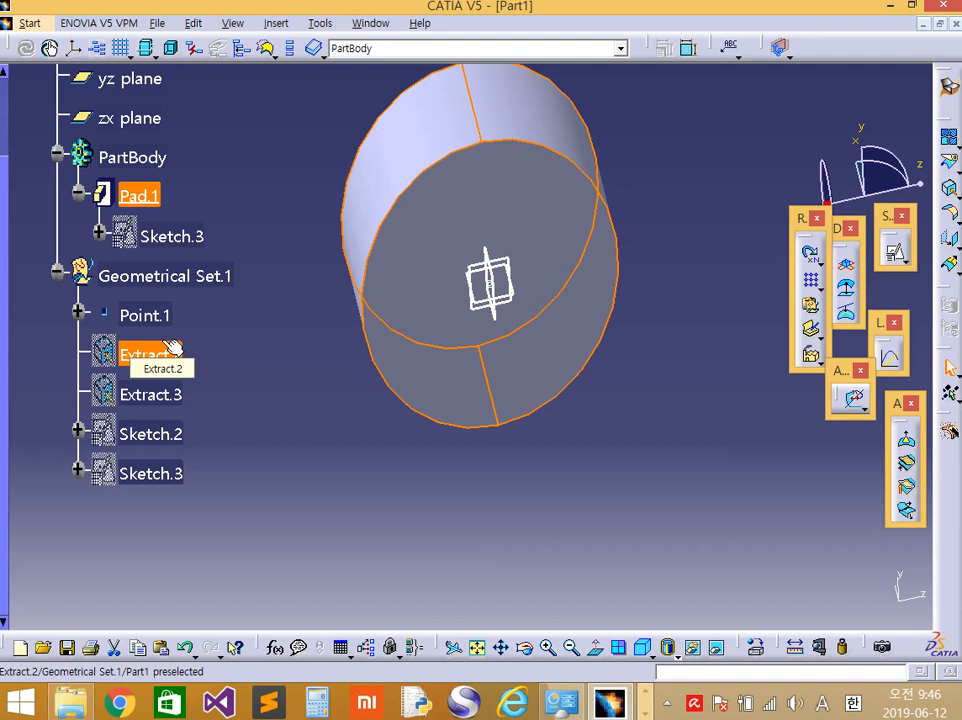
# Select and deselect Geometrical Set.1 in the tree and collapse its branch.
pyautogui.click(205, 281)
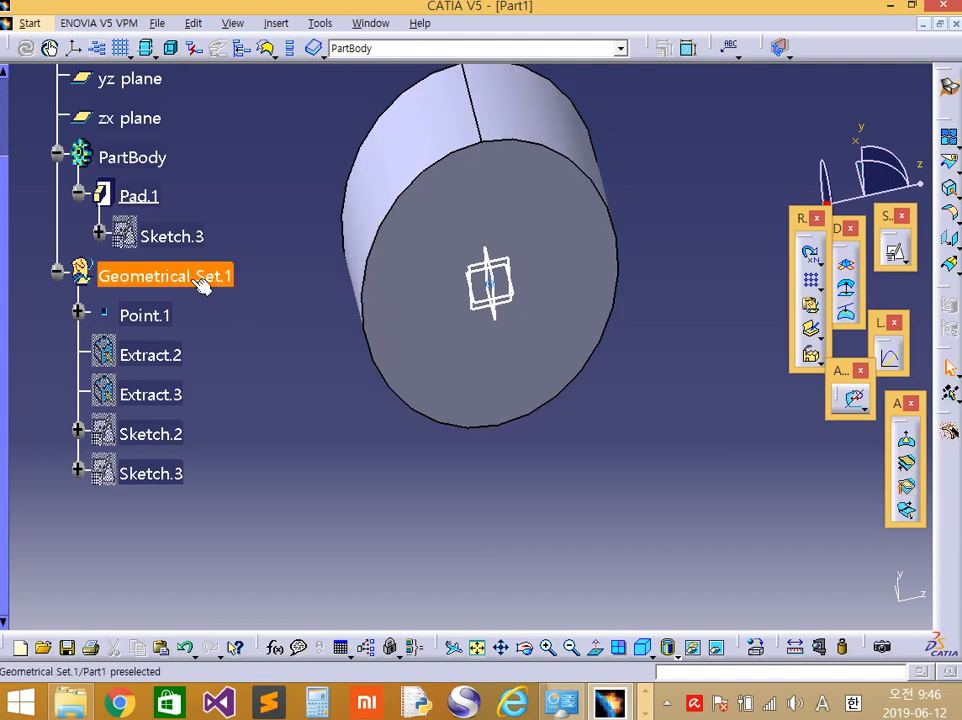
pyautogui.click(204, 283)
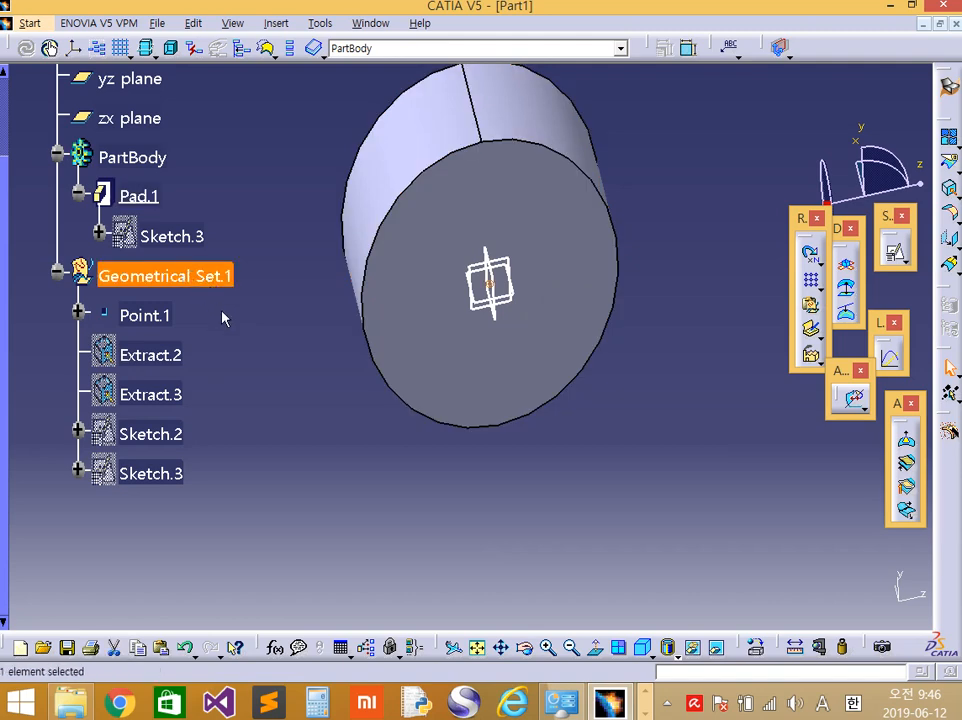
pyautogui.click(259, 410)
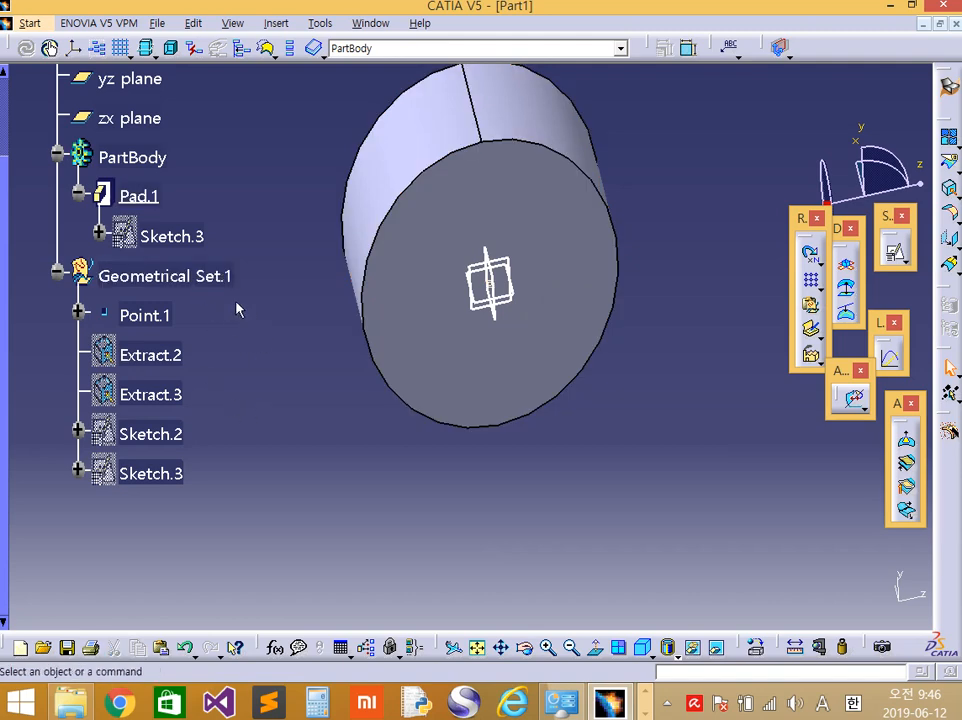
pyautogui.click(198, 276)
pyautogui.click(208, 331)
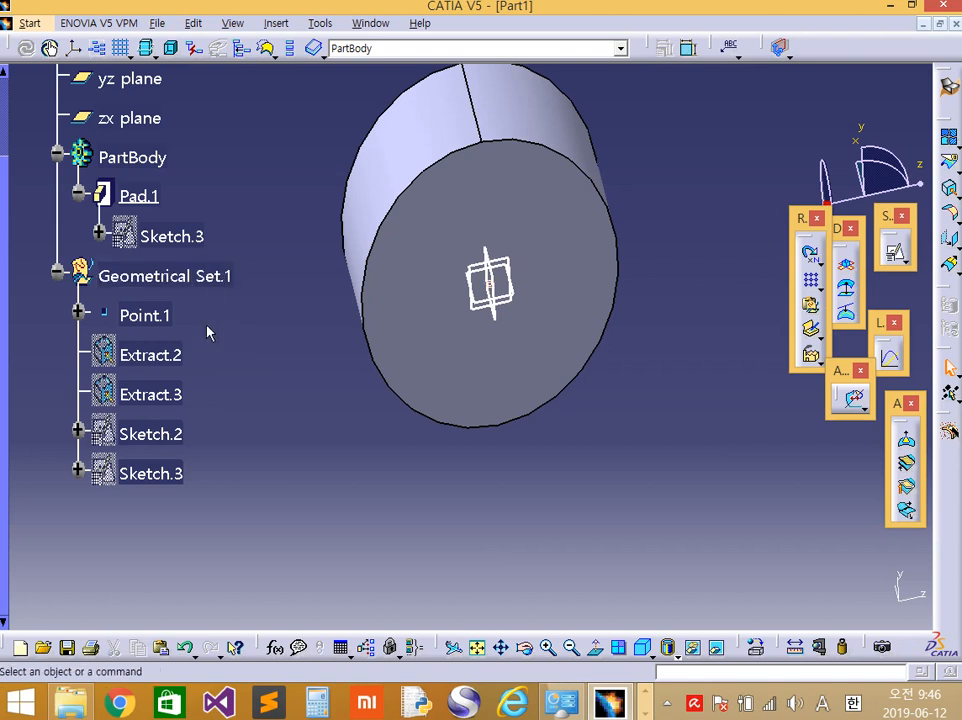
pyautogui.click(57, 272)
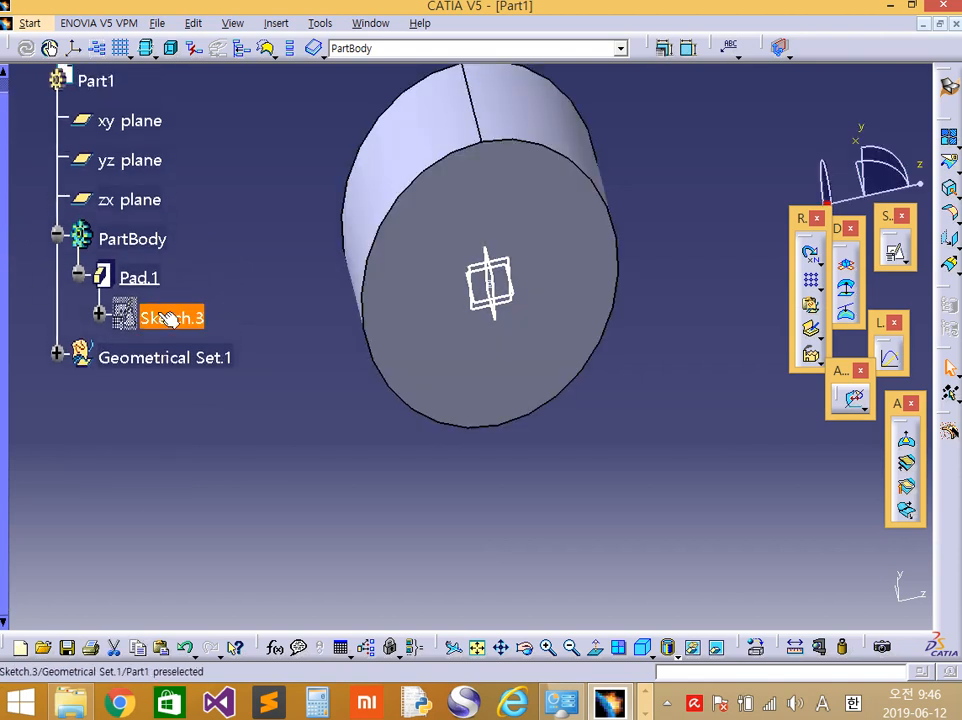
# Highlight Sketch.3 under Pad.1 and the parent PartBody to show the body's hierarchy.
pyautogui.click(196, 315)
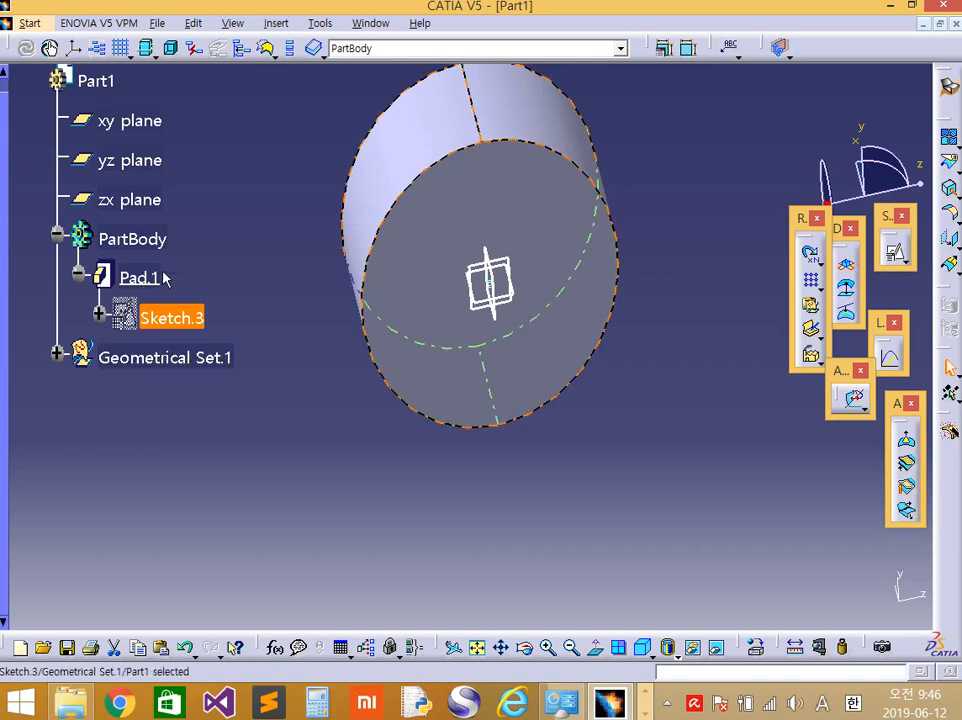
pyautogui.doubleClick(138, 243)
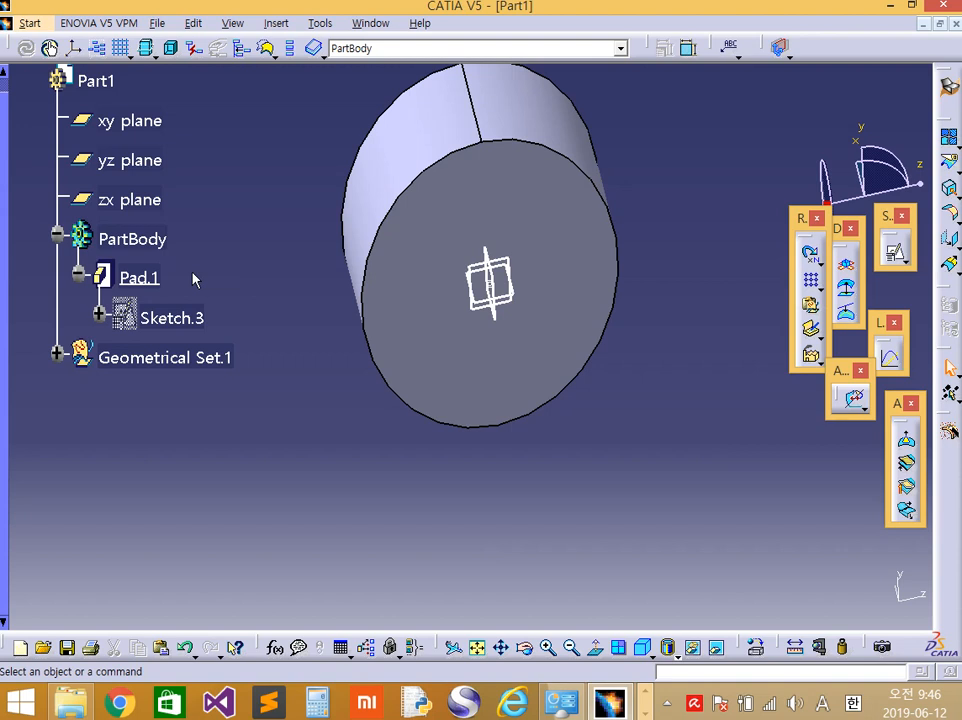
pyautogui.click(150, 240)
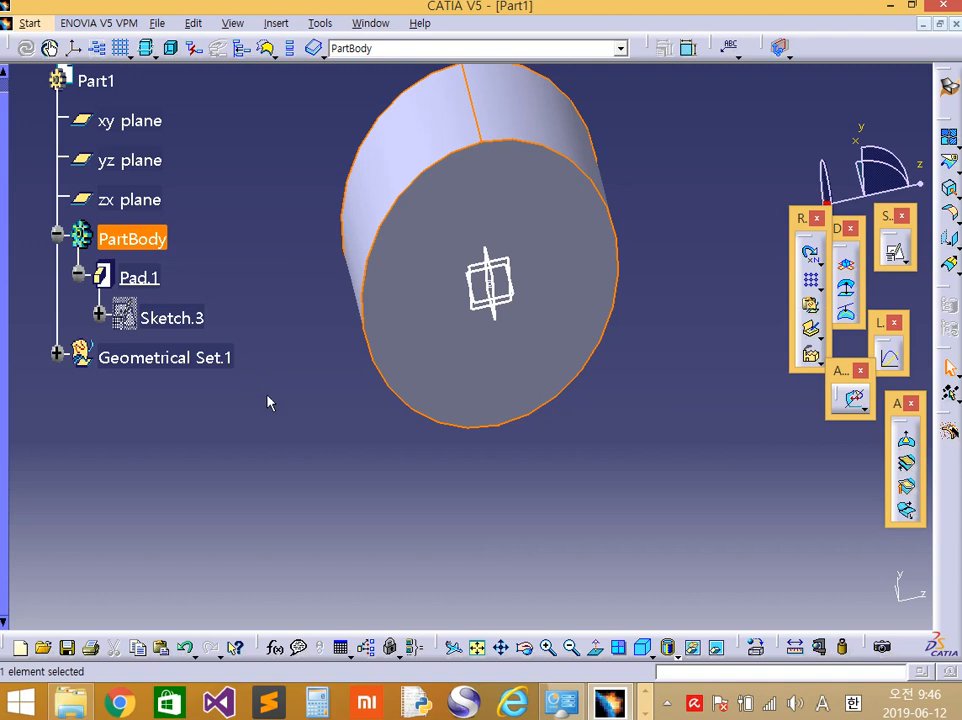
# Reposition the specification tree, highlight Sketch.3 beneath Pad.1, and collapse the Pad.1 branch.
pyautogui.moveTo(57, 263); pyautogui.dragTo(45, 277)
pyautogui.click(68, 292)
pyautogui.click(68, 292)
pyautogui.click(108, 330)
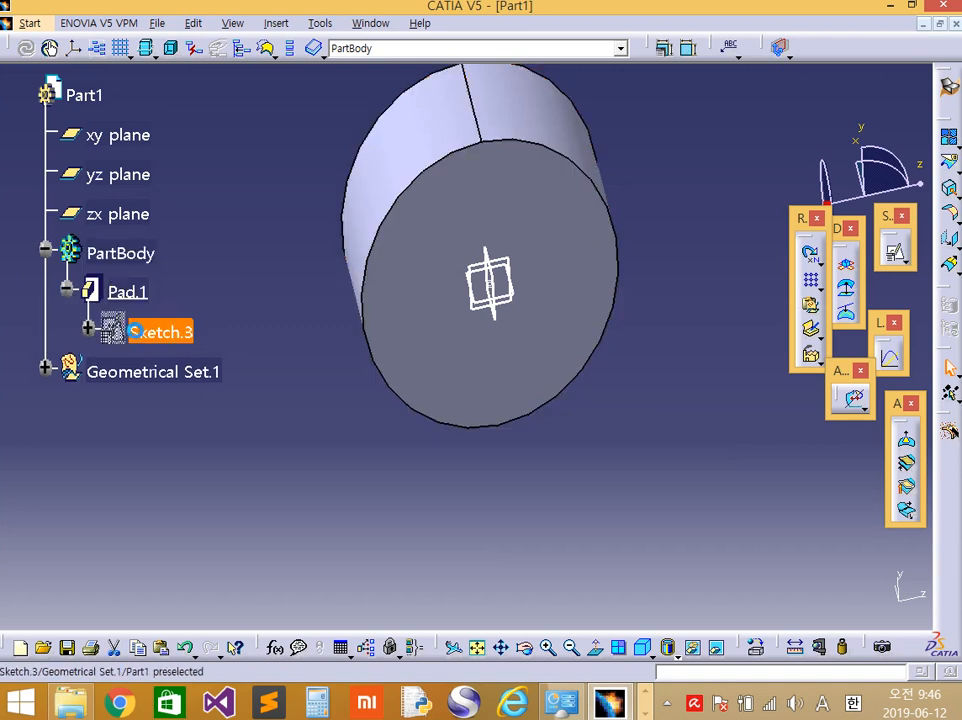
pyautogui.click(67, 290)
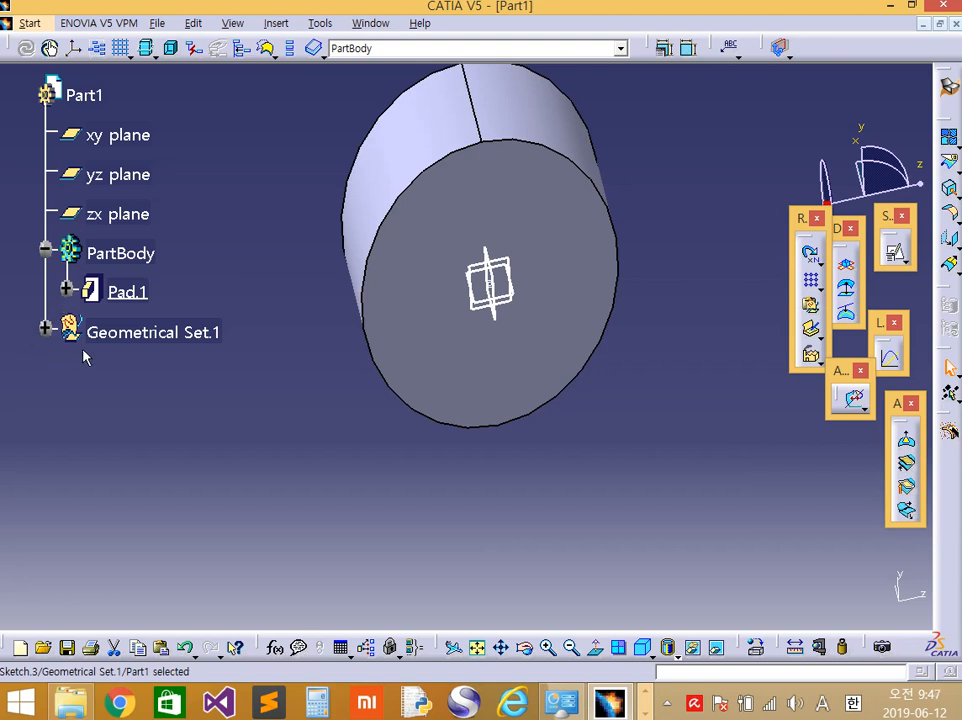
# Expand Geometrical Set.1, select Extract.3, Extract.2 and Point.1 together, and clear the selection.
pyautogui.click(115, 336)
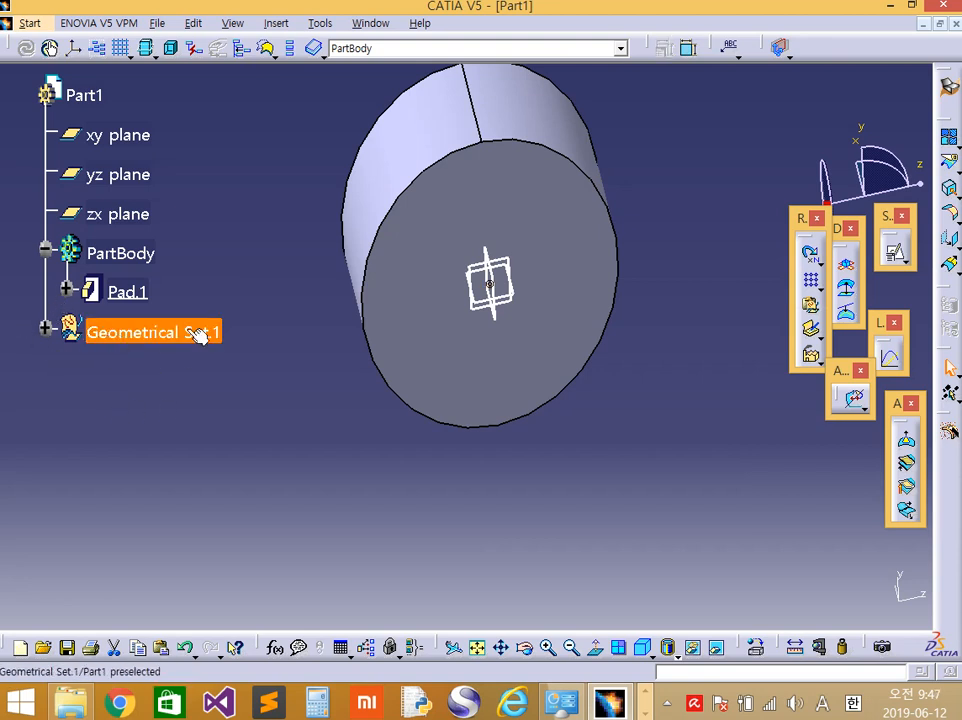
pyautogui.click(45, 330)
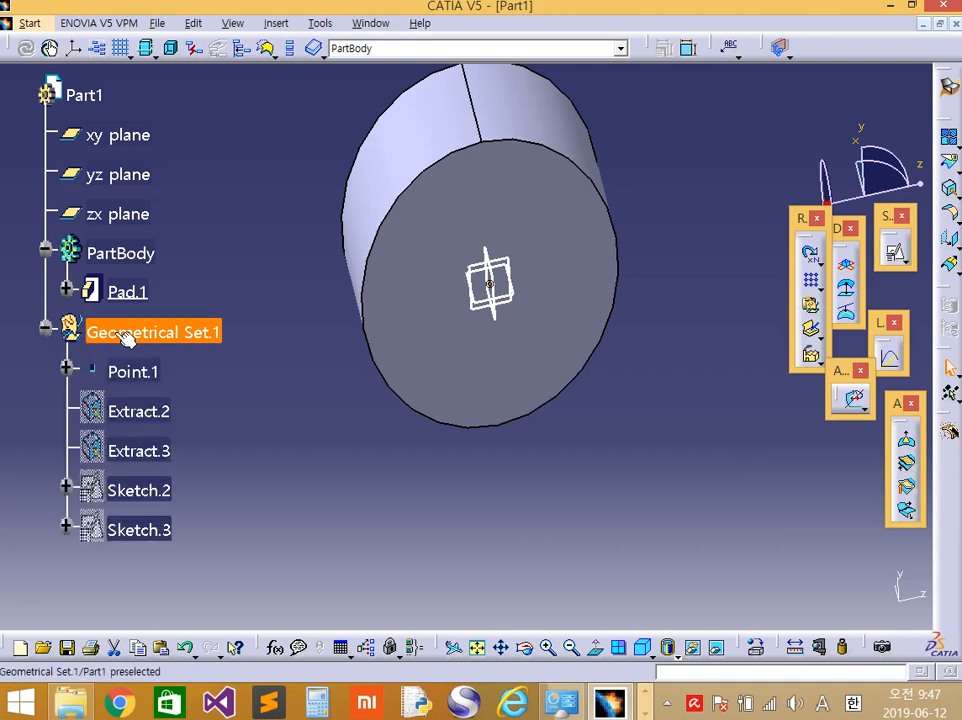
pyautogui.click(252, 459)
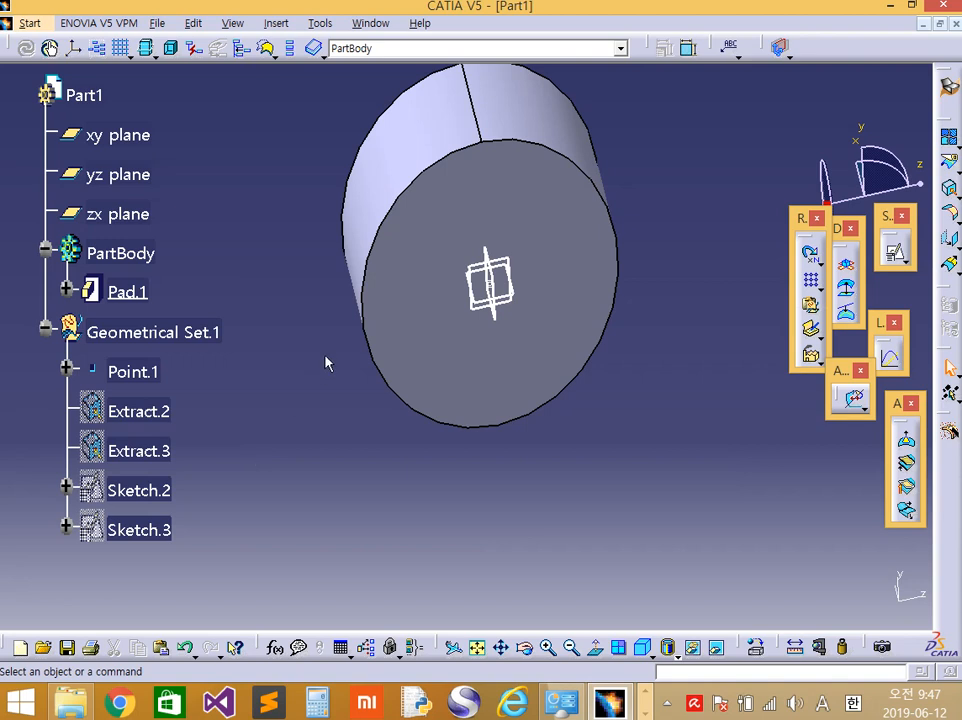
pyautogui.click(158, 443)
pyautogui.keyDown('ctrl'); pyautogui.click(155, 400); pyautogui.keyUp('ctrl')
pyautogui.keyDown('ctrl'); pyautogui.click(150, 372); pyautogui.keyUp('ctrl')
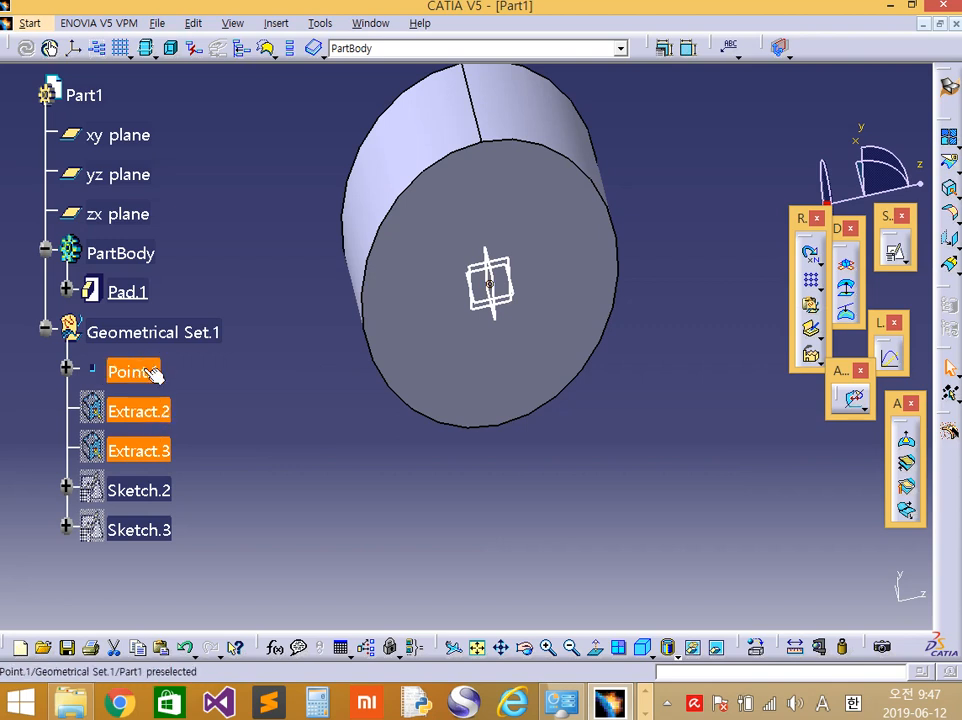
pyautogui.click(192, 418)
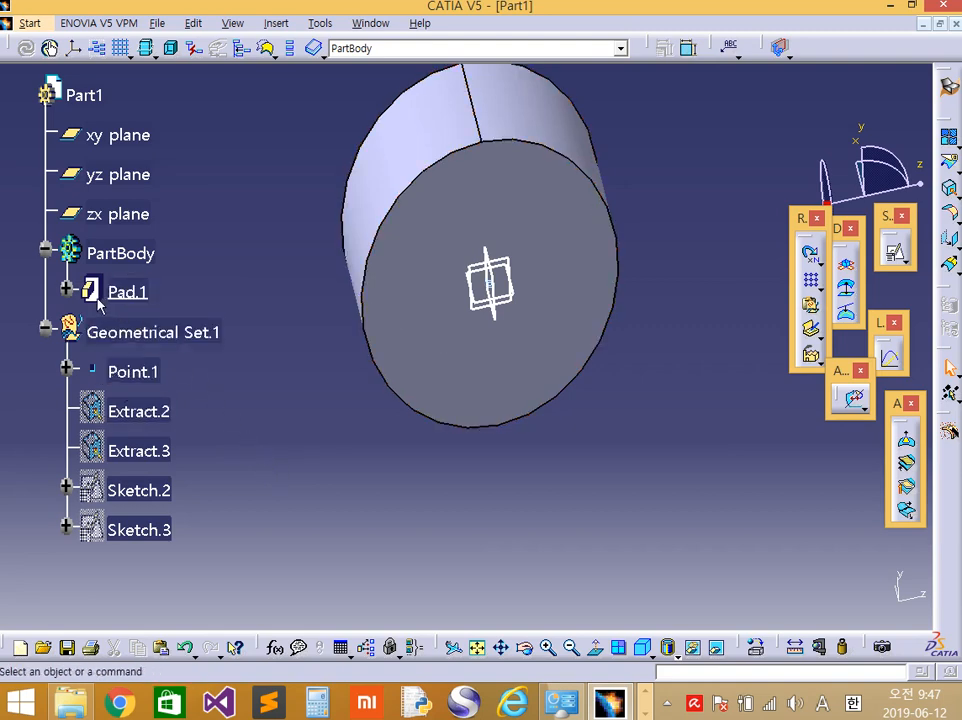
# Expand Pad.1 in the tree and highlight the Sketch.3 it is built from.
pyautogui.click(66, 289)
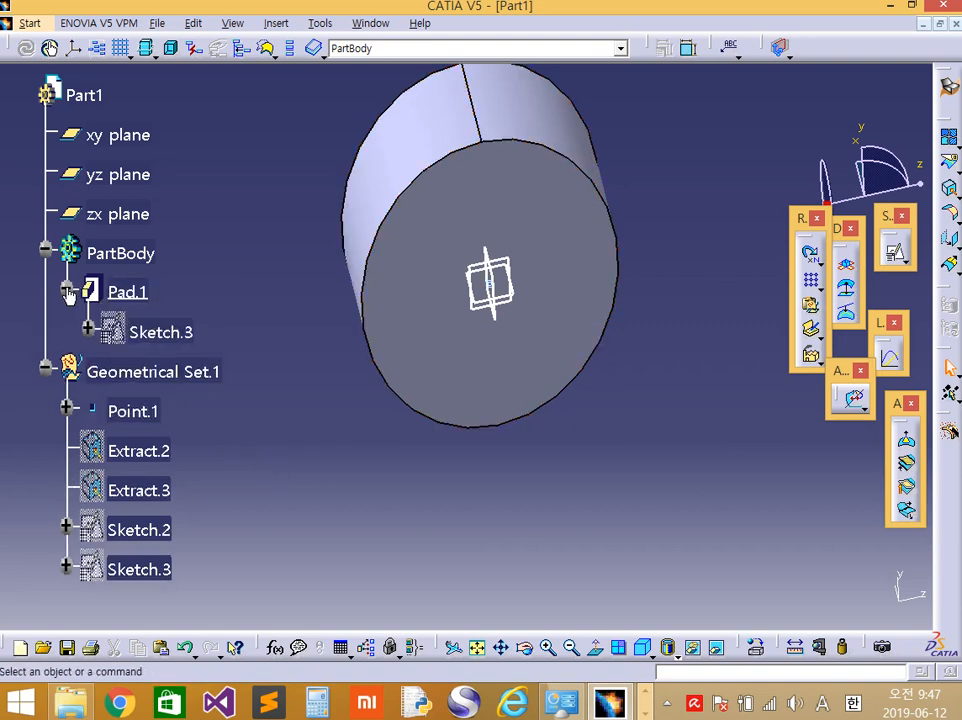
pyautogui.click(150, 334)
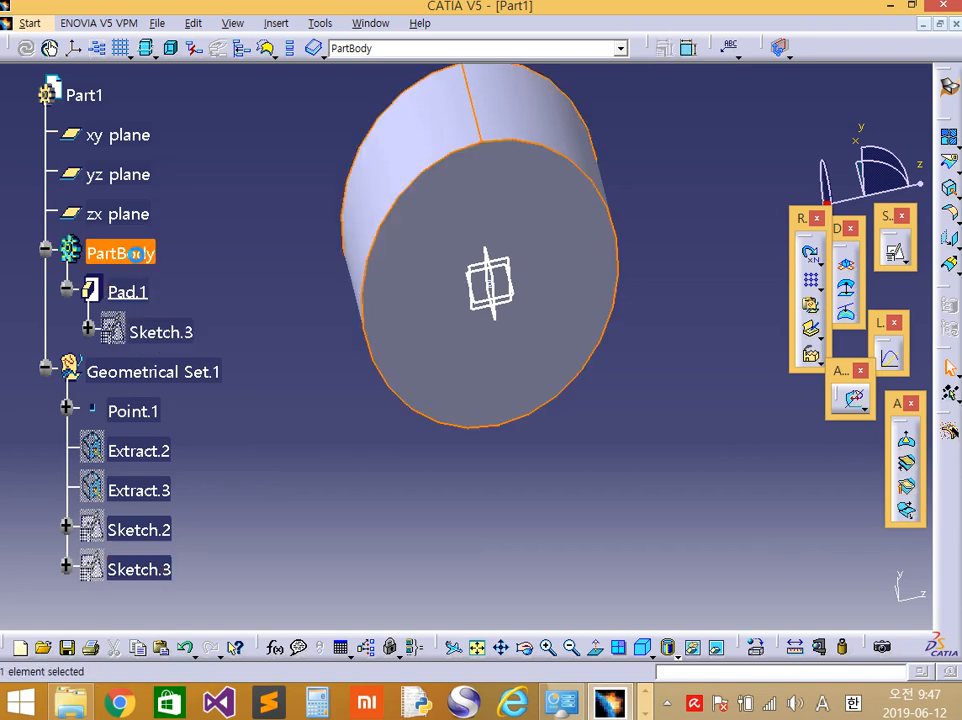
# Highlight Pad.1 and its Sketch.3 in the tree to relate them to the Sketch.3 entry in Geometrical Set.1.
pyautogui.click(172, 338)
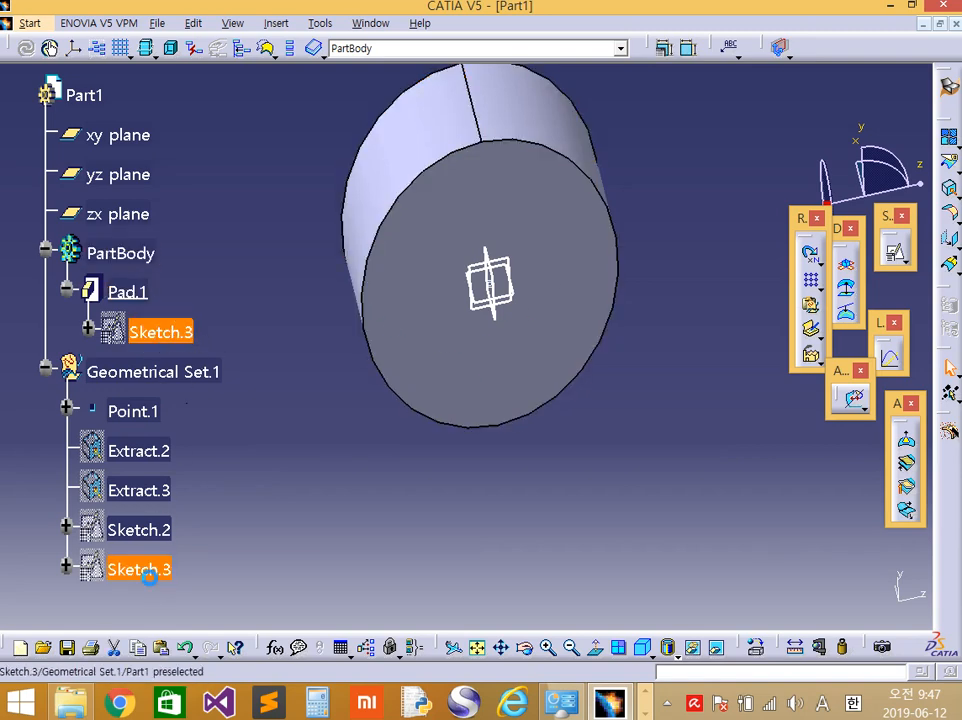
pyautogui.click(190, 526)
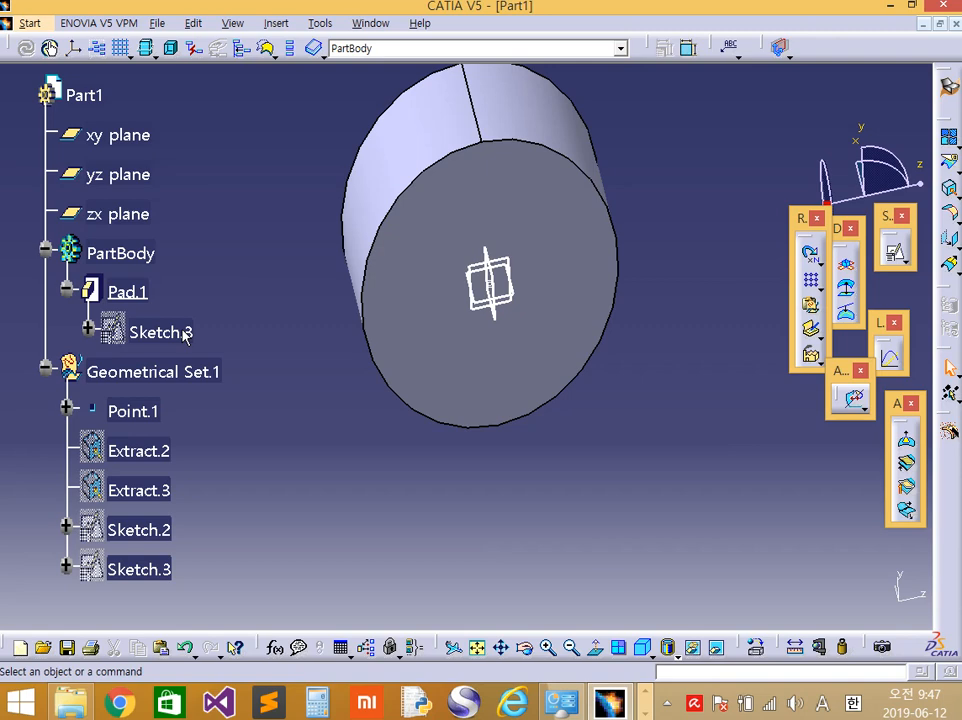
pyautogui.click(120, 302)
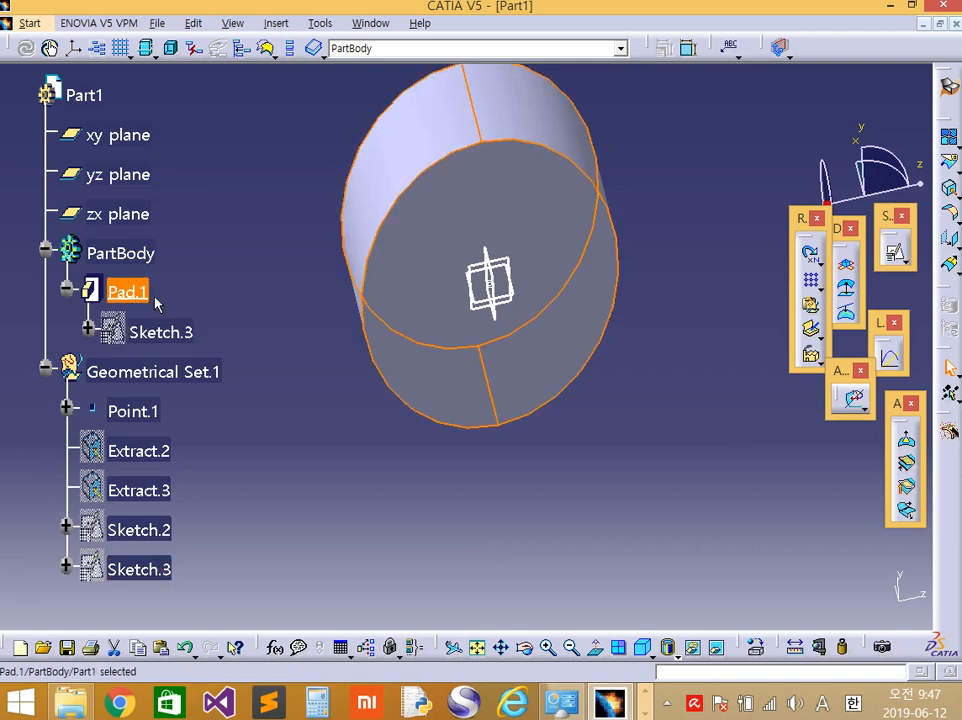
pyautogui.click(165, 332)
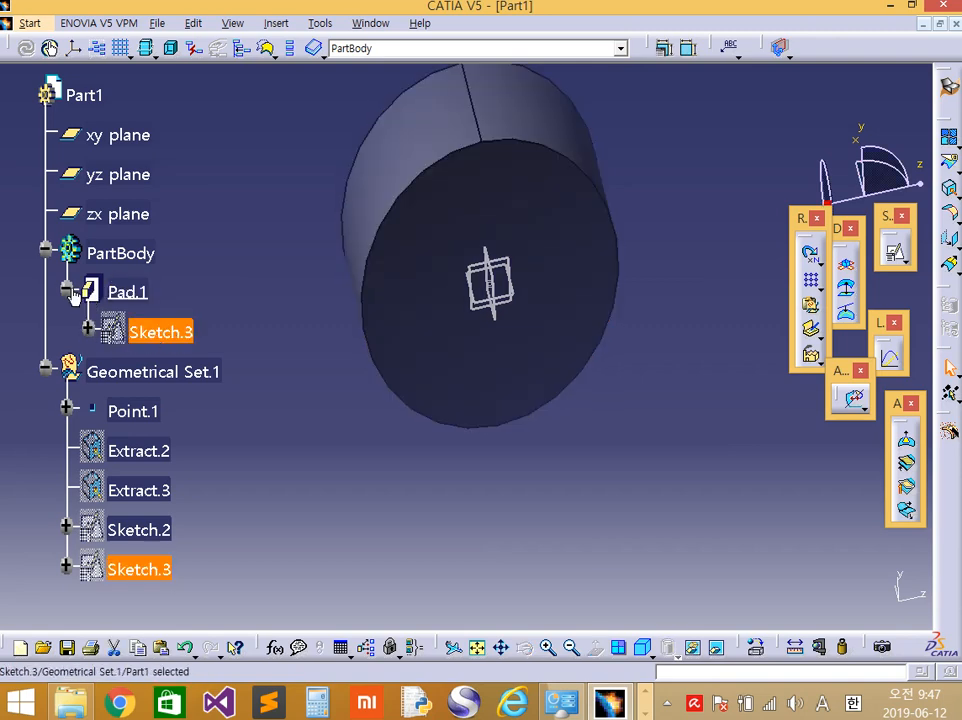
# Collapse and re-expand the Pad.1 branch repeatedly to show Sketch.3 nested beneath it, leaving the branch expanded.
pyautogui.click(67, 290)
pyautogui.click(176, 305)
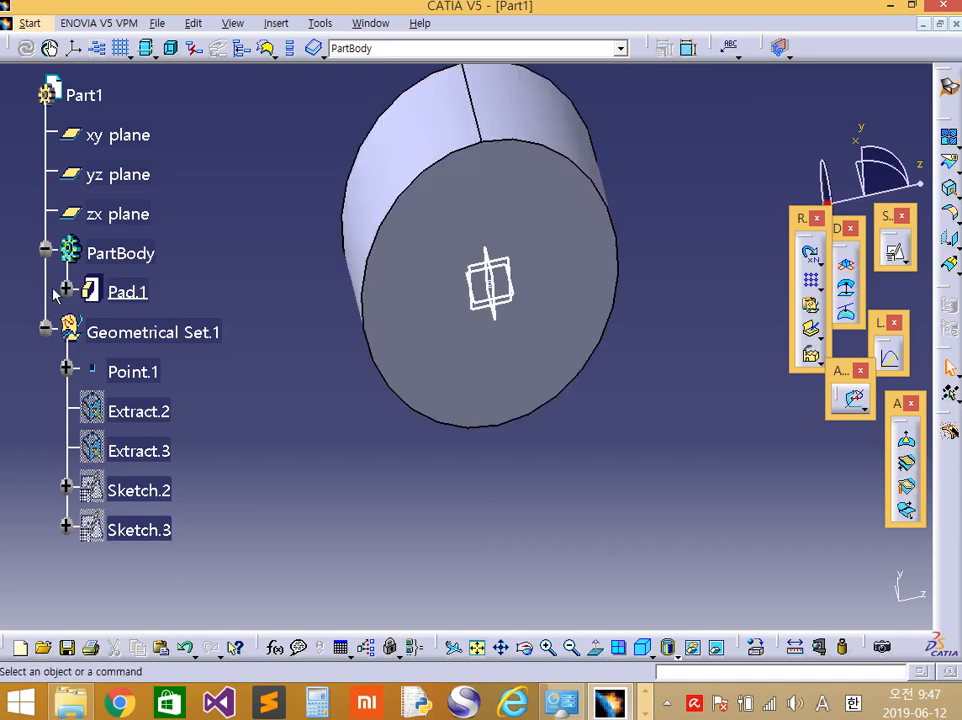
pyautogui.click(68, 285)
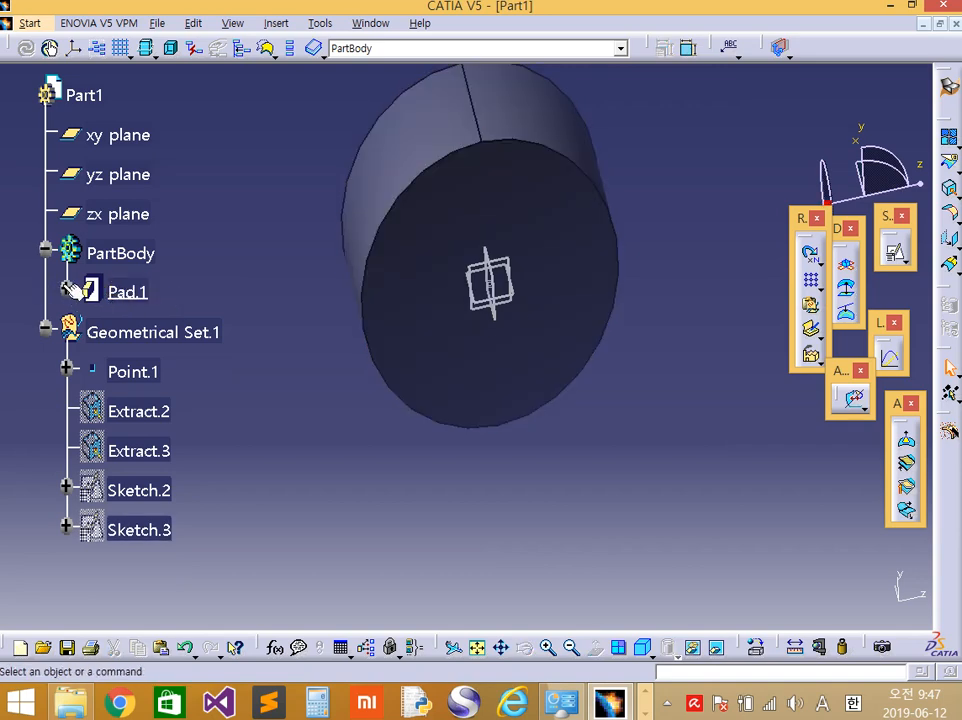
pyautogui.click(67, 289)
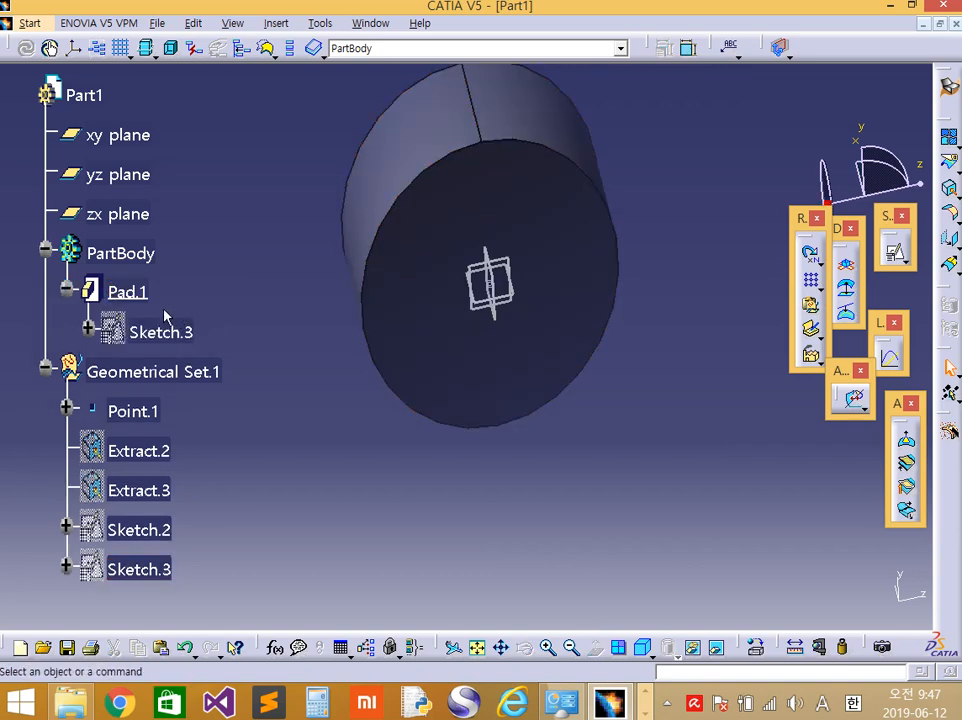
pyautogui.click(67, 289)
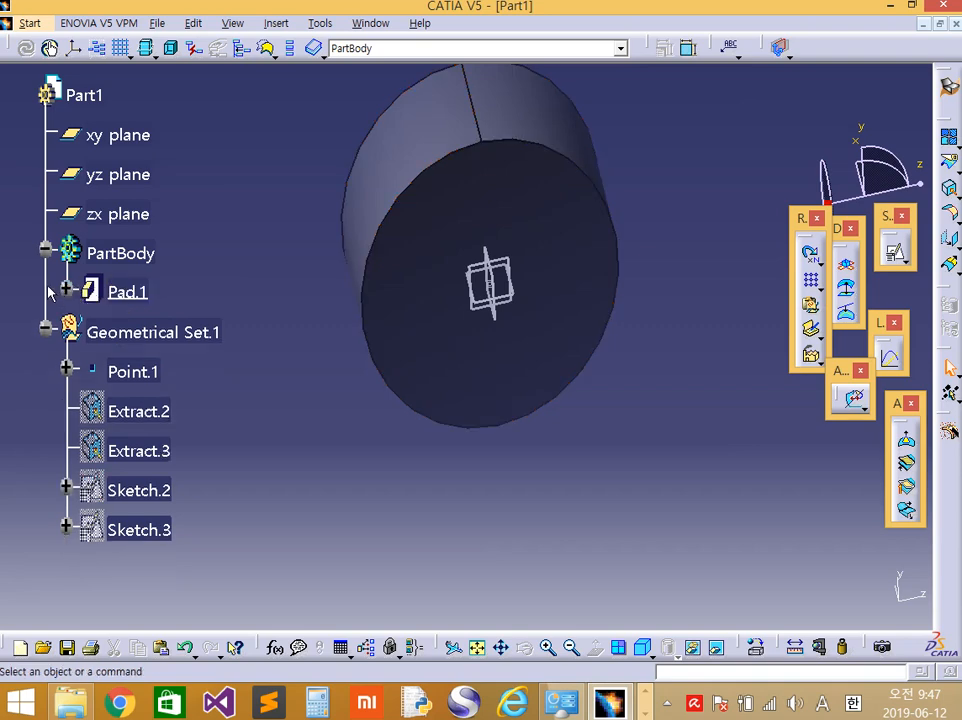
pyautogui.click(50, 290)
pyautogui.click(67, 289)
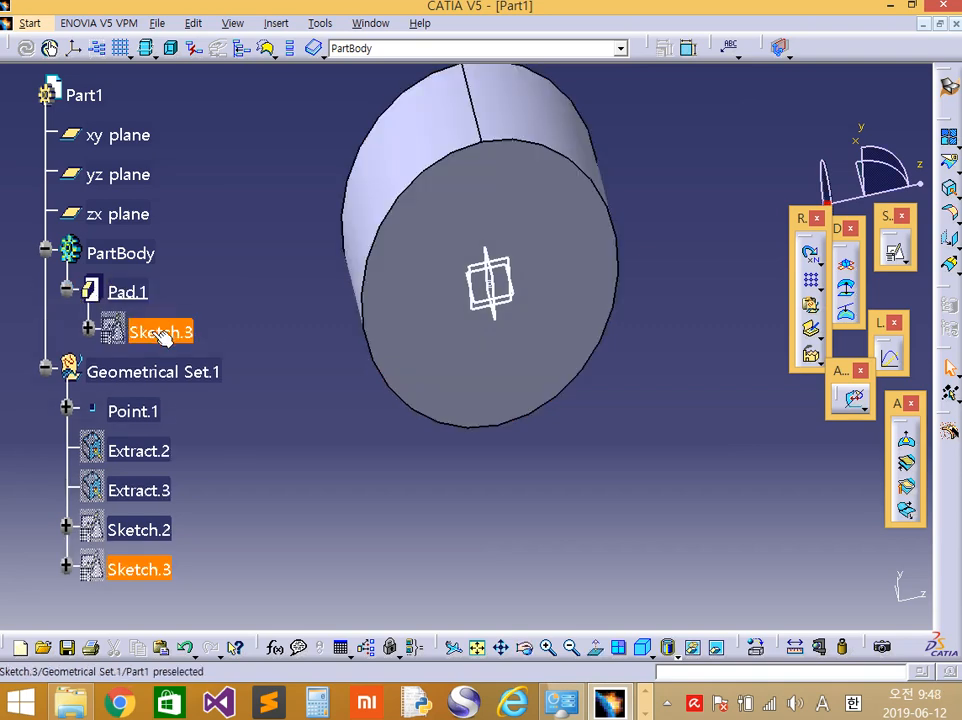
# Open Sketch.3 from beneath Pad.1 and again from Geometrical Set.1, exiting the Sketcher each time without editing.
pyautogui.doubleClick(158, 333)
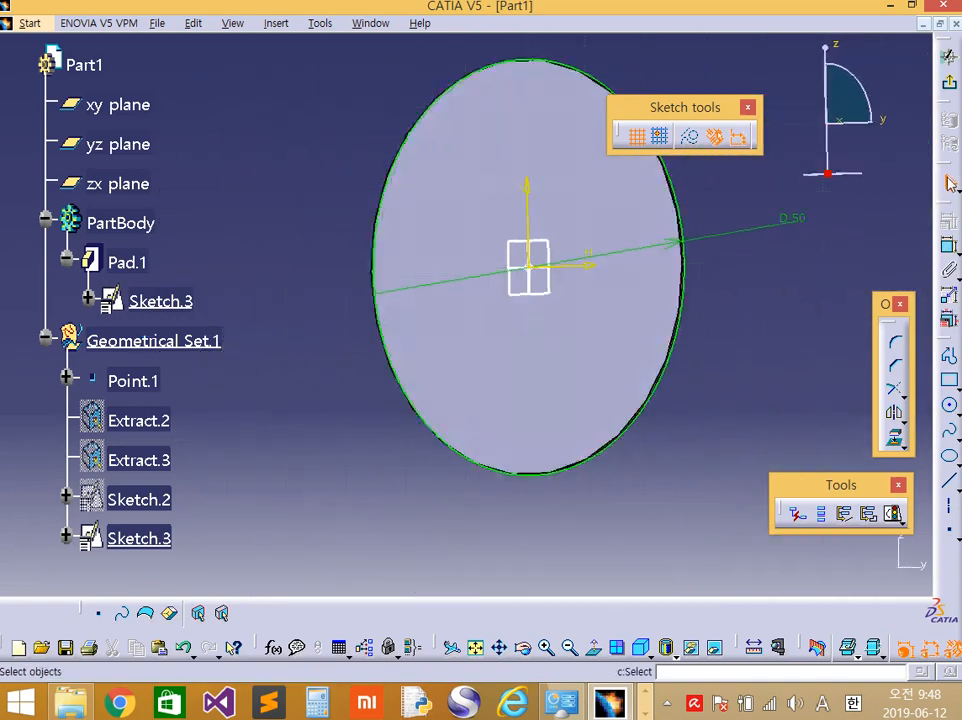
pyautogui.click(949, 184)
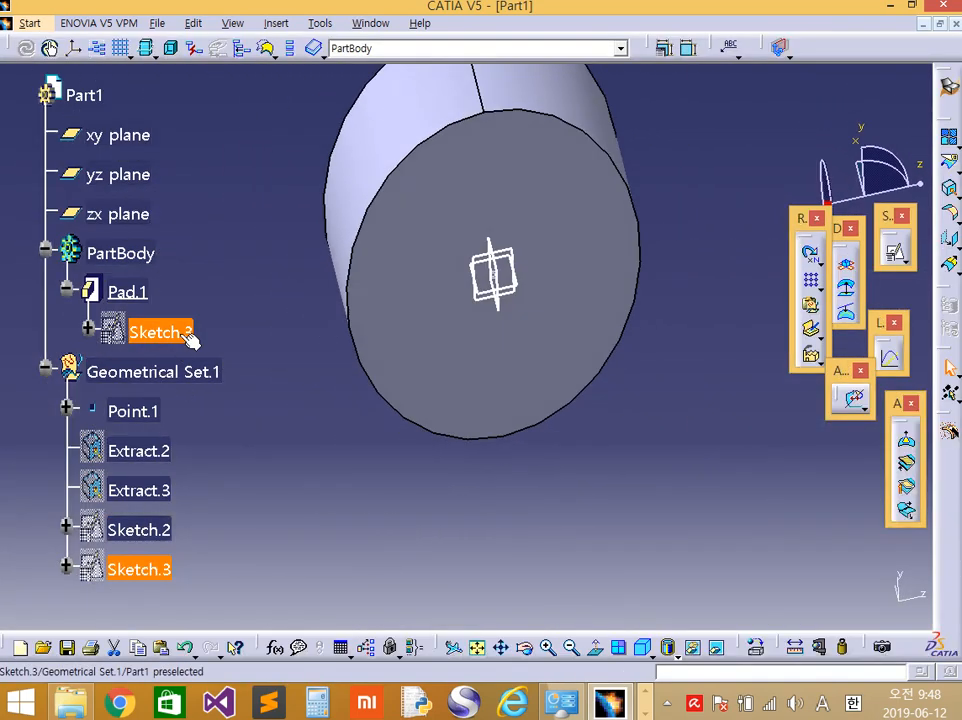
pyautogui.doubleClick(150, 569)
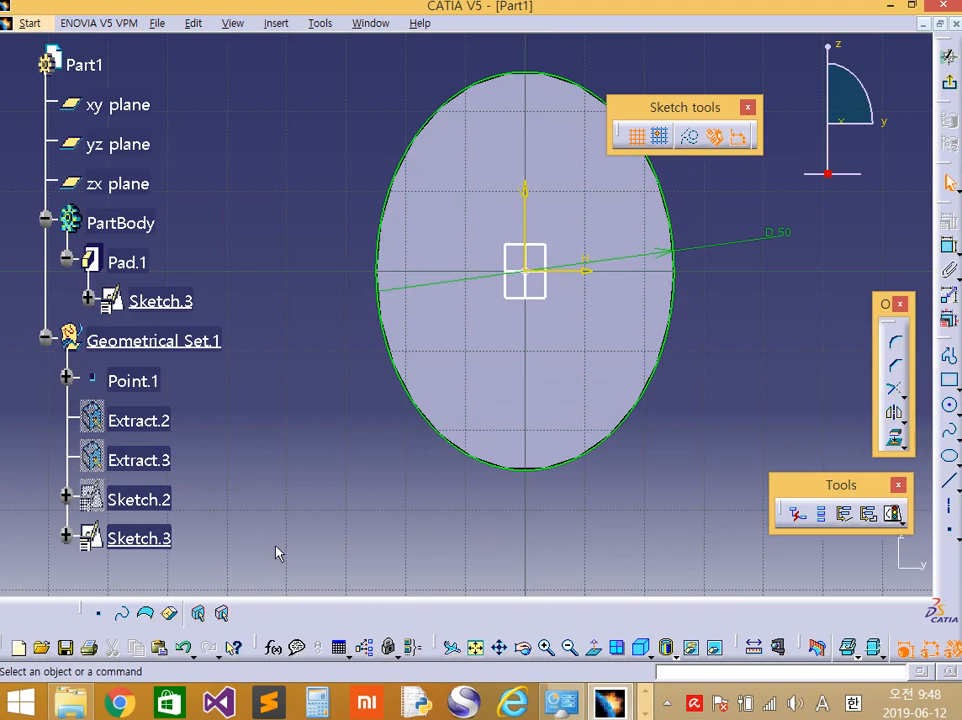
pyautogui.click(950, 85)
pyautogui.moveTo(590, 477); pyautogui.dragTo(570, 518, button='middle')
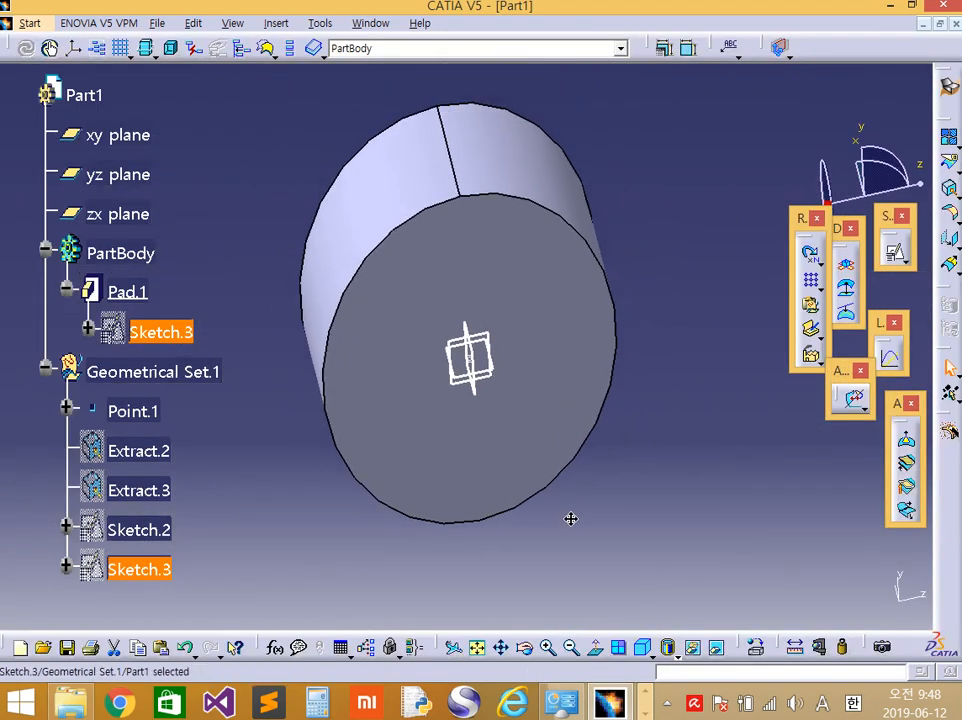